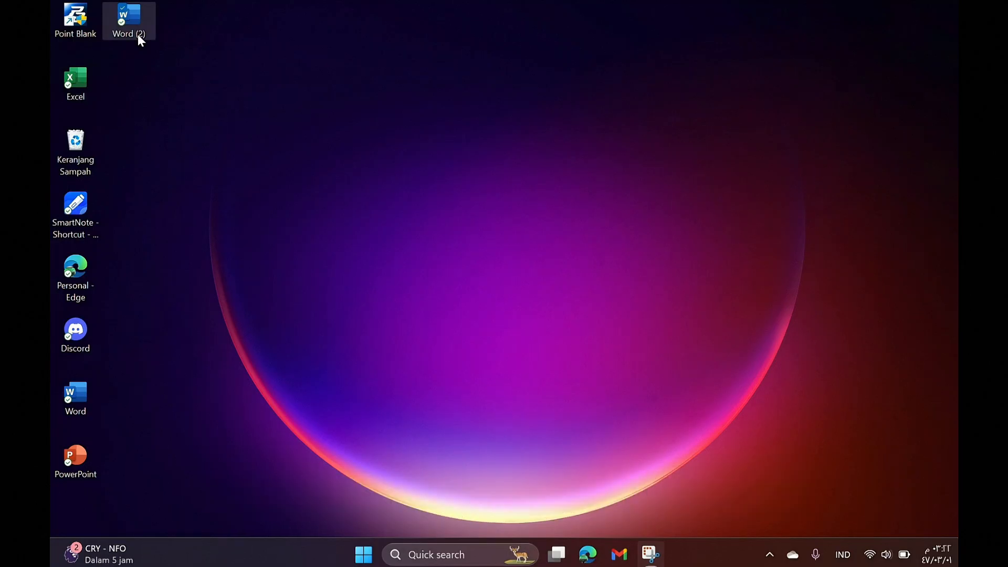
Step: Launch Word from the desktop and create a new blank document, Dokumen1
double_click(137, 34)
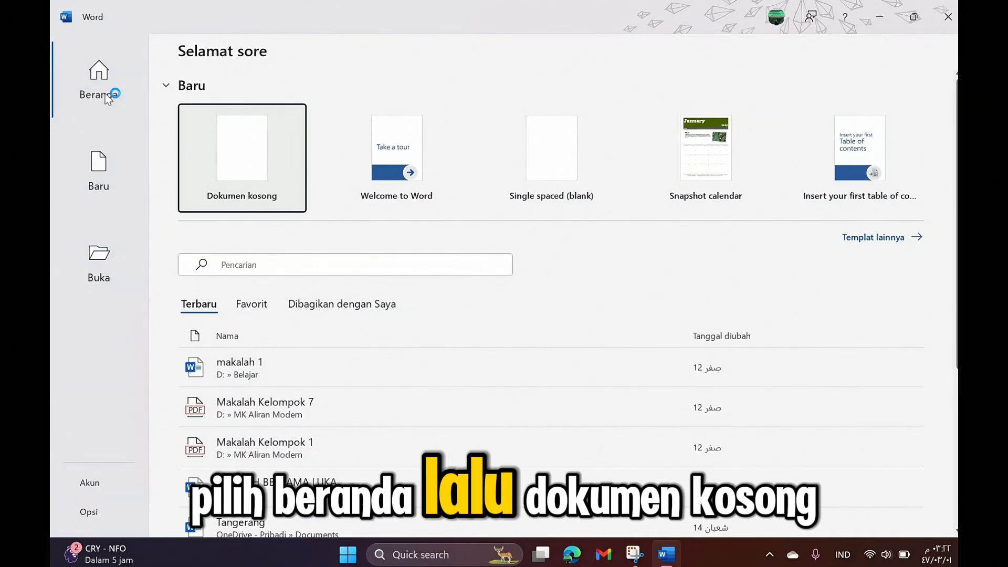
left_click(108, 98)
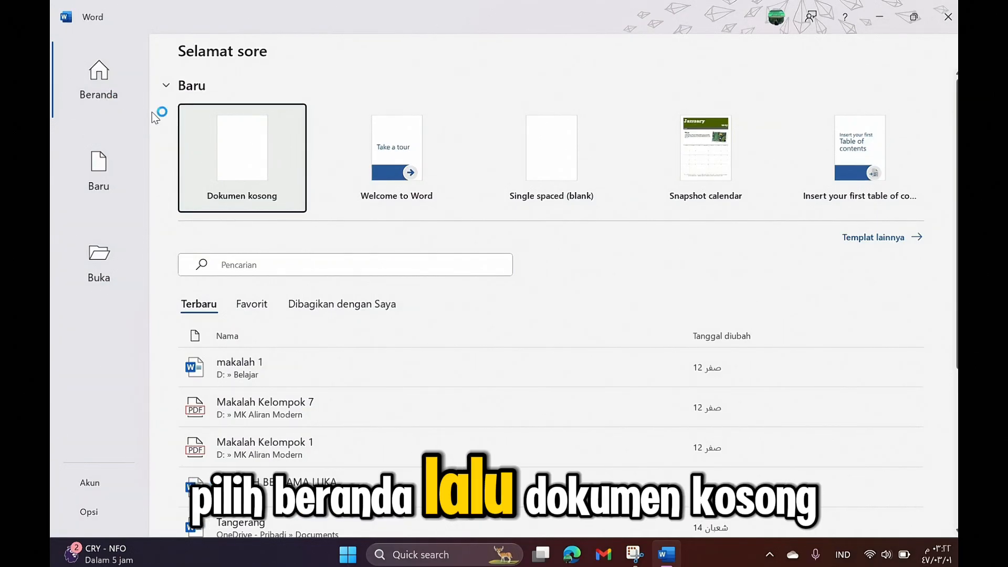
left_click(226, 135)
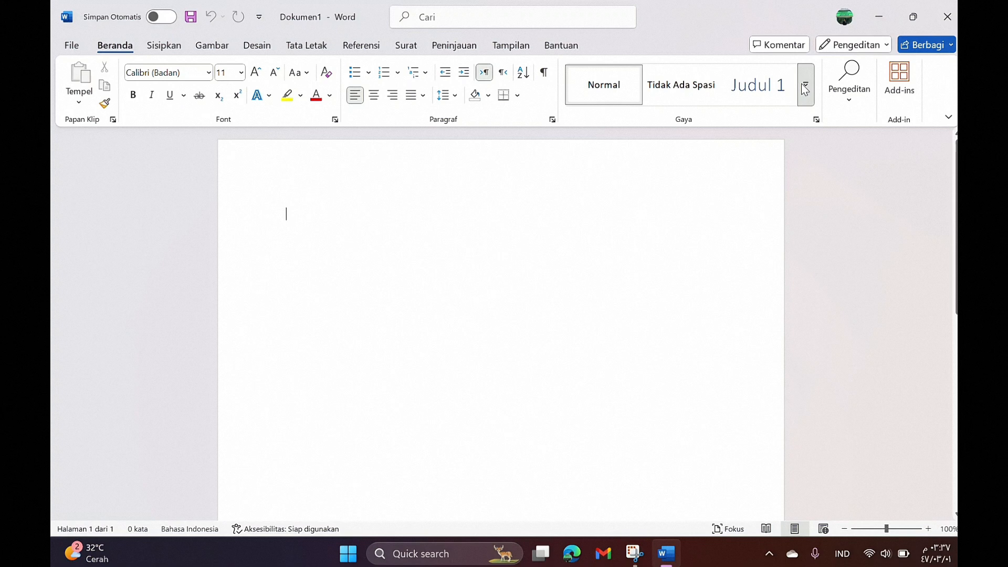
Step: Modify the Normal style to Times New Roman, size 12, with 1.5 line spacing
left_click(805, 88)
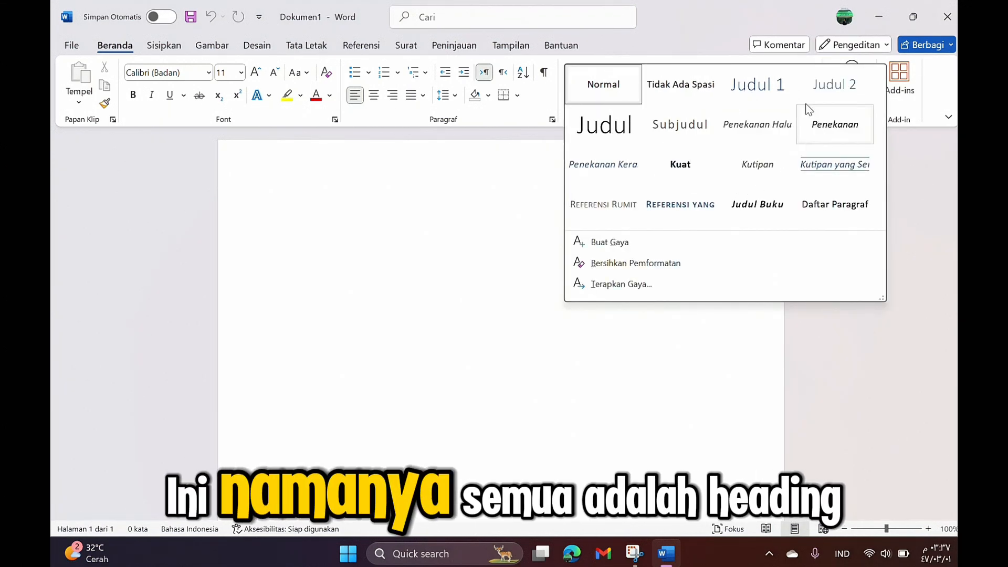
right_click(609, 81)
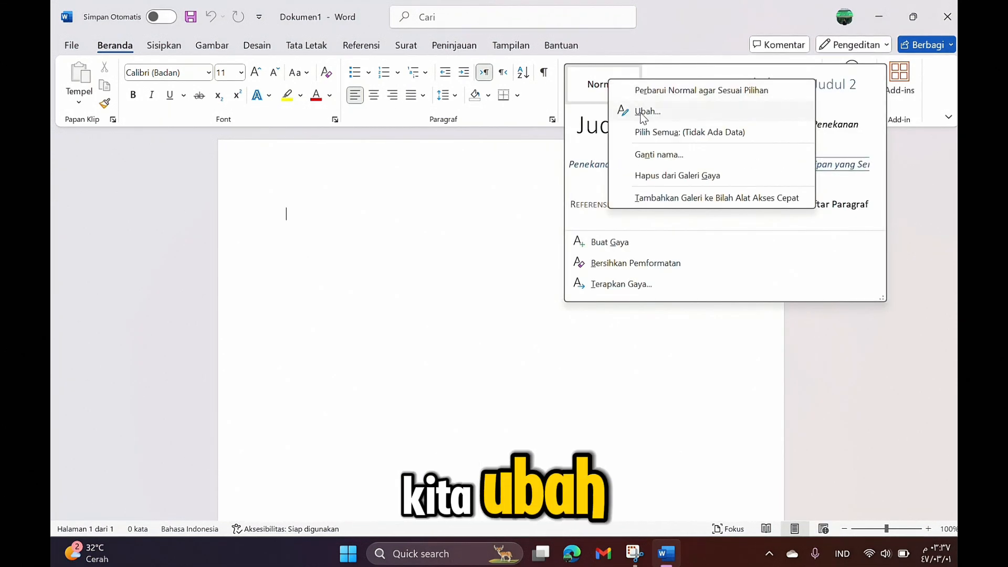
left_click(643, 111)
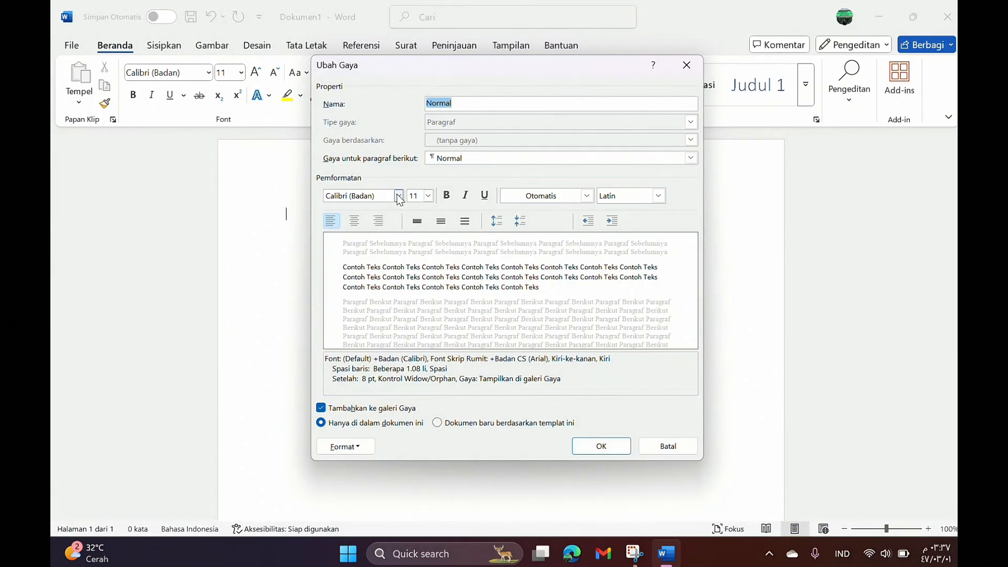
left_click(399, 195)
left_click(341, 251)
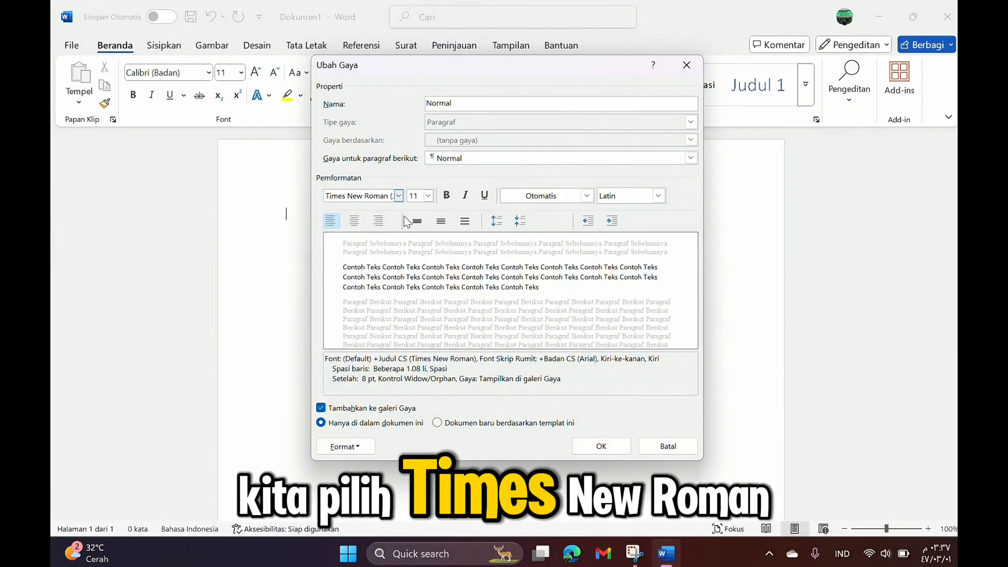
left_click(430, 199)
left_click(433, 239)
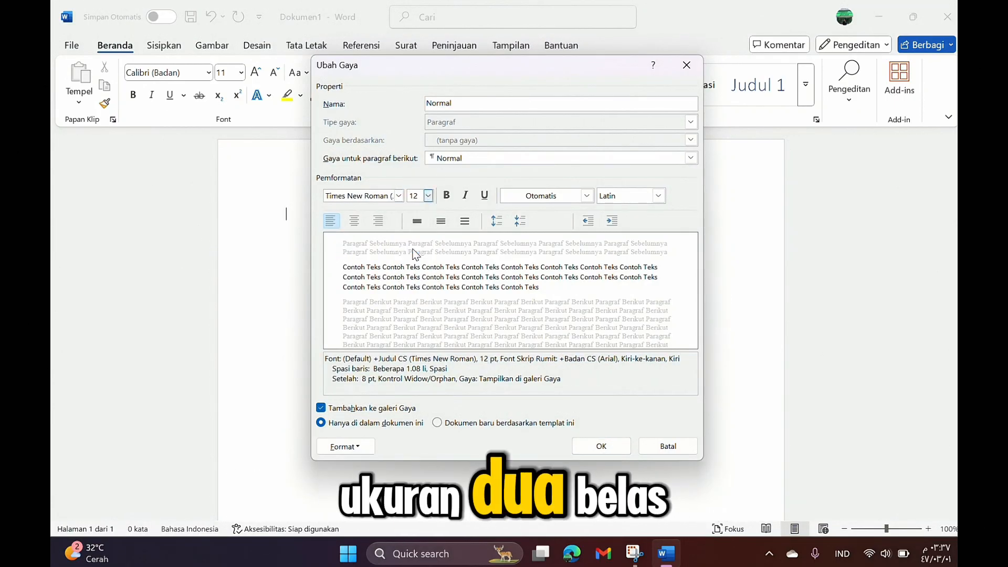
left_click(440, 222)
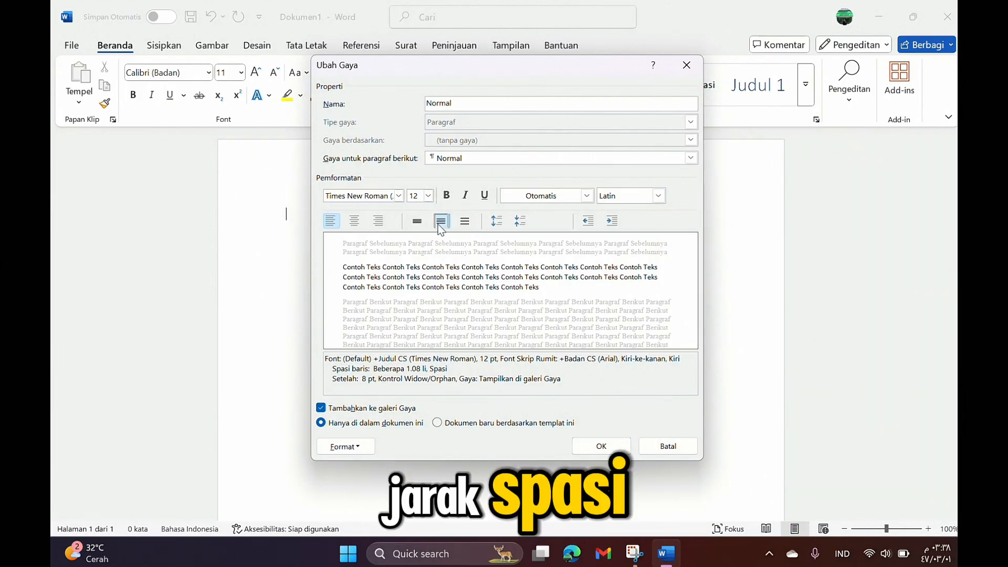
left_click(599, 447)
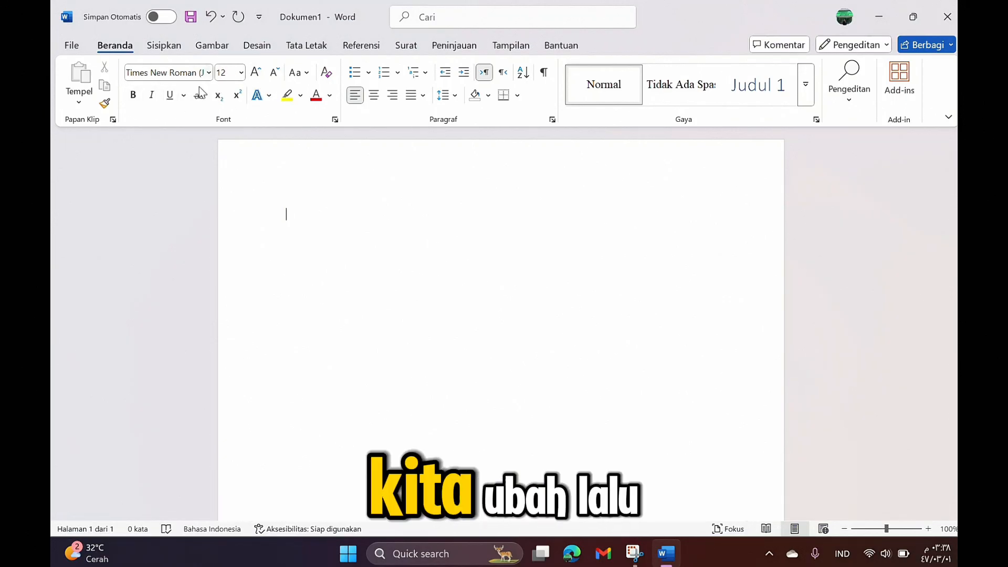
left_click(804, 85)
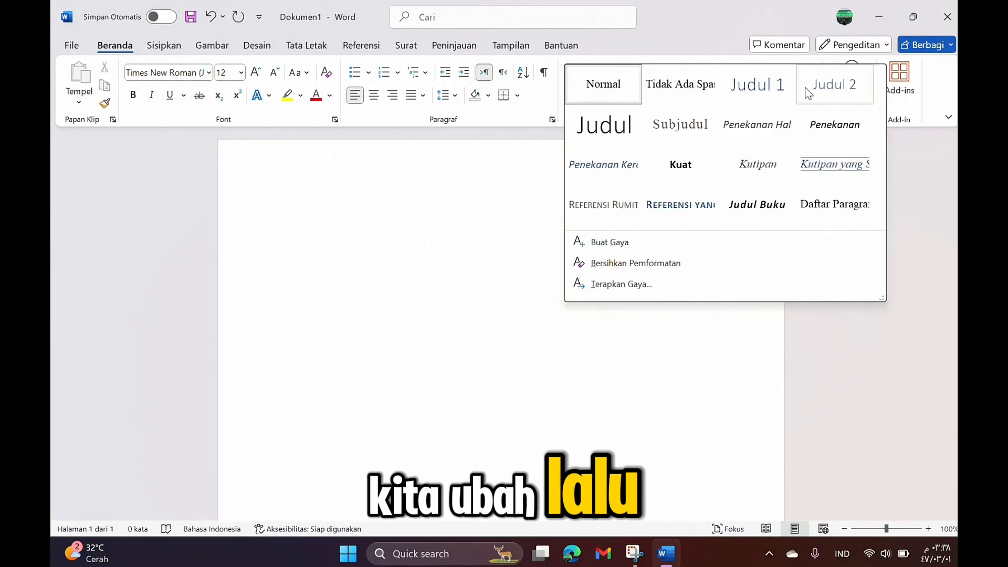
Step: Give the Judul 1 style Times New Roman 12 pt bold in automatic black
right_click(767, 96)
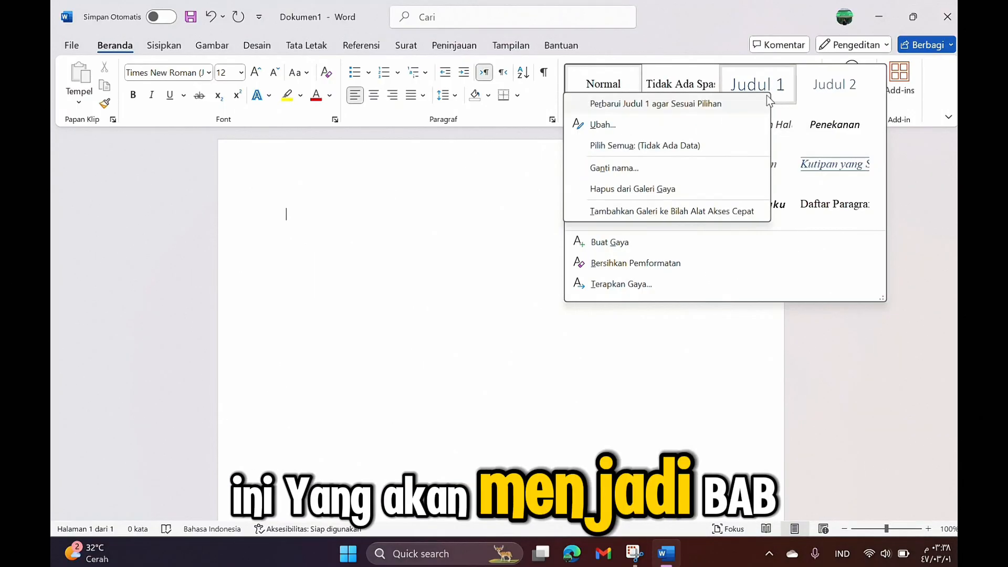
left_click(662, 124)
left_click(398, 195)
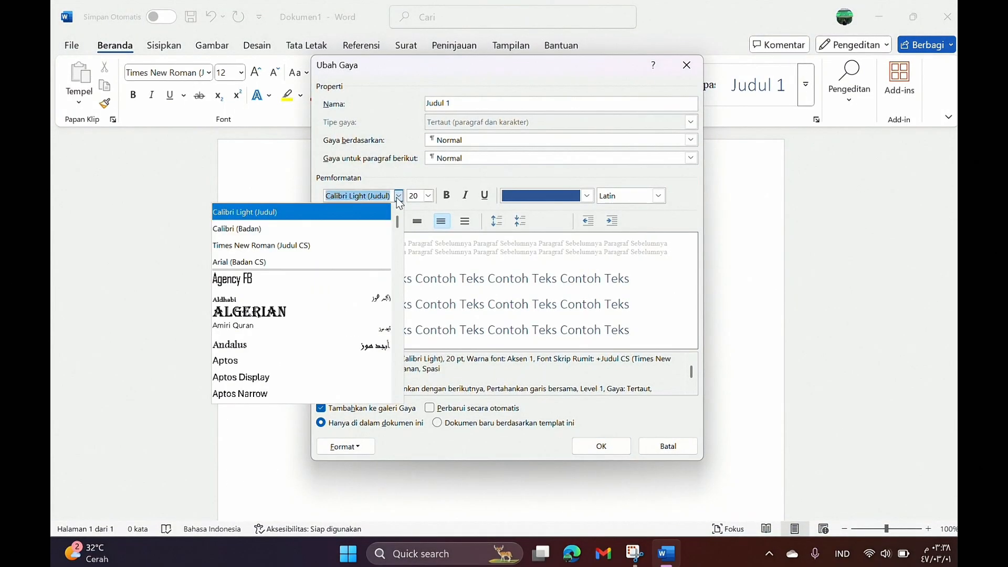
left_click(346, 245)
left_click(428, 195)
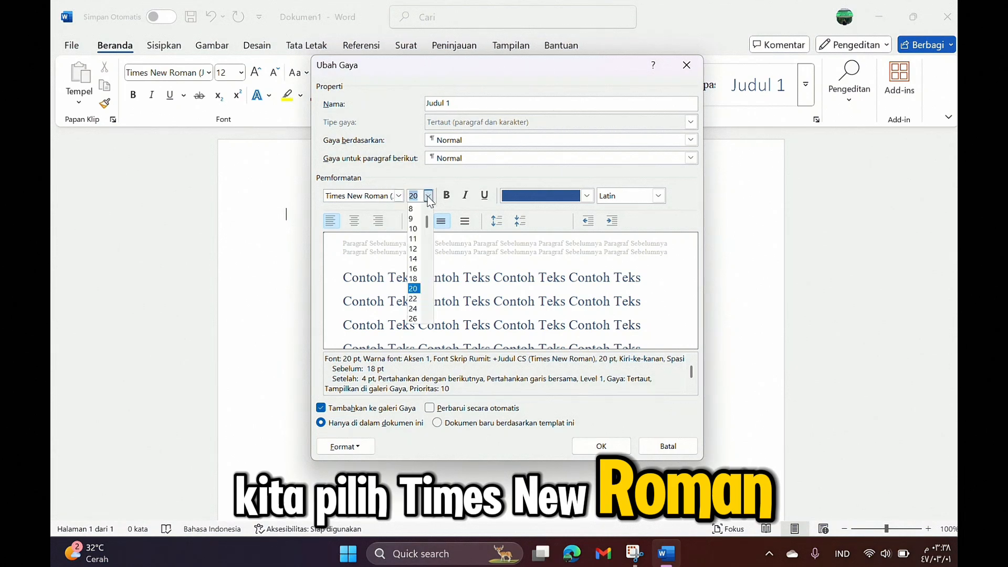
left_click(413, 248)
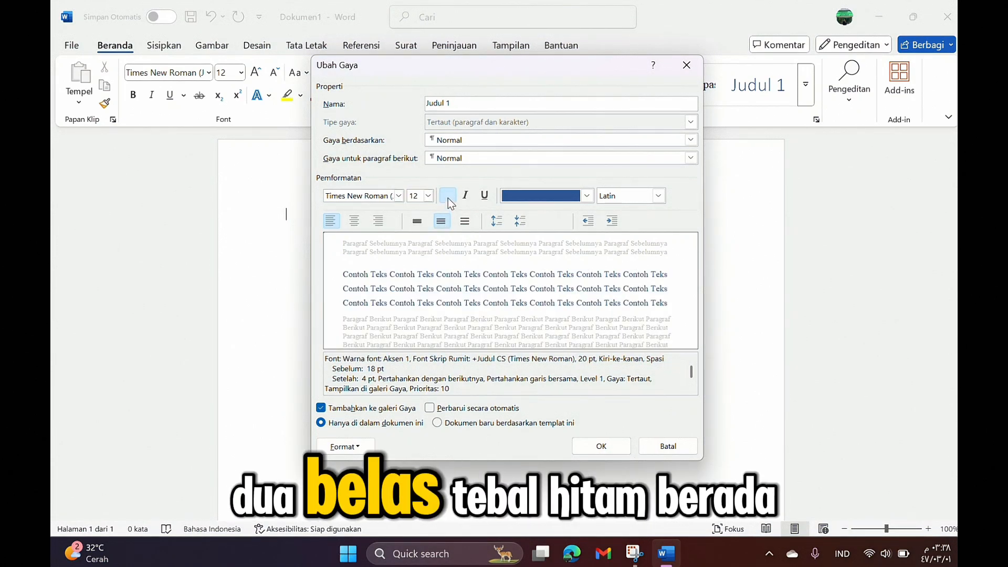
left_click(447, 196)
left_click(587, 196)
left_click(517, 212)
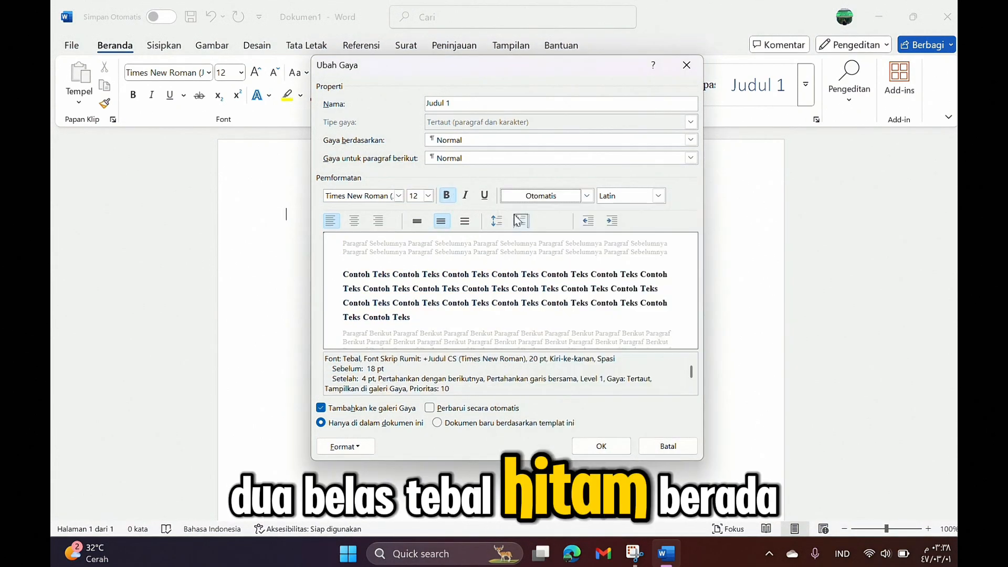
Step: Centre Judul 1 with 1.5 line spacing and make it update automatically
left_click(354, 221)
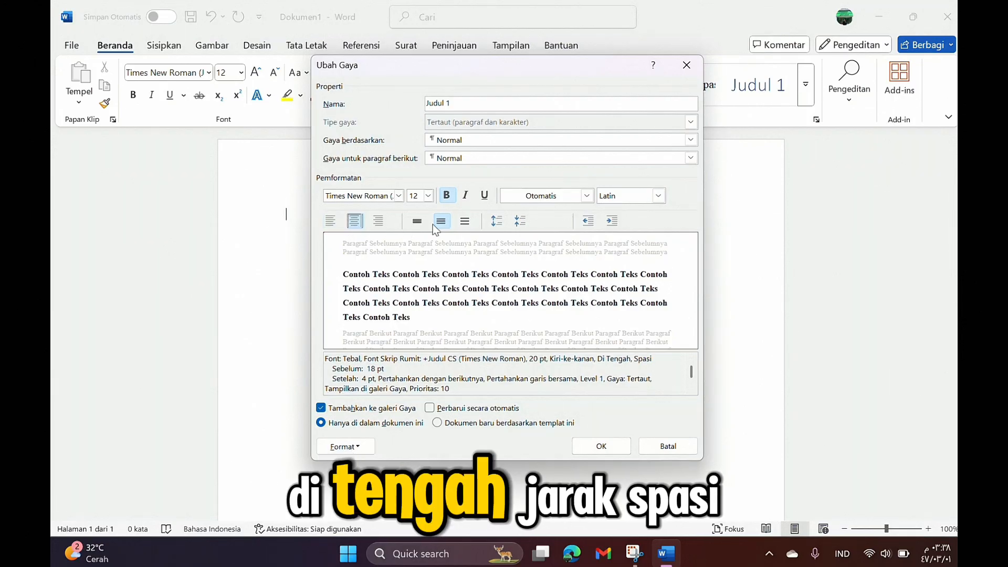
left_click(447, 223)
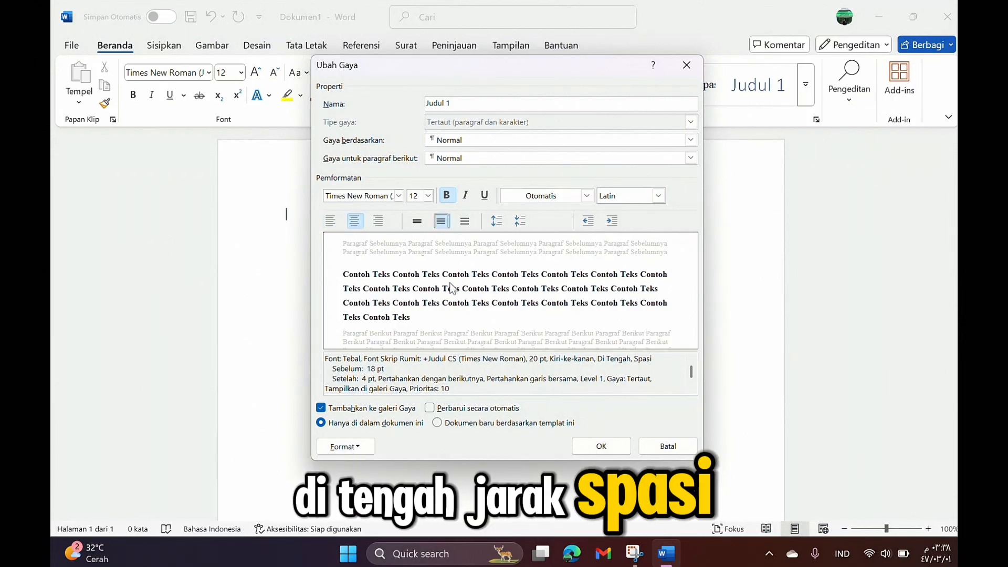
left_click(430, 408)
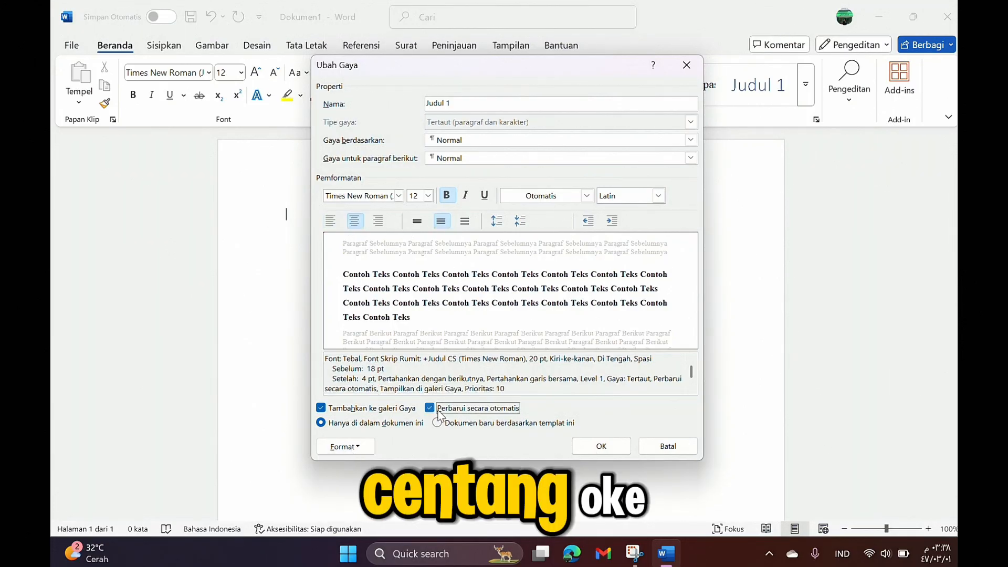
left_click(601, 446)
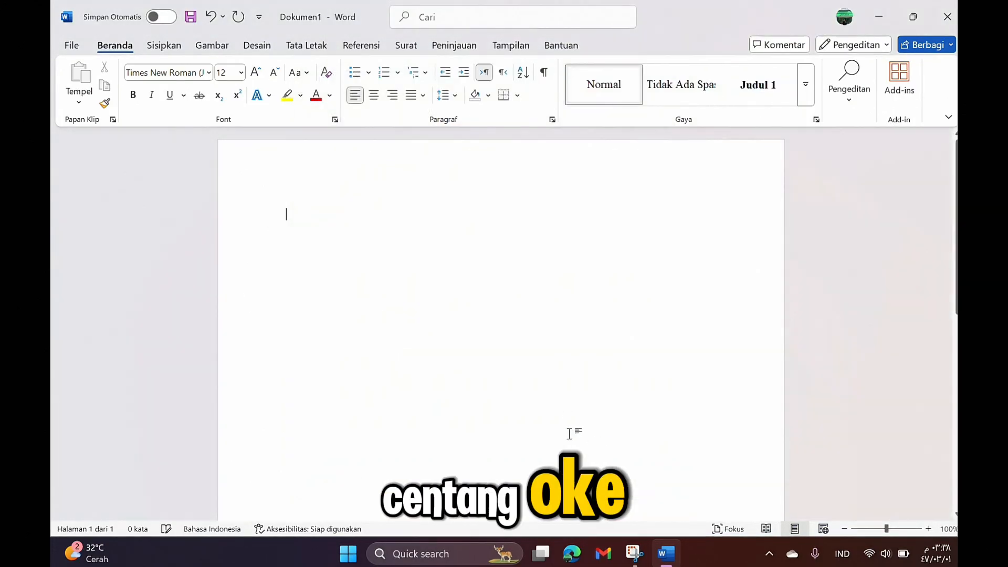
left_click(803, 90)
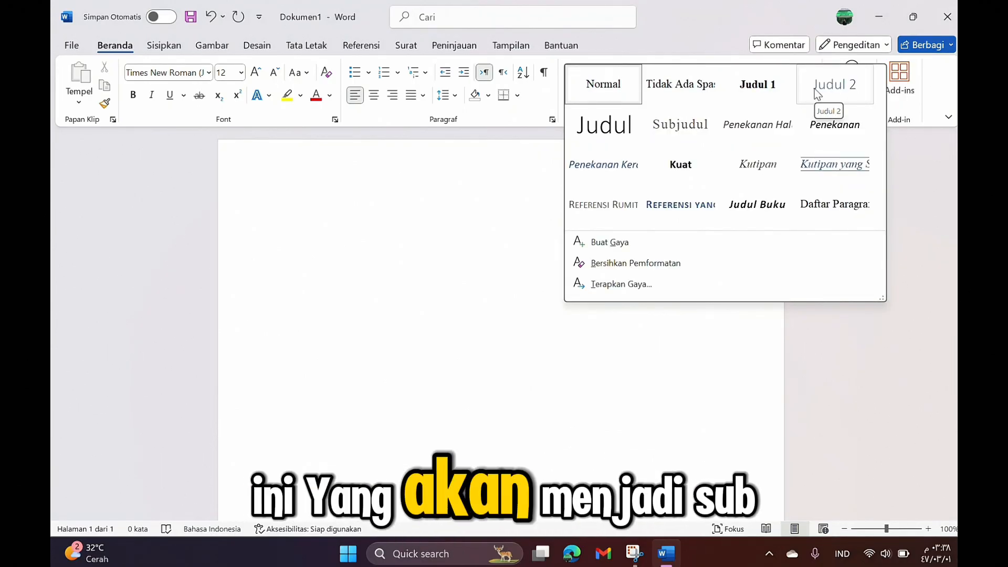
right_click(814, 89)
left_click(719, 184)
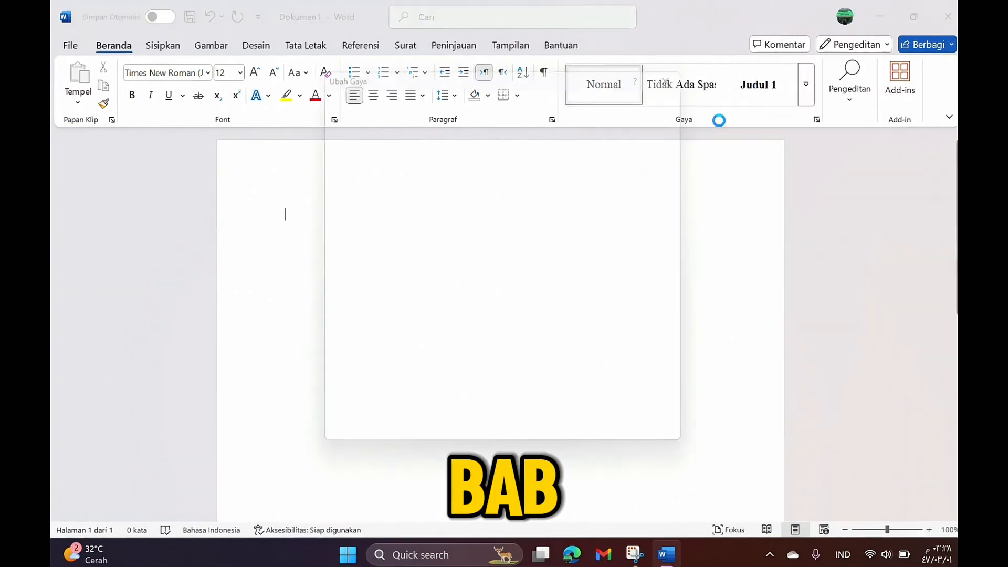
left_click(397, 195)
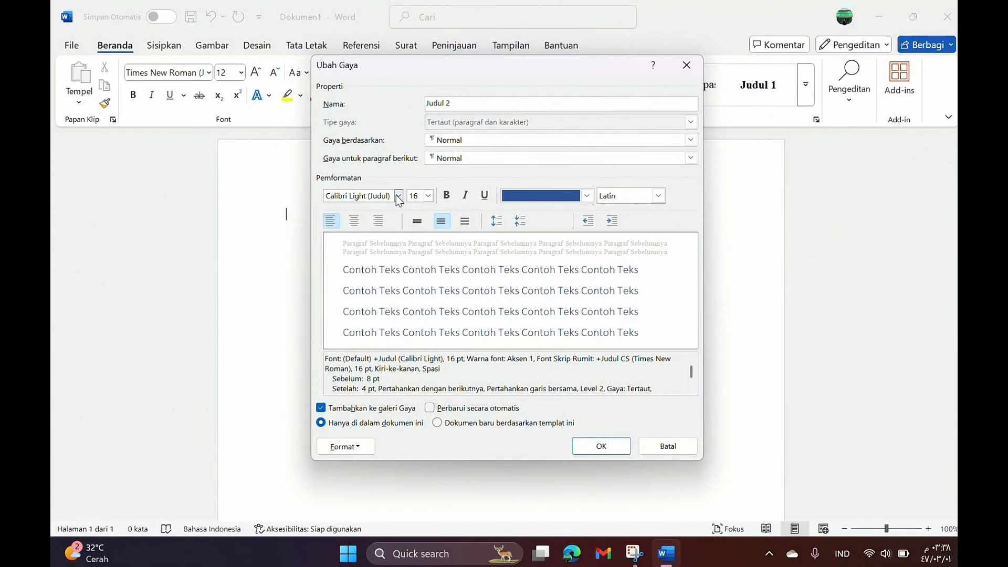
key("Down")
key("Down")
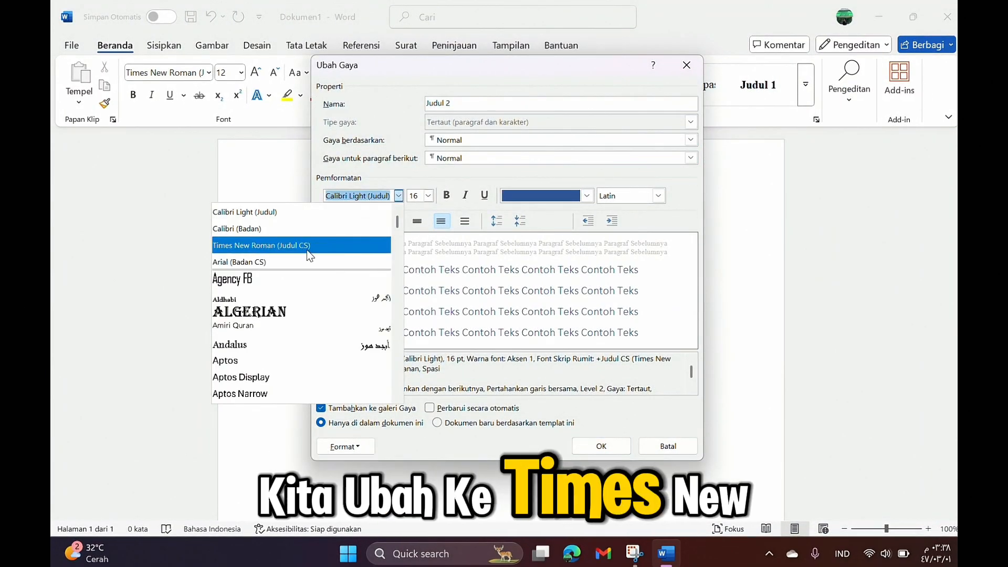
key("Tab")
left_click(429, 196)
left_click(433, 239)
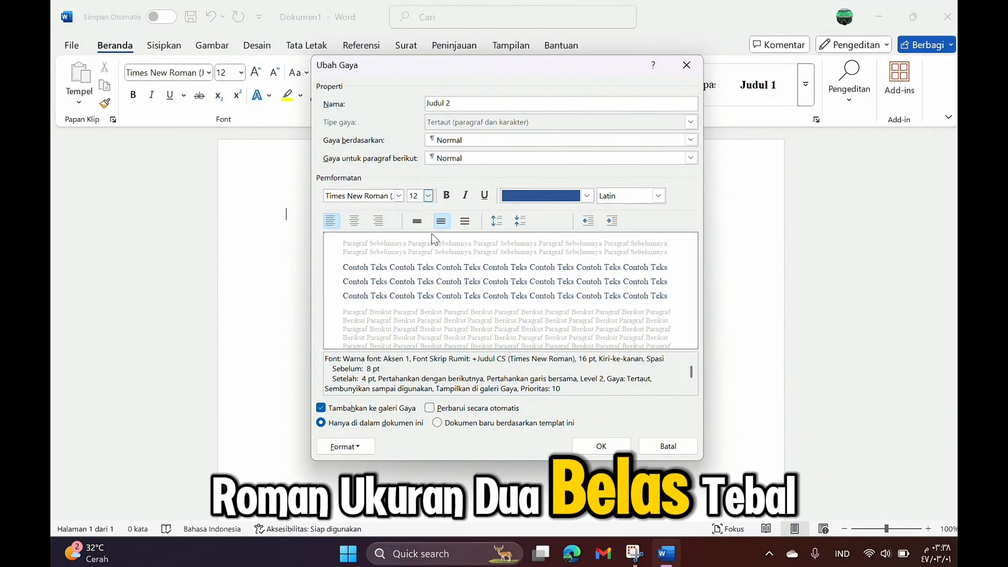
left_click(445, 197)
left_click(541, 198)
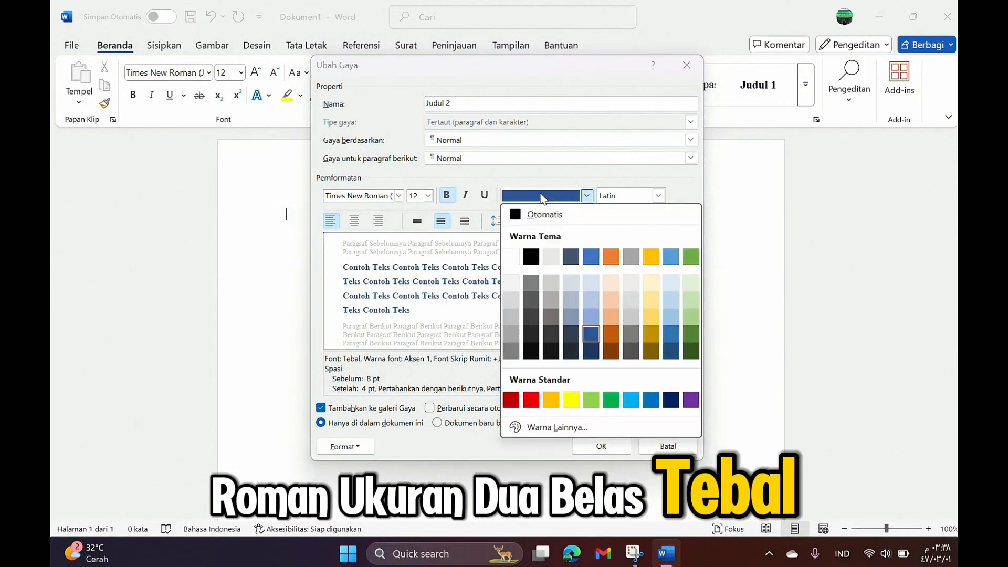
left_click(523, 217)
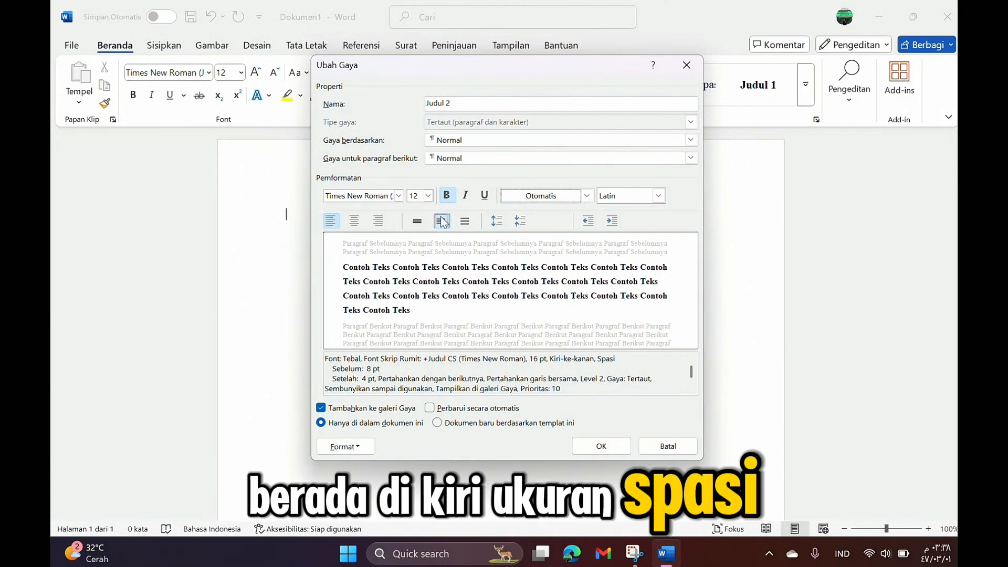
left_click(430, 407)
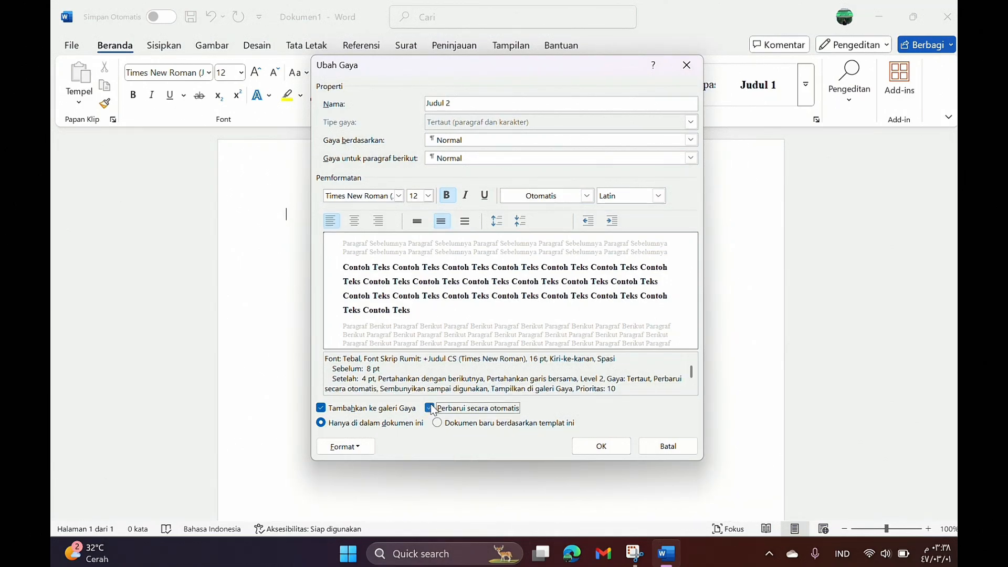
left_click(600, 445)
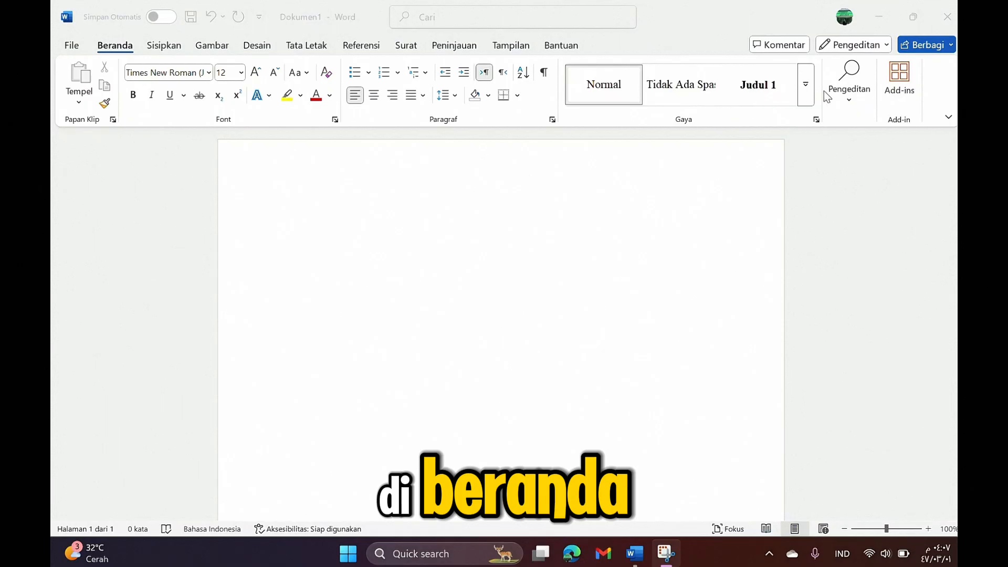
left_click(806, 96)
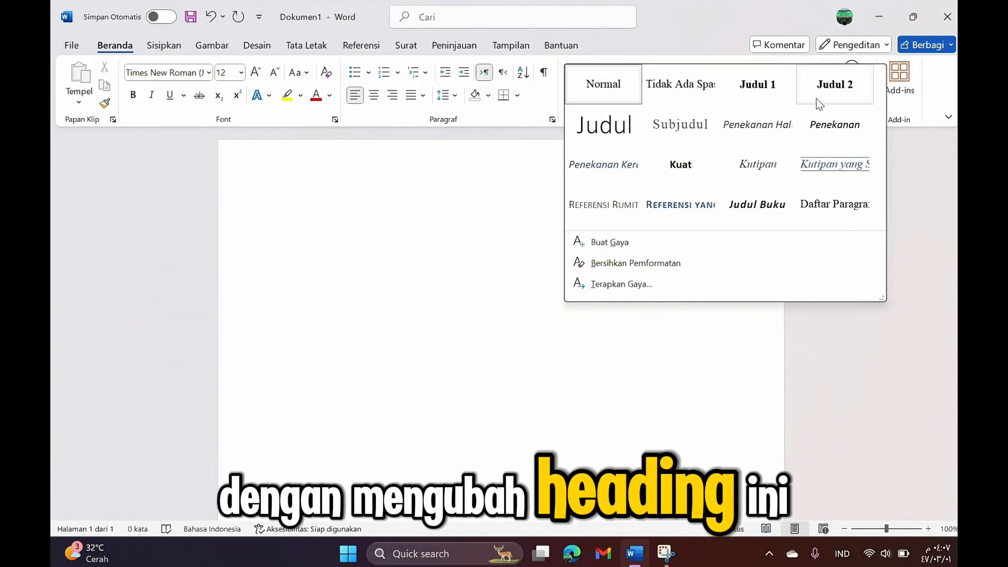
left_click(367, 183)
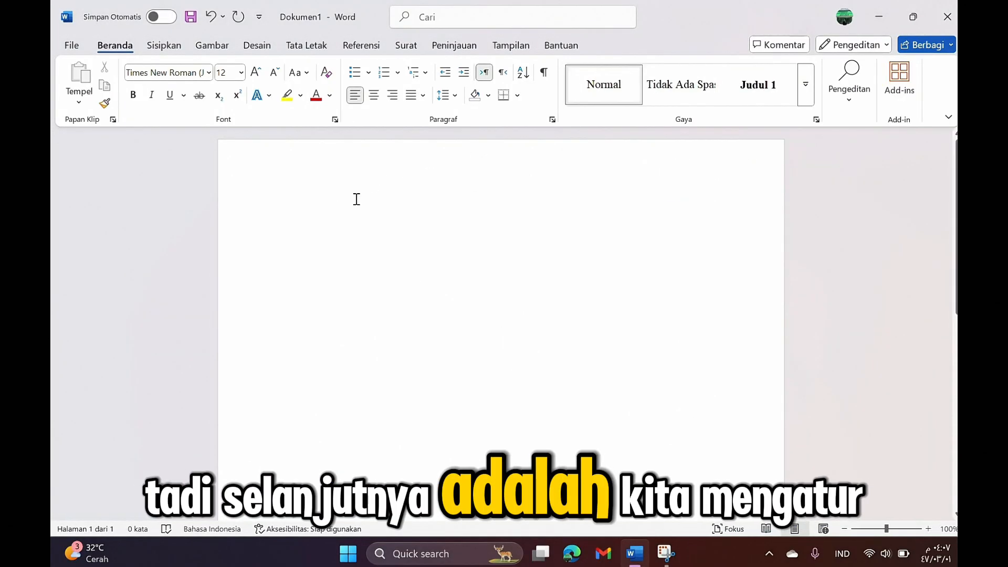
Step: Confirm 2.54 cm custom margins on all sides and keep A4 paper size
left_click(310, 50)
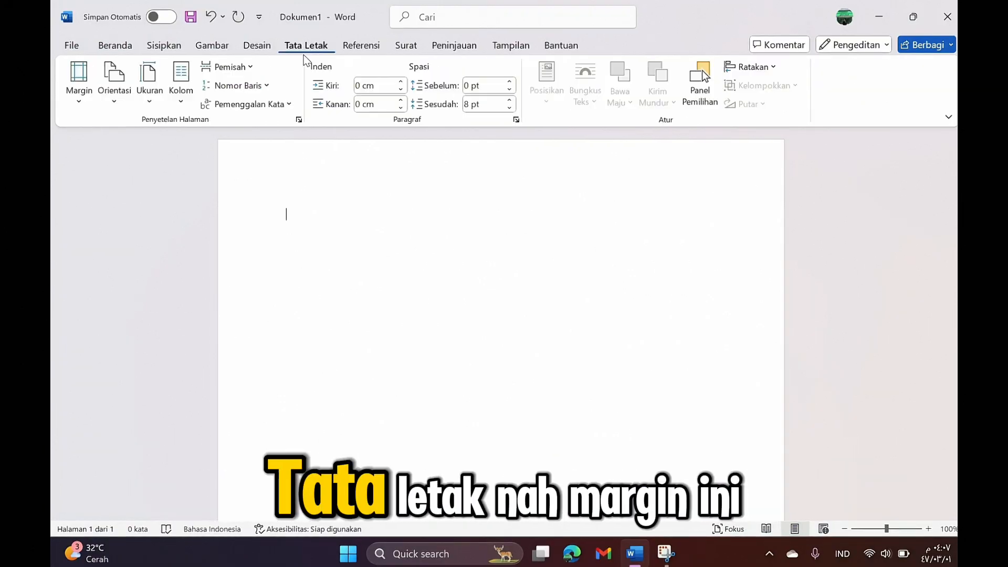
left_click(76, 105)
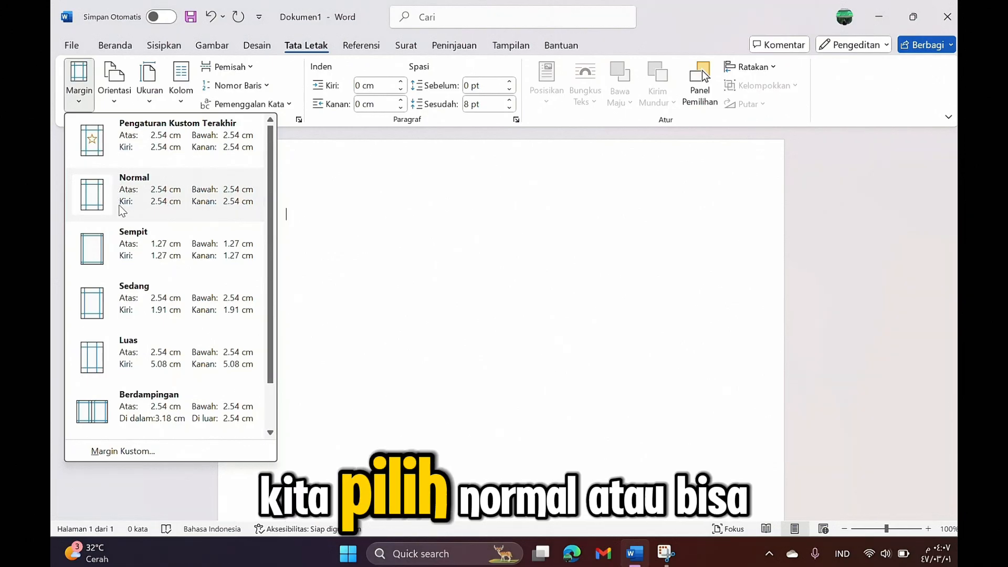
left_click(166, 453)
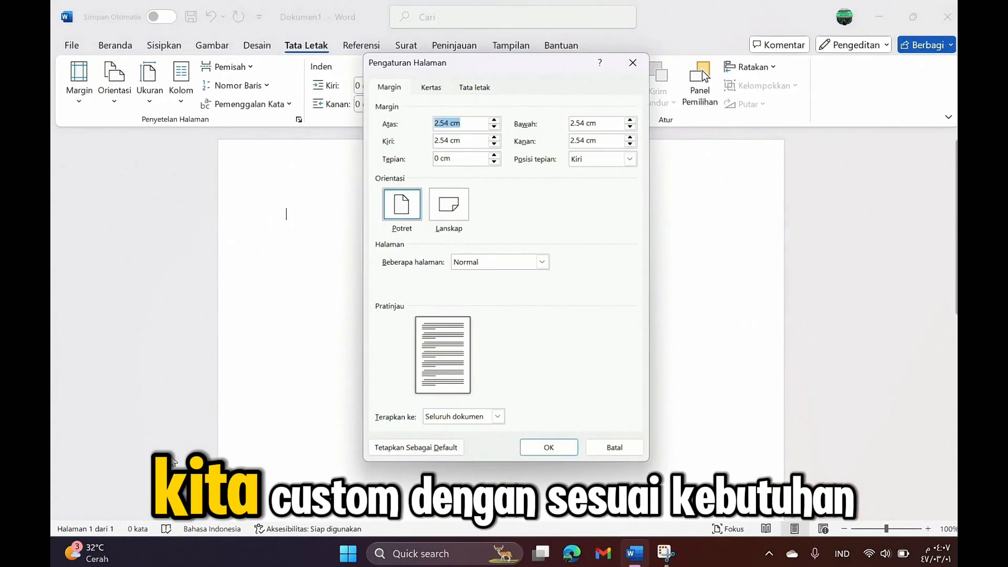
left_click(550, 451)
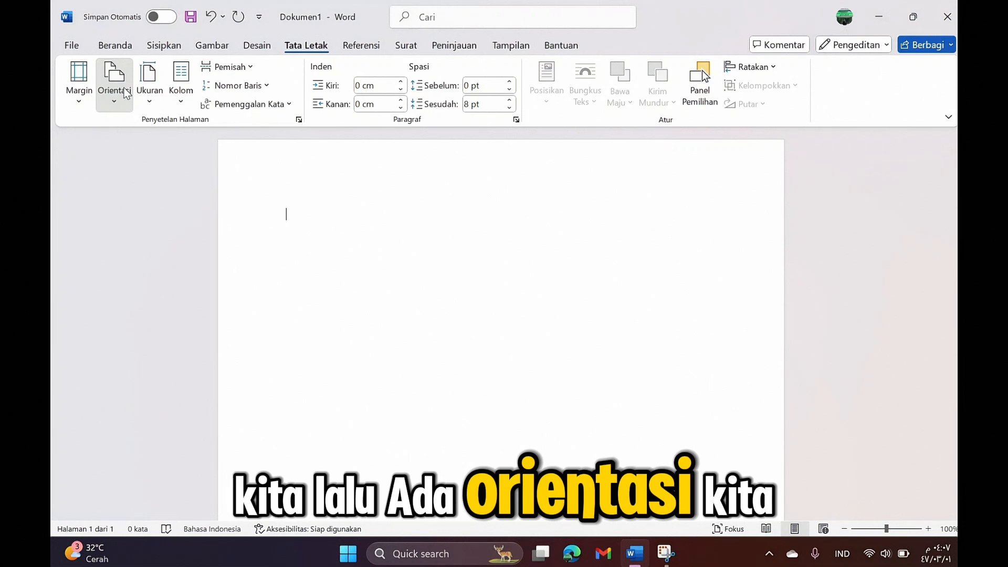
left_click(146, 91)
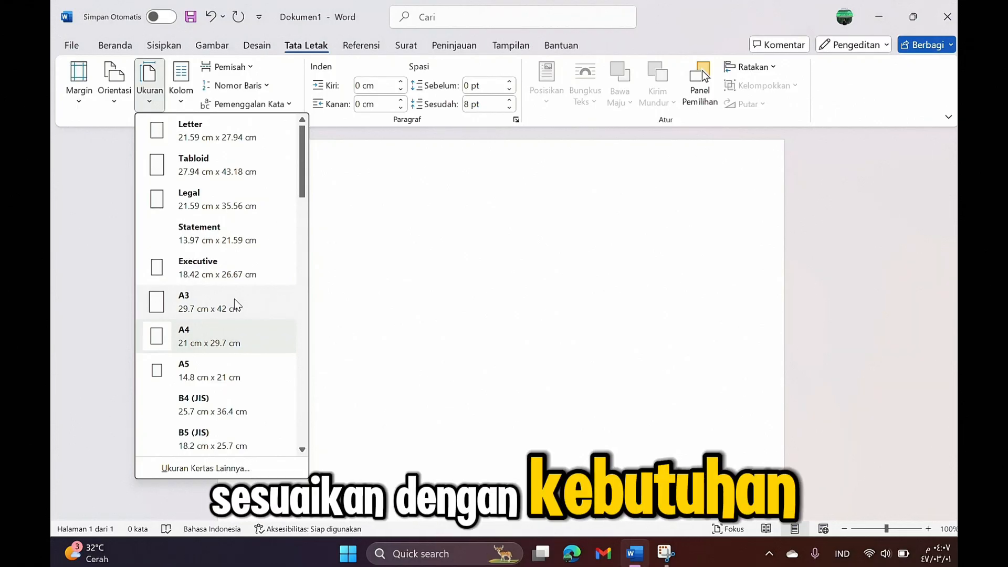
left_click(344, 277)
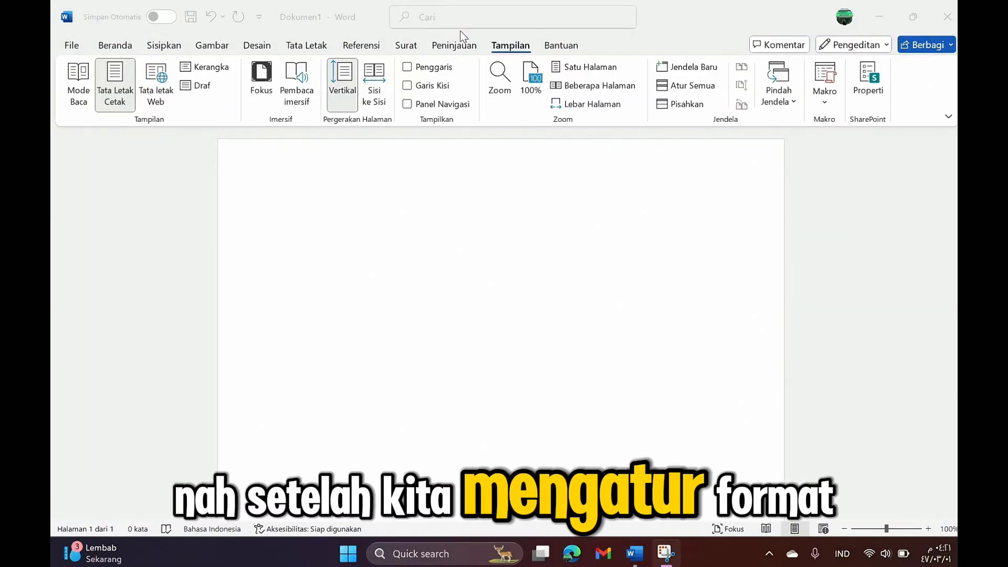
Step: Turn on the Ruler and Navigation Pane, then return to the Home tools
left_click(453, 26)
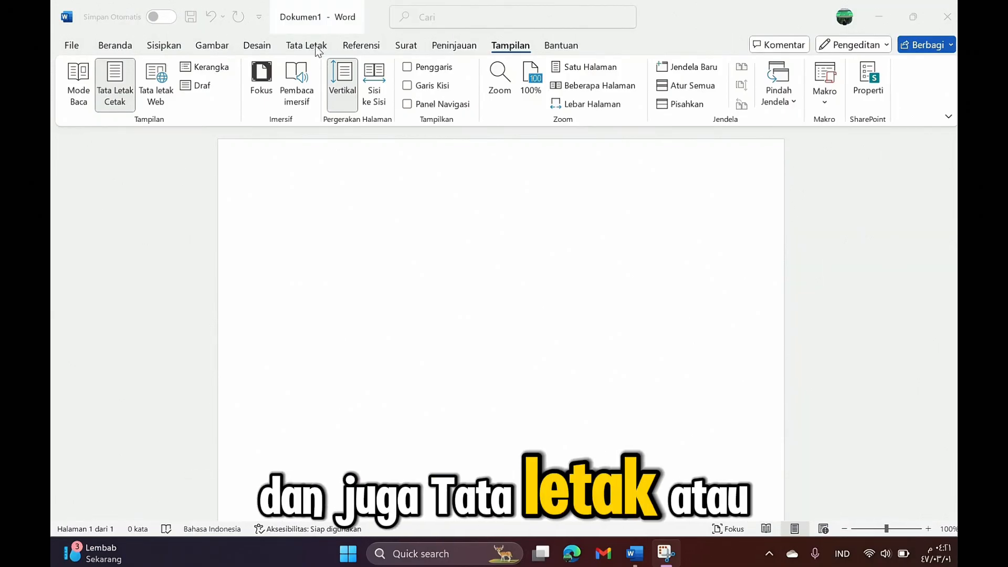
left_click(405, 69)
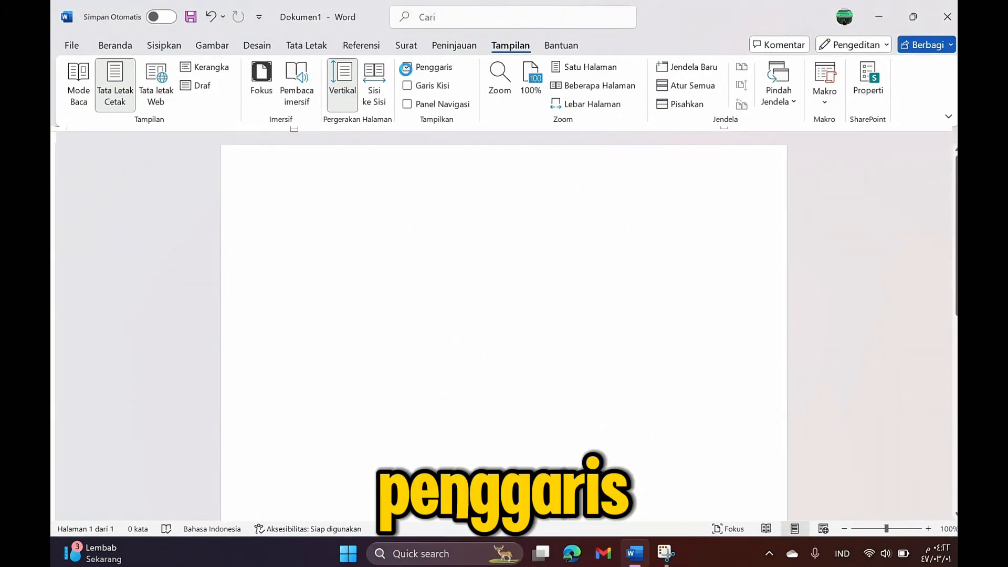
left_click(407, 105)
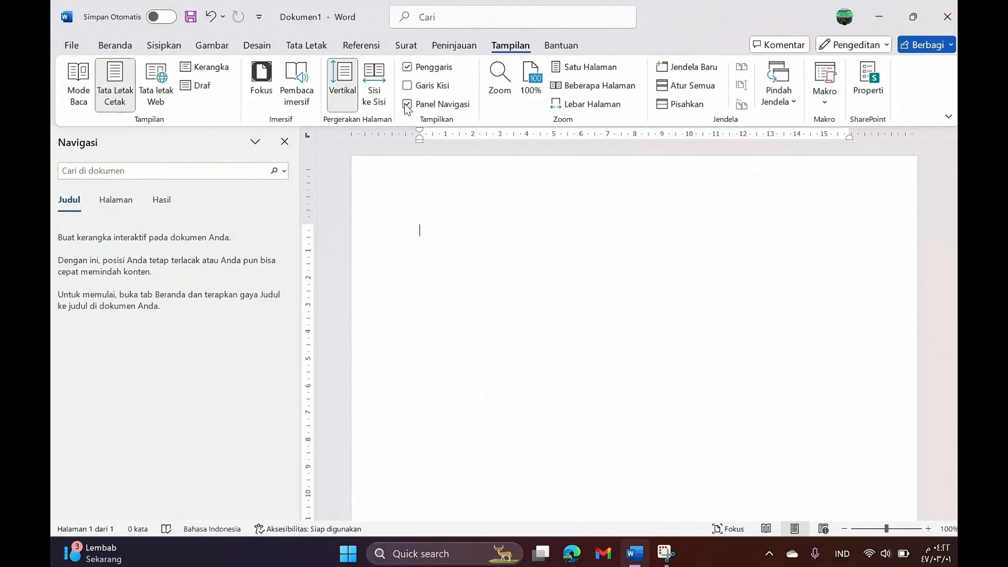
left_click(124, 48)
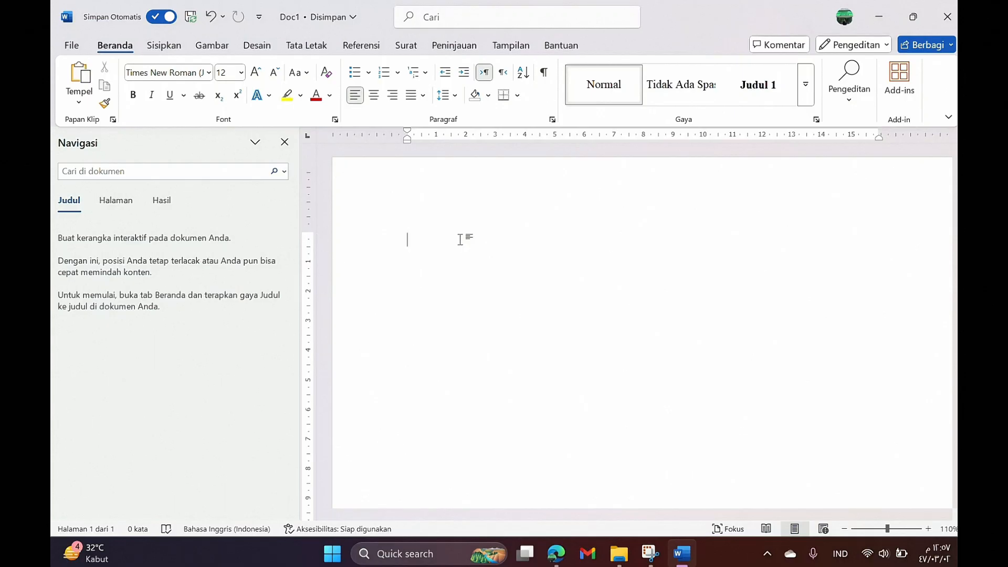
Step: In centred capitals, type the title 'LANDASAN FILOSOFIS PERKEMBANGAN TEKNOLOGI PEMBELAJARAN'
key("Caps_Lock")
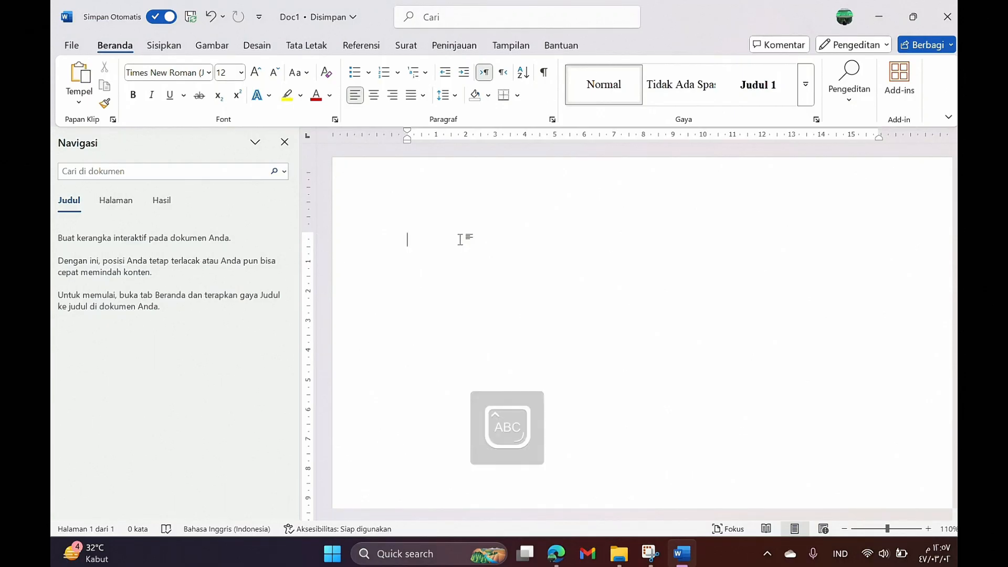
left_click(375, 100)
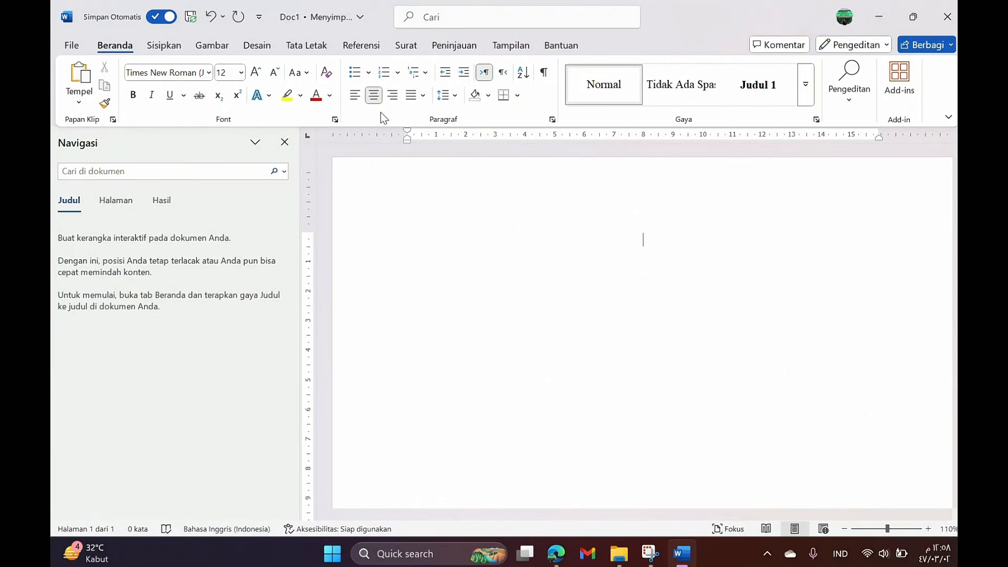
type("LAND")
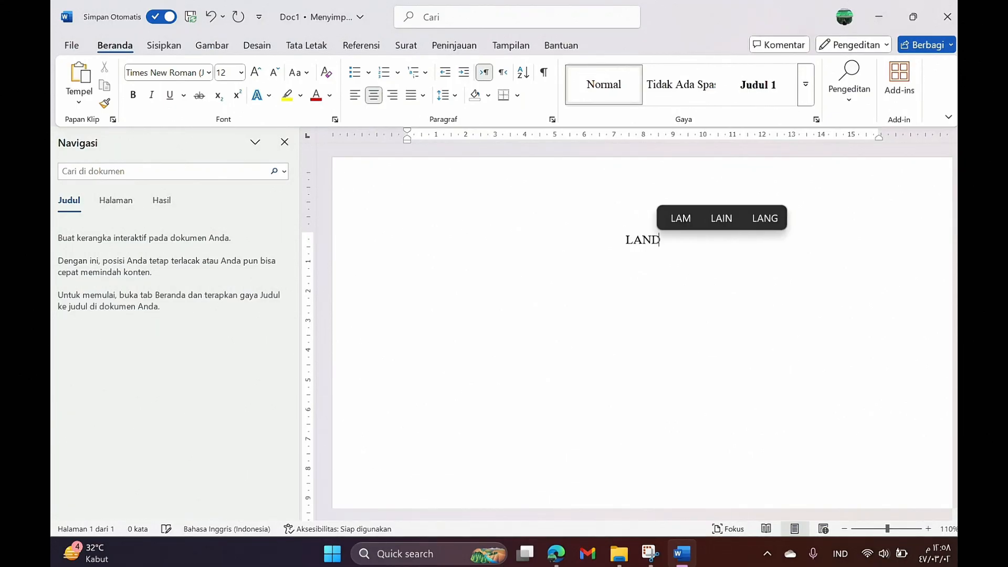
type("ASA")
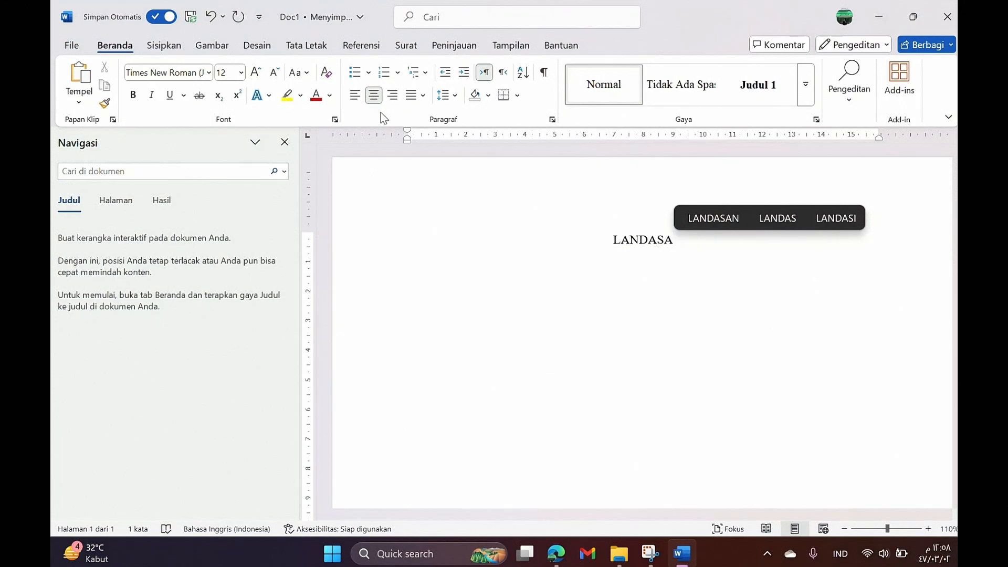
type("N")
type(" FILO")
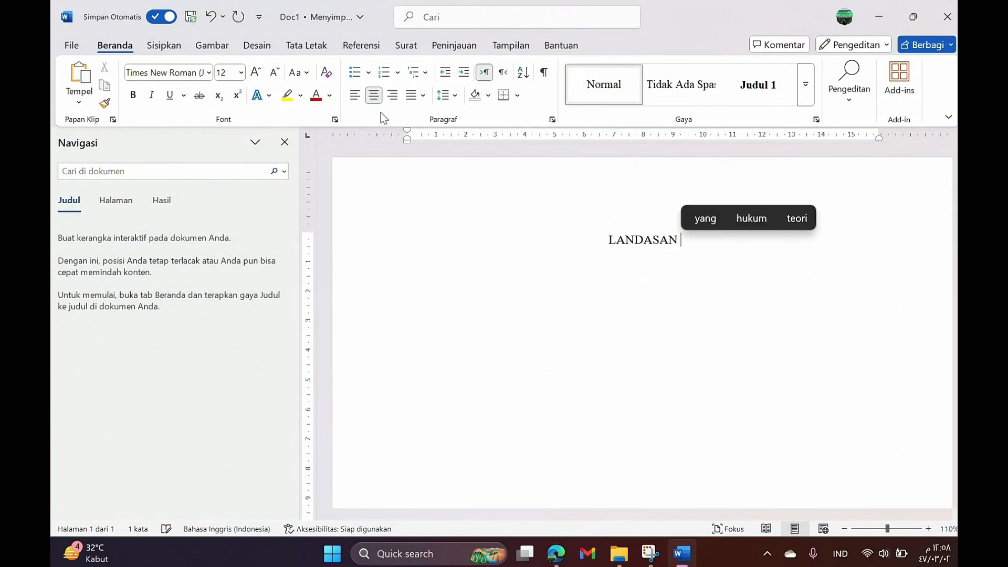
type("SOFIS ")
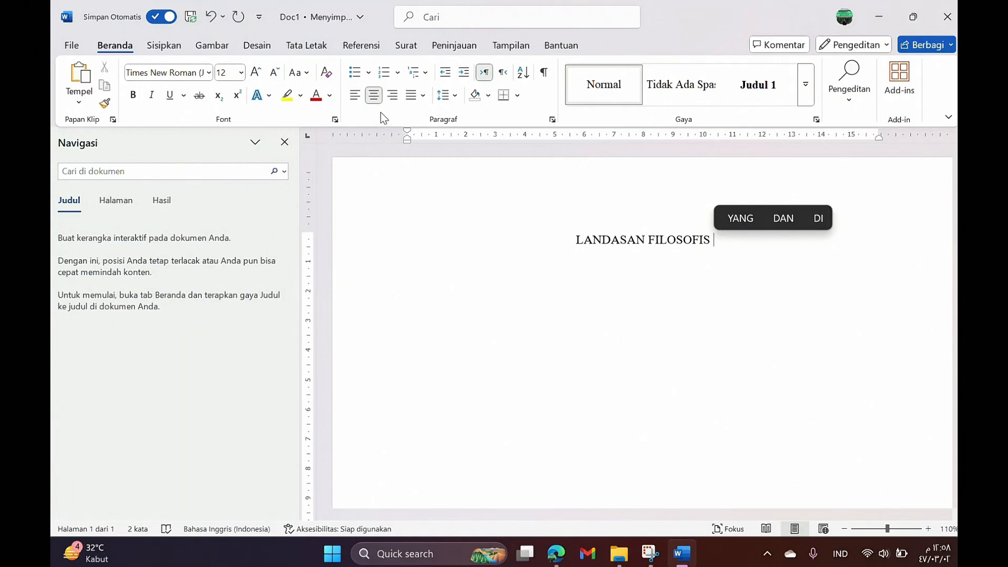
type("PERKE")
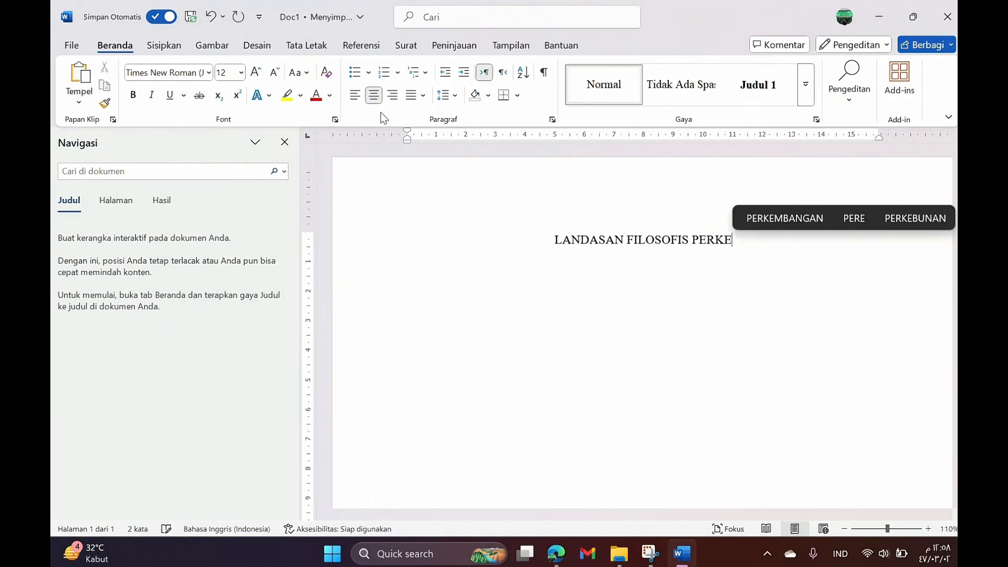
type("MBANGAN M")
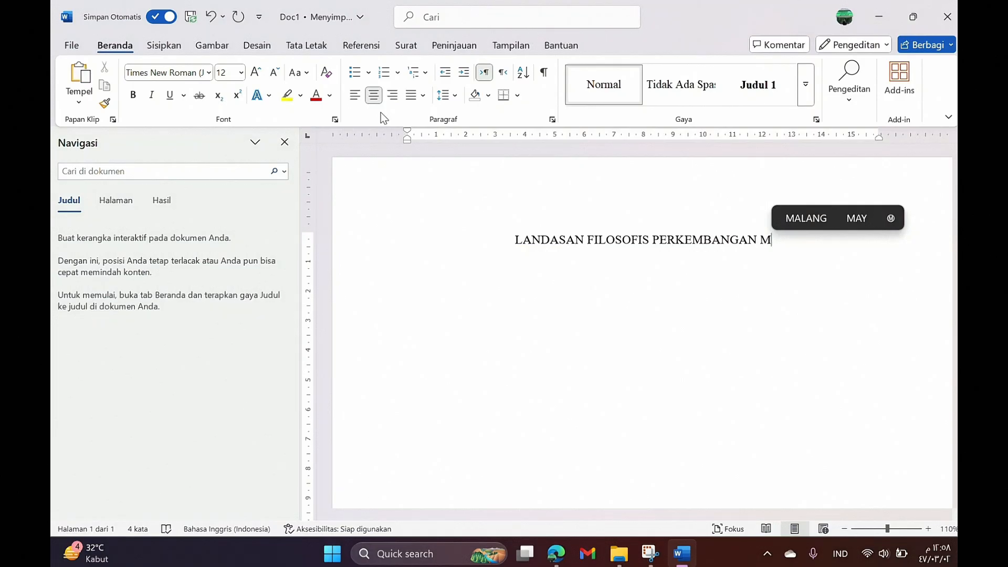
key("BackSpace")
type("TEKNO")
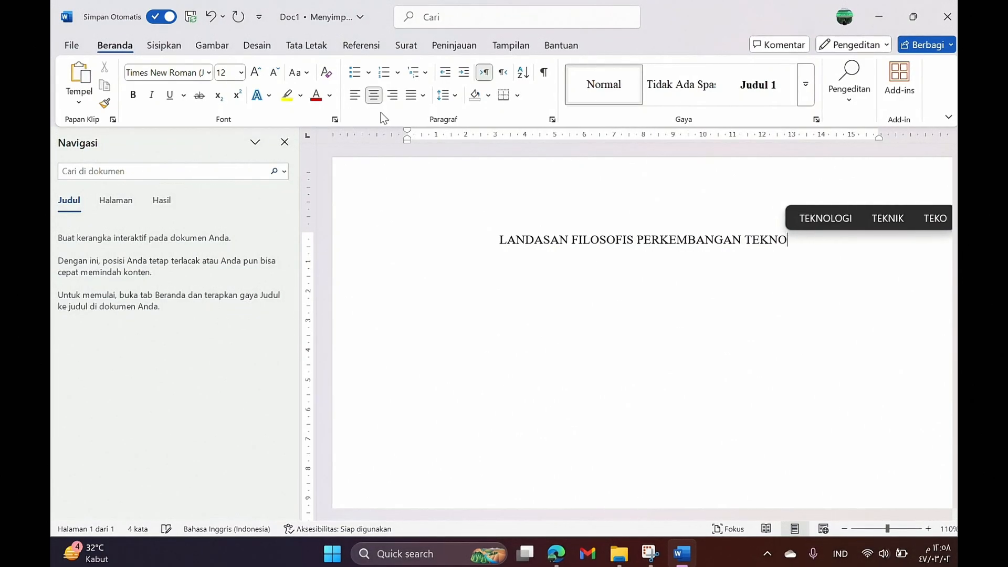
type("LOGI ")
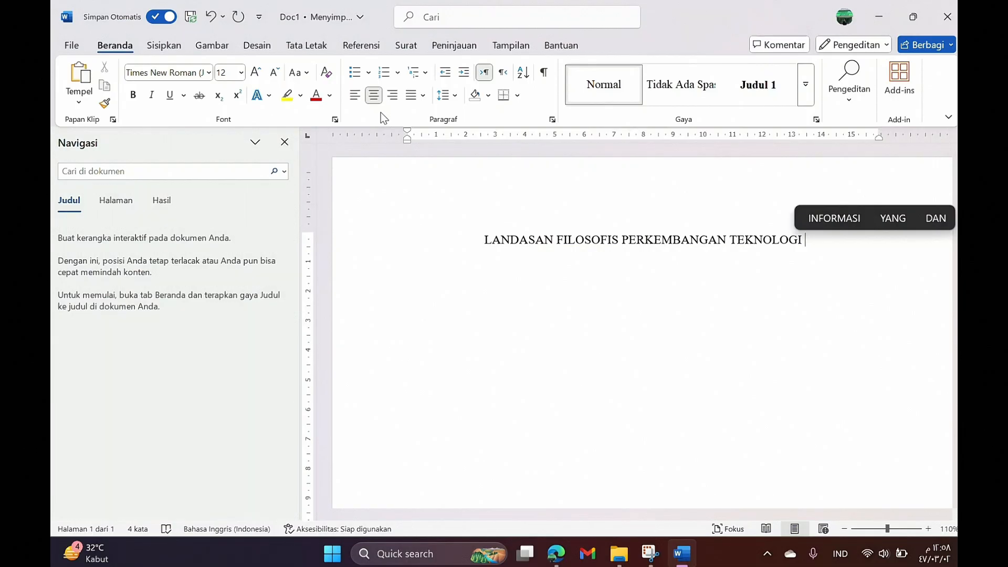
type("PEMBELAJARAN")
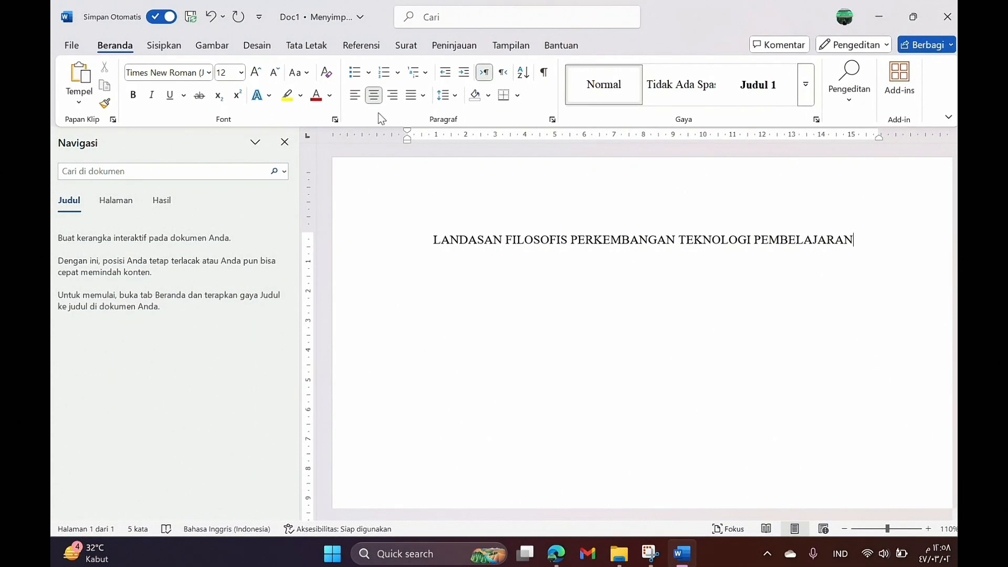
Step: Bold the whole title line, then turn bold off and start a new line below
triple_click(594, 247)
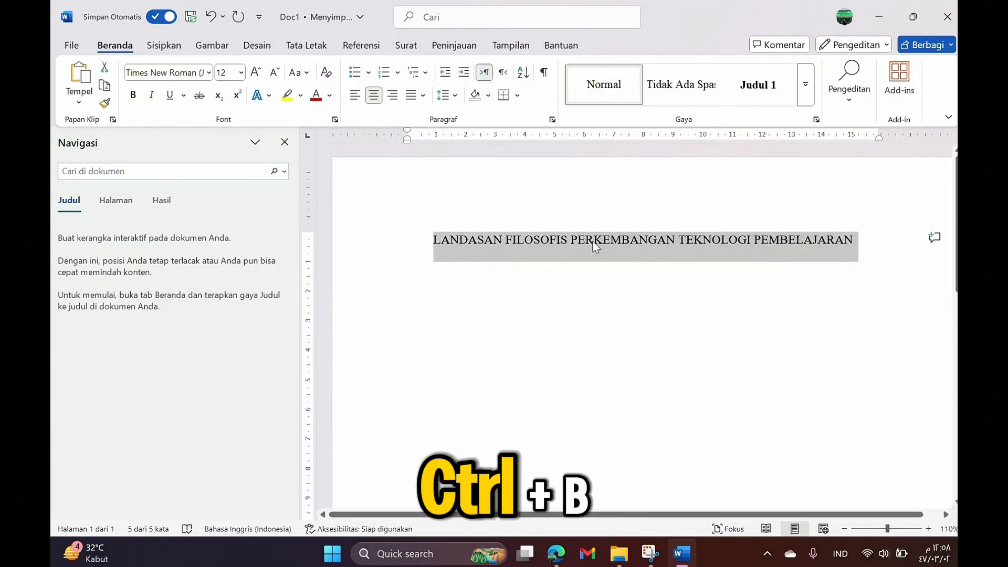
key("ctrl+b")
left_click(871, 243)
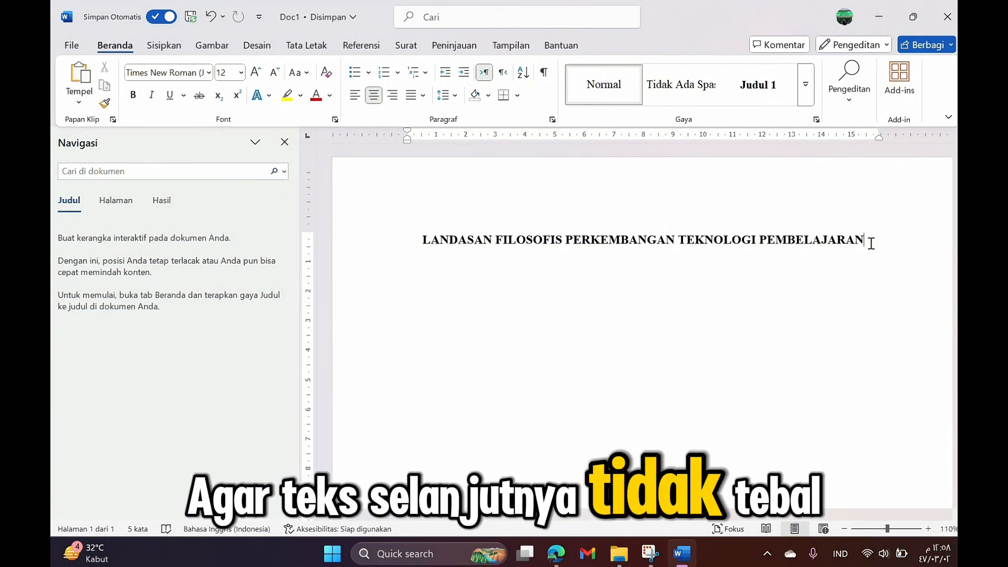
key("ctrl+b")
key("Return")
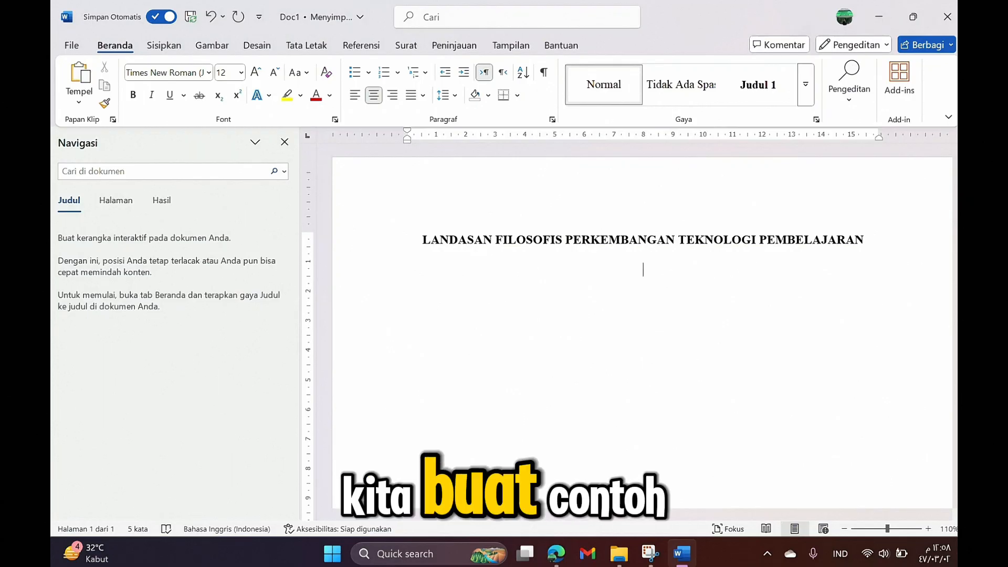
Step: Type 'Makalah in disusun untuk memenuhi tugas mata kuliah:' and 'Teknologi Media Pembelajaran' on separate lines
type("Makalah ")
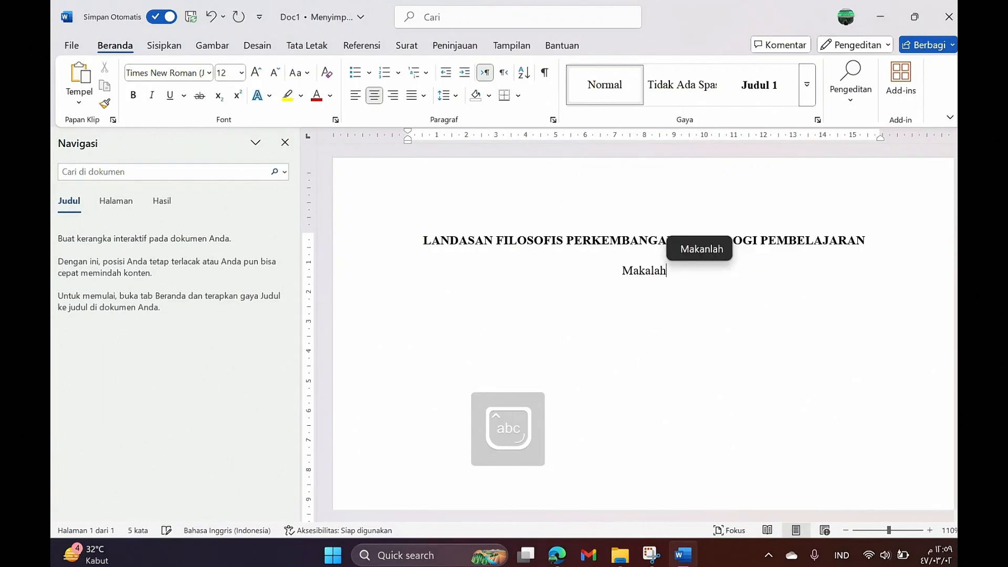
type("in ")
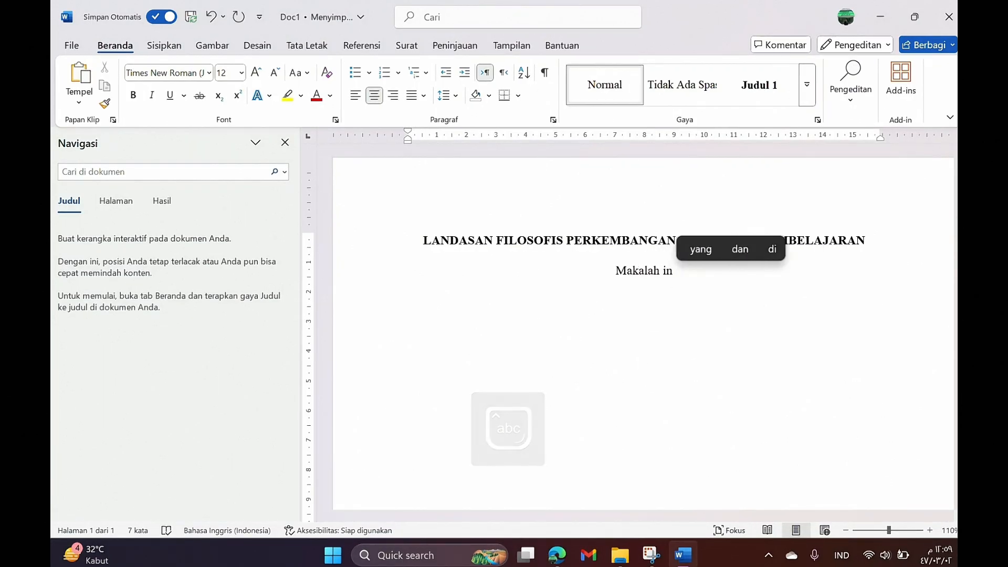
type("disusun u")
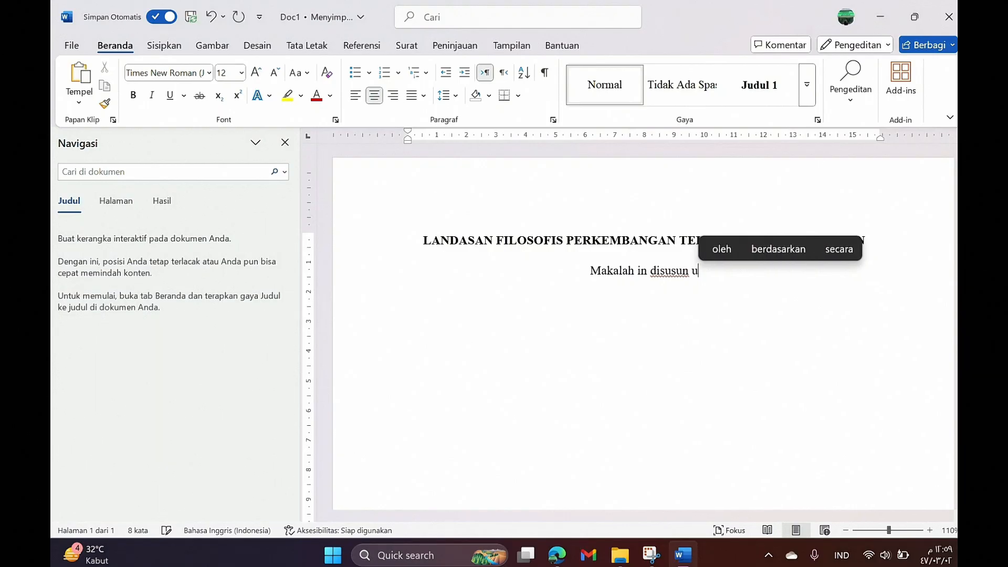
type("ntuk ")
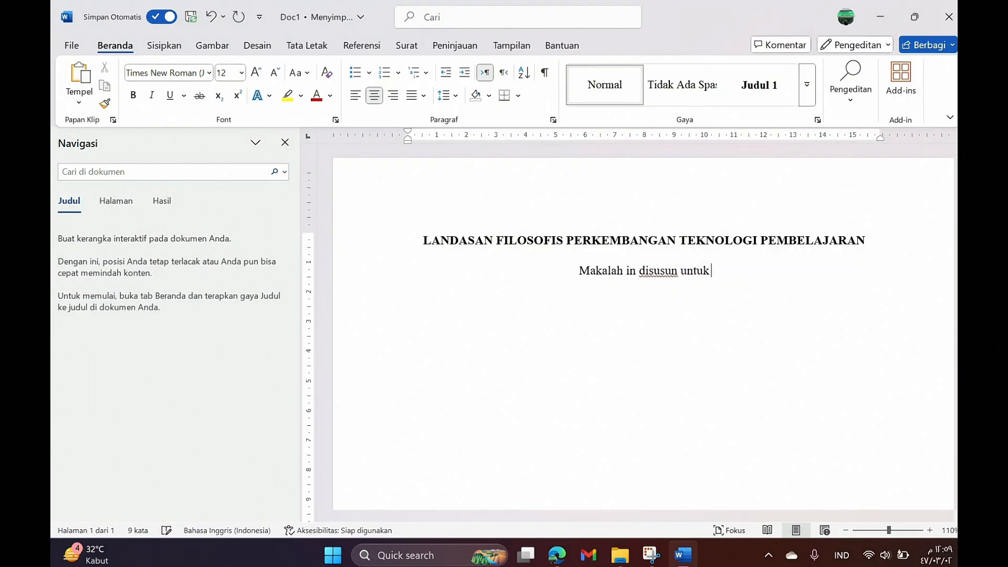
type("memenuhi tu")
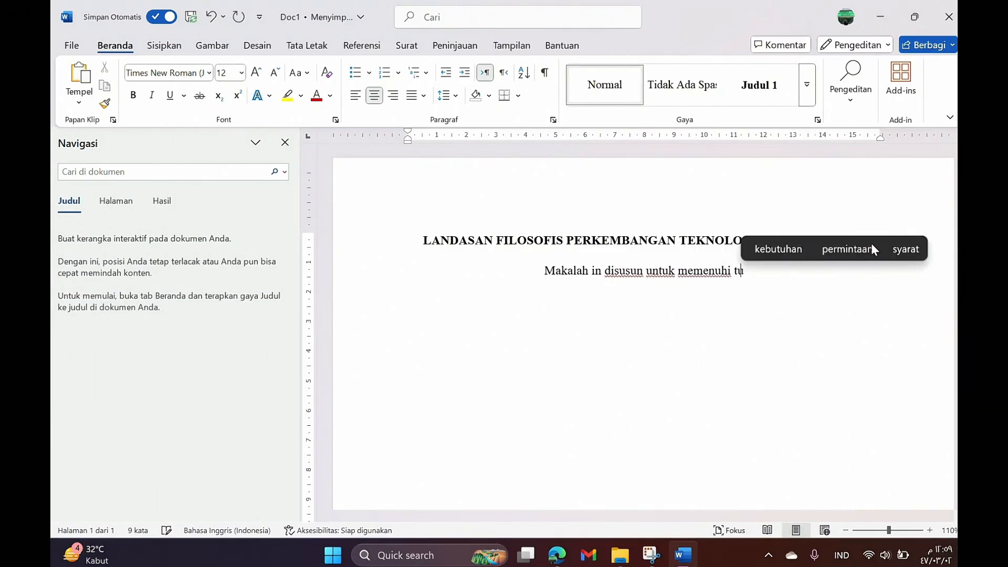
type("gas")
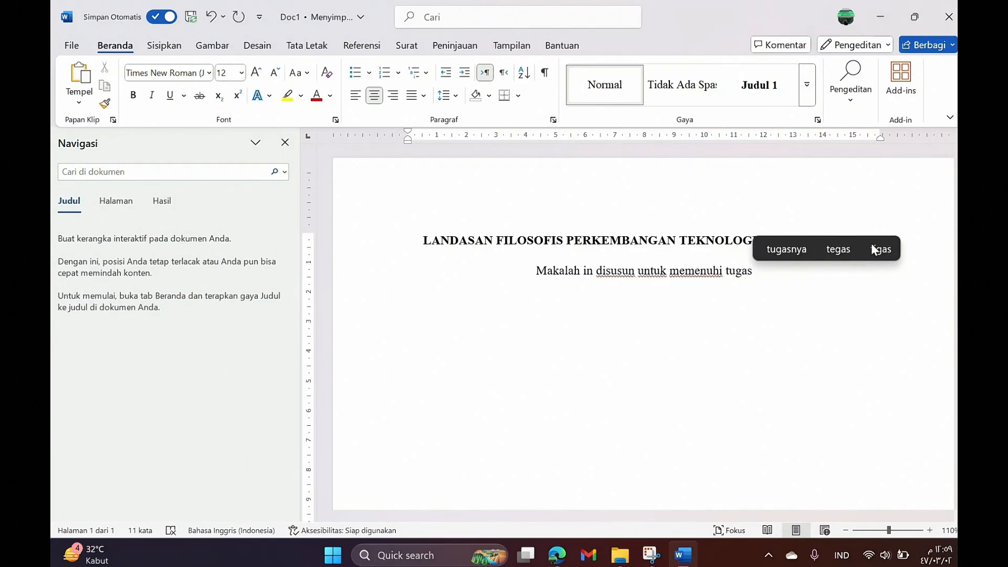
type(" mata kul")
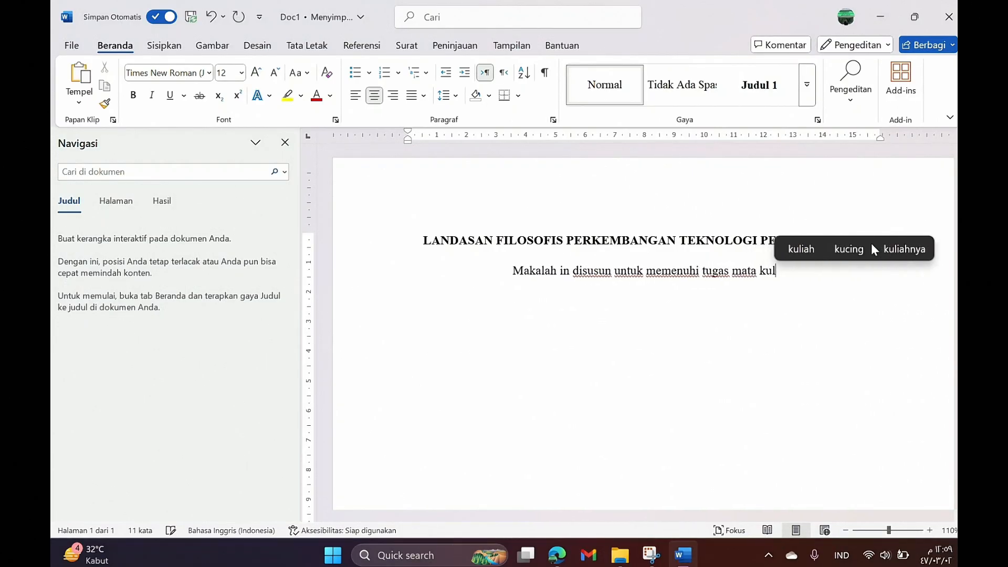
type("iah:")
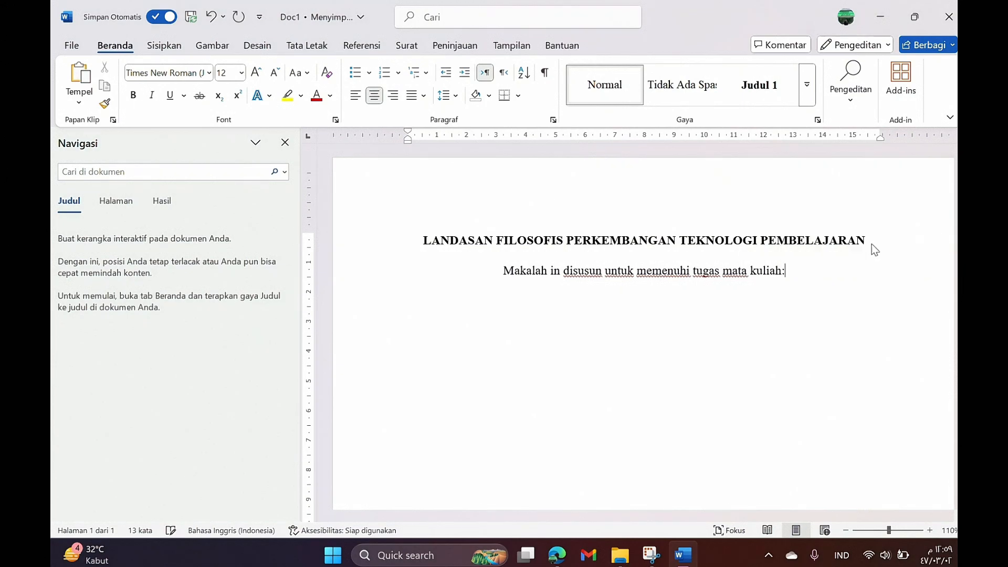
key("Return")
type("Tekno")
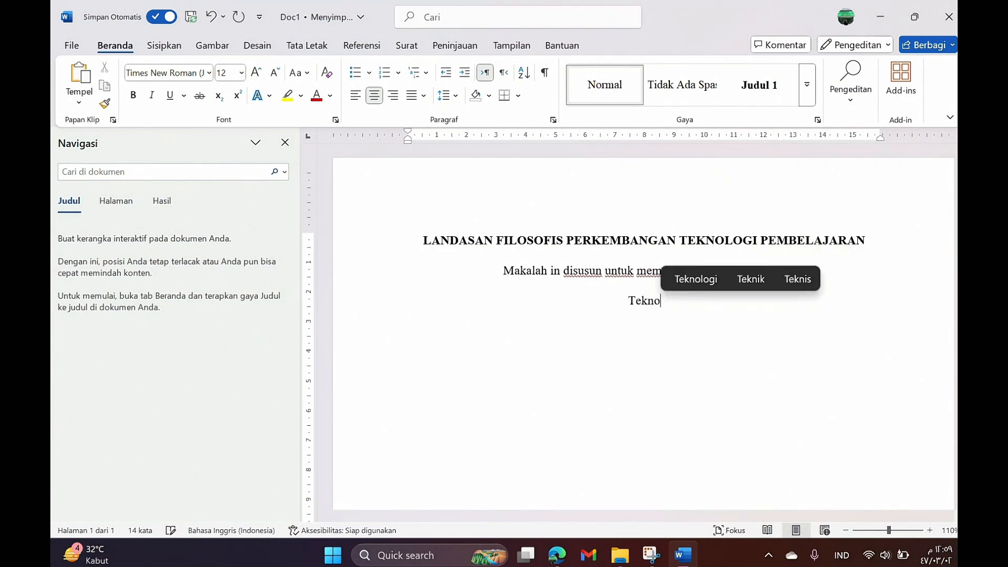
type("logi Media")
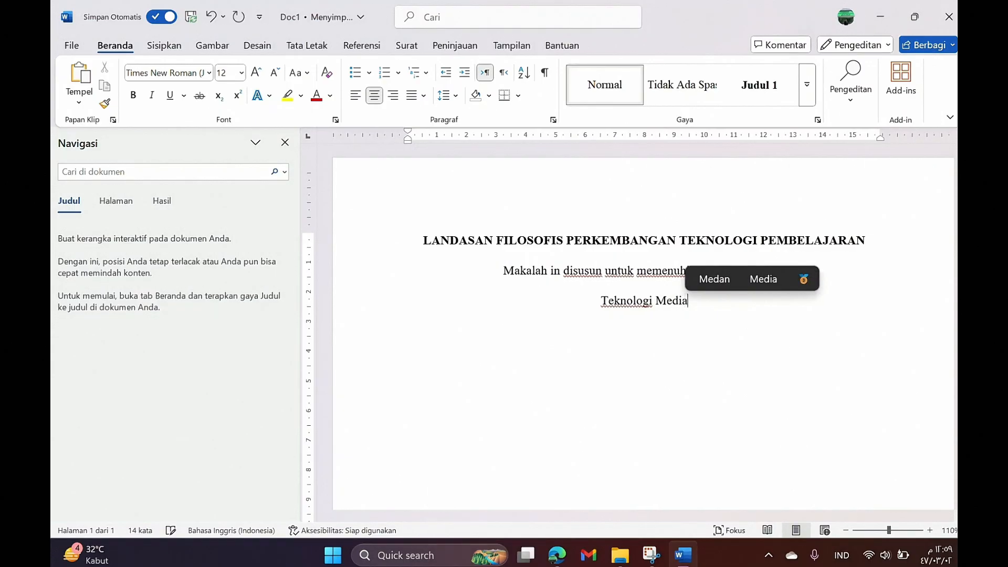
type(" Pem")
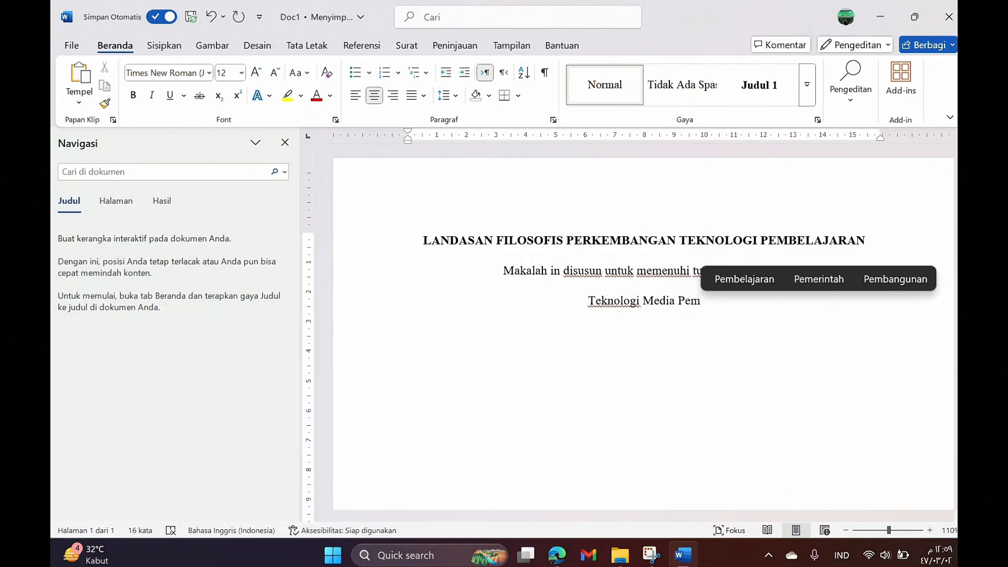
type("belajaran")
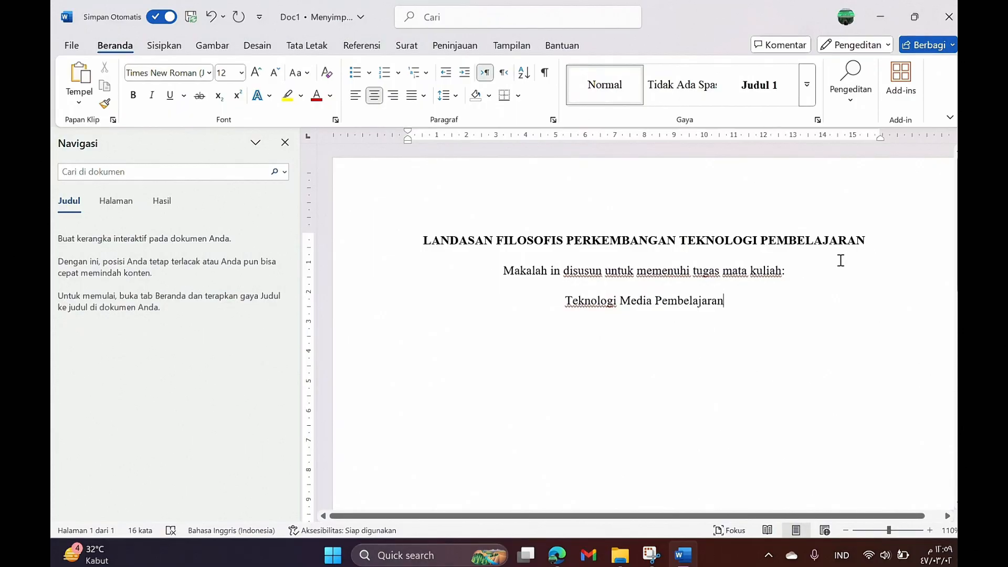
scroll(819, 261, "down", 3)
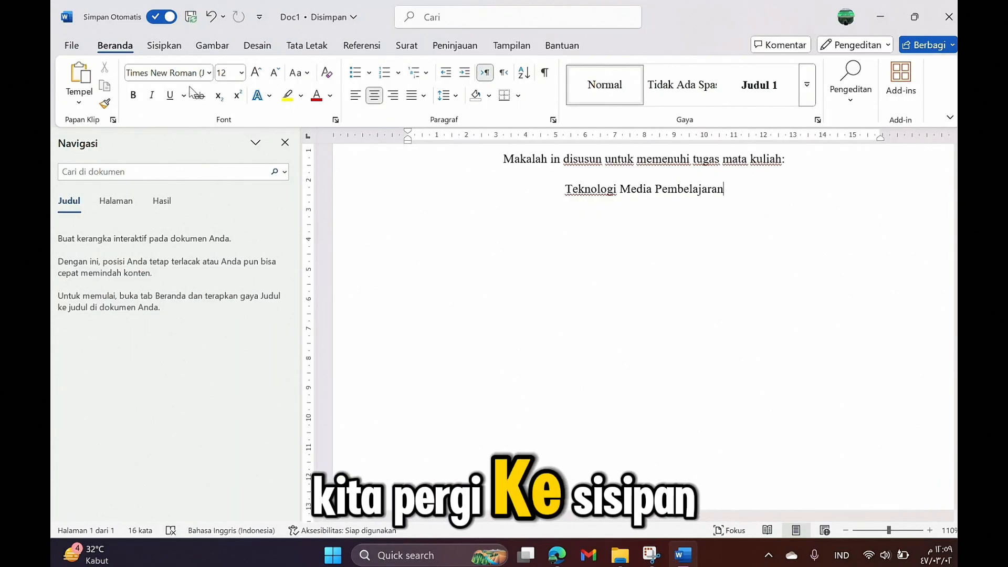
Step: Insert the 'logo word' picture from the Downloads folder into the document
left_click(169, 49)
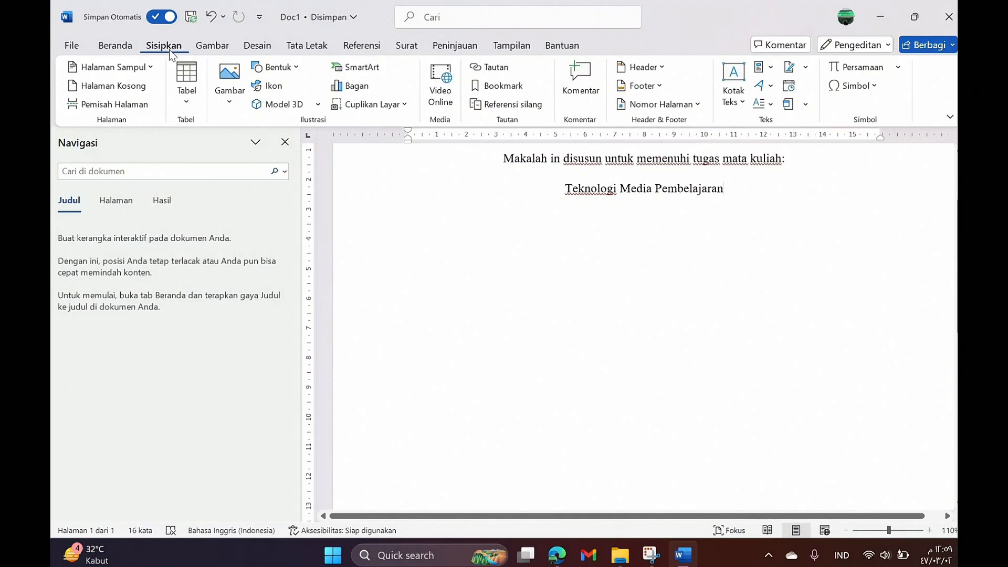
left_click(239, 100)
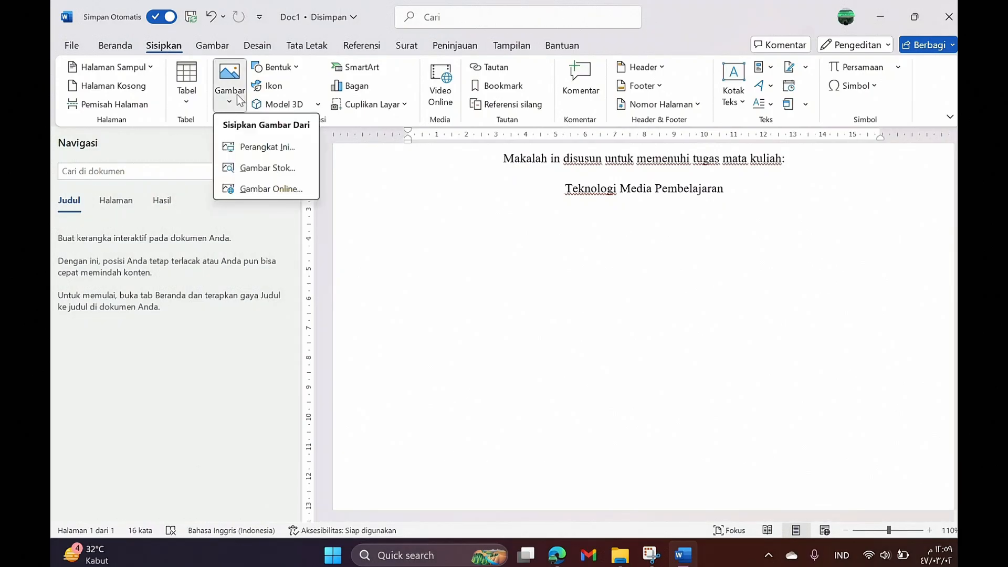
left_click(253, 148)
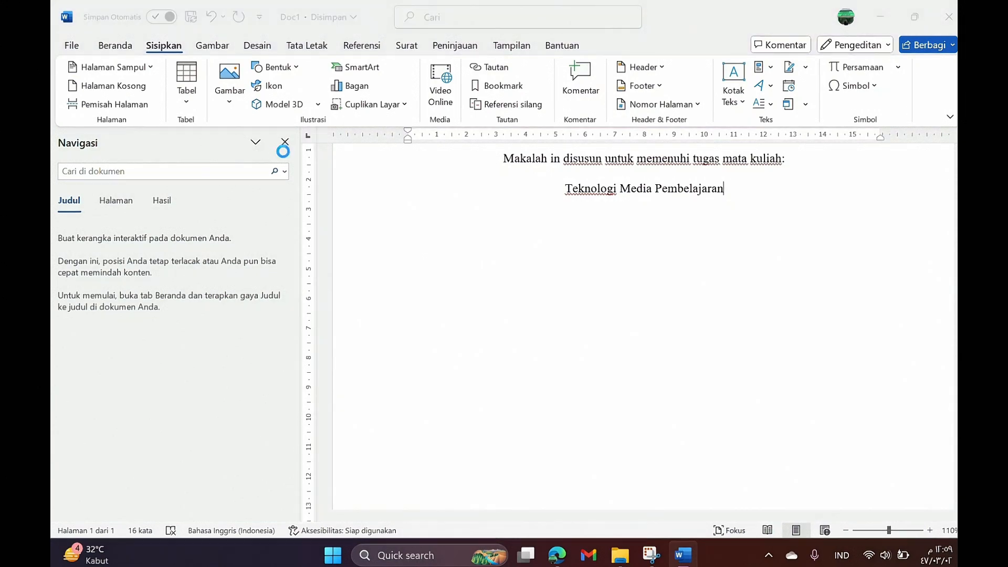
left_click(117, 190)
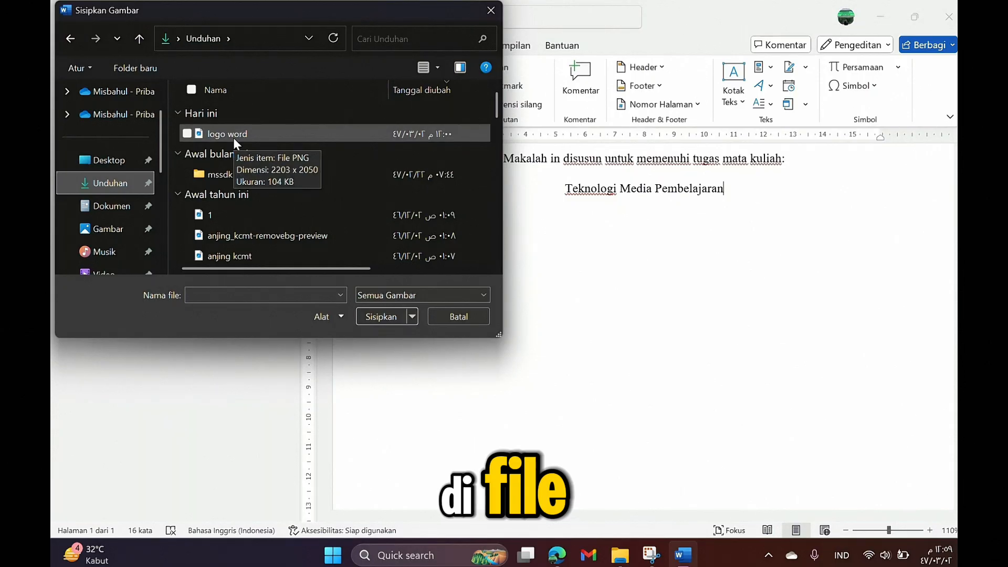
left_click(233, 134)
left_click(377, 316)
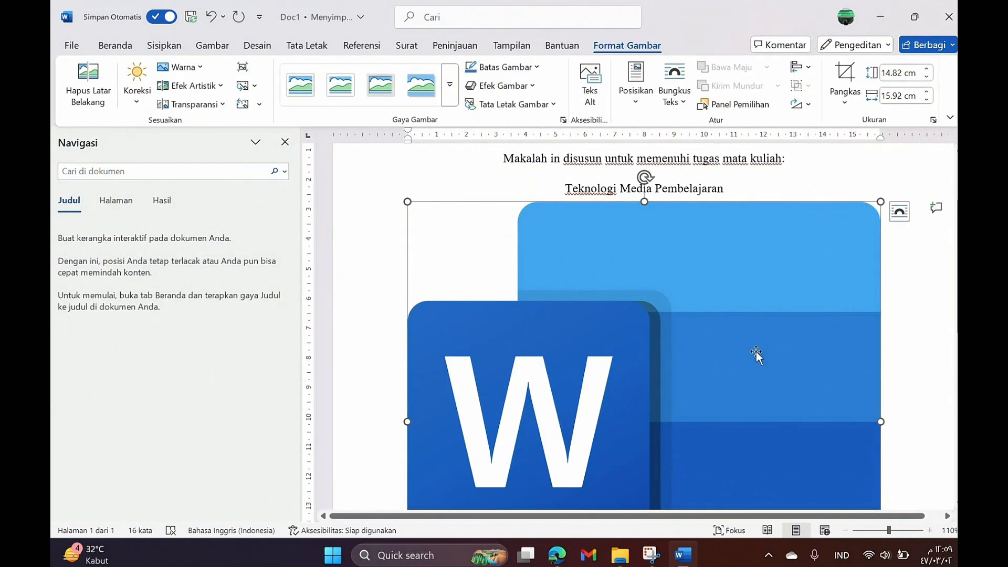
scroll(811, 347, "down", 1)
scroll(808, 350, "down", 3)
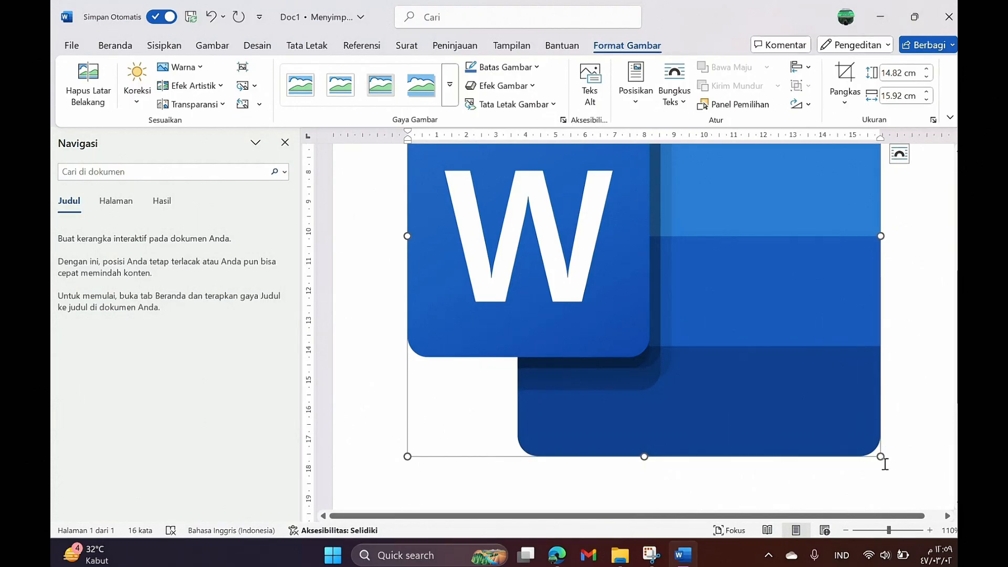
Step: Resize the logo to about 9.81 × 10.55 cm, wrap top and bottom, and move it below the course name
left_click_drag(882, 456, 722, 272)
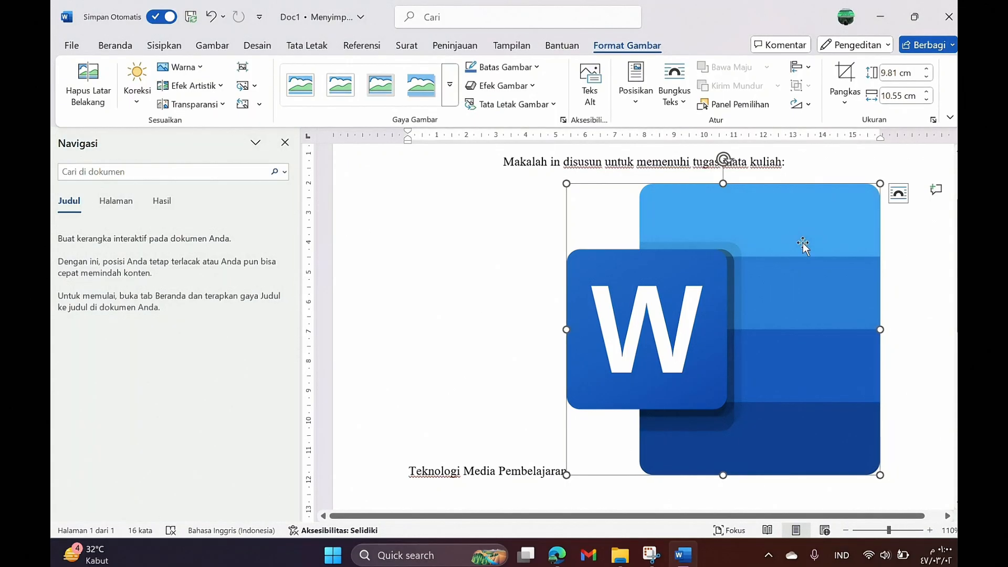
left_click(898, 194)
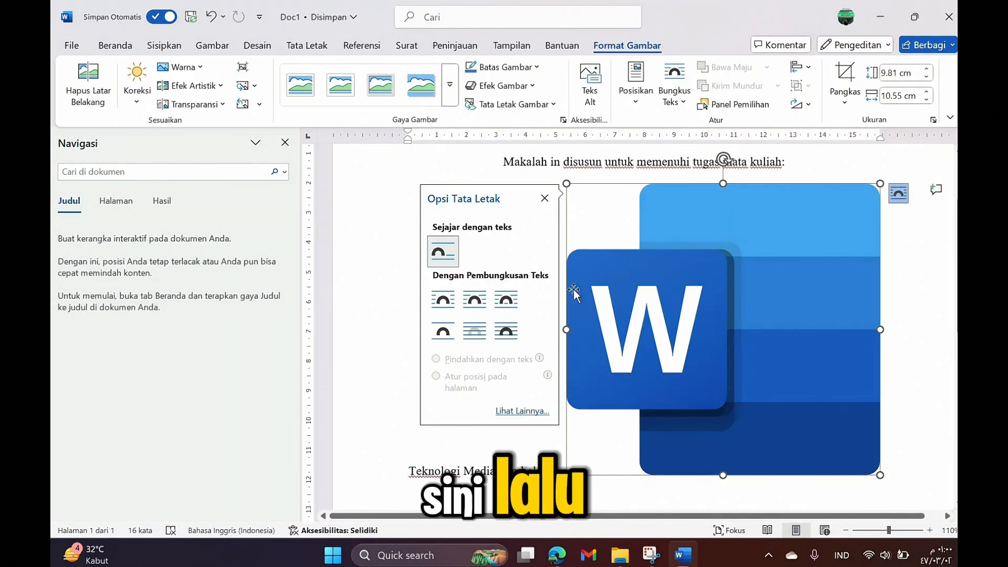
left_click(447, 330)
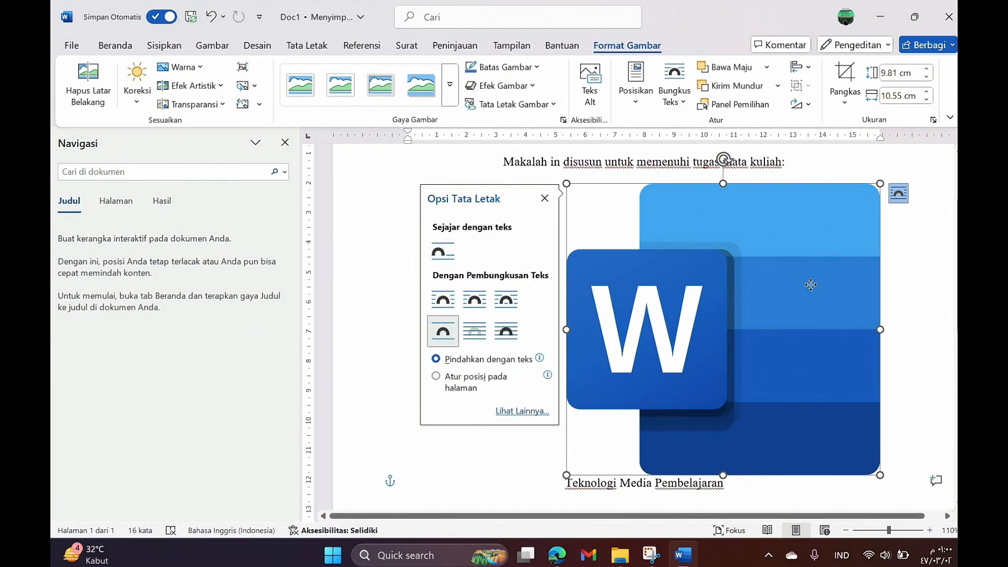
left_click_drag(811, 284, 711, 313)
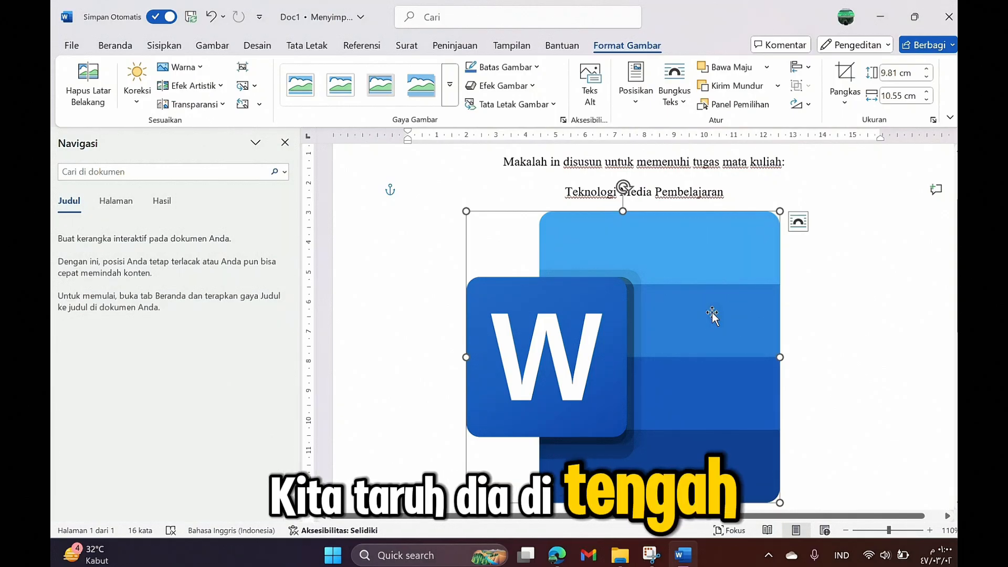
Step: Shrink the Word logo, centre it under Teknologi Media Pembelajaran, and place the cursor below it
left_click(115, 45)
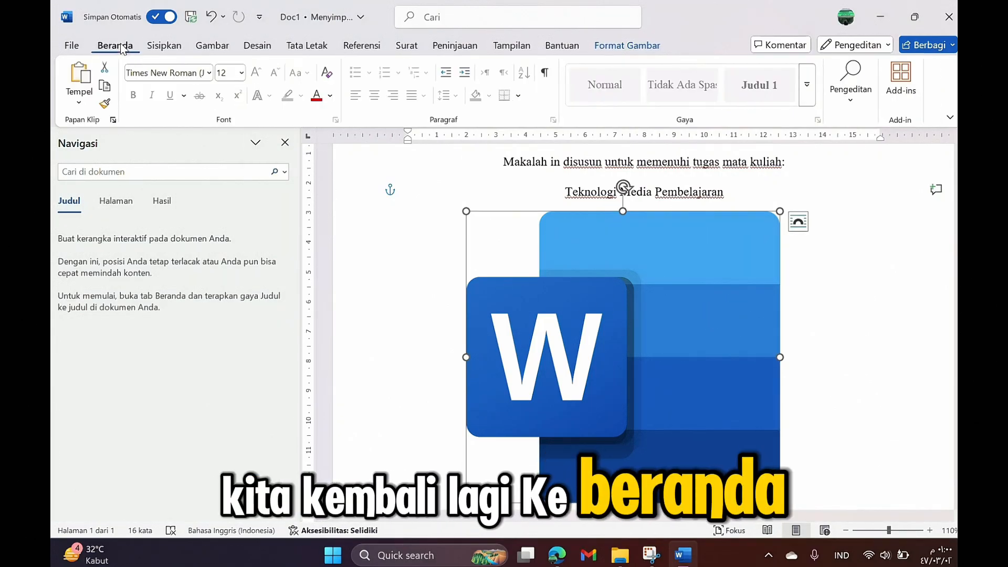
scroll(602, 222, "down", 1)
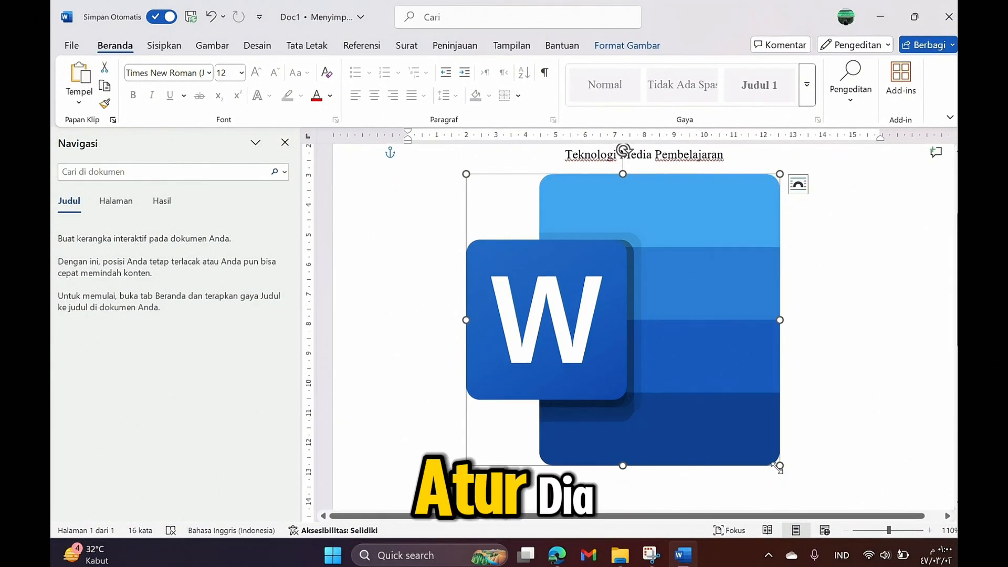
left_click_drag(781, 464, 688, 379)
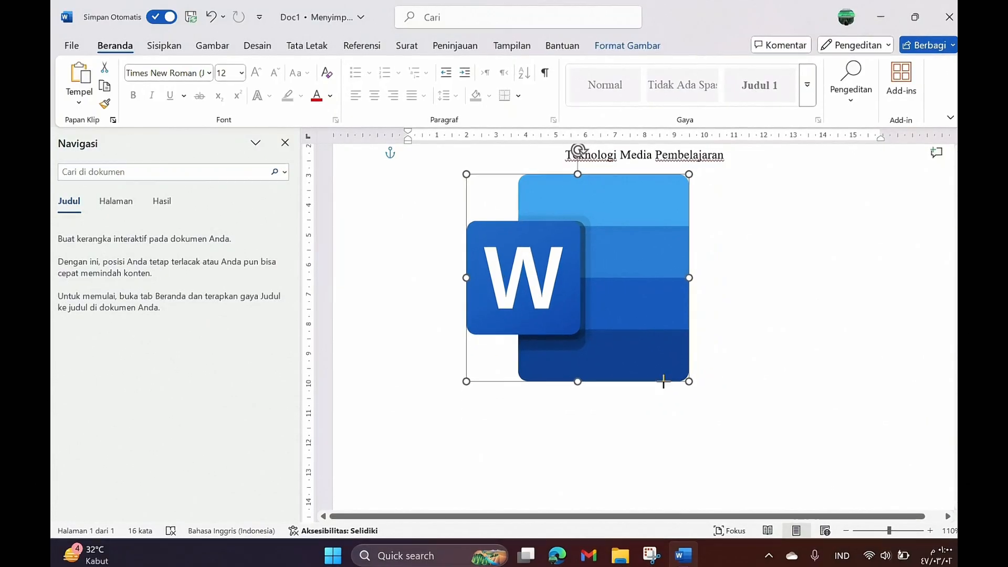
left_click_drag(587, 306, 649, 329)
scroll(647, 328, "up", 3)
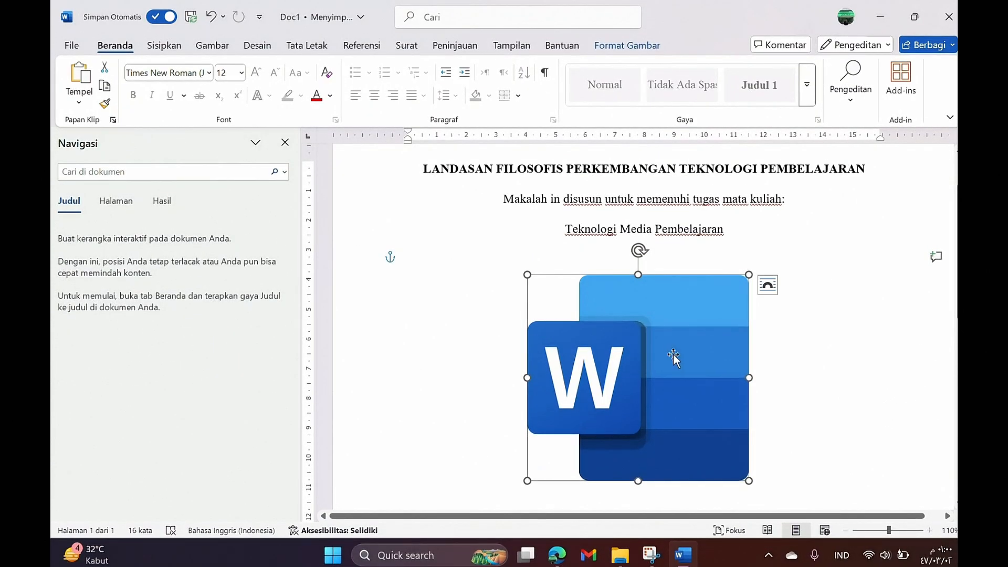
left_click_drag(670, 383, 672, 370)
scroll(747, 402, "down", 2)
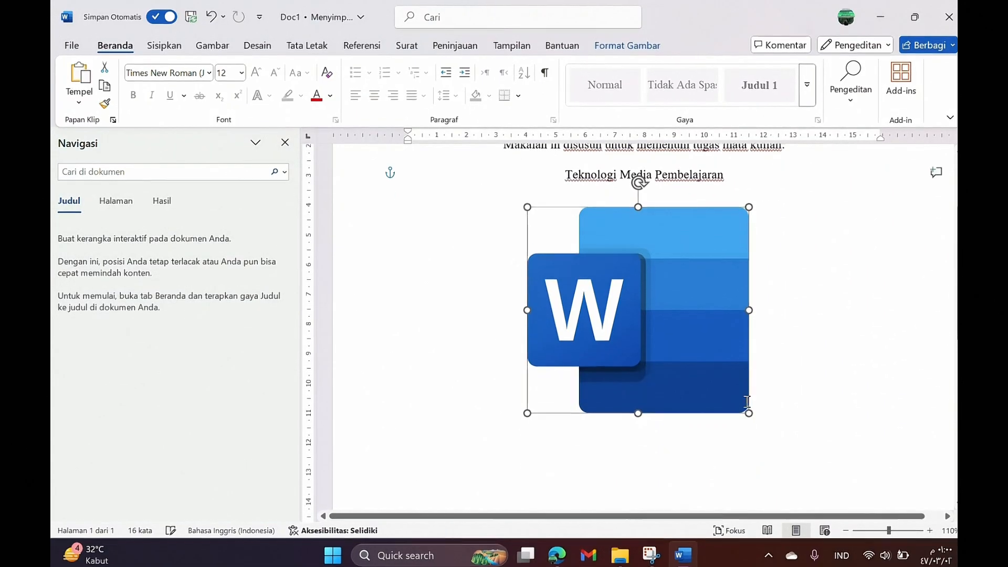
left_click(704, 425)
scroll(699, 427, "down", 3)
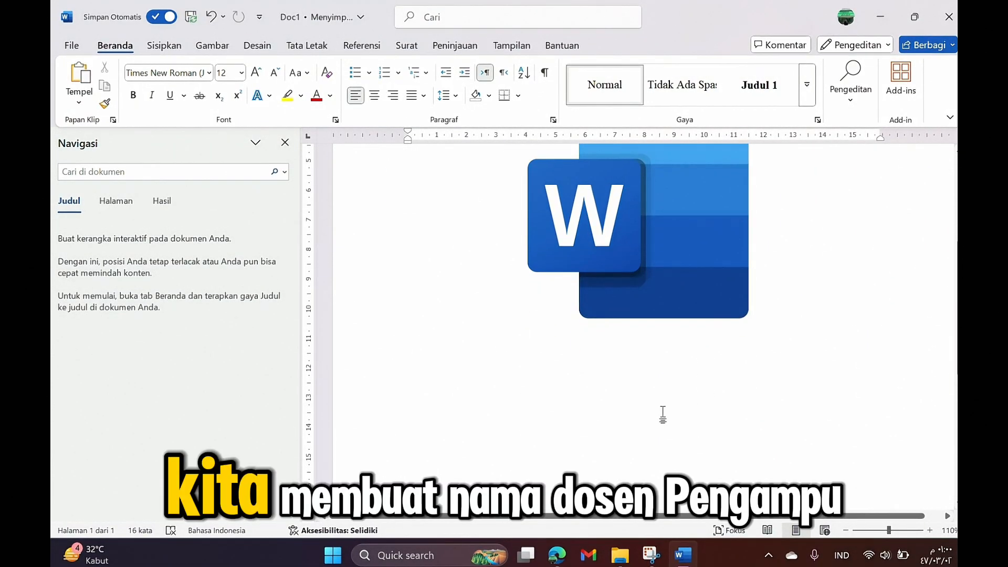
Step: Add a centred 'Dosen Pengampu:' line with the lecturer's name and 'M. Pd' beneath it
left_click(376, 95)
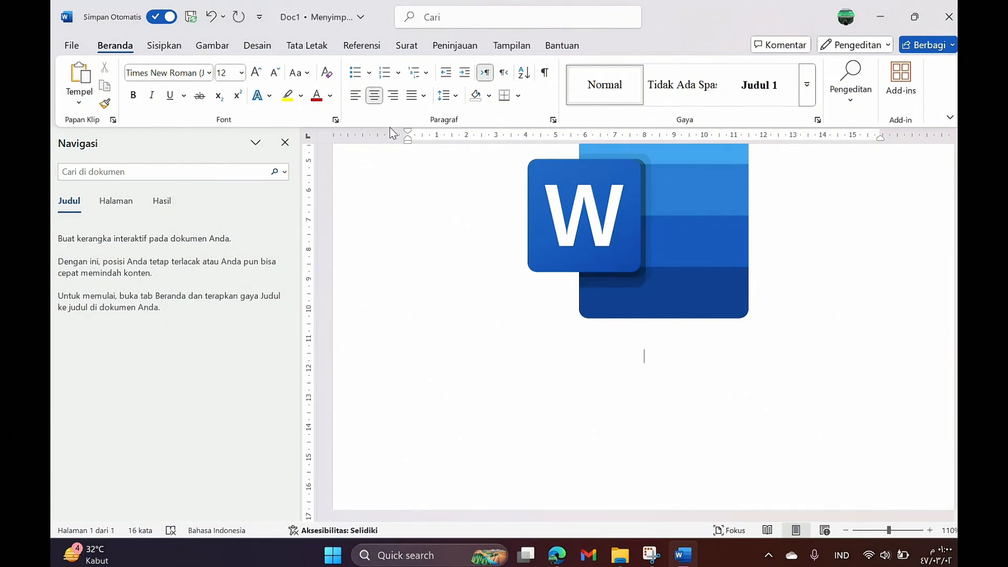
type("Dosen P")
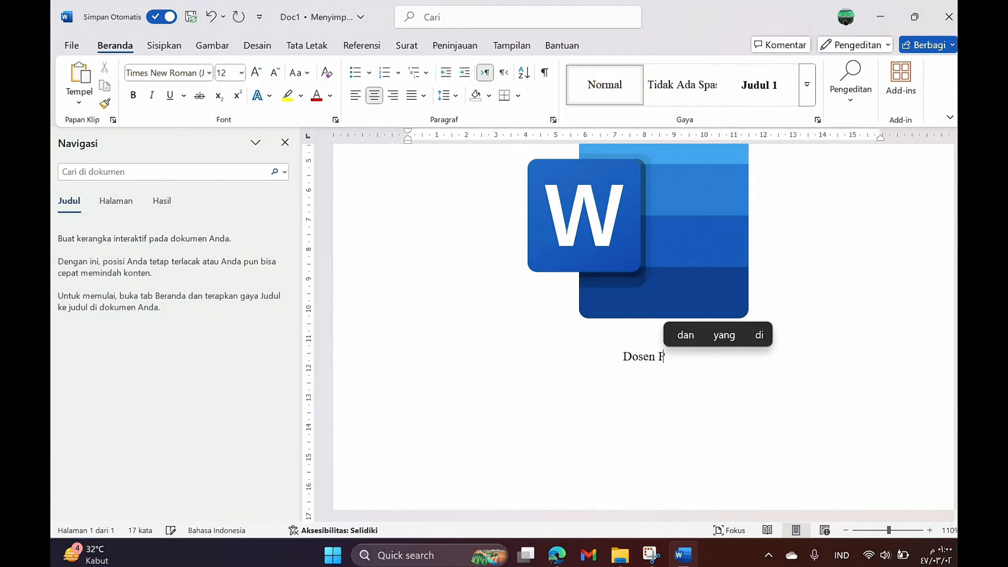
type("engampu")
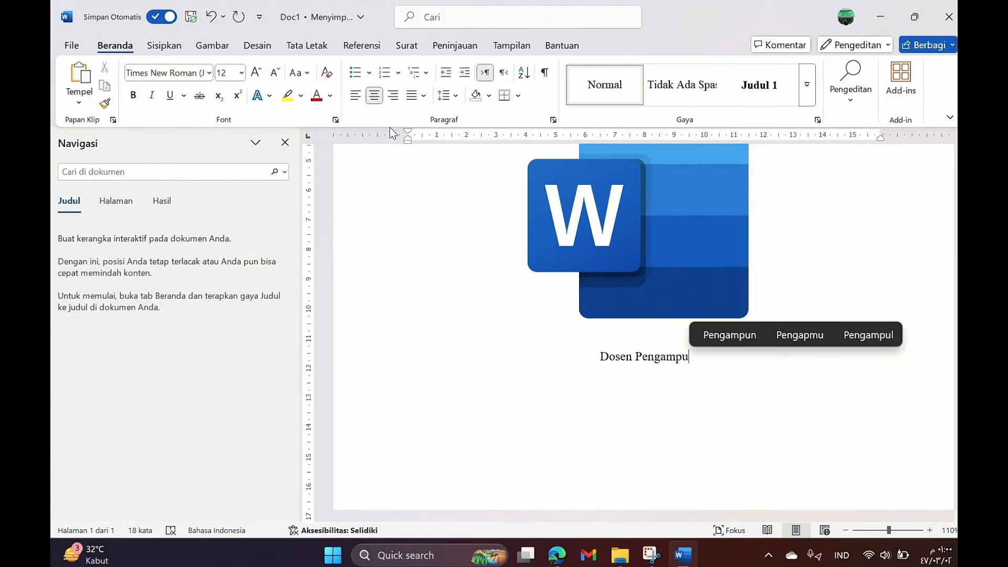
type(":")
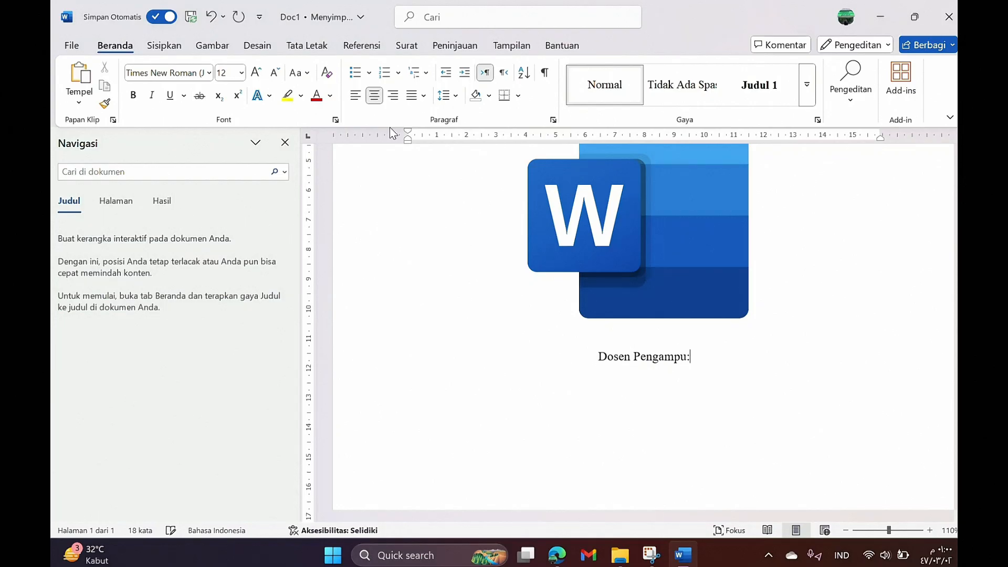
key("Return")
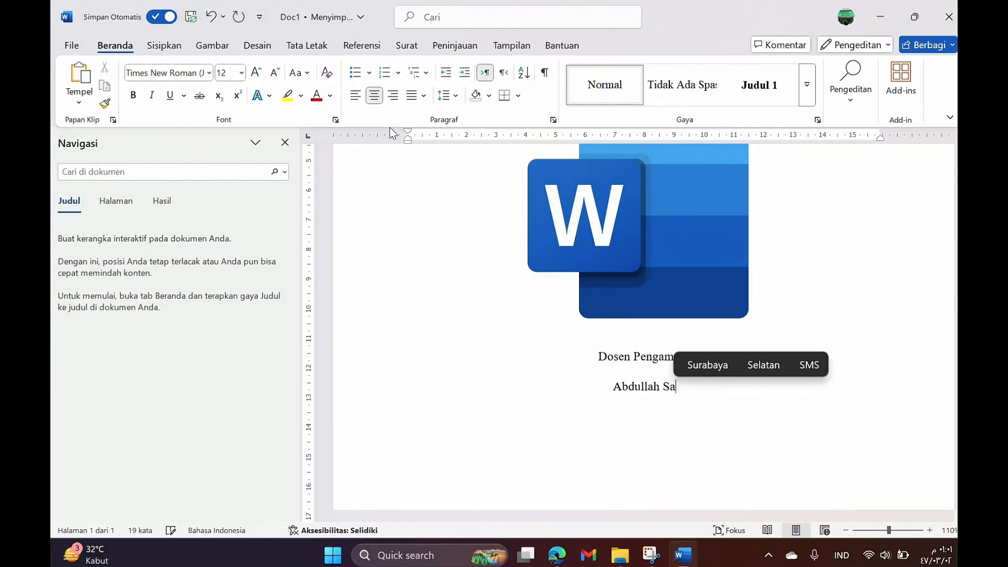
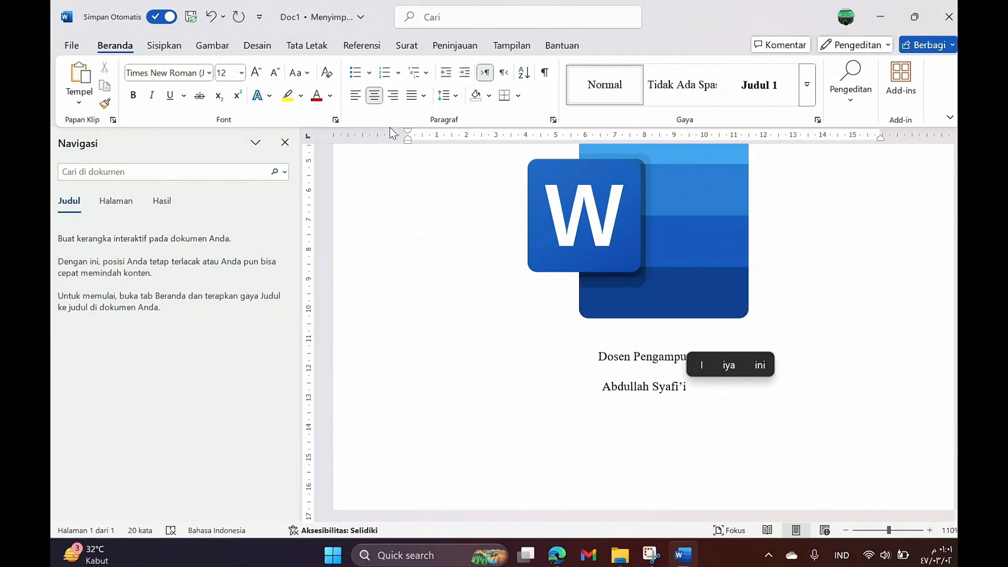
type(", M")
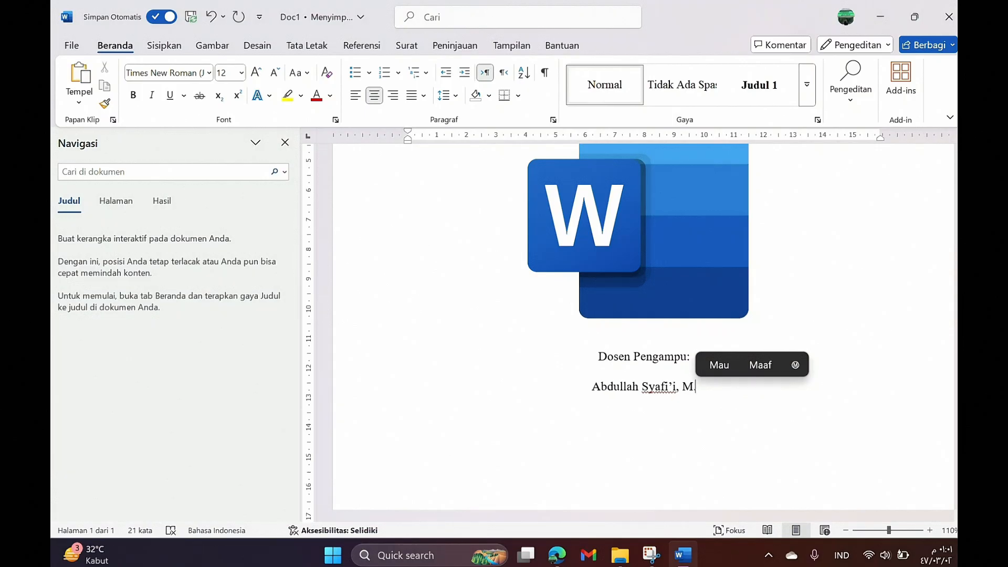
type(". Pd")
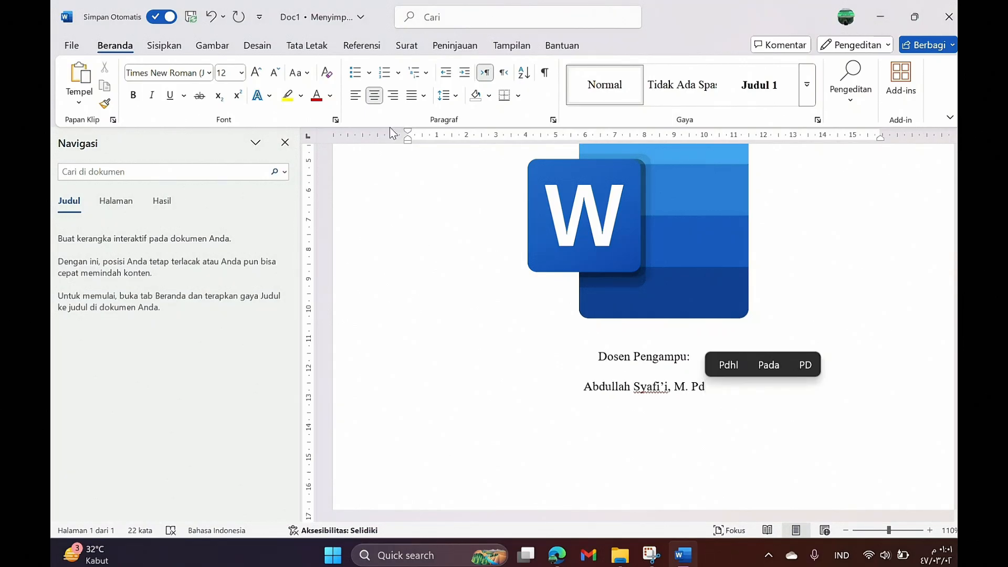
key("Escape")
key("Return")
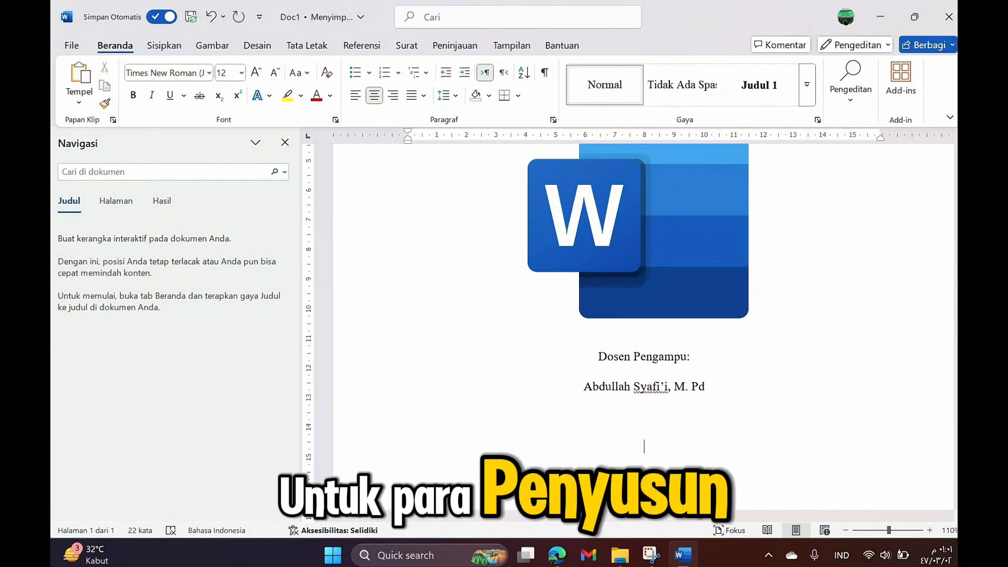
Step: Type 'Disusun Oleh:' on the centred line and start a new line below
type("Disusun ")
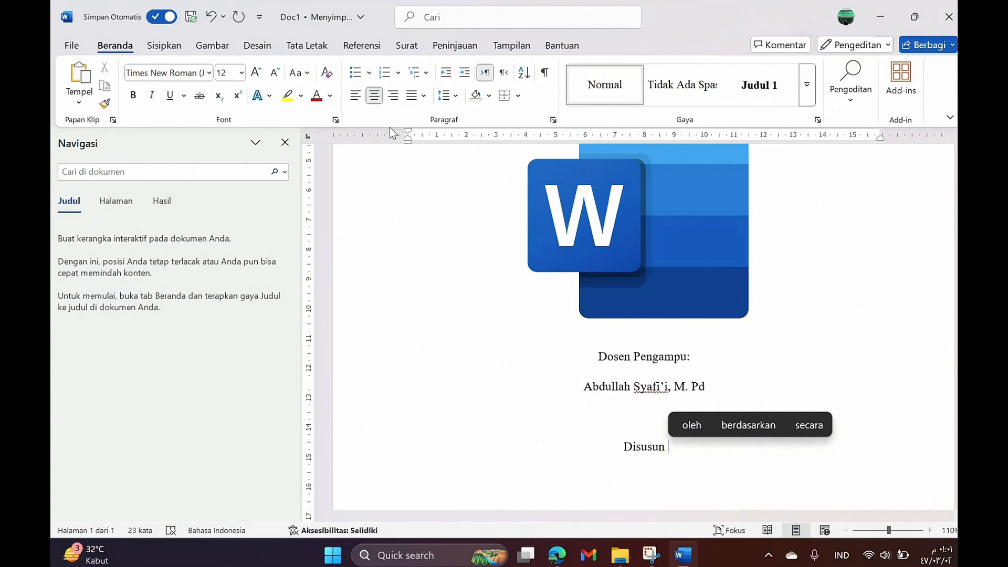
type("Oleh")
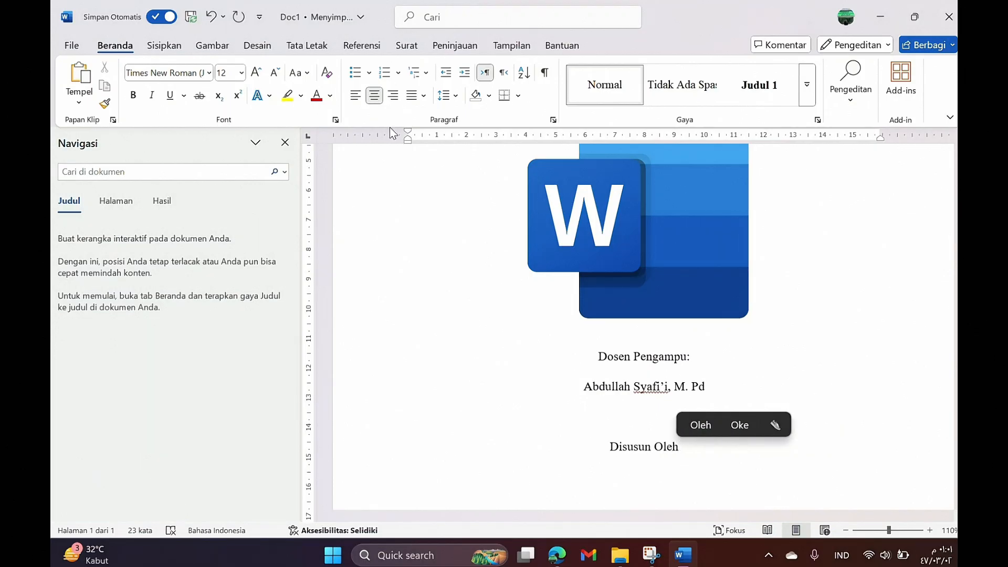
type(":")
scroll(440, 198, "down", 5)
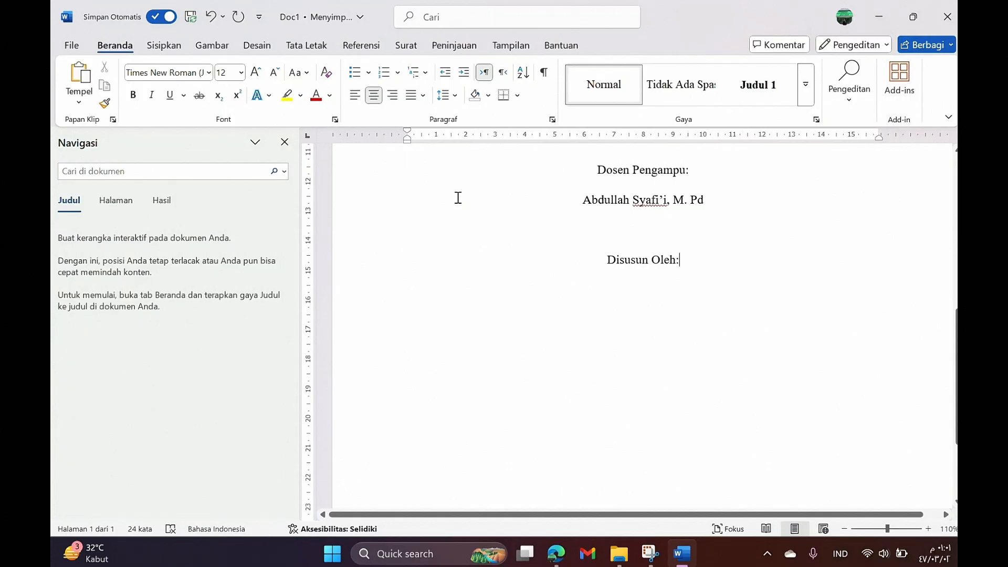
key("Return")
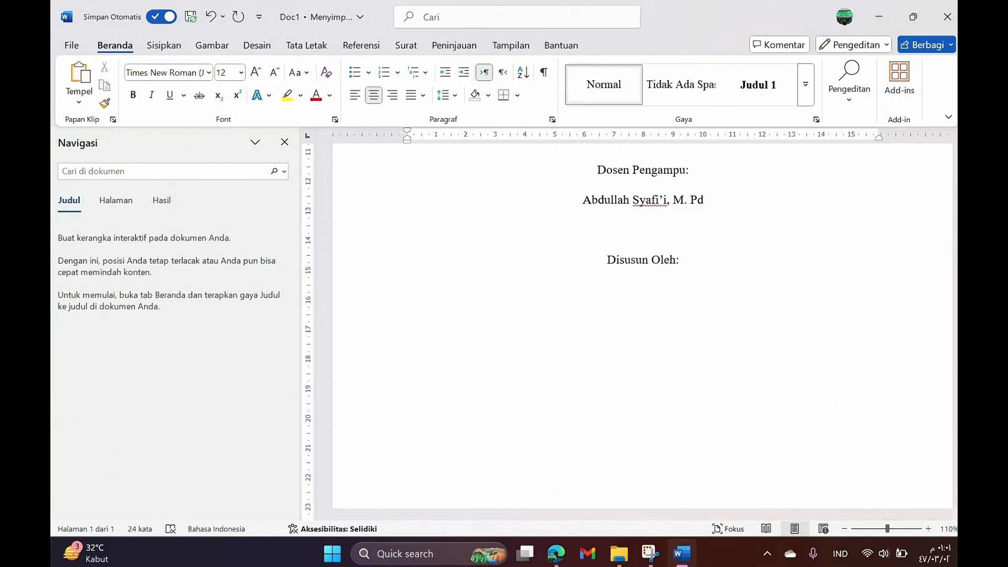
Step: Left-align and enter the group members' names, each with a tab-separated student number
left_click(356, 97)
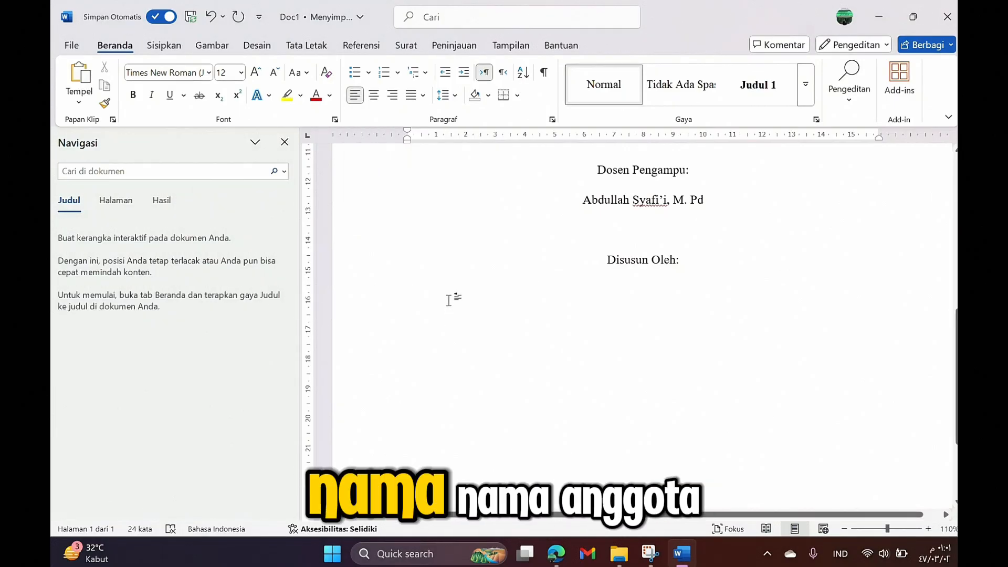
type("A")
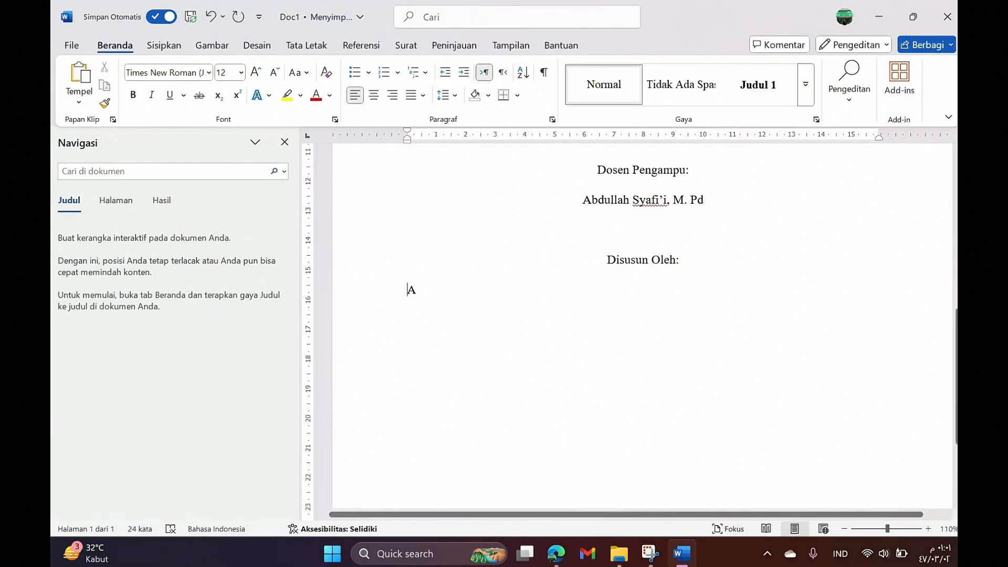
type("bdul")
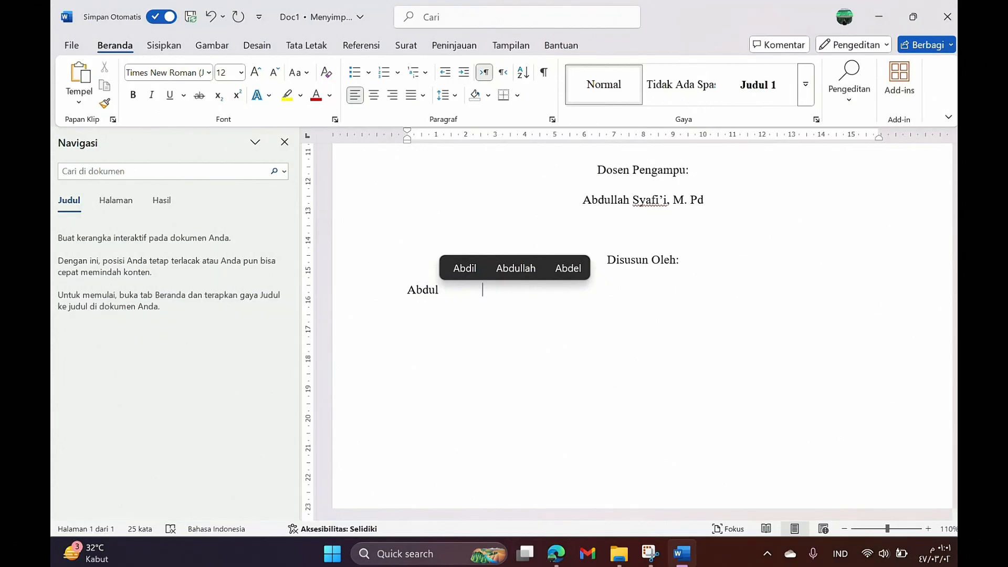
key("Tab")
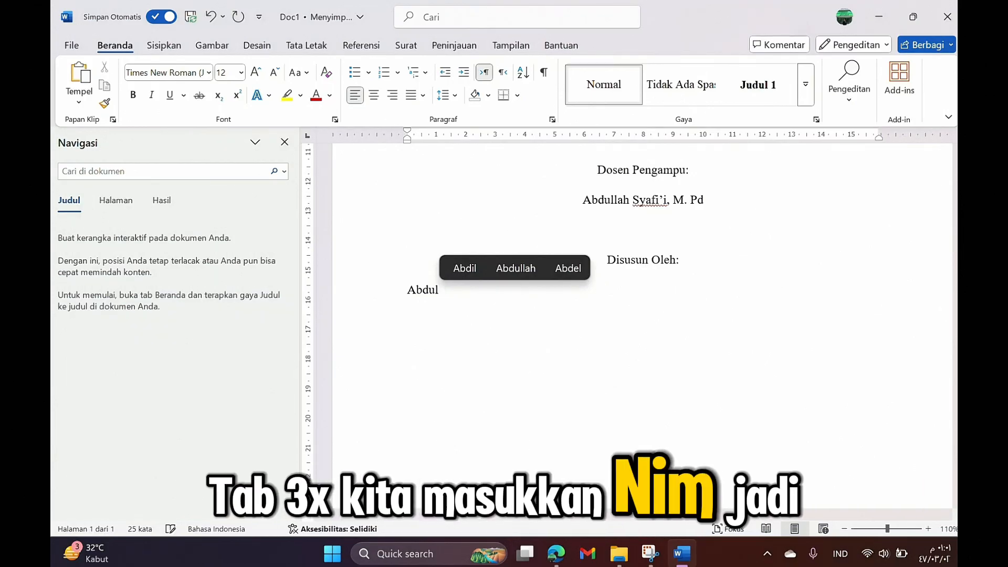
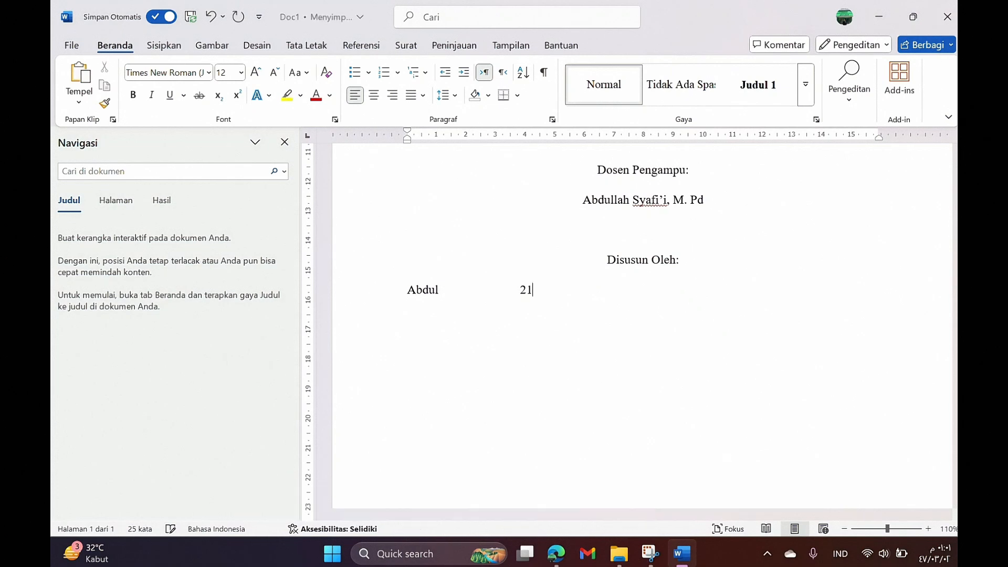
key("Return")
type("Badru")
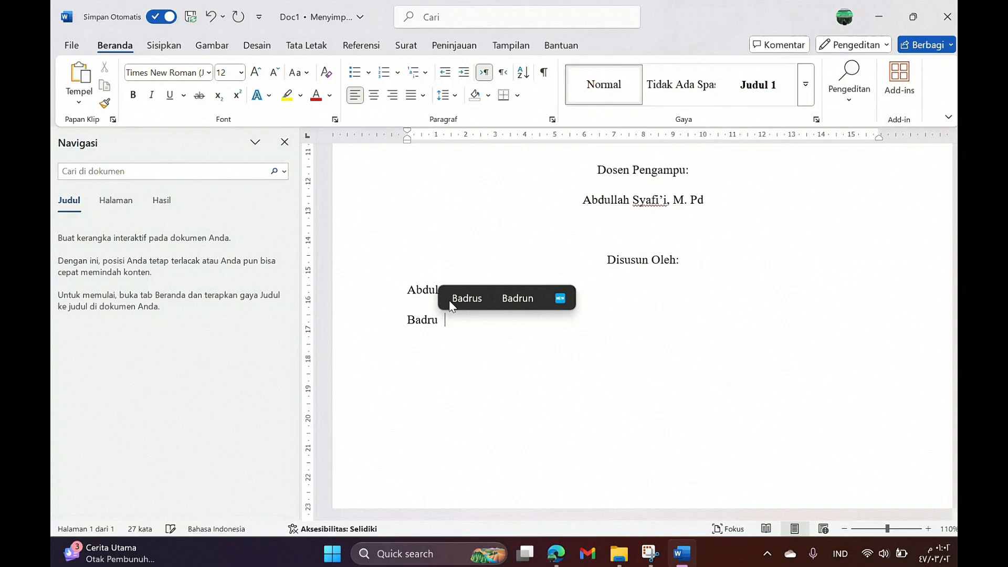
key("Tab")
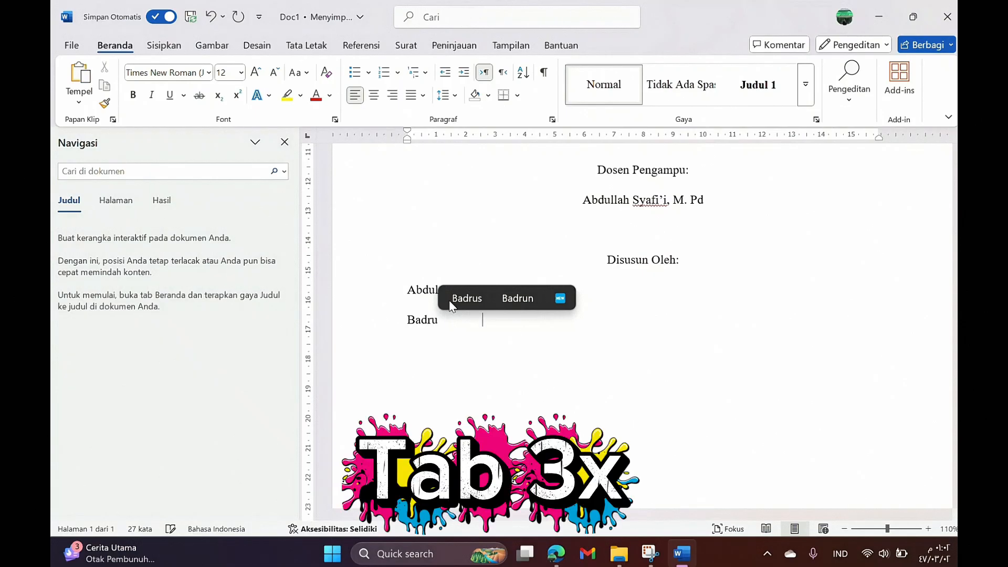
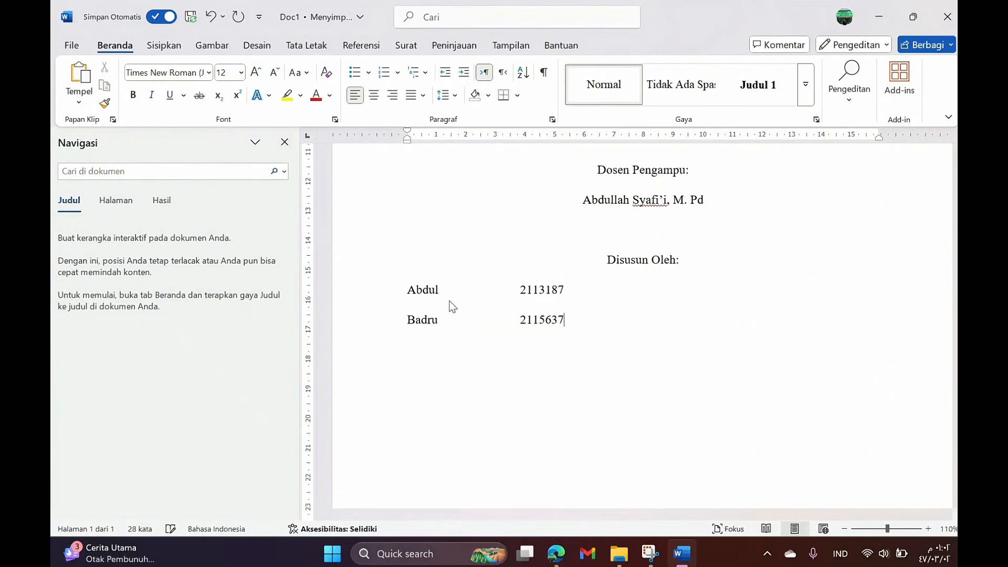
type("andi")
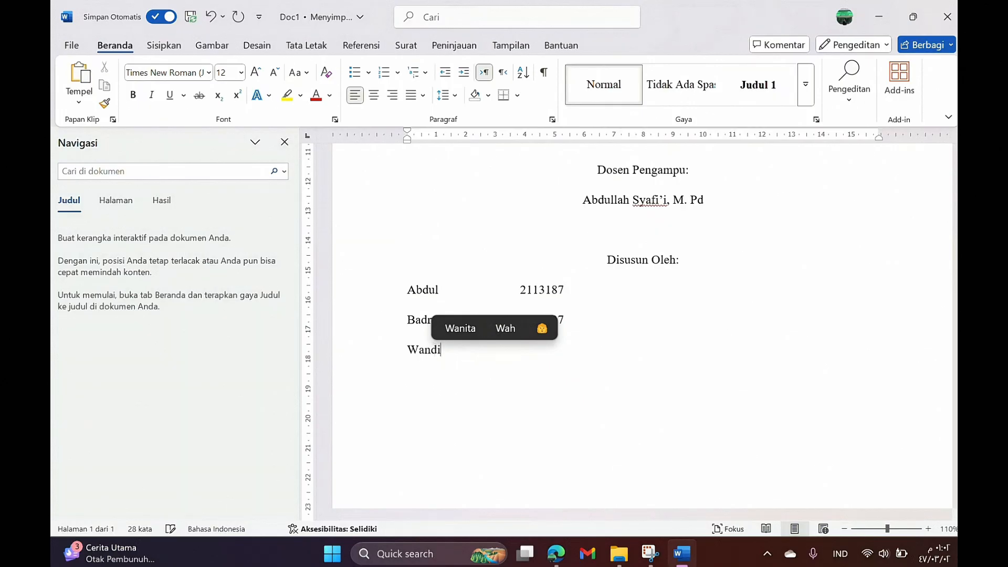
key("Tab")
key("Tab")
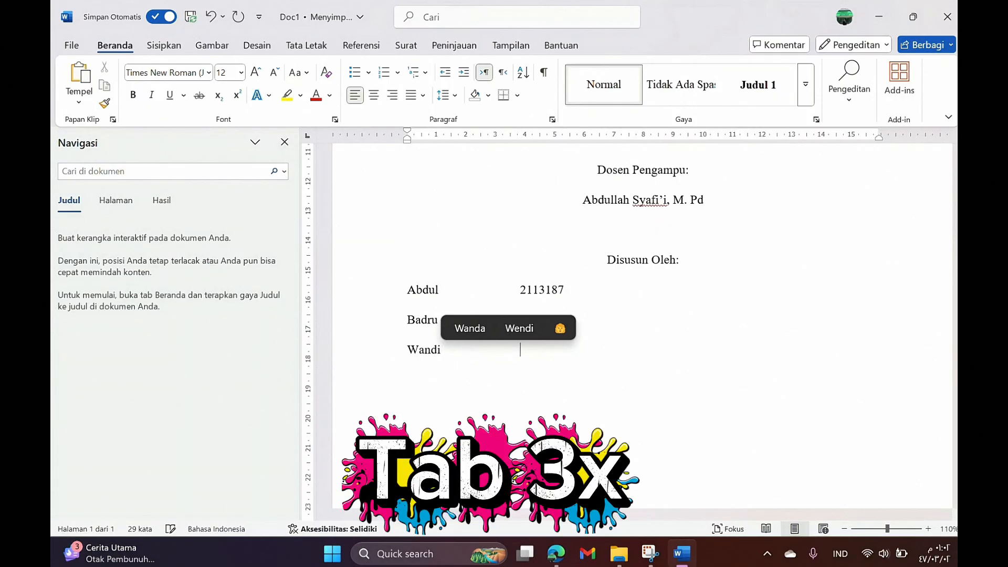
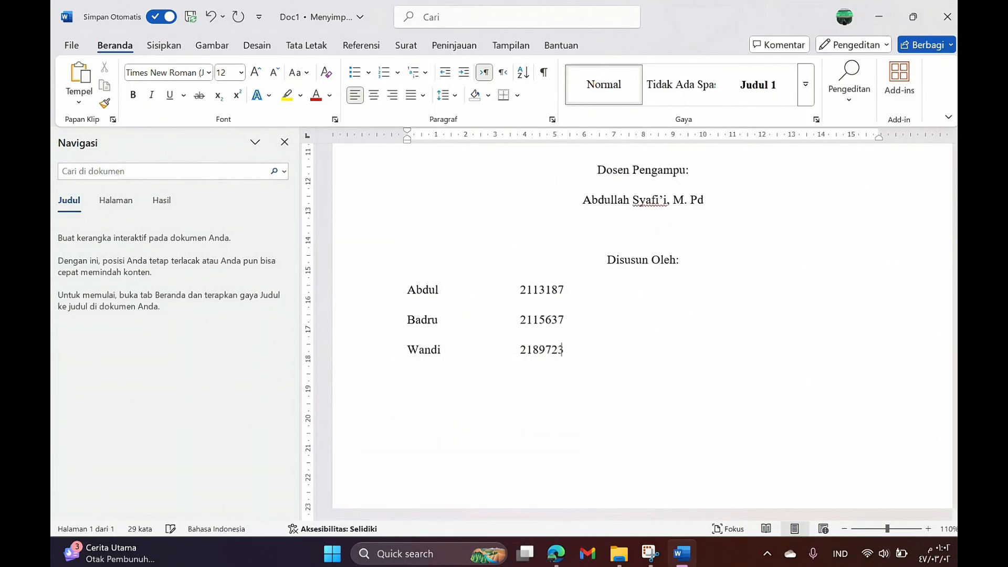
Step: Centre the three member name and student number lines
left_click_drag(566, 357, 396, 293)
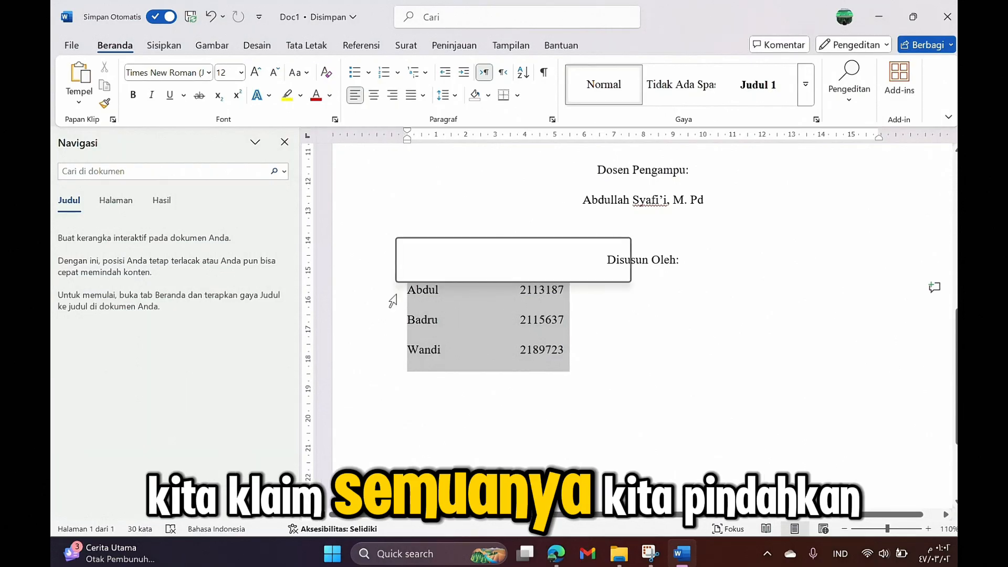
left_click(373, 96)
left_click(621, 402)
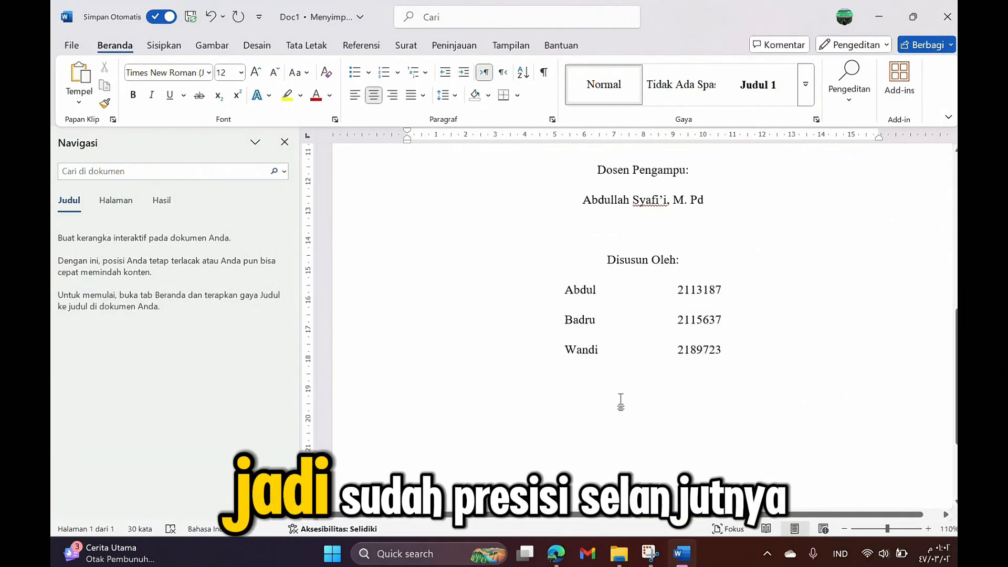
scroll(635, 396, "down", 1)
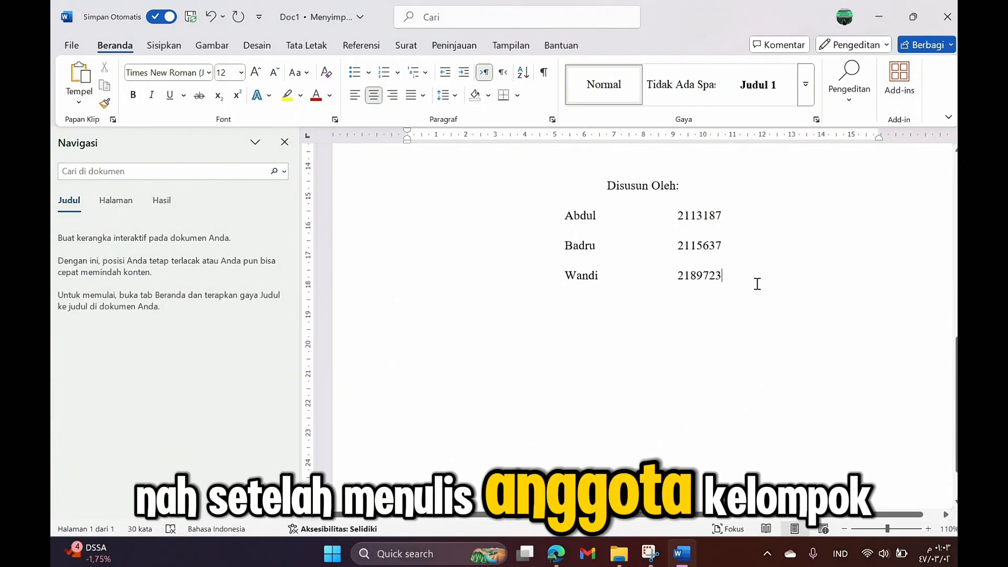
Step: Below two blank lines, type 'PROGRAM STUDI PENDIDIKAN AGAMA ISLA' in capitals
key("Return")
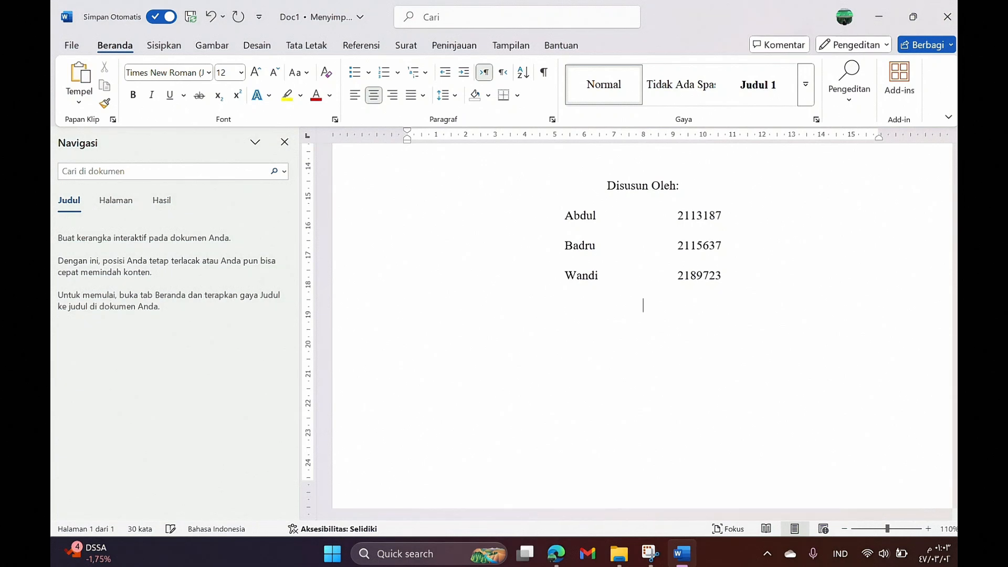
key("Return")
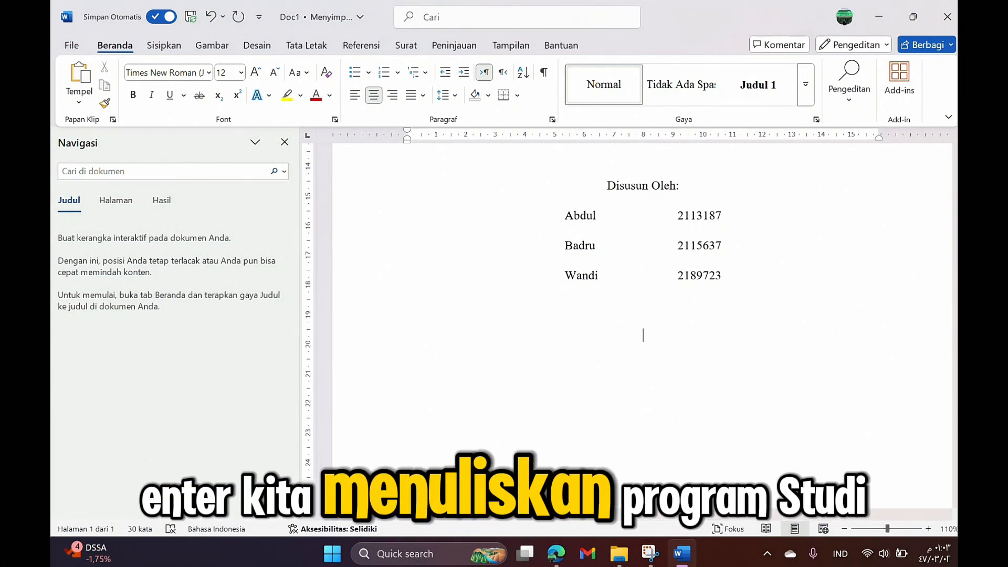
key("Caps_Lock")
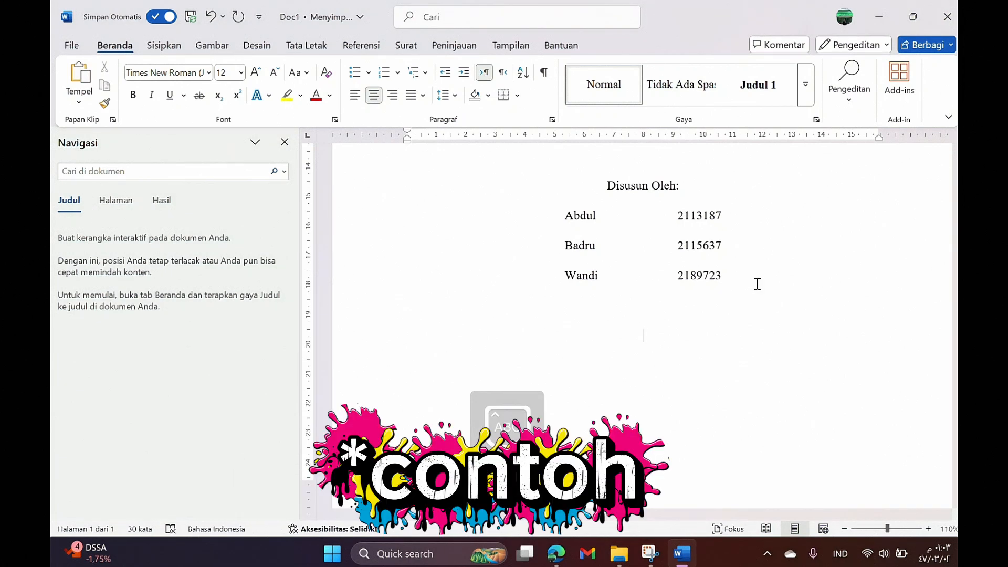
type("PROGRAM ")
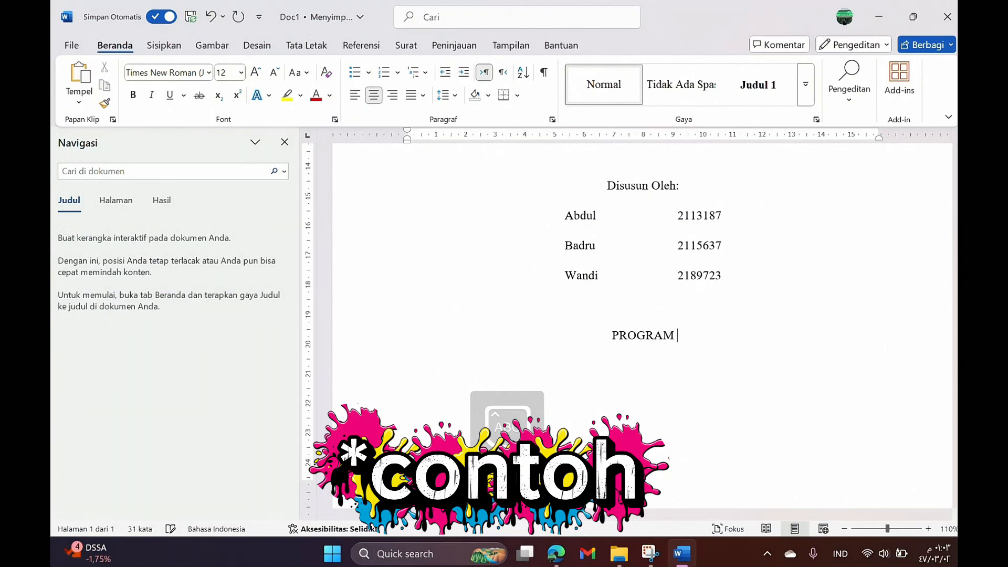
type("STY")
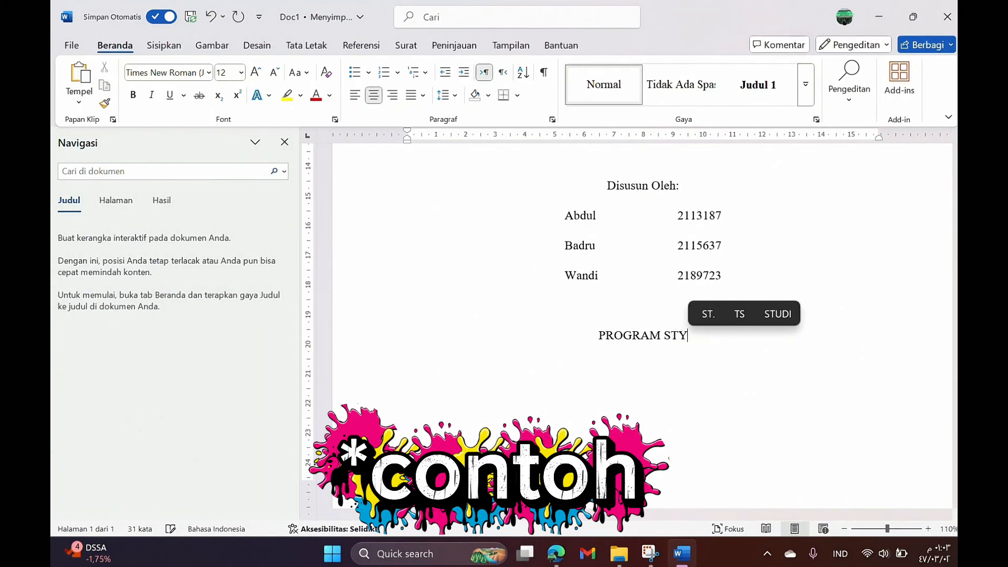
type("D")
key("BackSpace")
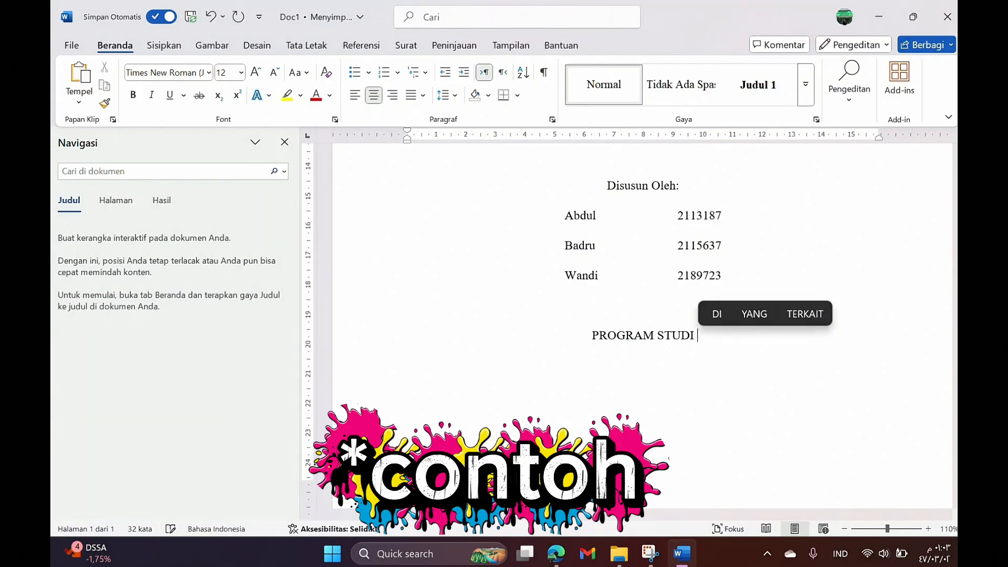
type("P")
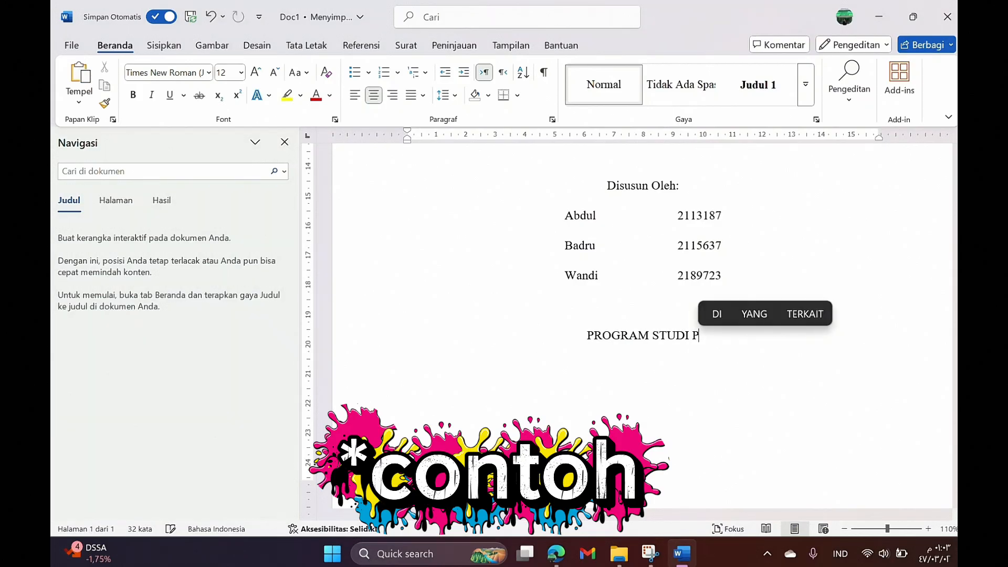
type("ENDIDIKAN AG")
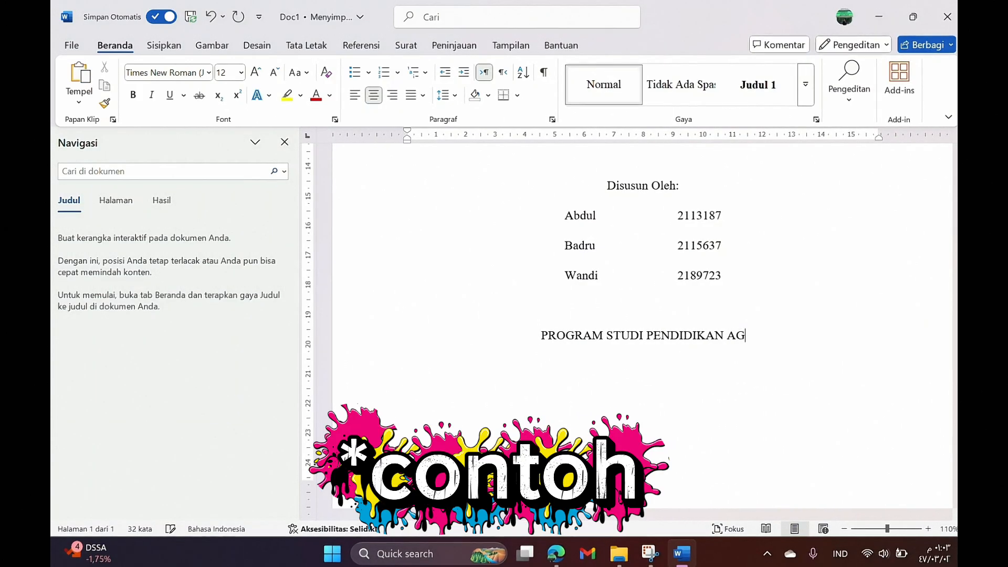
type("AMA ISLA")
Step: Add the lines 'FAKULTAS TARBIYAH' and 'UNIVERSITAS MIROSOFT WORD INDONESIA' beneath it
key("Return")
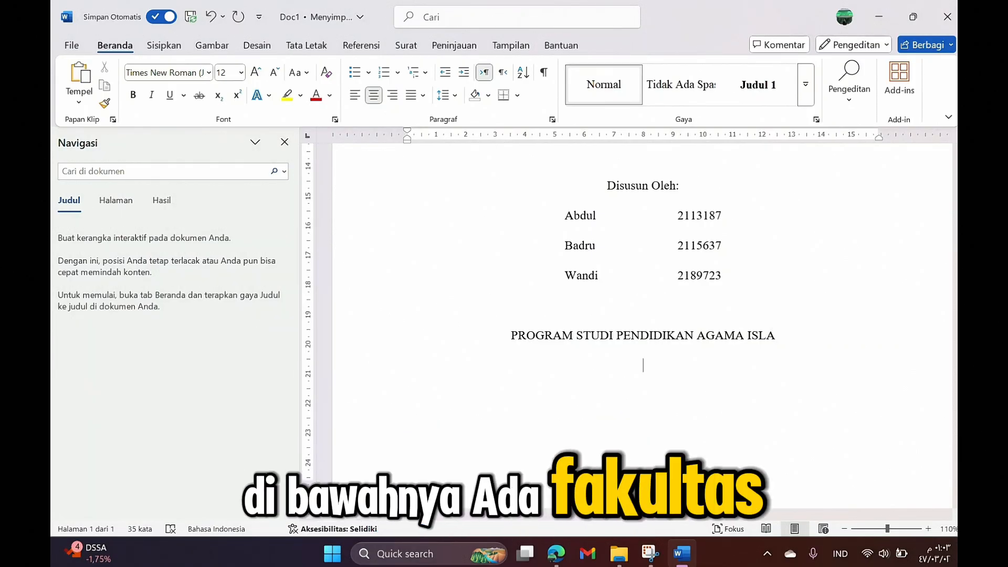
type("FAKULTAS")
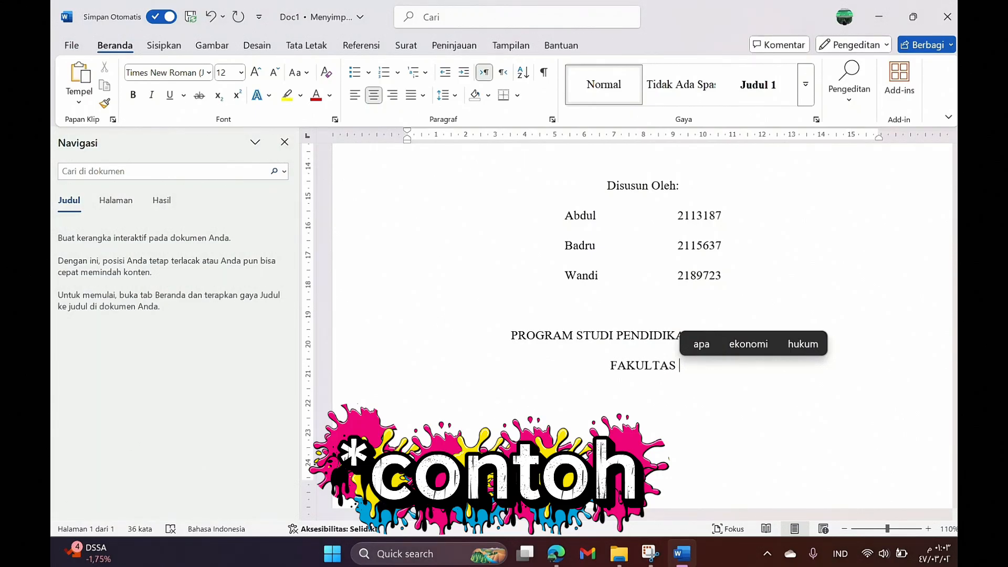
type("TARB")
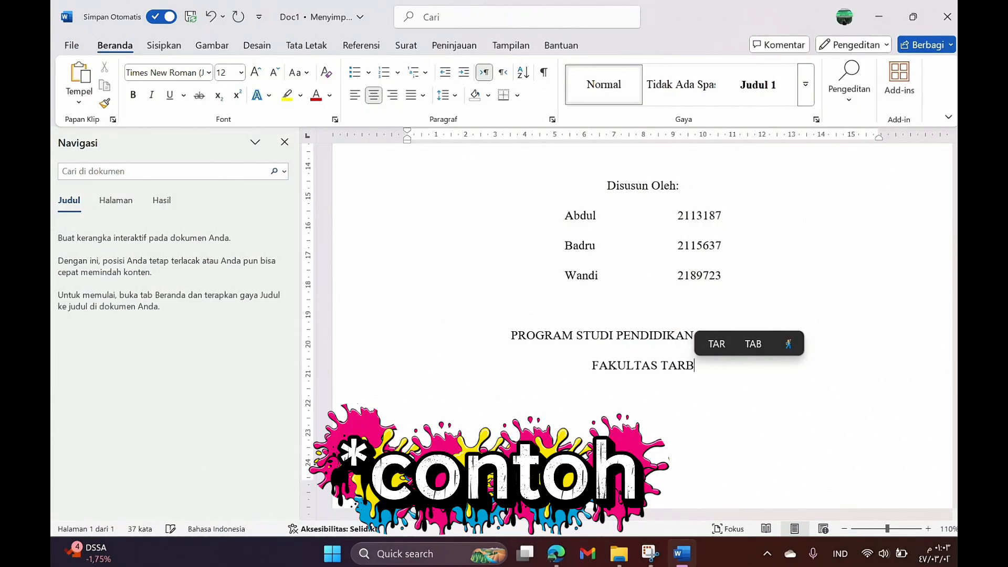
type("IYAH")
key("Return")
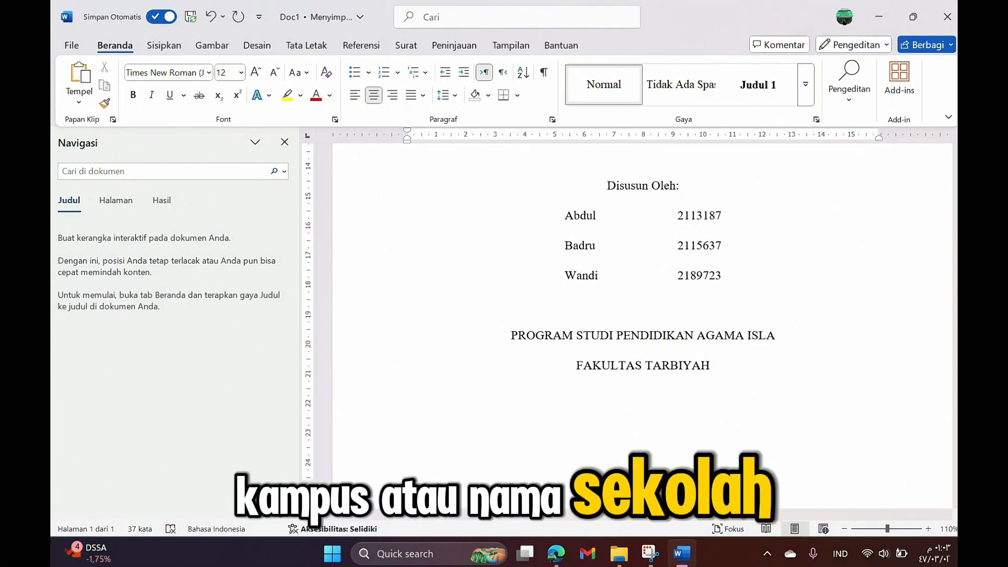
type("UNIVERSITAS")
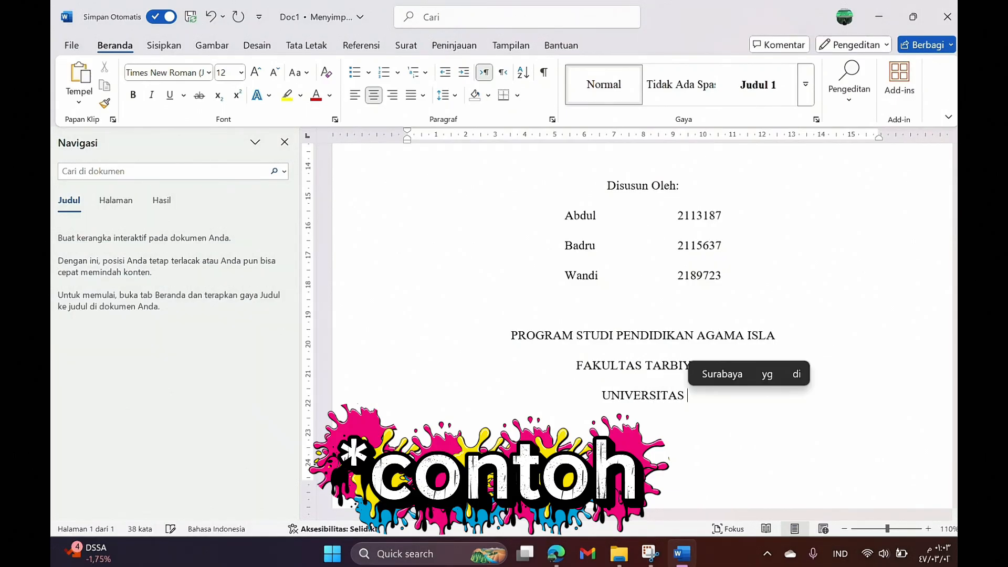
type(" MIROSOF")
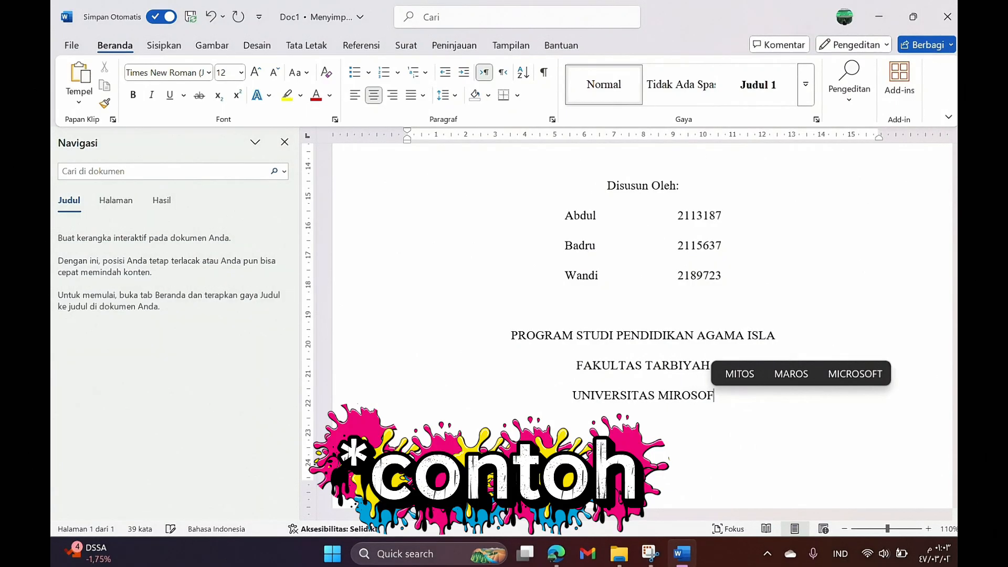
type("T WORD ")
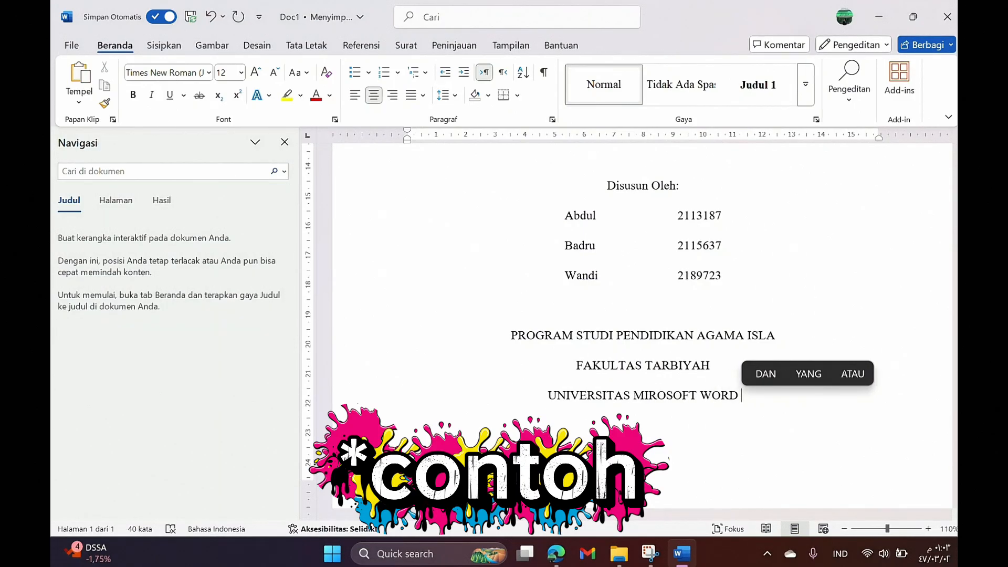
type("INDONE")
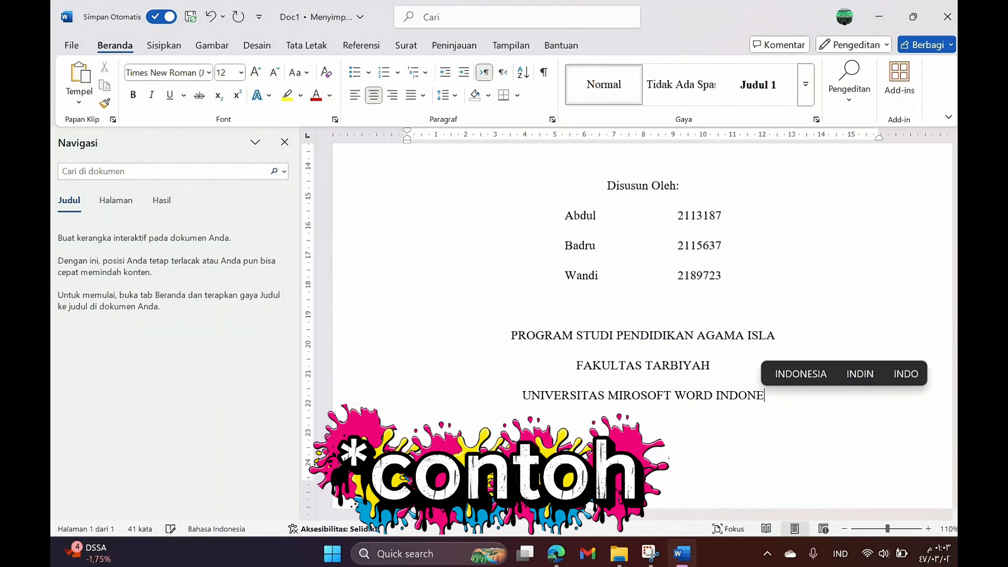
type("SIA")
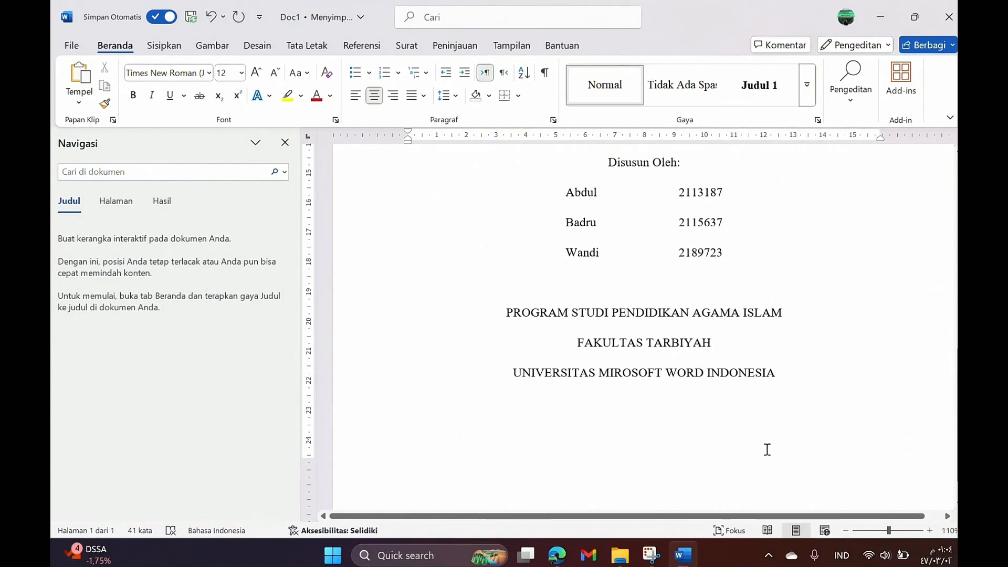
Step: Review the cover page and put the cursor after 'UNIVERSITAS MIROSOFT WORD INDONESIA'
scroll(764, 450, "up", 15)
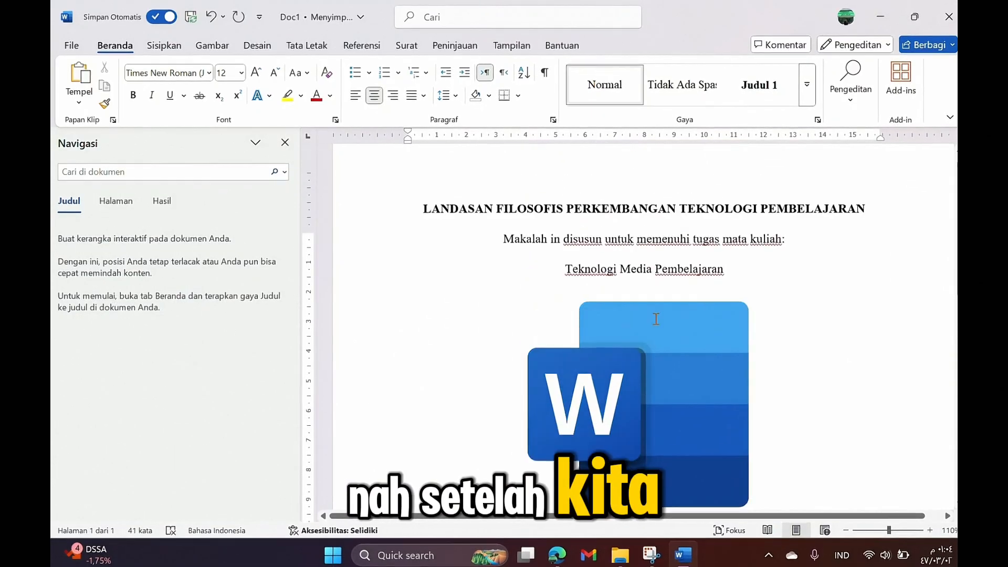
scroll(655, 319, "up", 1)
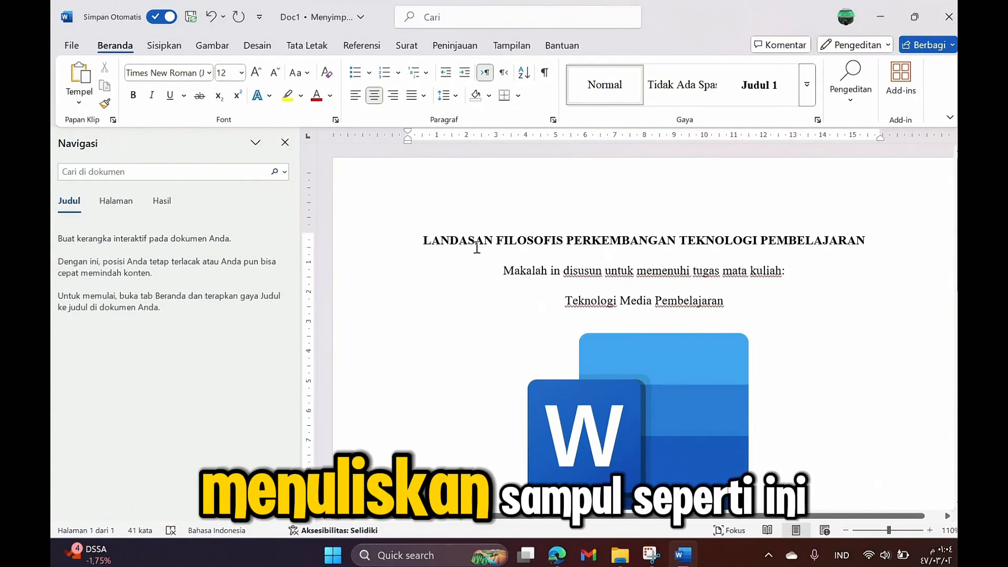
scroll(468, 243, "down", 3)
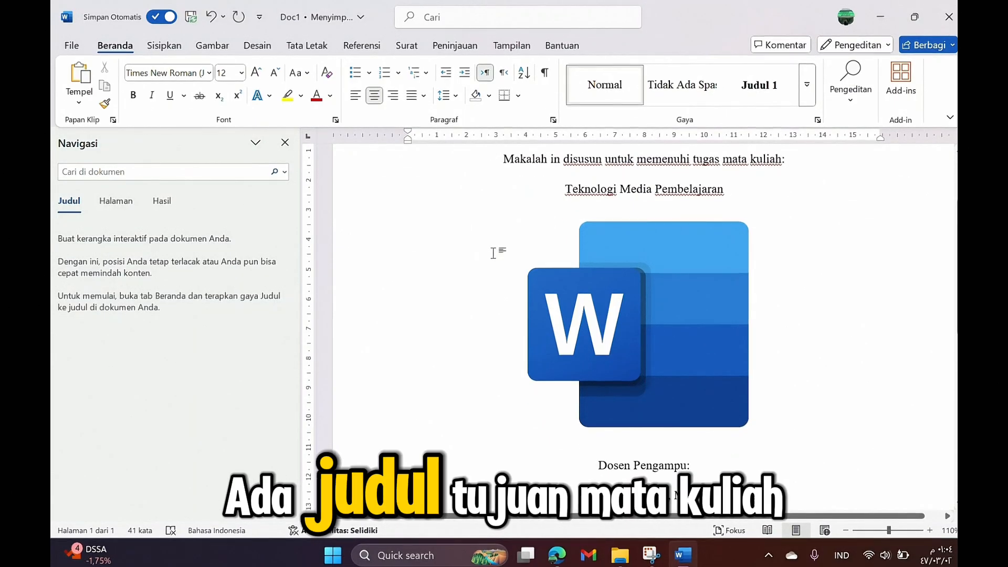
scroll(500, 253, "down", 5)
scroll(514, 262, "down", 4)
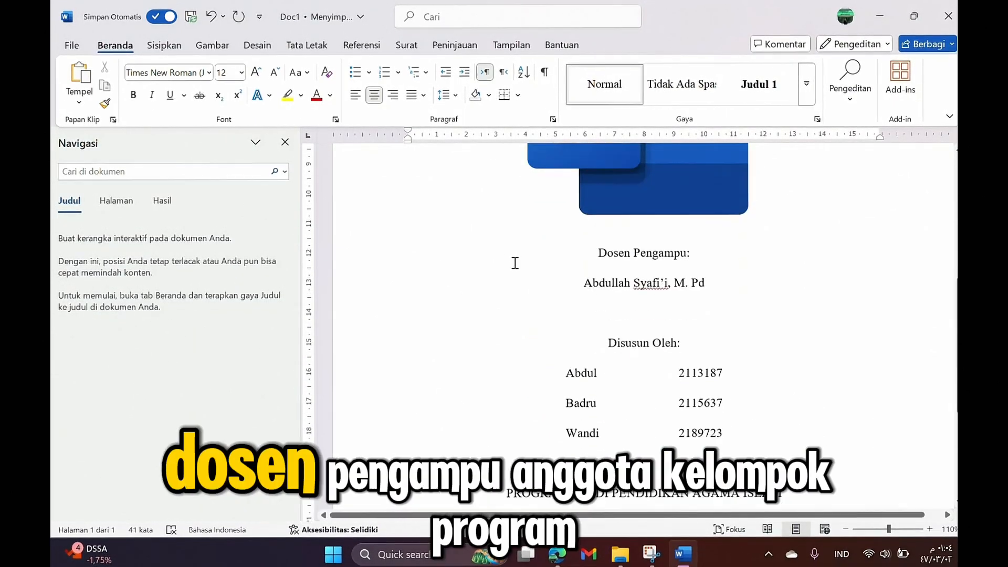
scroll(513, 274, "down", 1)
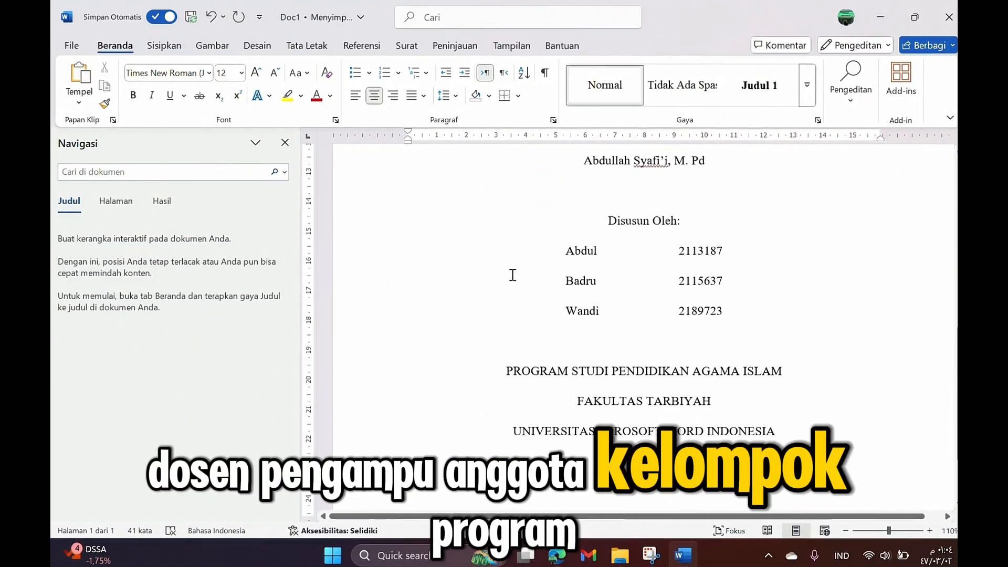
scroll(513, 274, "down", 1)
scroll(527, 304, "down", 1)
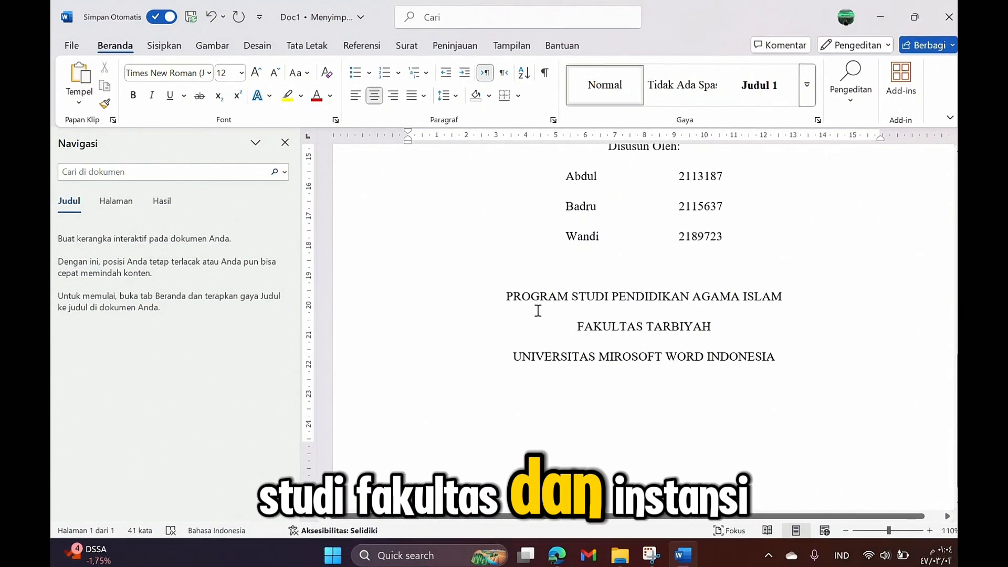
left_click(797, 359)
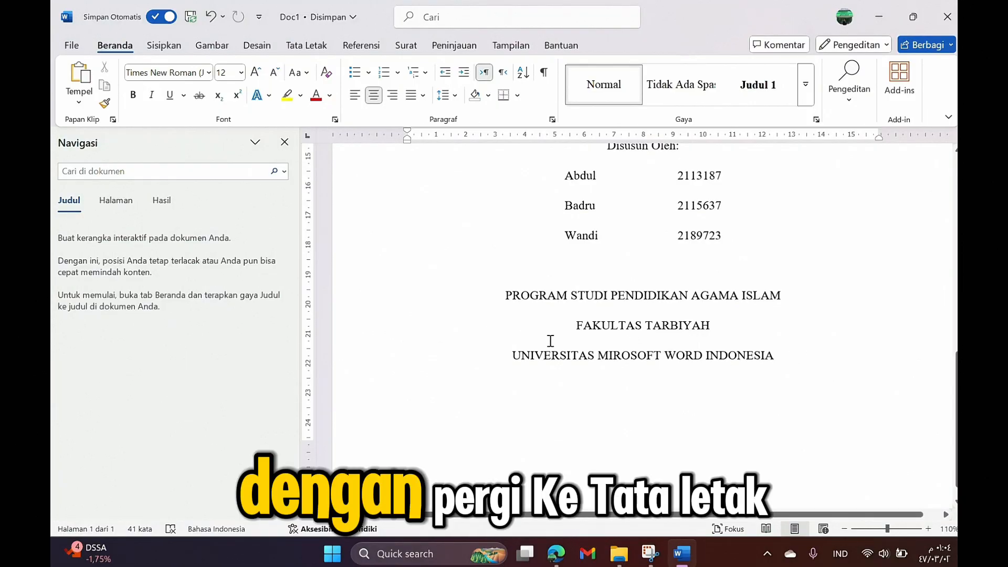
Step: Insert a Halaman Berikutnya (Next Page) section break after the cover
left_click(298, 46)
left_click(238, 72)
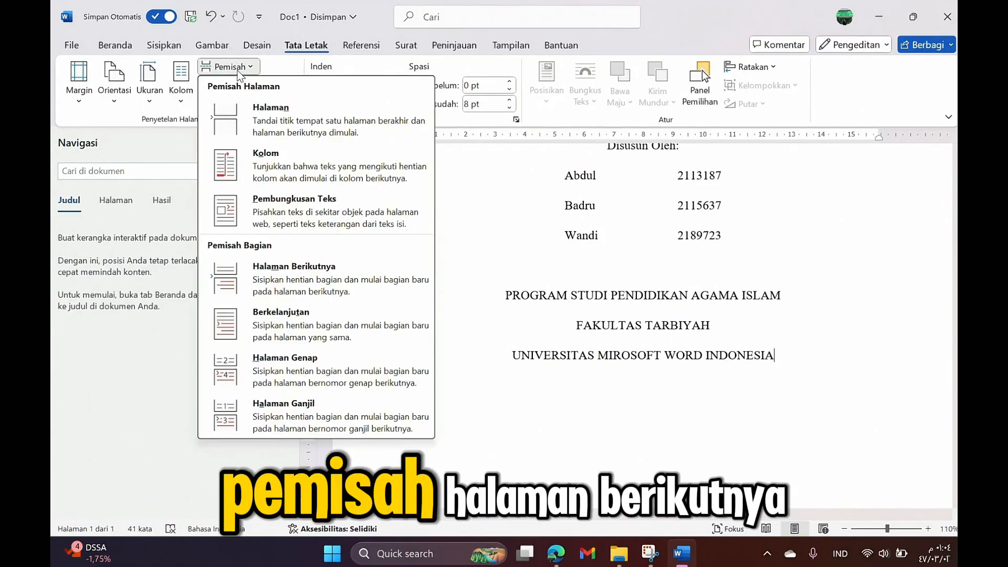
left_click(310, 283)
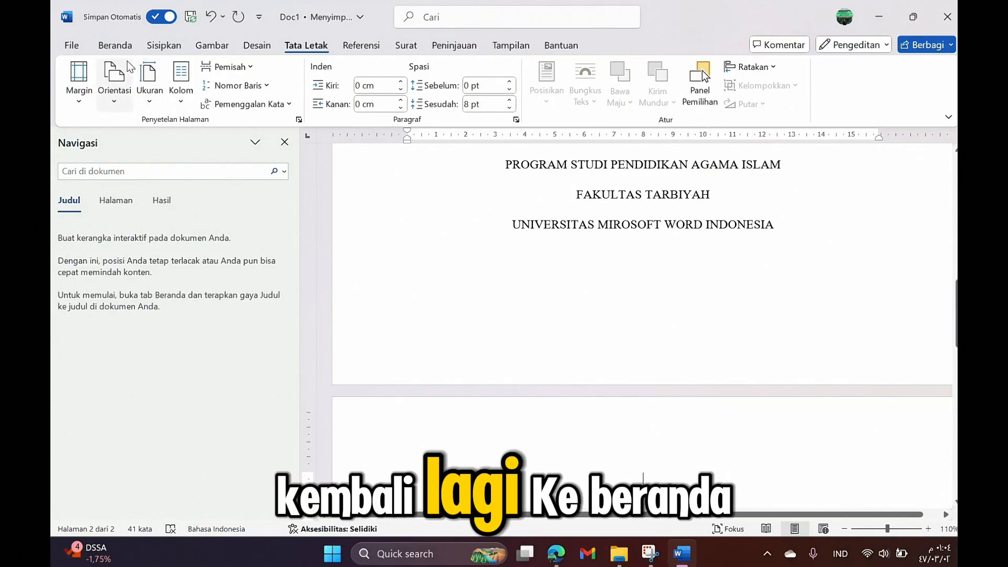
left_click(115, 45)
scroll(408, 312, "down", 1)
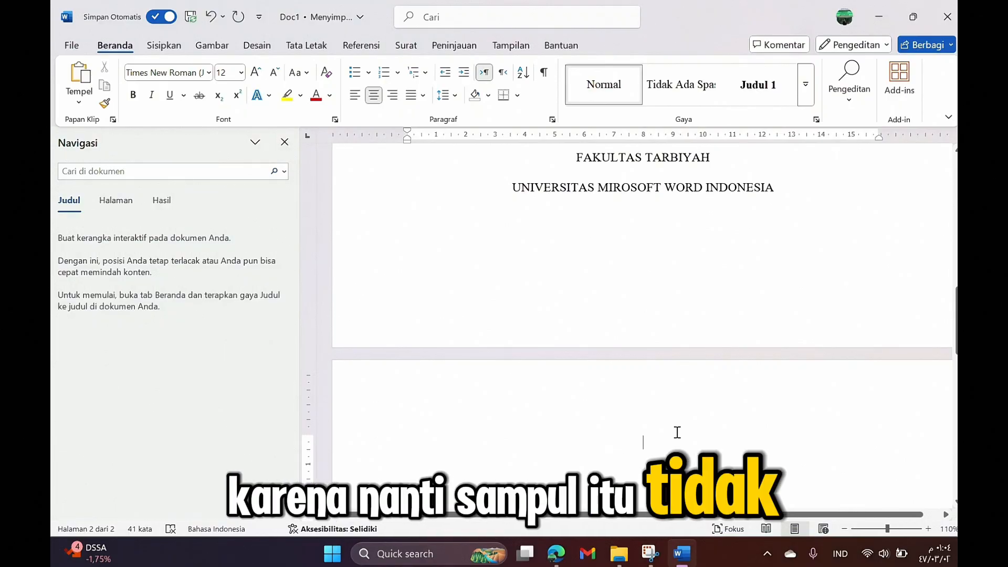
Step: Apply the Judul 1 style on page 2 and type the heading 'KATA PENGANTAR'
scroll(434, 184, "down", 3)
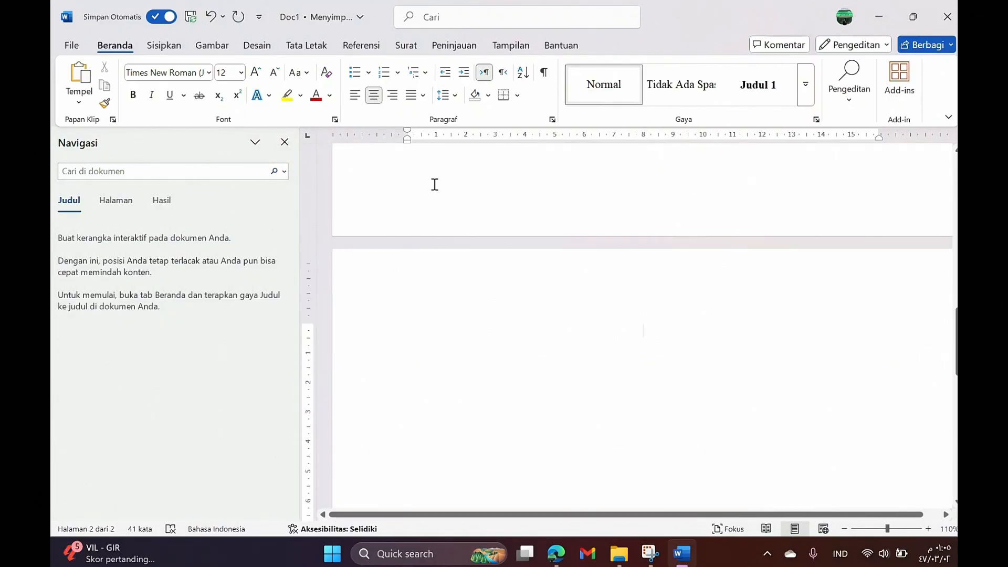
left_click(757, 99)
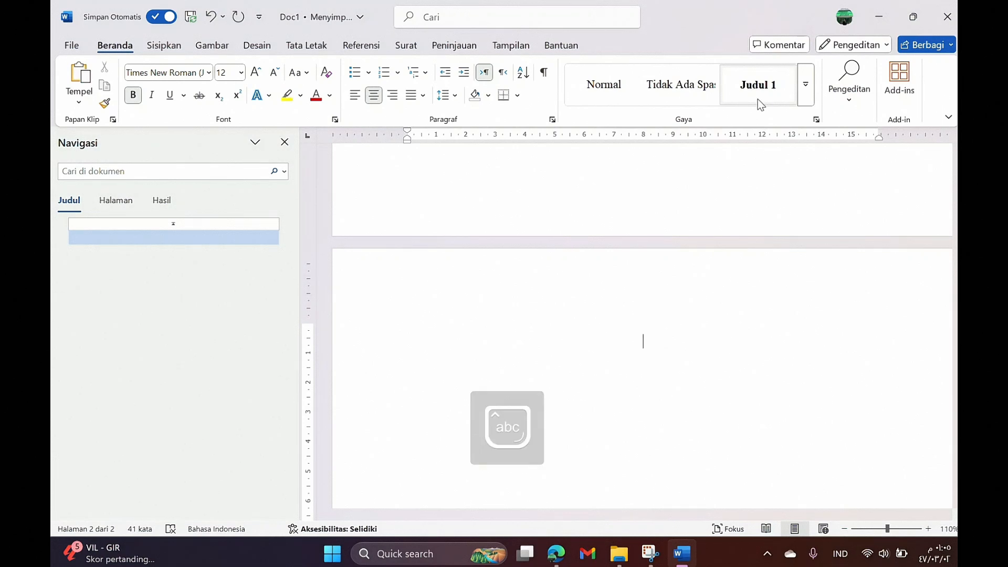
type("K")
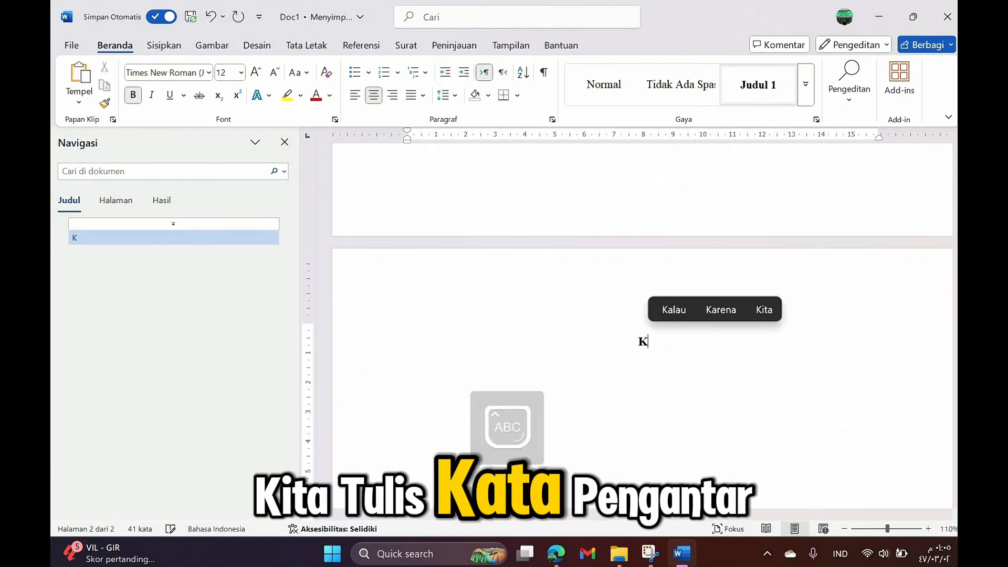
type("ATA PENGANTAR")
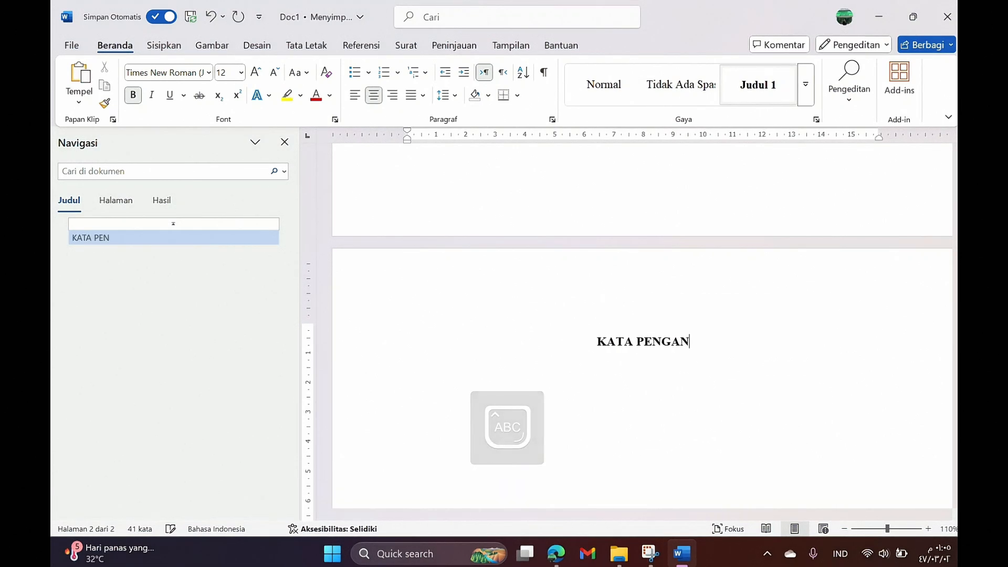
scroll(702, 271, "down", 1)
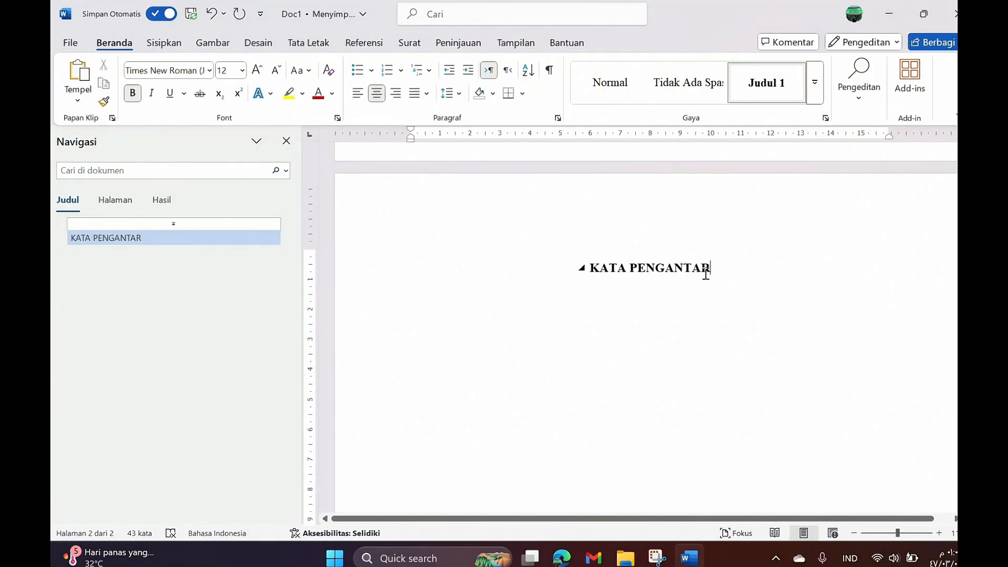
scroll(700, 271, "down", 1)
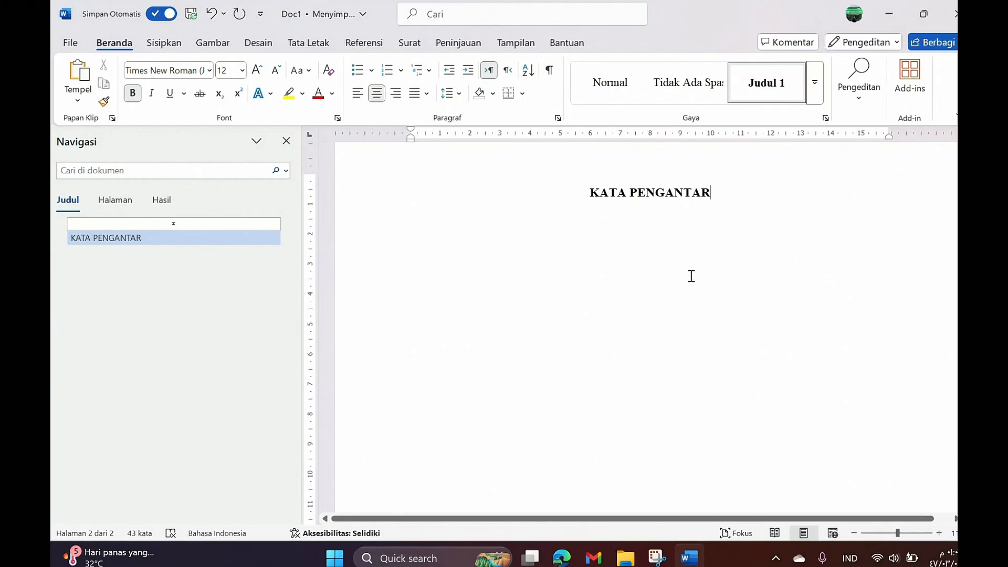
left_click(561, 557)
Step: Copy the Kata Pengantar text from Makalah Kelompok 10.pdf in Edge, then return to Word
left_click(315, 7)
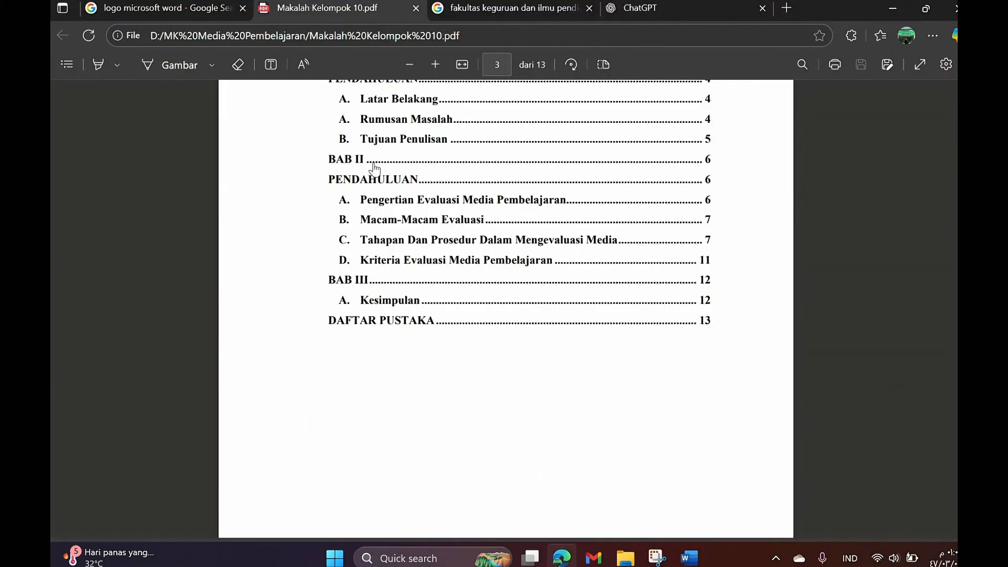
scroll(374, 168, "up", 15)
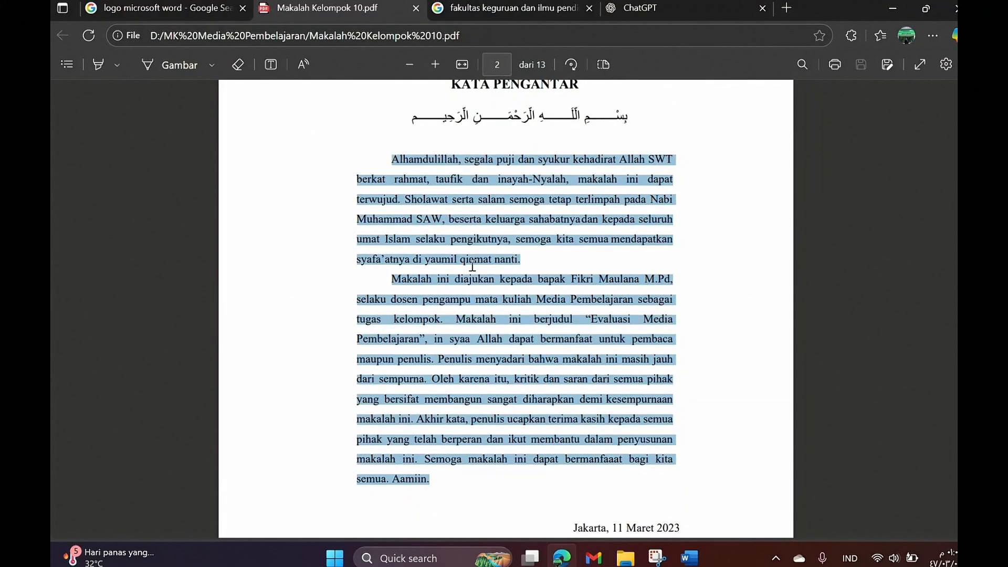
key("ctrl+c")
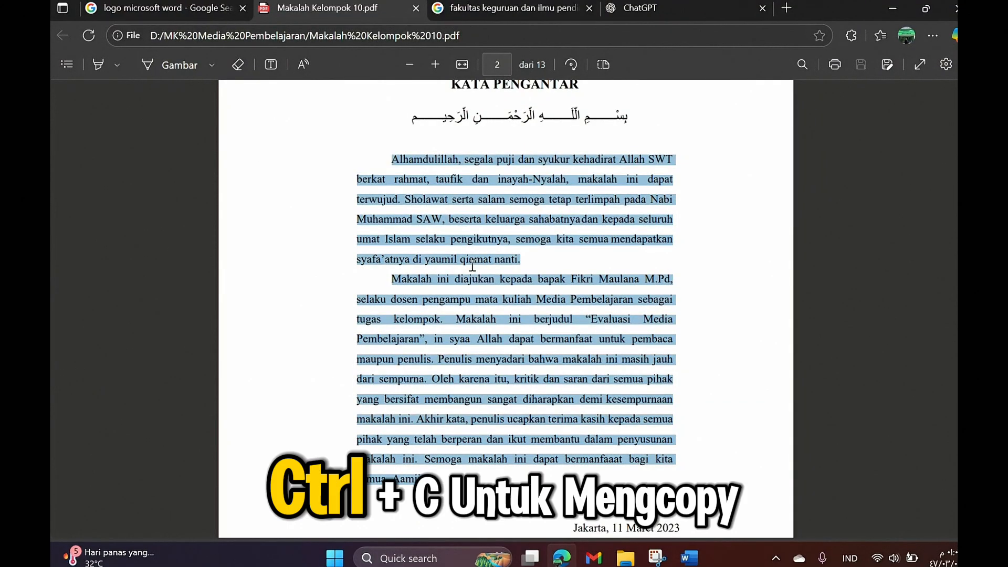
left_click(685, 558)
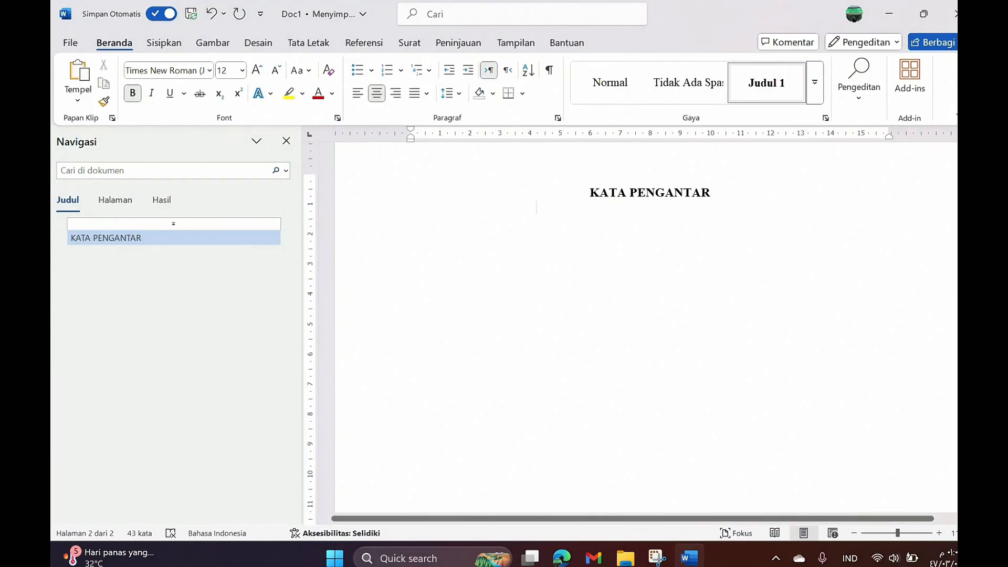
Step: Paste the copied preface under KATA PENGANTAR and split it so 'Penulis' starts a second paragraph
key("Return")
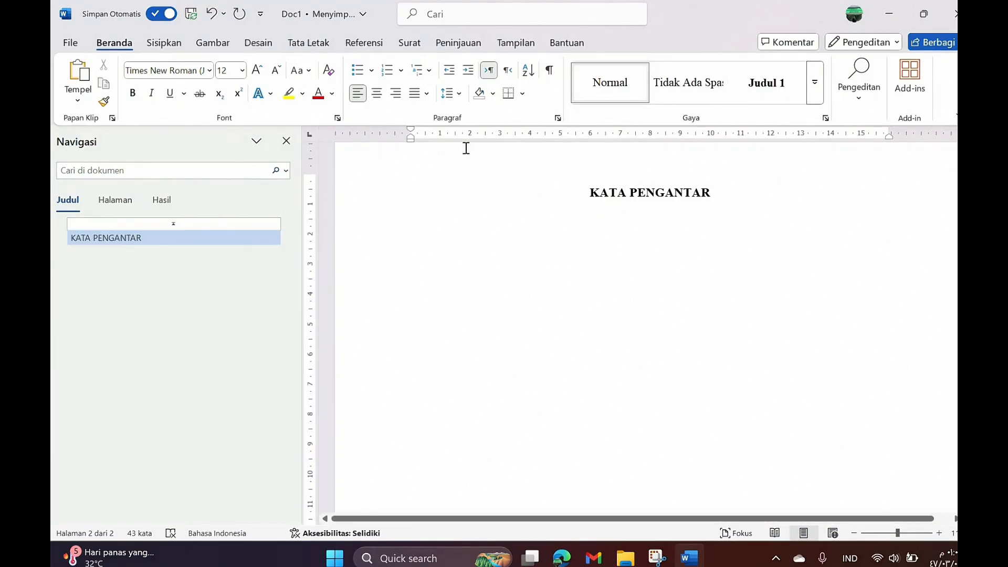
key("ctrl+v")
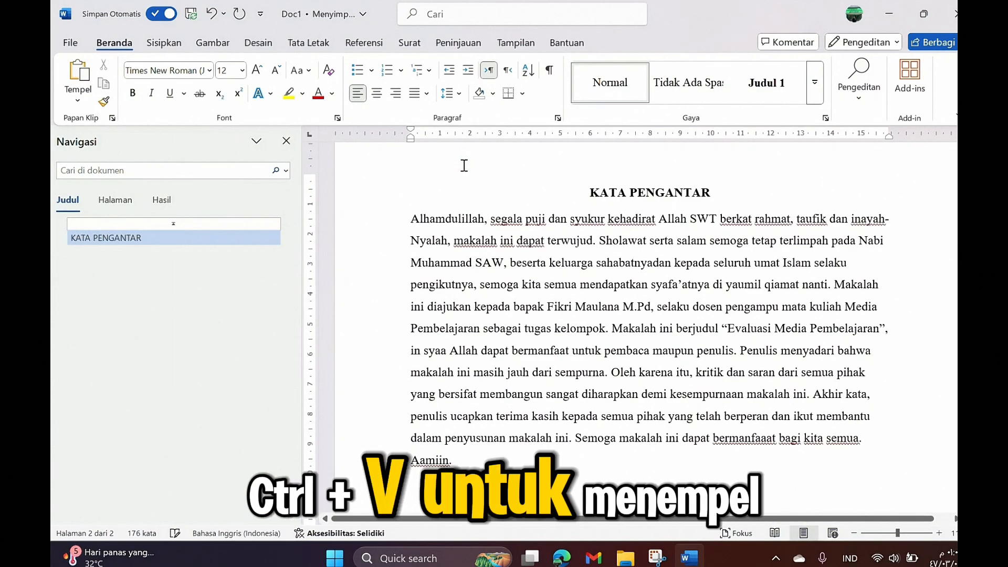
left_click(740, 350)
key("Return")
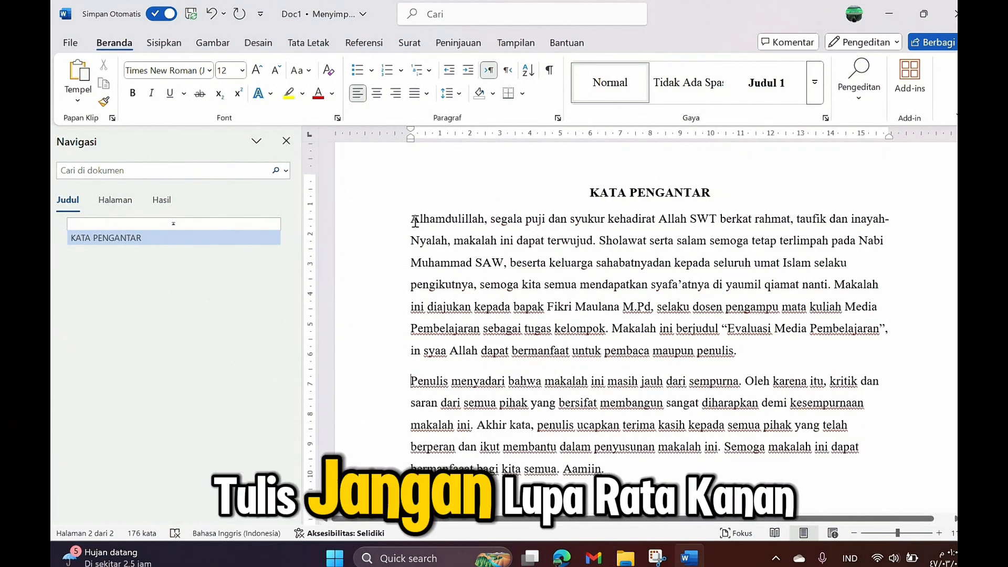
Step: Justify both preface paragraphs and indent the first line of each with a tab
left_click_drag(414, 223, 604, 469)
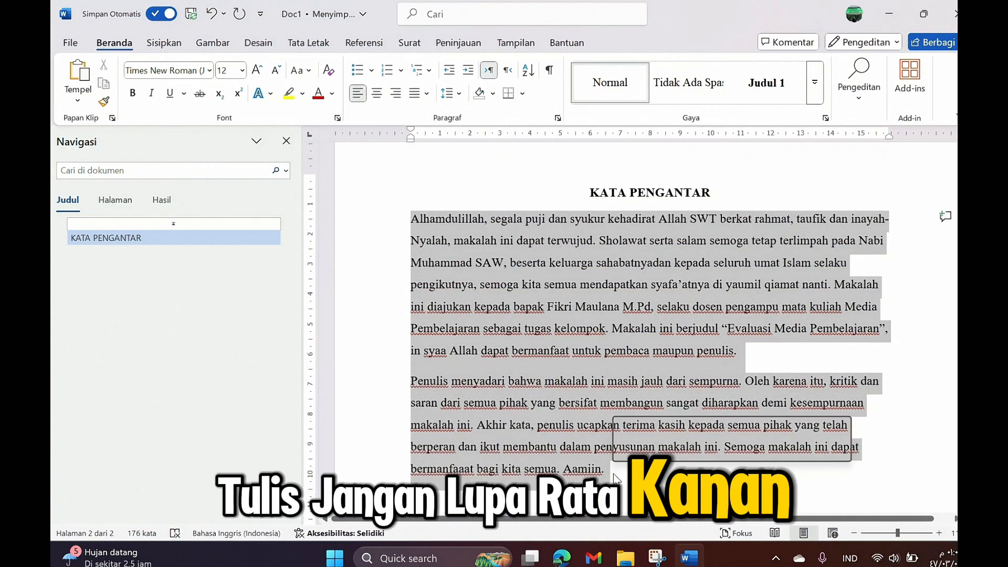
left_click(459, 95)
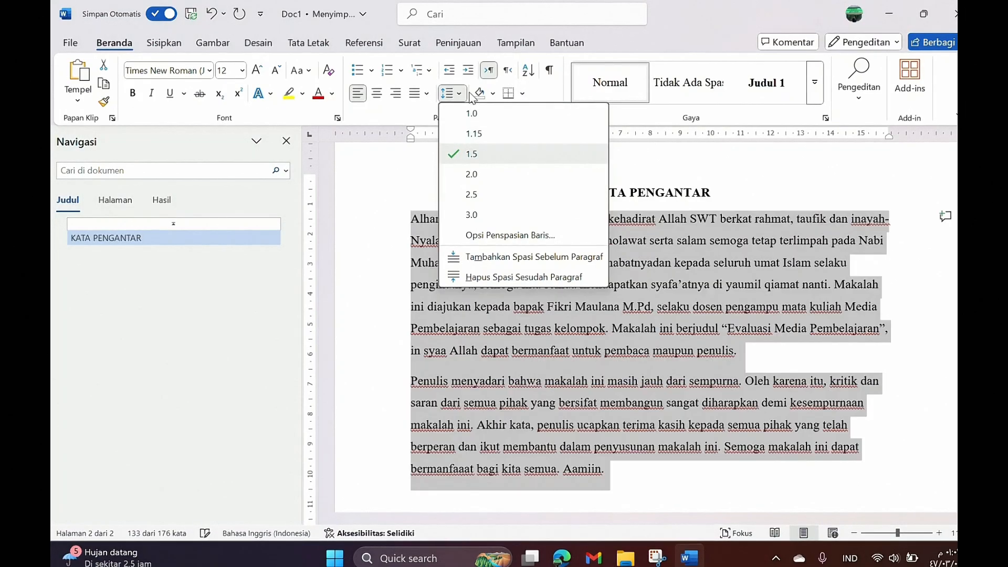
left_click(426, 93)
left_click(433, 117)
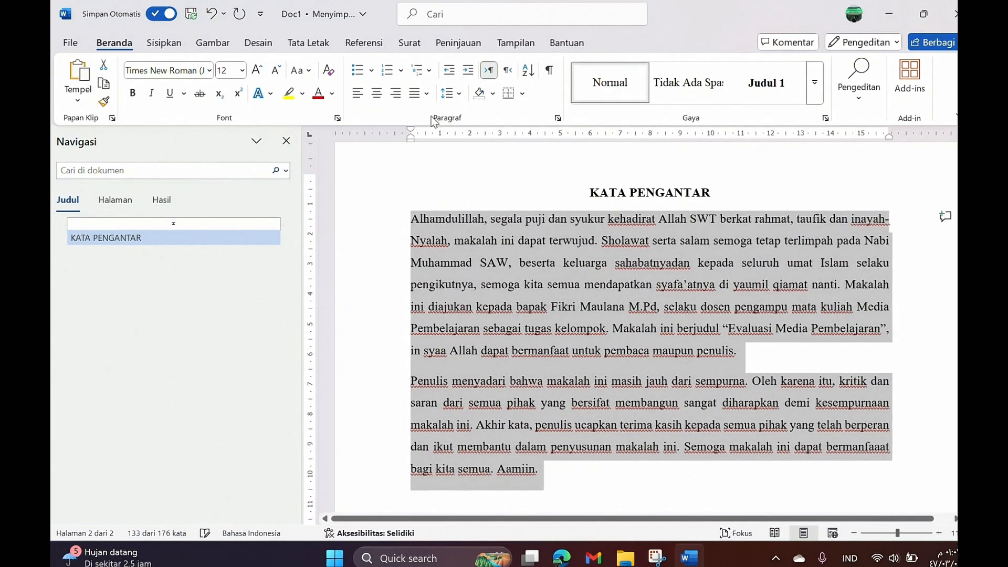
left_click(410, 219)
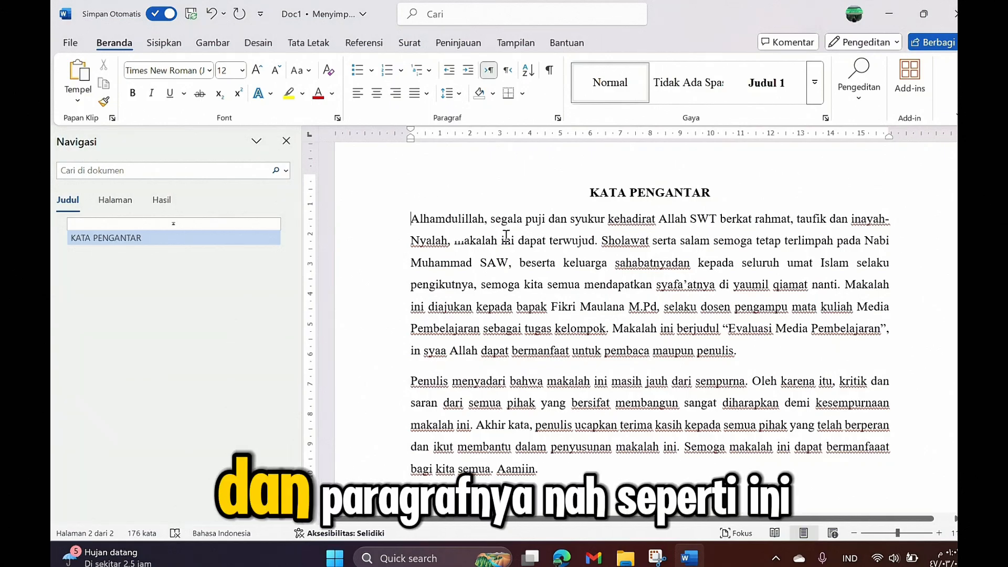
key("Tab")
left_click(412, 383)
key("Tab")
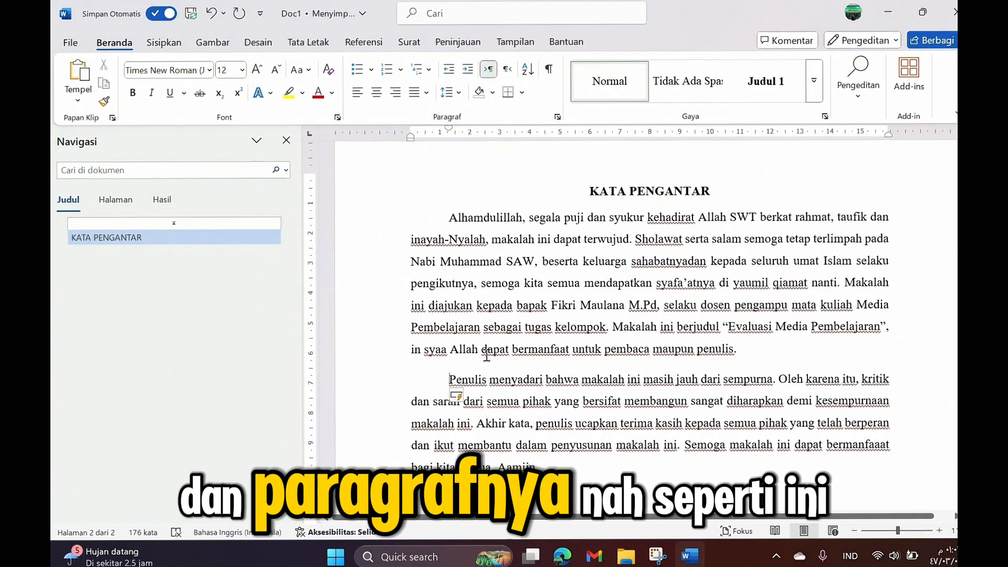
scroll(420, 383, "down", 2)
scroll(516, 355, "down", 1)
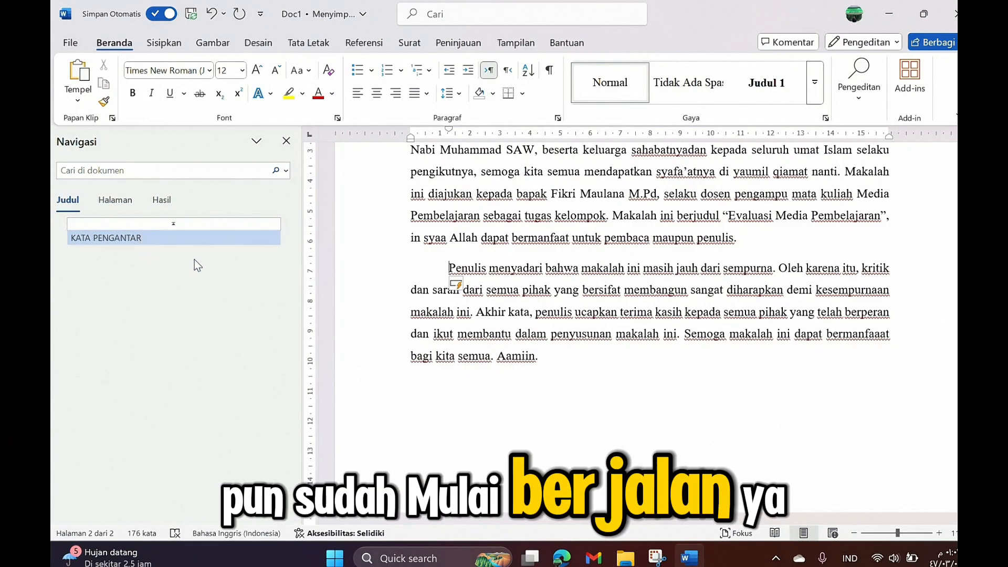
left_click(565, 352)
Step: Type the unindented closing lines 'Jakarta, 25 Agustus 2025' and 'Kelompok 1' below the preface
scroll(564, 353, "down", 1)
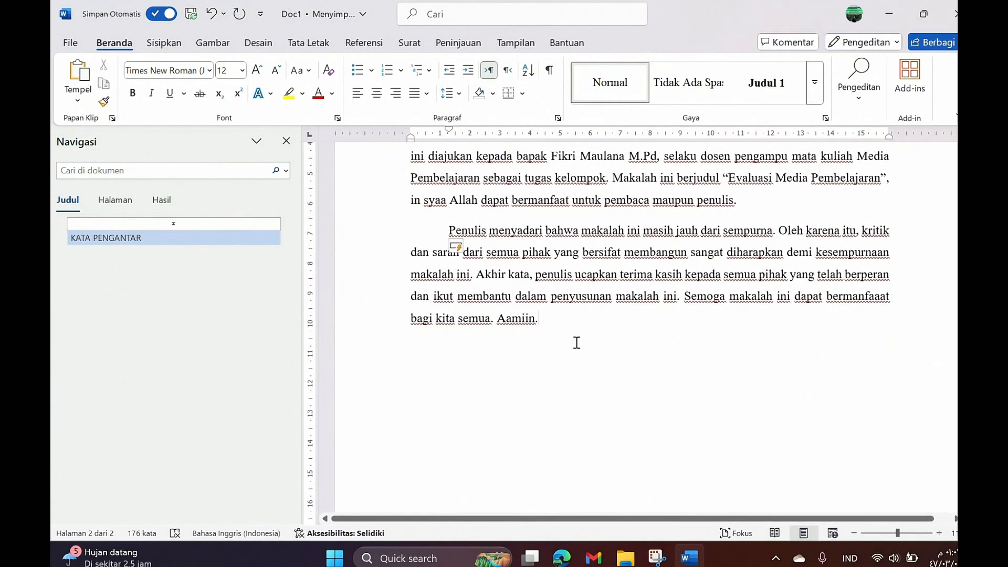
key("Return")
key("Return")
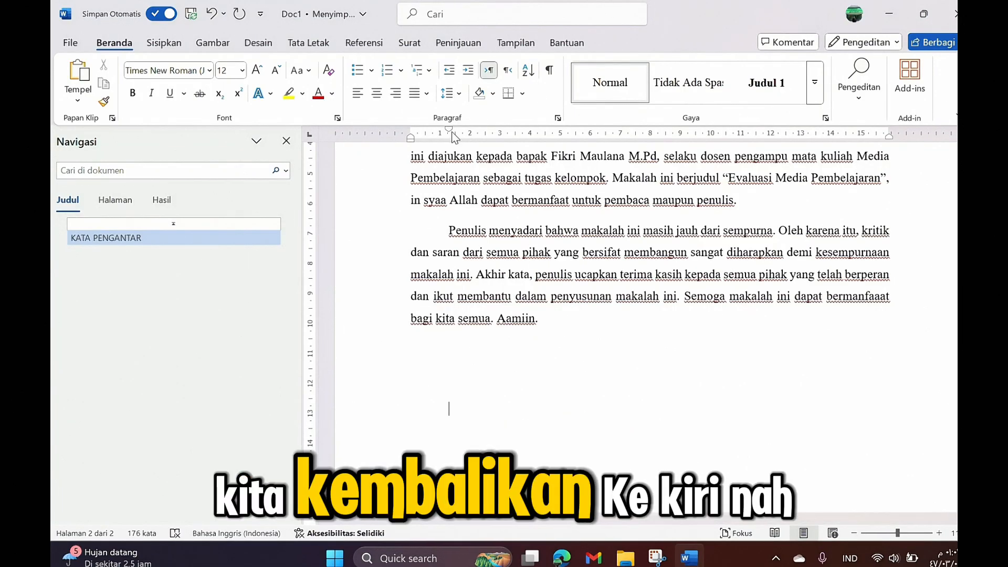
left_click_drag(449, 130, 415, 130)
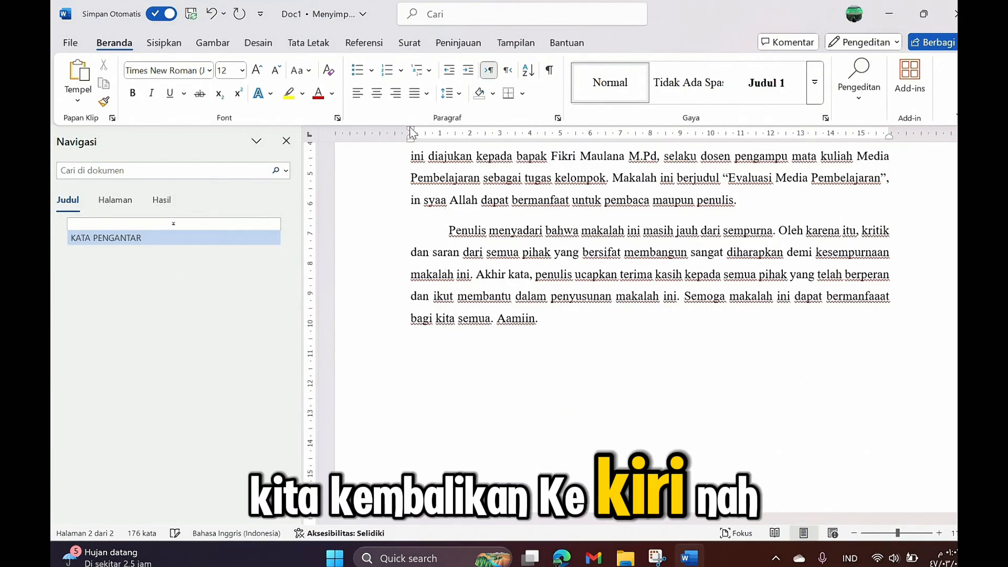
scroll(410, 407, "down", 2)
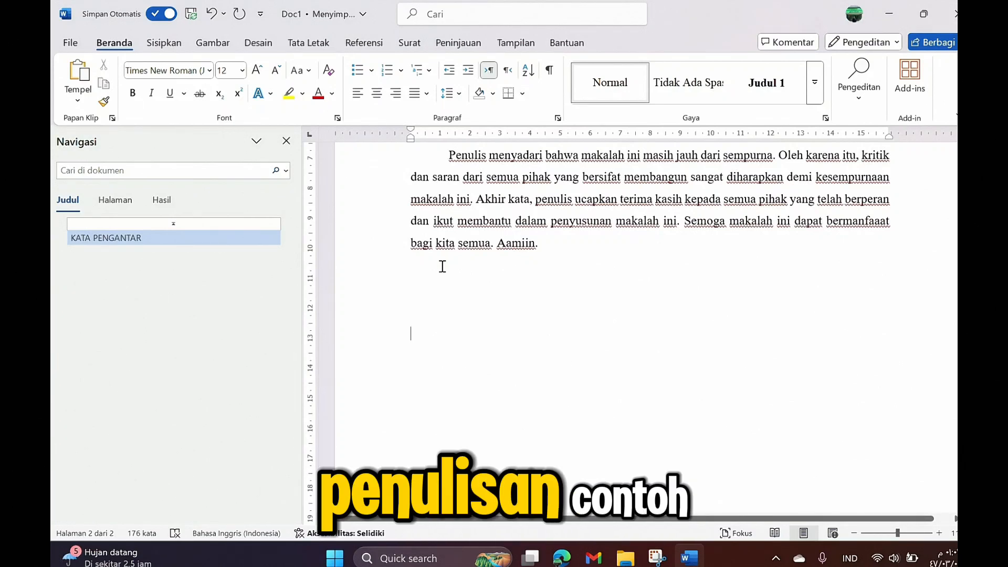
type("jAK")
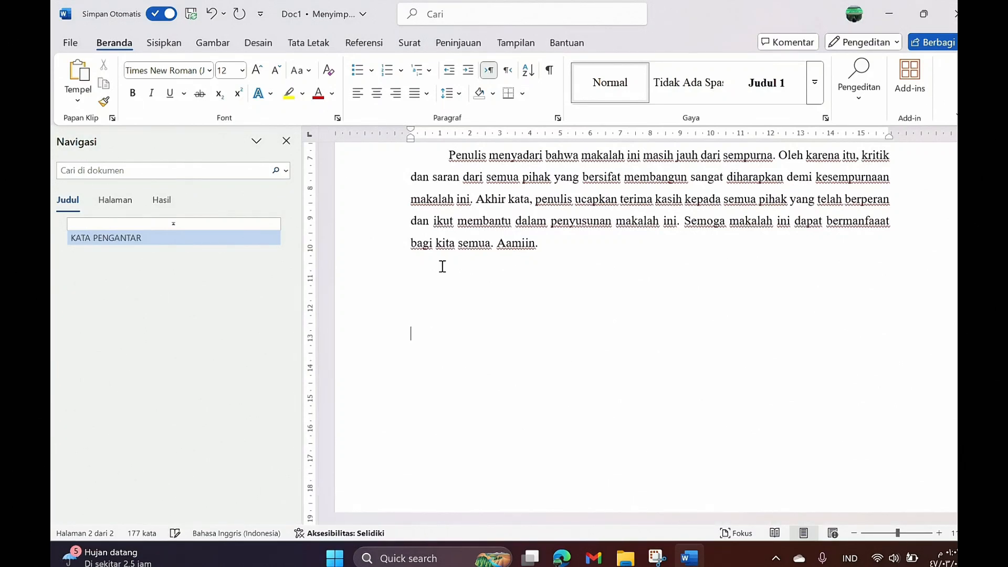
key("Caps_Lock")
type("rta")
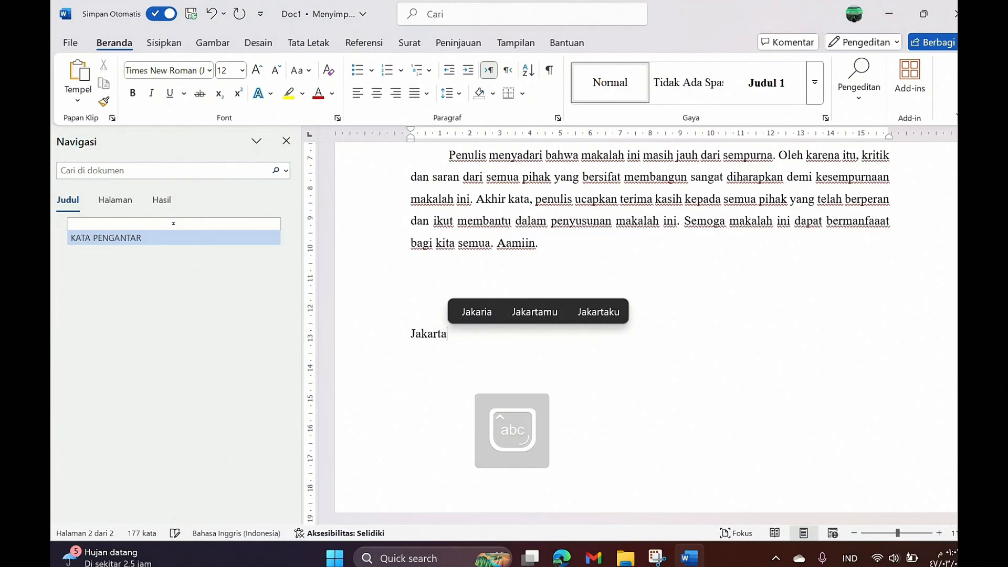
type(", 25 A")
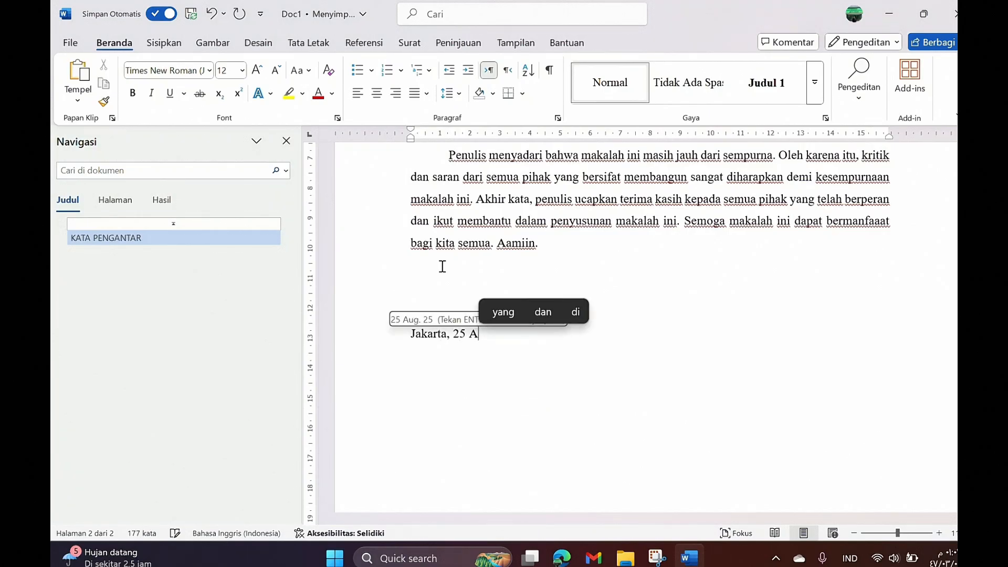
type("gustus 2025")
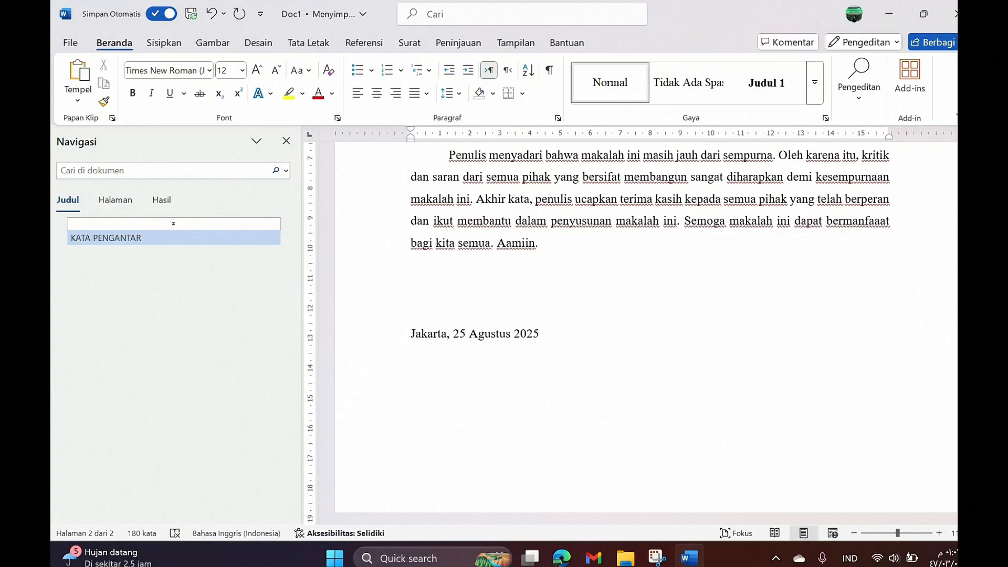
key("Return")
type("Kelo")
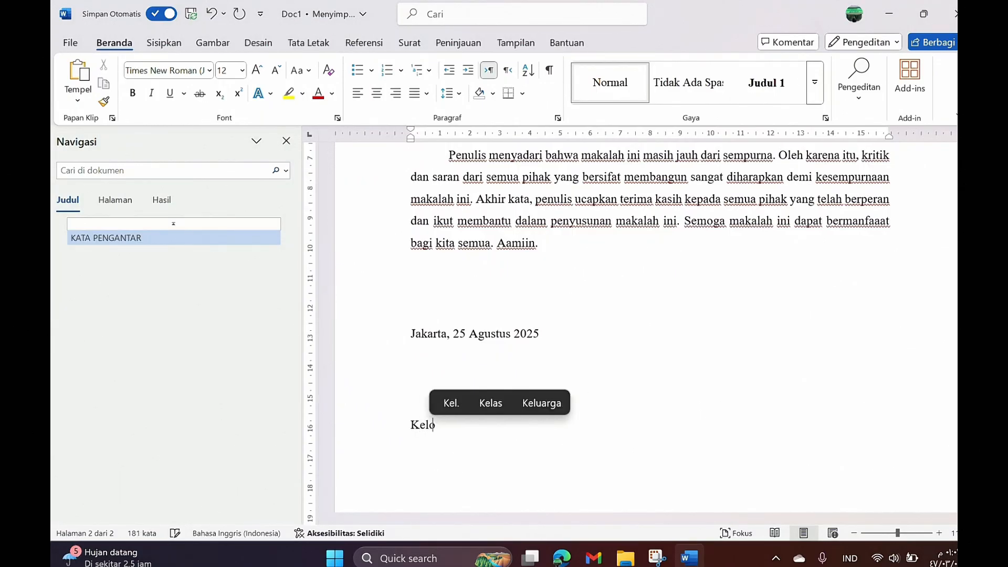
type("mpok I")
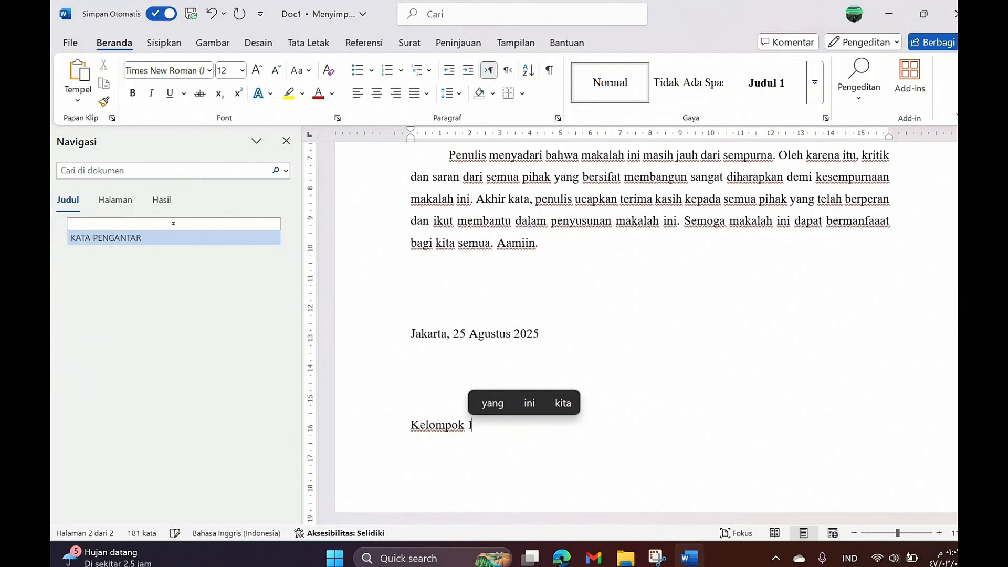
type(" 1")
Step: Center both closing lines and shift them toward the right margin using the ruler indent
left_click_drag(474, 428, 410, 330)
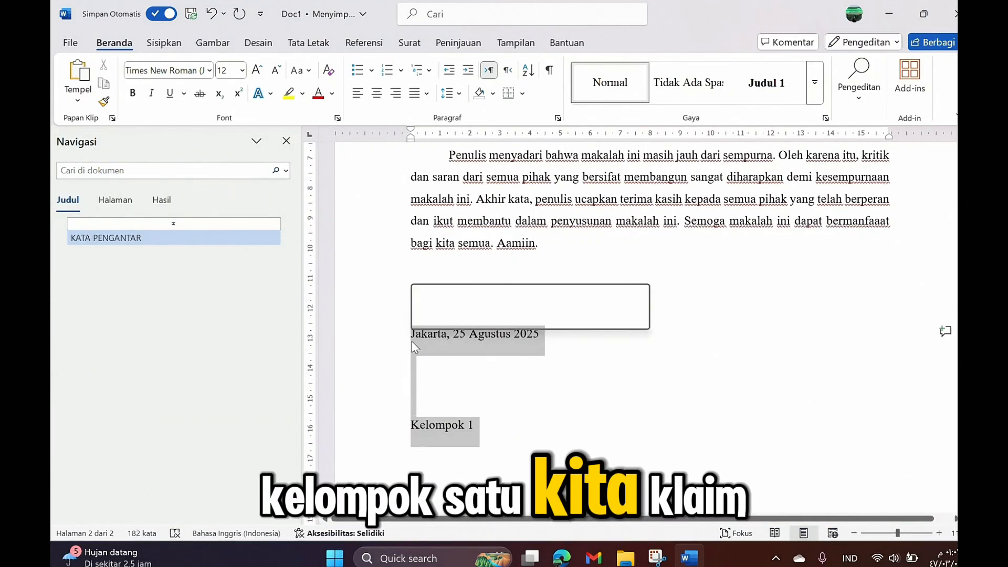
left_click(376, 93)
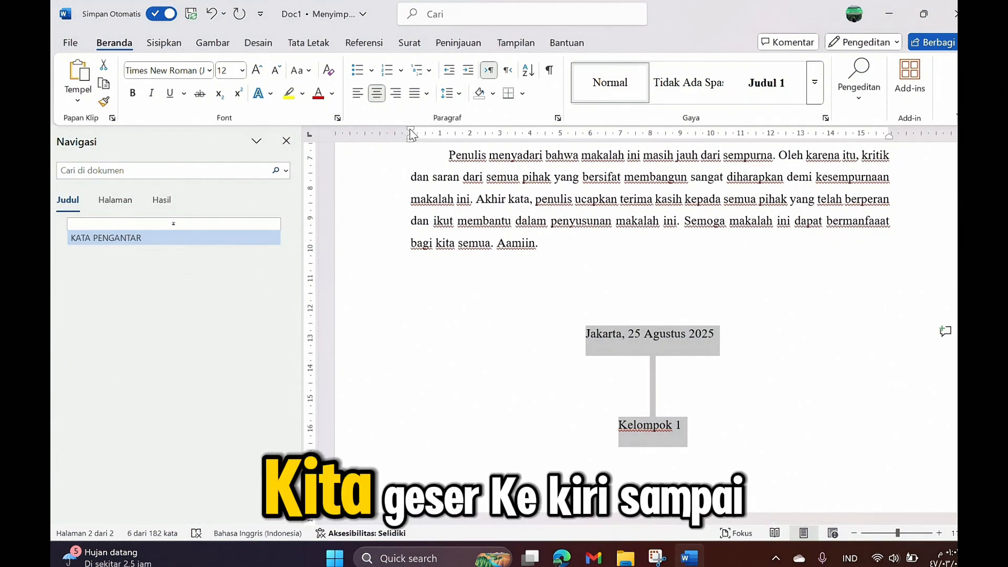
mouse_move(411, 130)
left_mouse_down()
mouse_move(549, 149)
mouse_move(754, 149)
left_mouse_up()
scroll(744, 276, "down", 2)
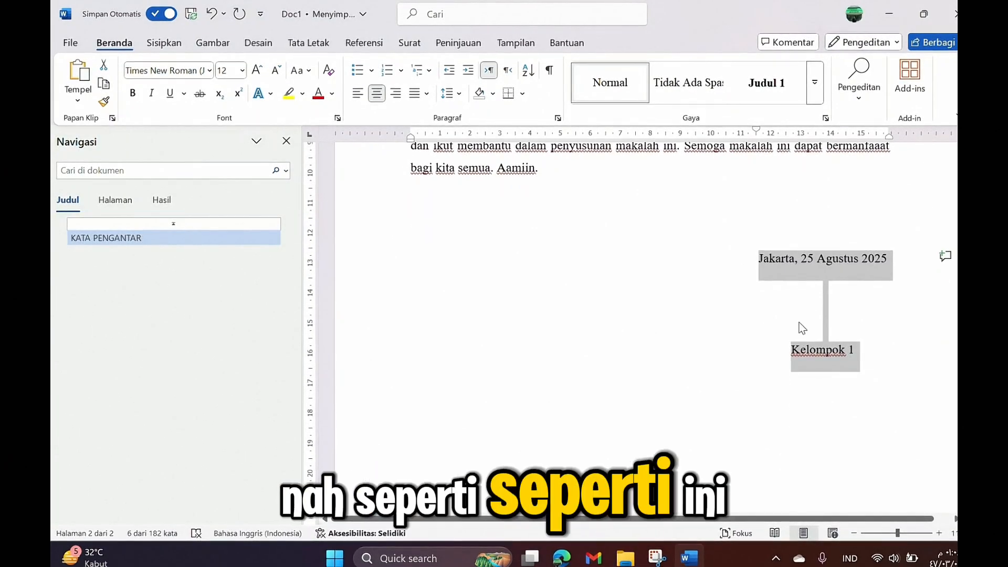
left_click(857, 354)
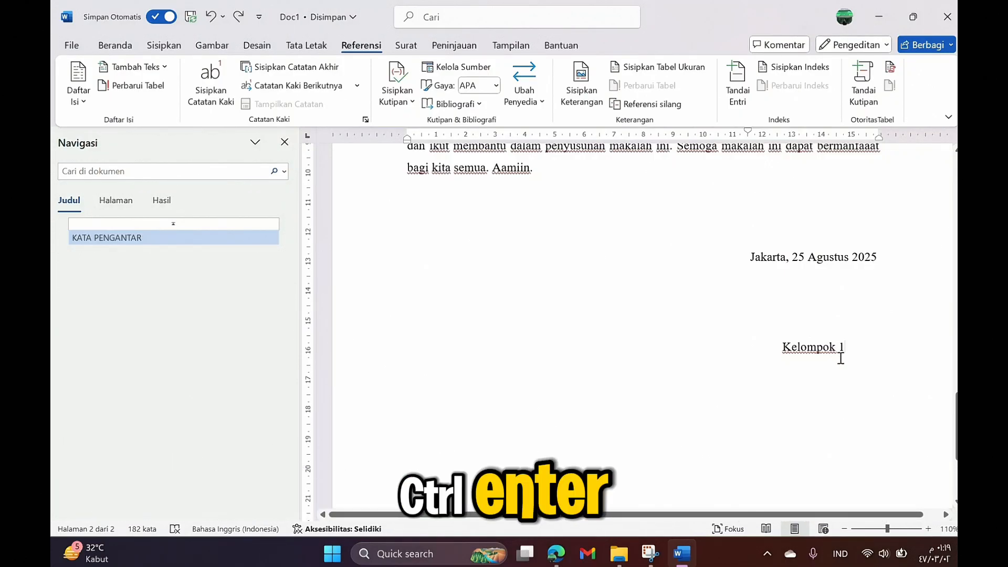
Step: Break to a new page, reset the first-line indent, and type 'DAFTAR ISI' in Judul 1 style
key("ctrl+Return")
scroll(830, 356, "down", 3)
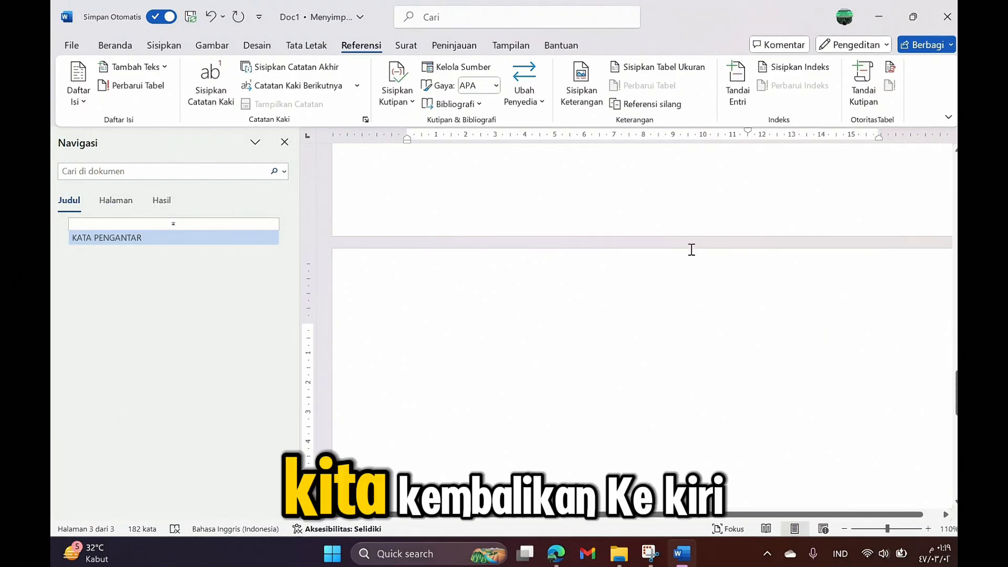
left_click_drag(748, 132, 623, 135)
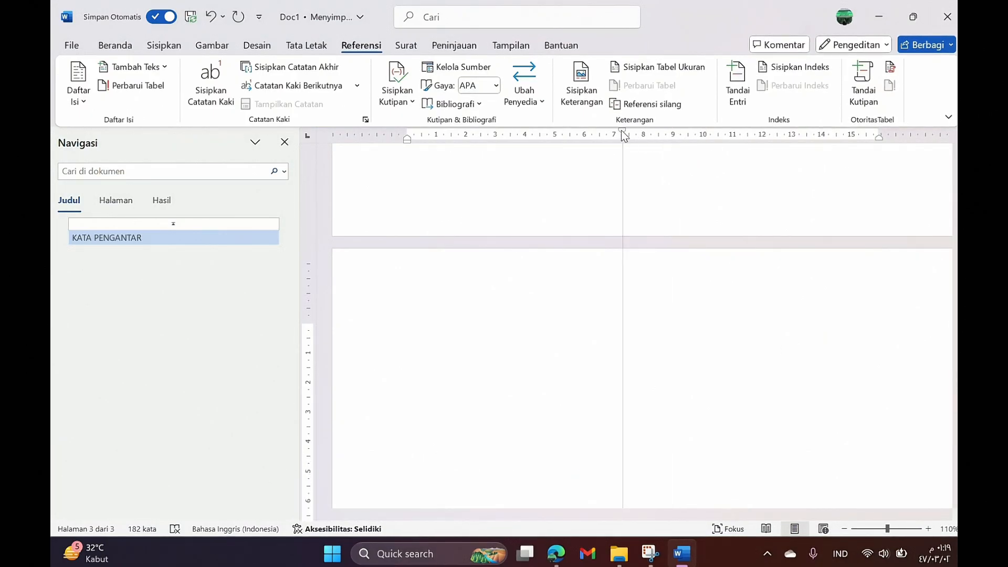
left_click_drag(421, 141, 408, 135)
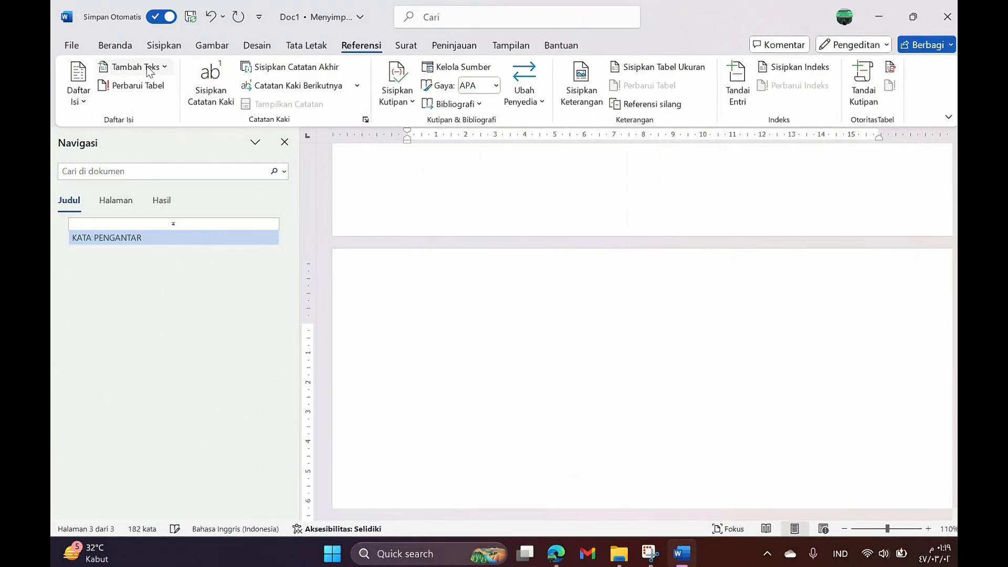
left_click(107, 45)
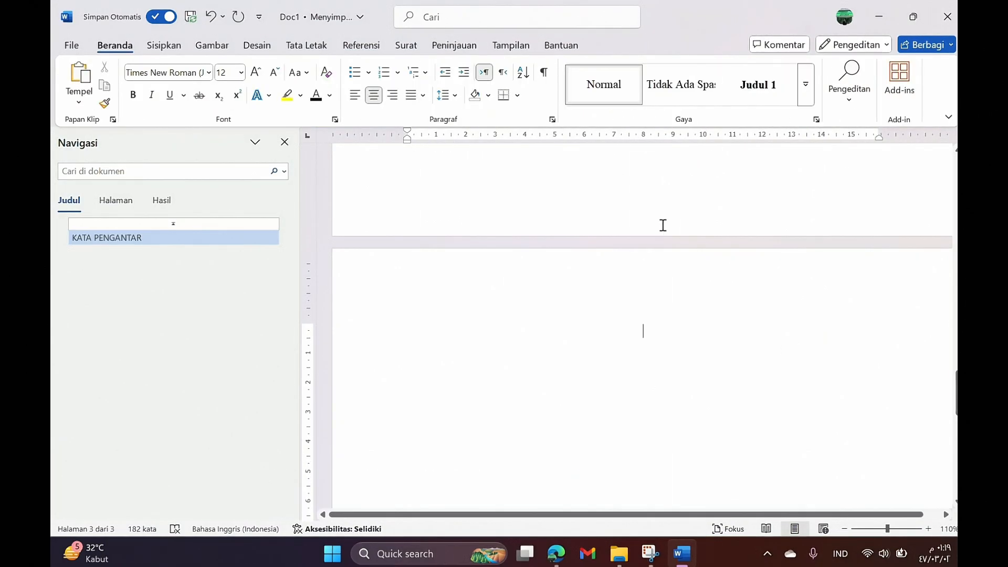
left_click(768, 94)
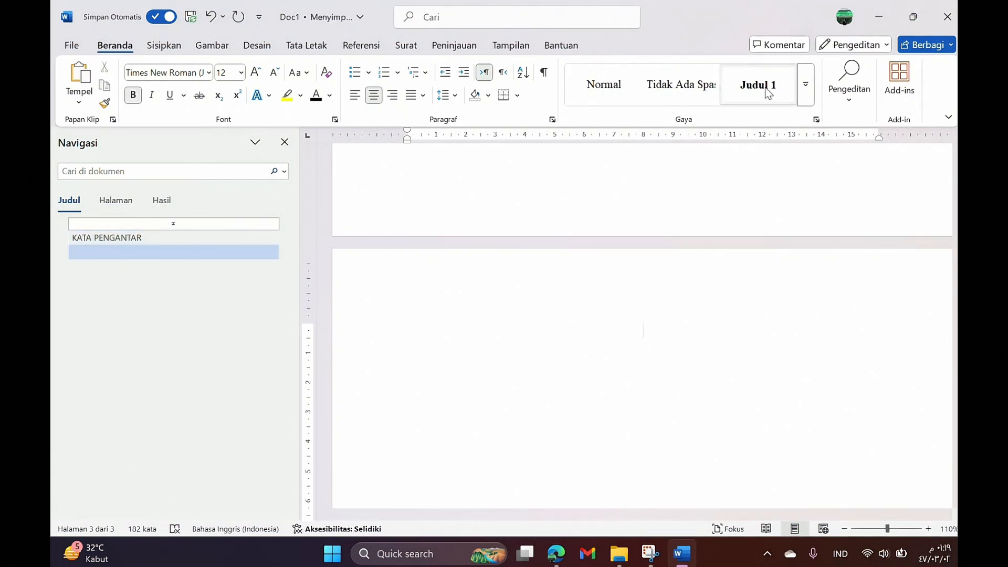
type("DAFTAR")
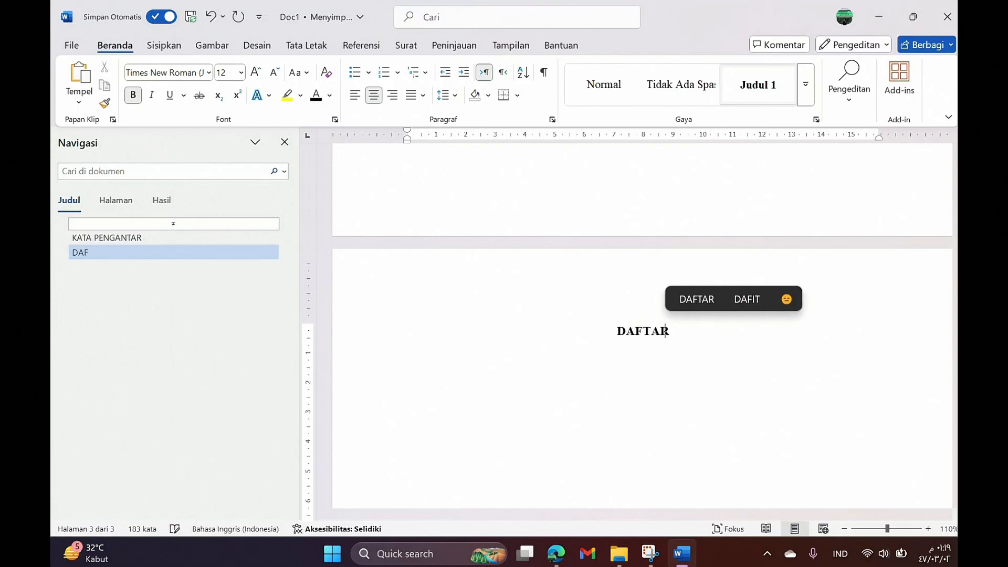
type(" ISI")
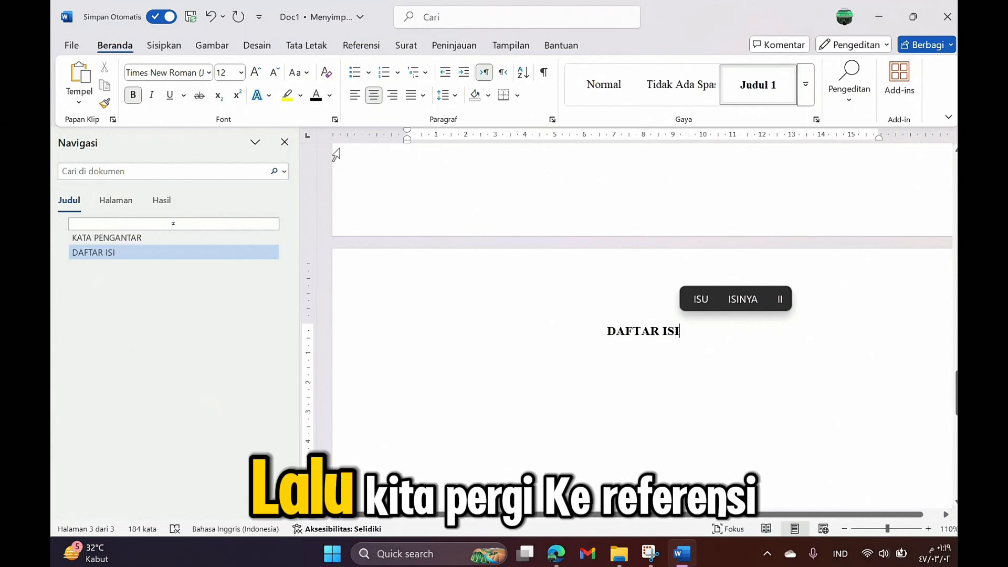
Step: Insert an automatic table of contents from Referensi > Daftar Isi under the heading
left_click(357, 47)
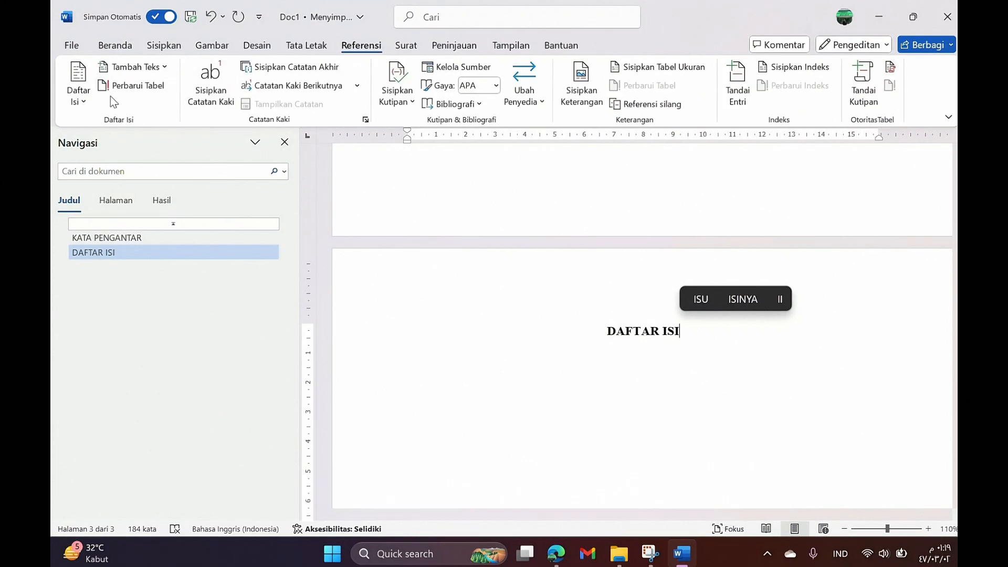
left_click(80, 102)
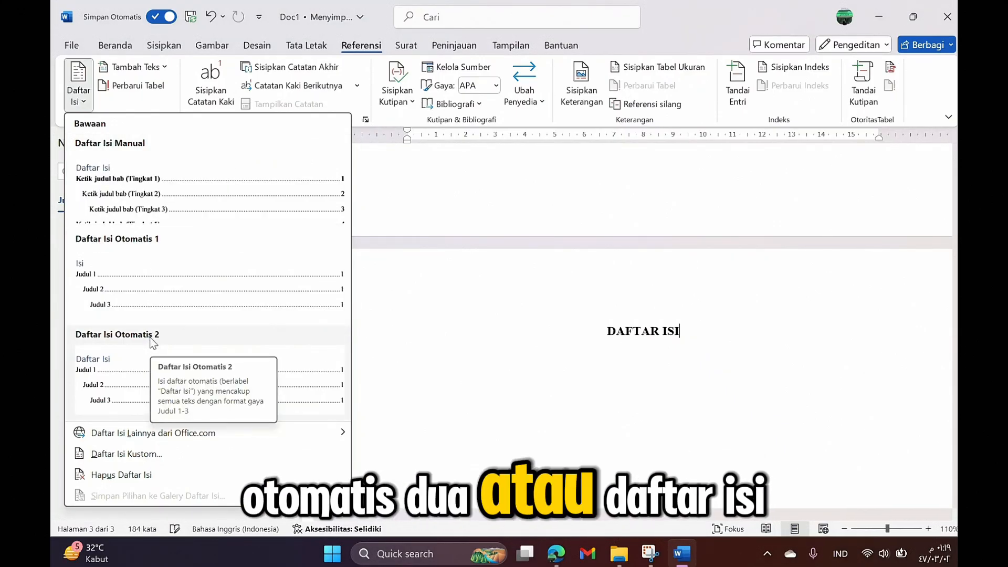
left_click(148, 279)
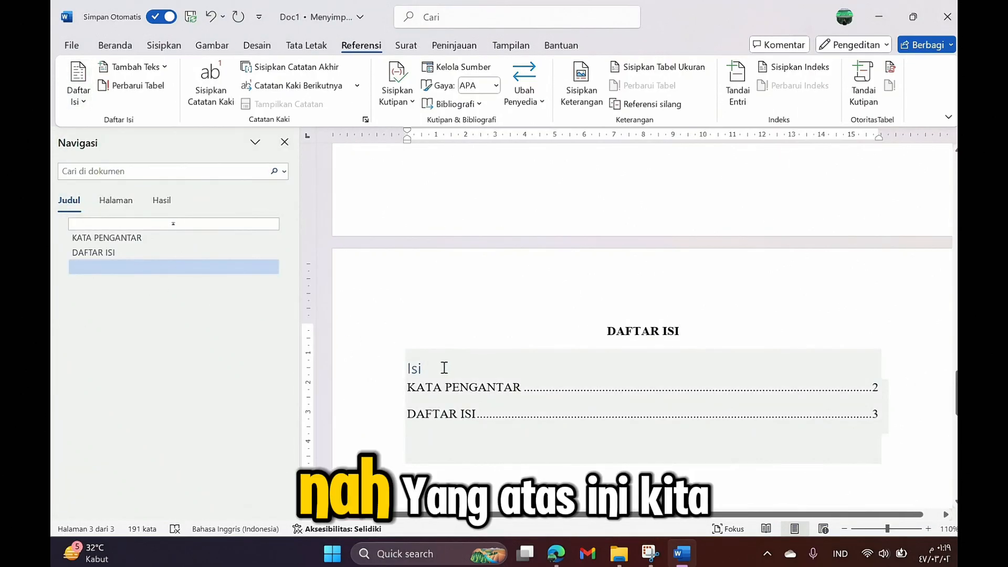
Step: Delete the table of contents' extra 'Isi' title line
left_click(444, 368)
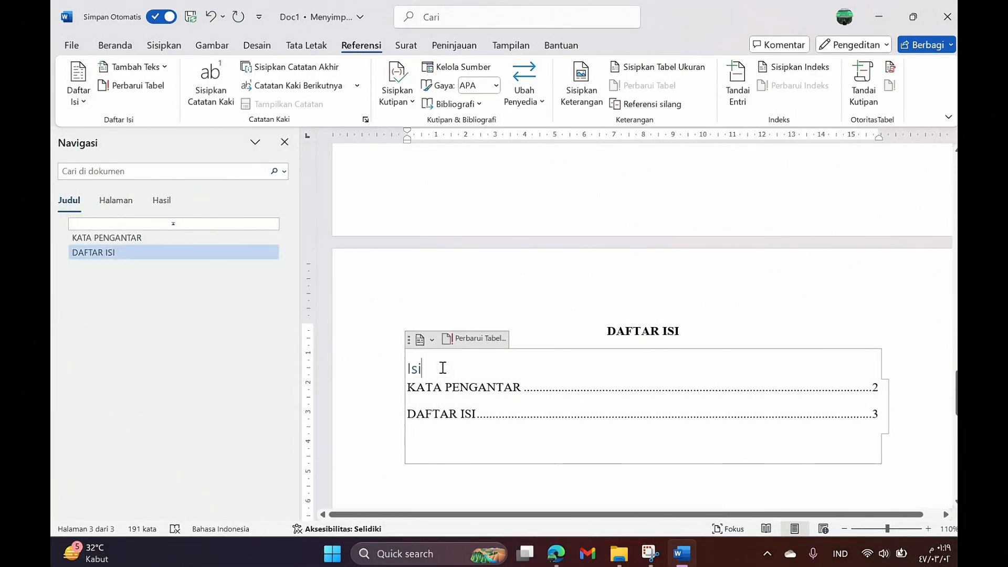
left_click_drag(444, 368, 407, 372)
key("Delete")
scroll(416, 382, "down", 2)
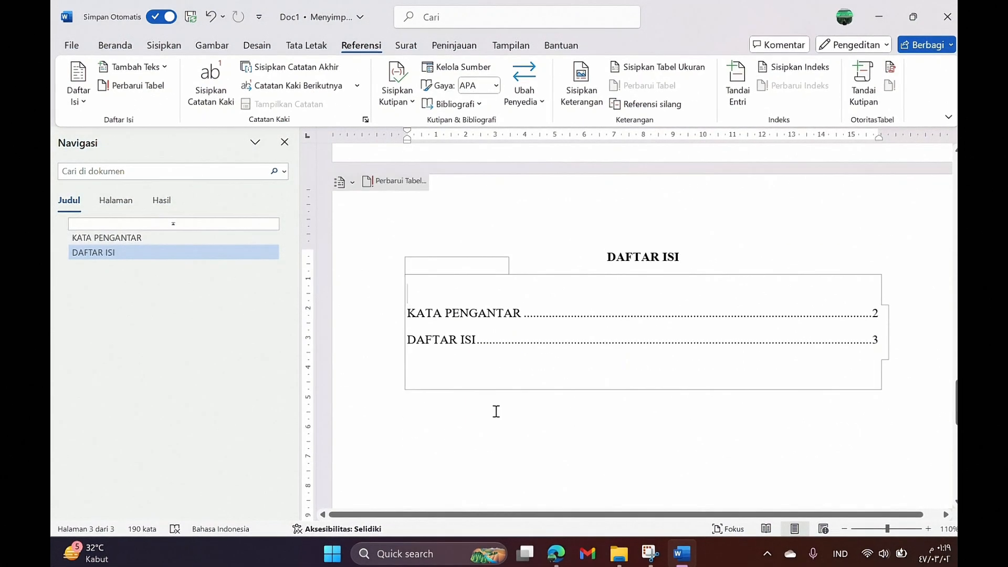
left_click(646, 420)
scroll(630, 419, "down", 3)
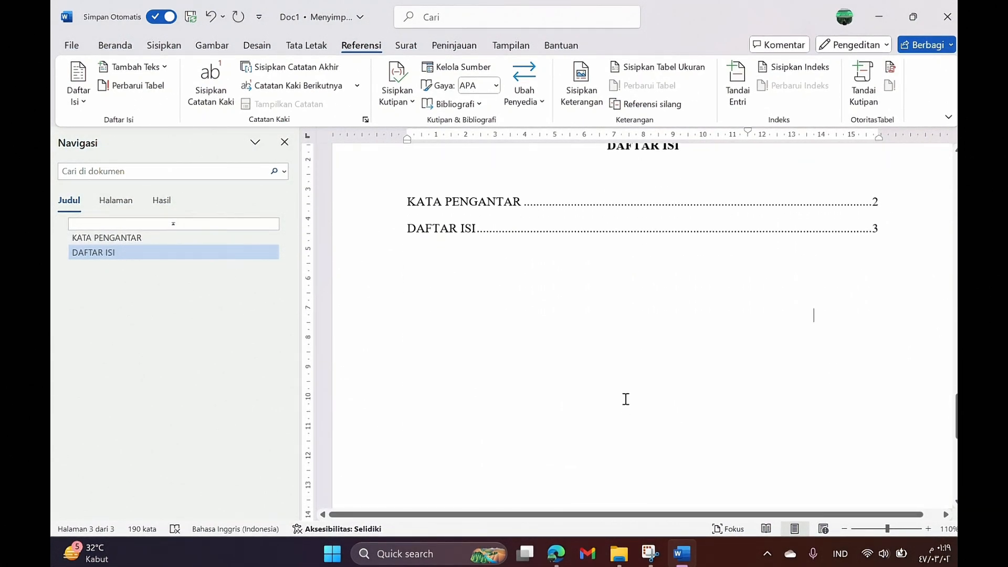
scroll(626, 388, "down", 3)
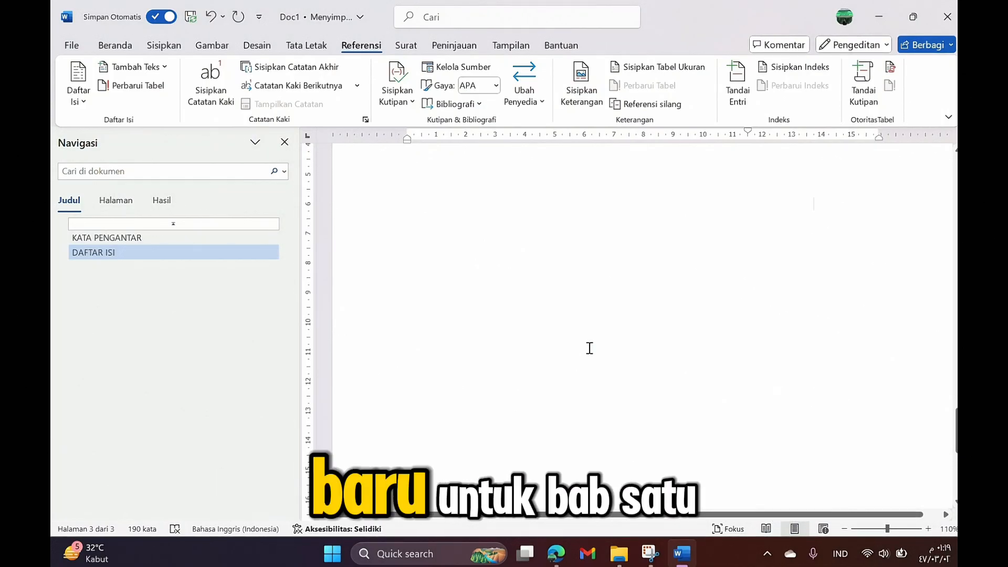
scroll(589, 348, "up", 4)
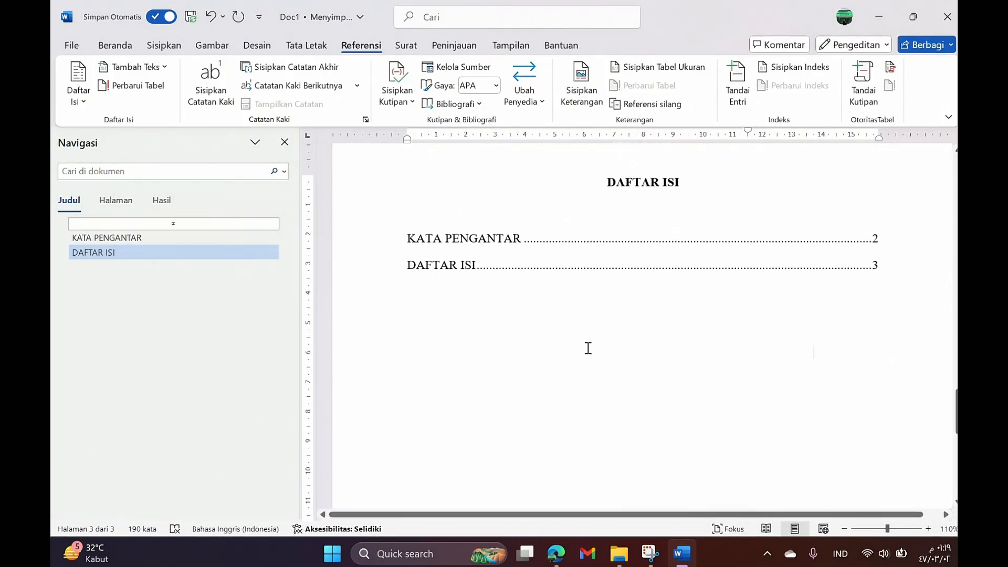
scroll(582, 344, "up", 1)
left_click(126, 46)
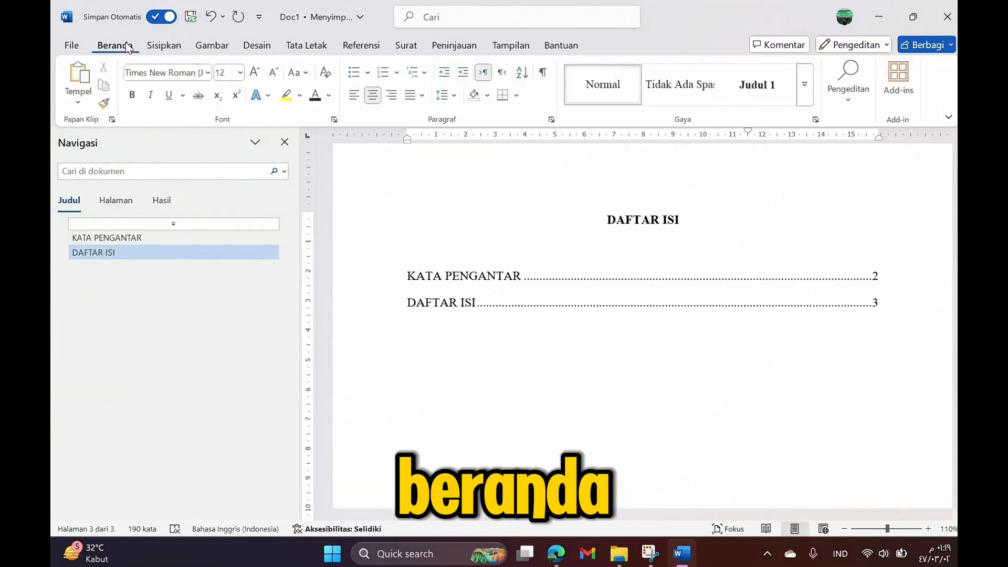
Step: Insert a Halaman Berikutnya (Next Page) section break from Tata Letak > Pemisah
left_click(319, 46)
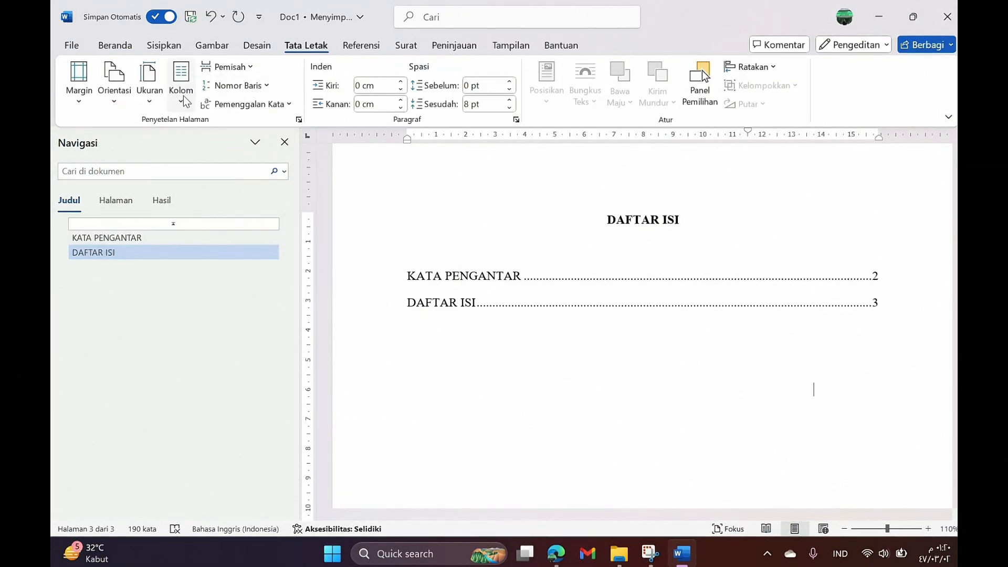
left_click(241, 67)
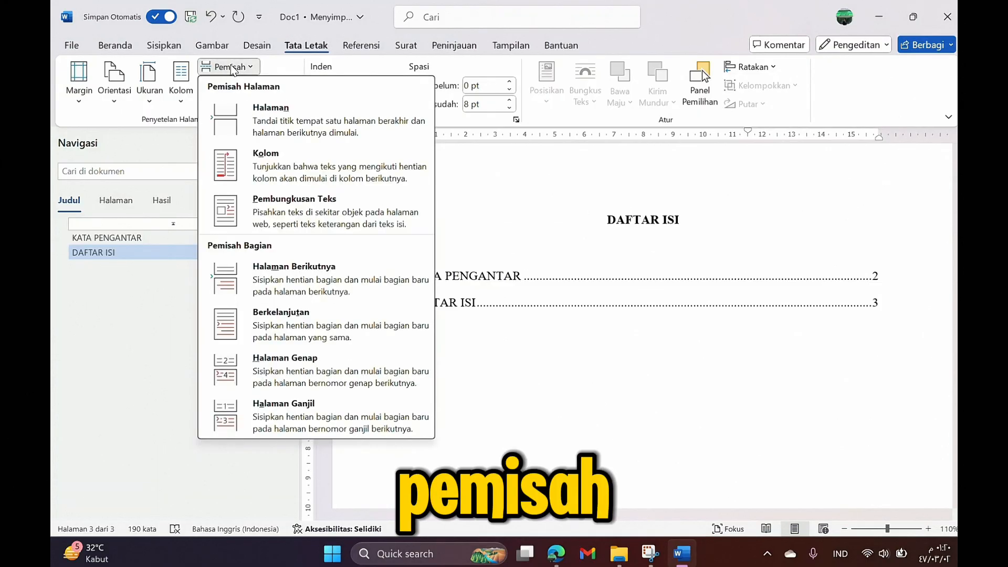
left_click(309, 278)
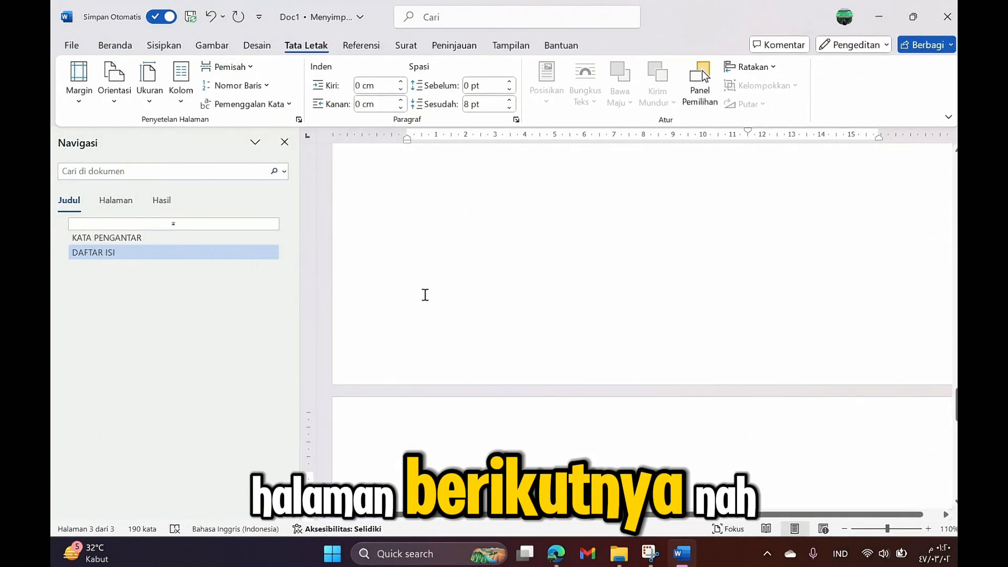
left_click(126, 48)
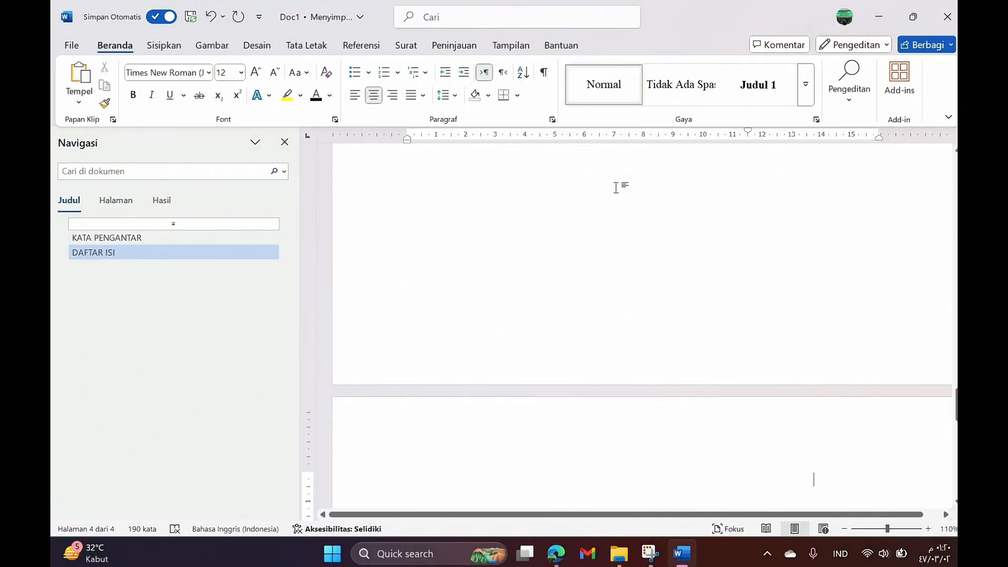
Step: Type the Judul 1 heading 'BAB I' with 'PENDAHULUAN' on a second line, then start a paragraph below
left_click(757, 89)
scroll(703, 398, "down", 3)
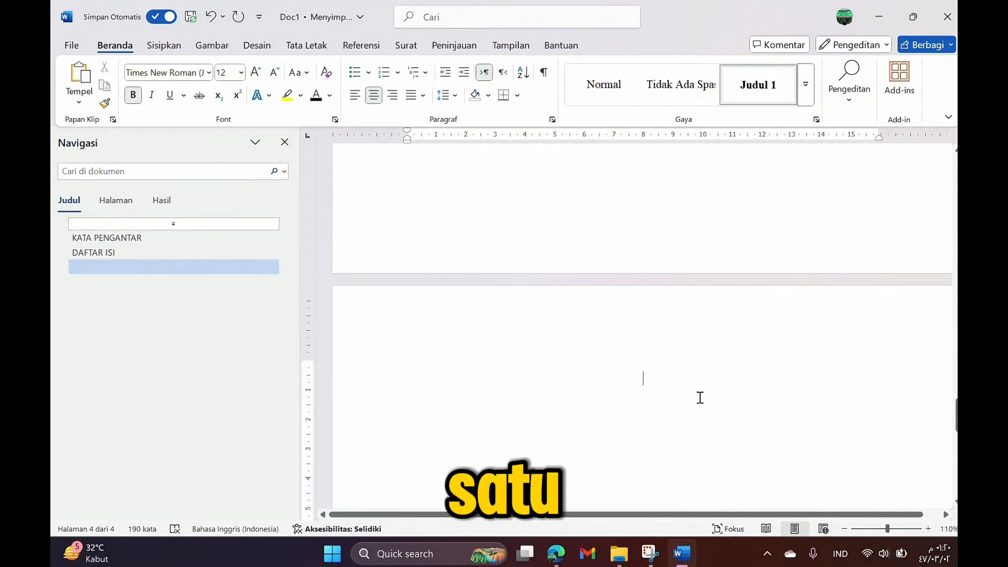
key("Caps_Lock")
type("BAB ")
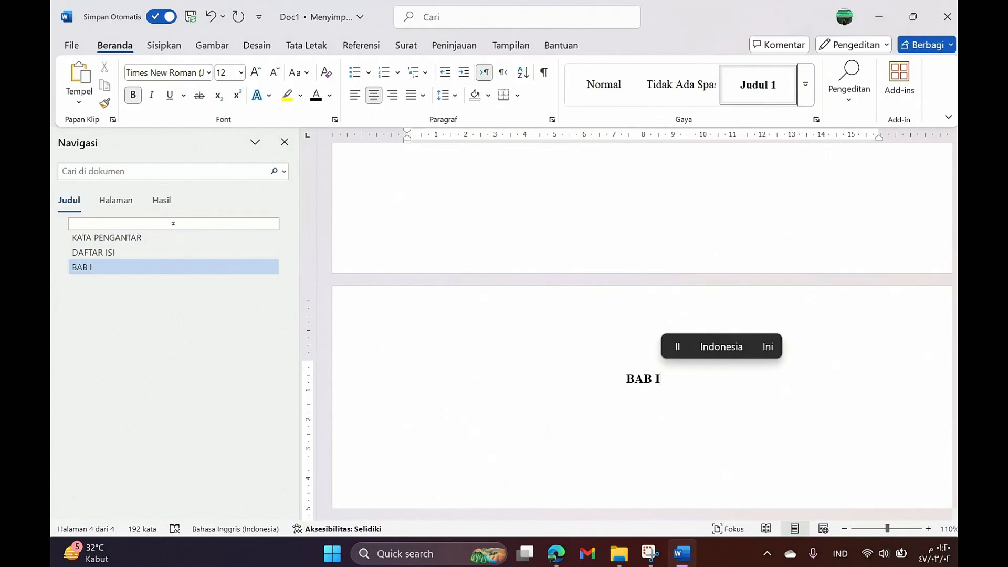
type("I P")
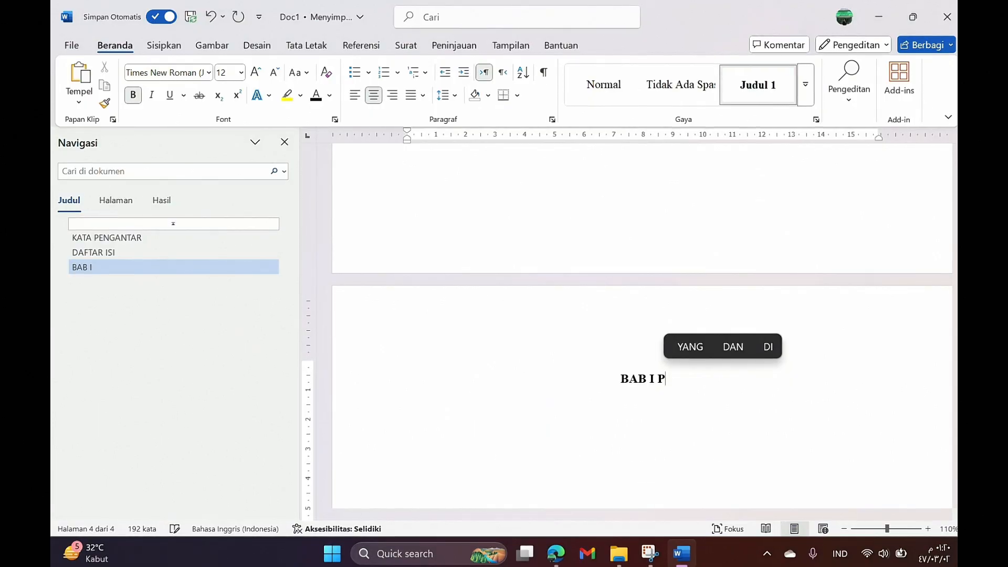
type("ENDAHULUA")
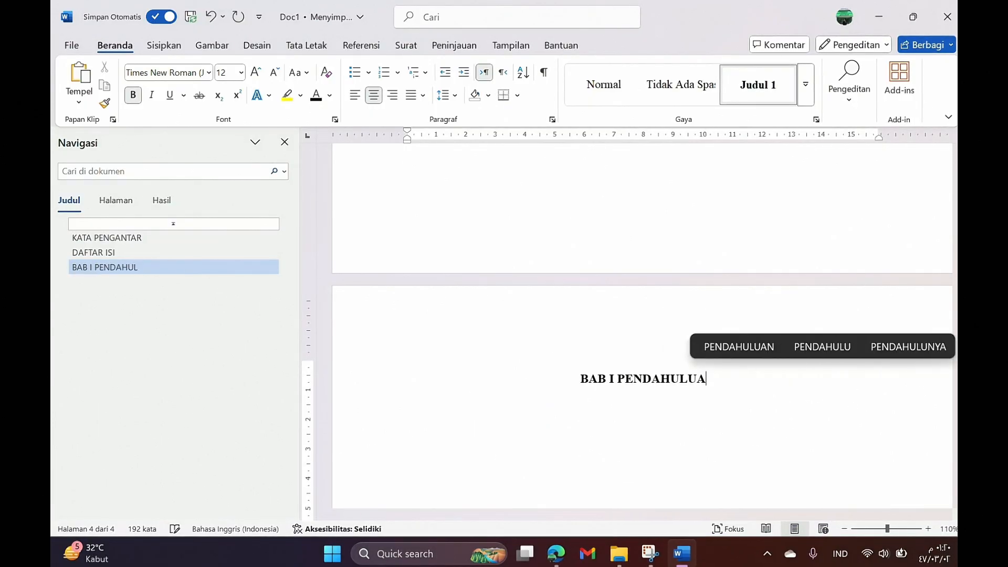
type("N")
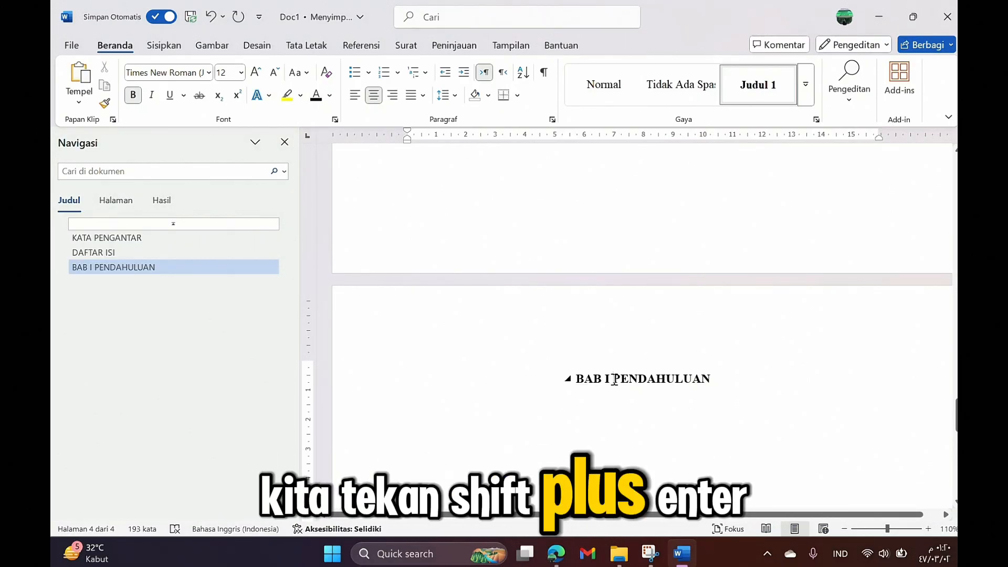
key("shift+Return")
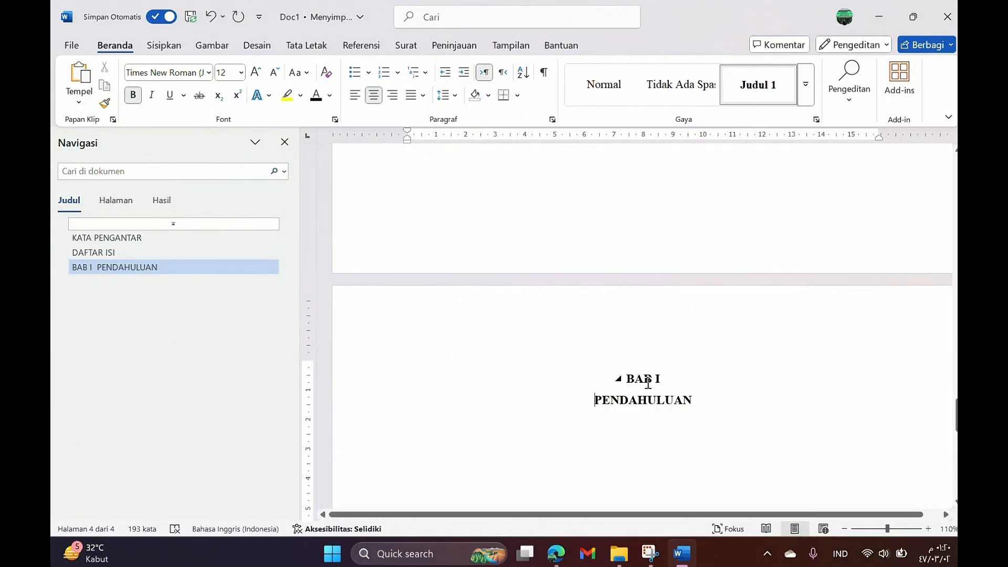
scroll(683, 325, "down", 4)
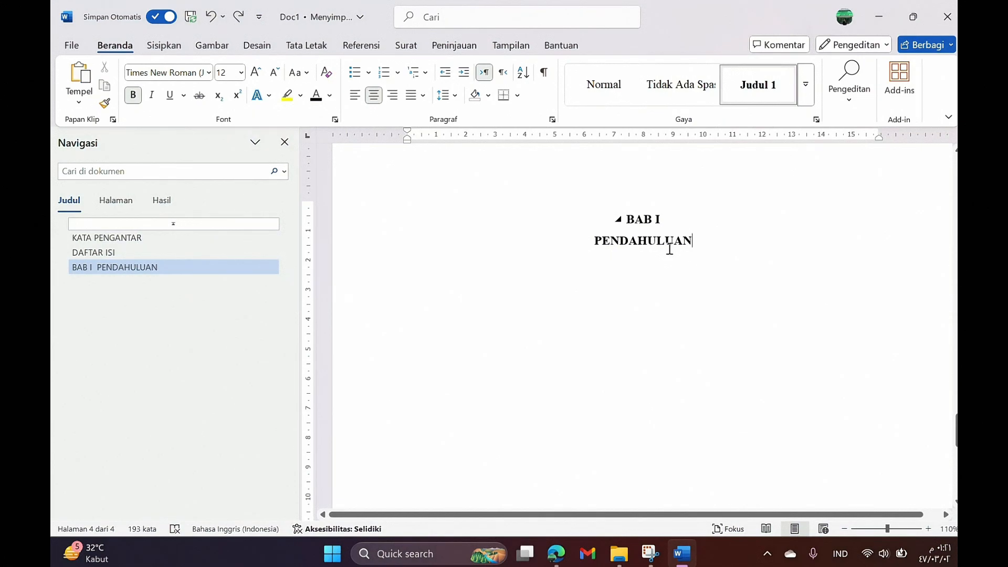
left_click(698, 243)
key("Return")
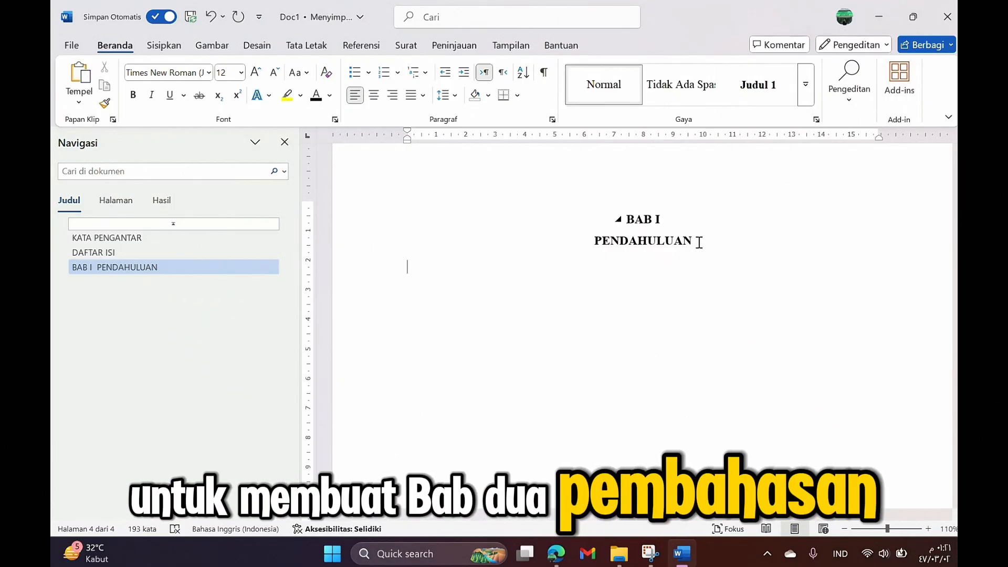
Step: On a new page, type the Judul 1 heading 'BAB II' / 'PEMBAHASAN' on two lines, plus a paragraph below
key("ctrl+Return")
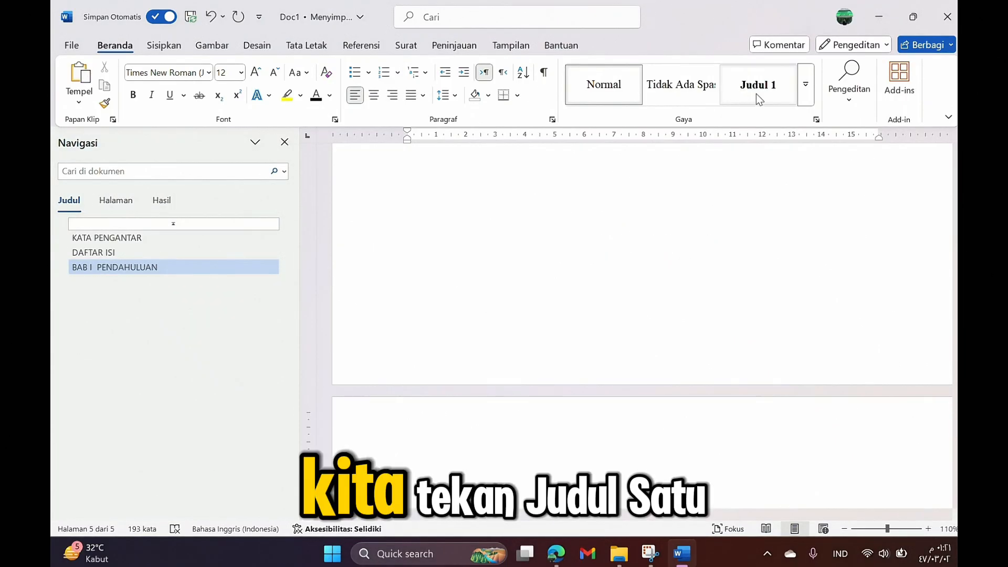
left_click(756, 93)
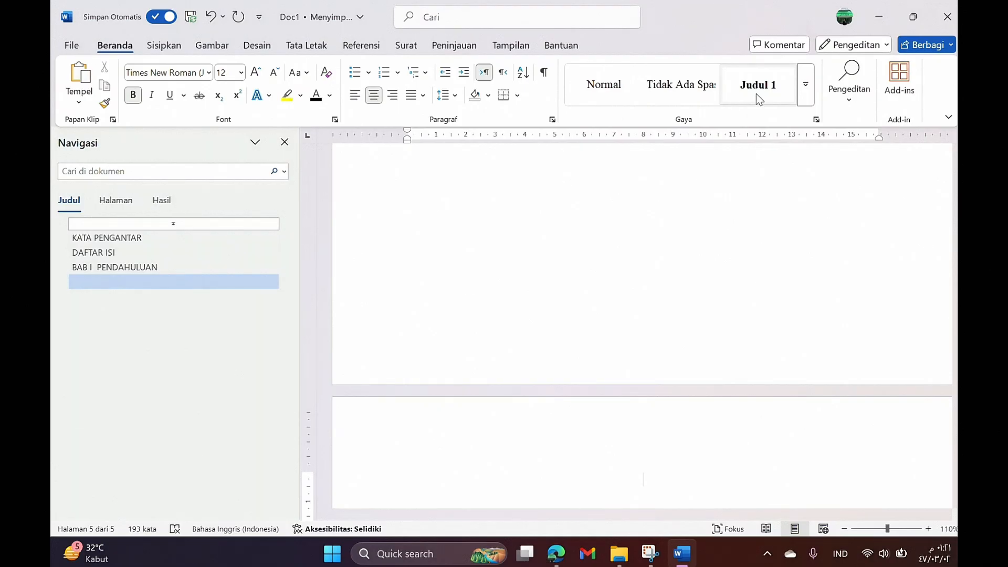
key("Caps_Lock")
type("BAB")
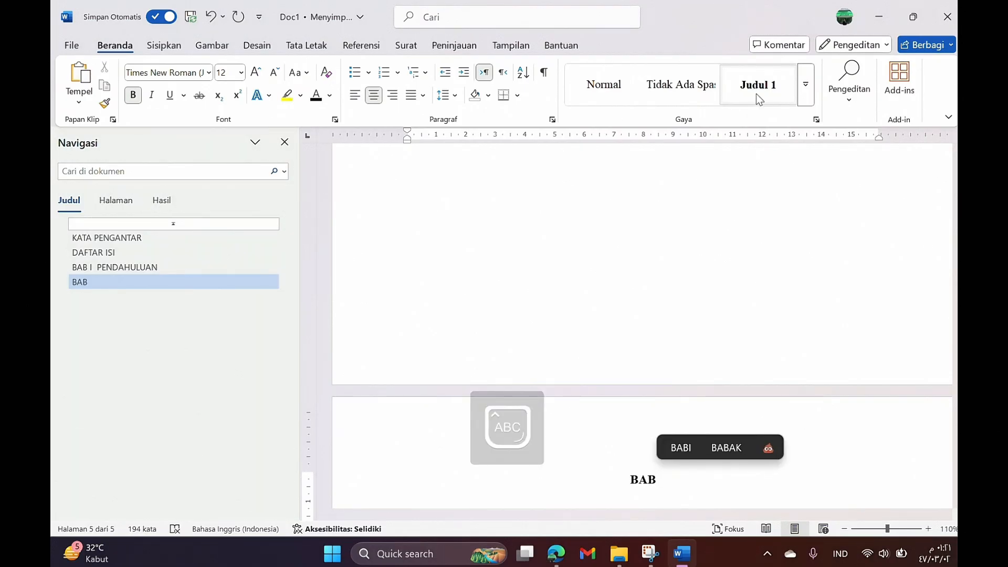
type(" II P")
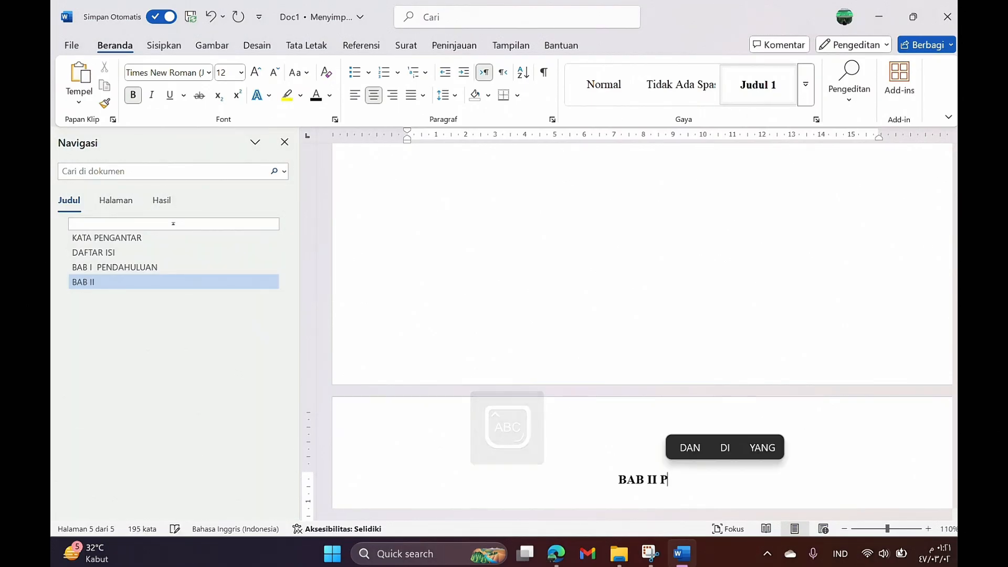
type("EMBAHASAN")
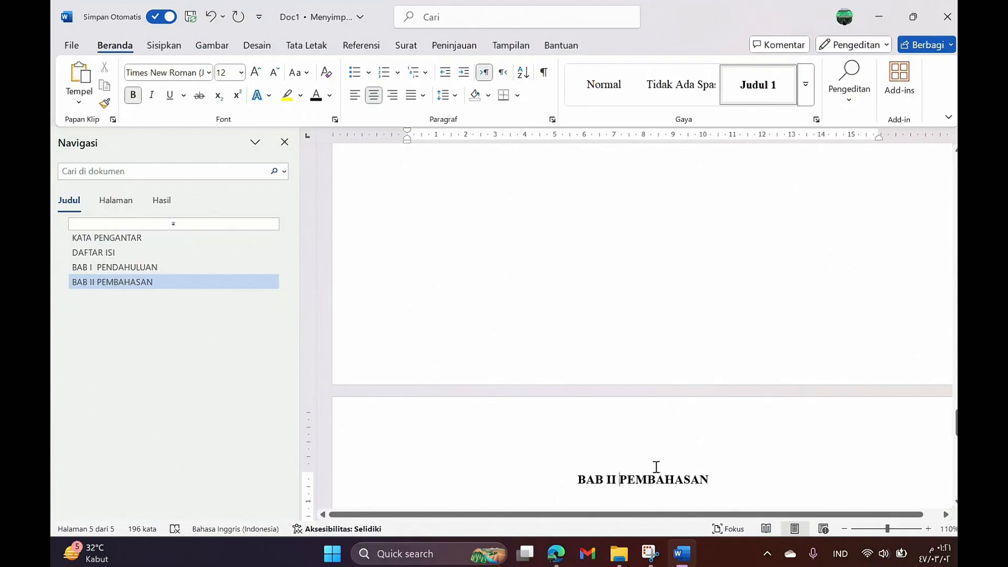
key("shift+Return")
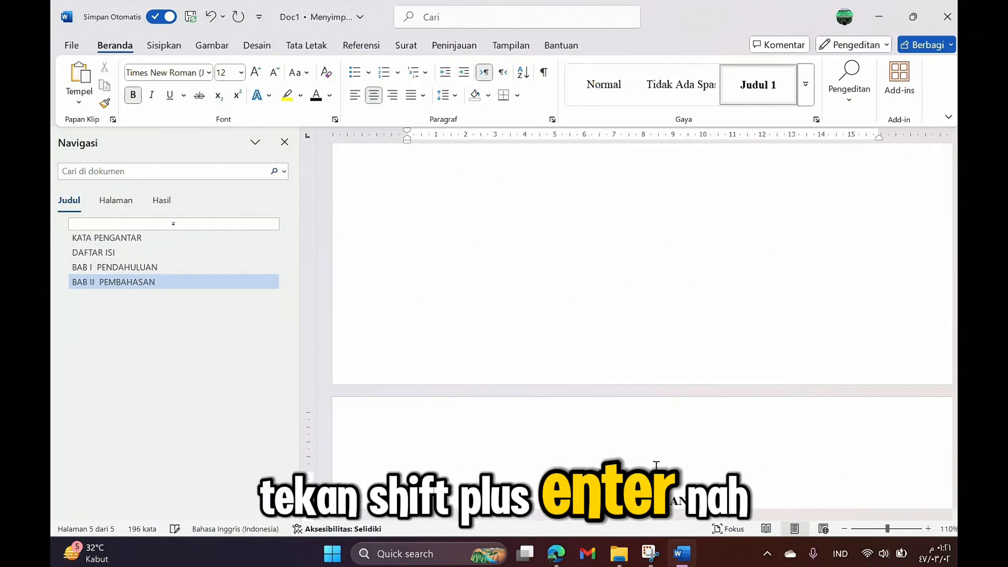
scroll(652, 469, "down", 3)
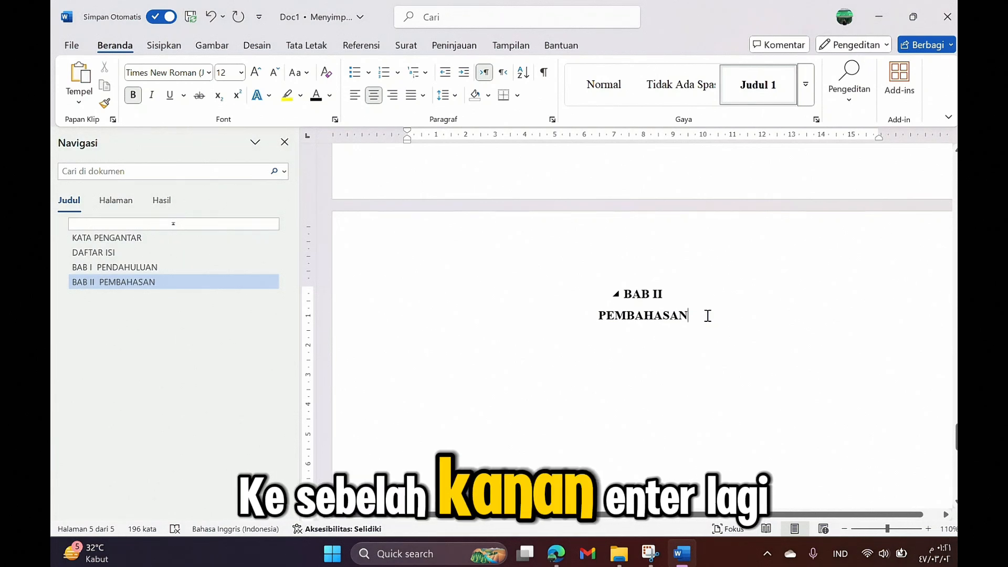
key("Return")
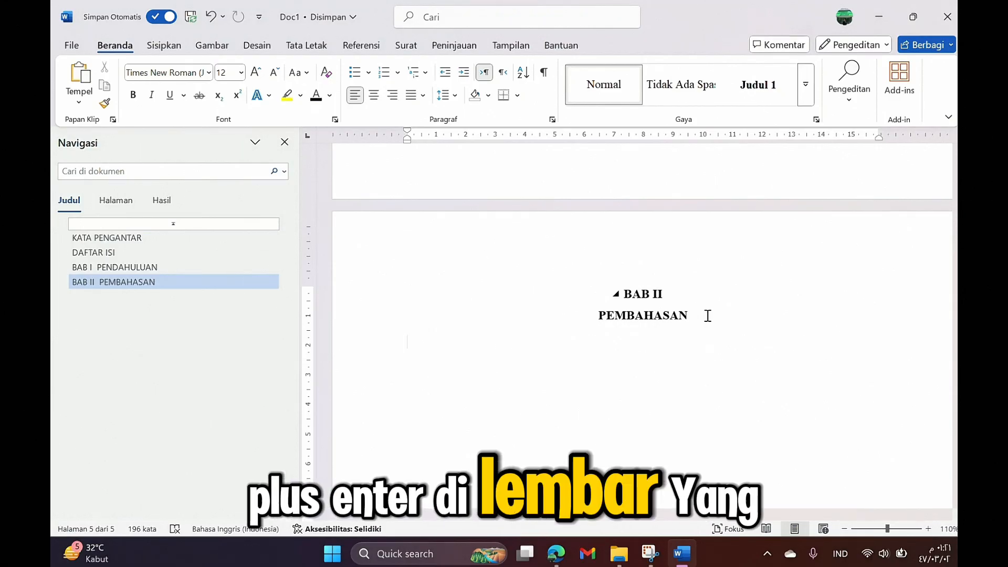
Step: Break to page 6 and type the Judul 1 heading 'BAB III PENUTUP'
key("ctrl+Return")
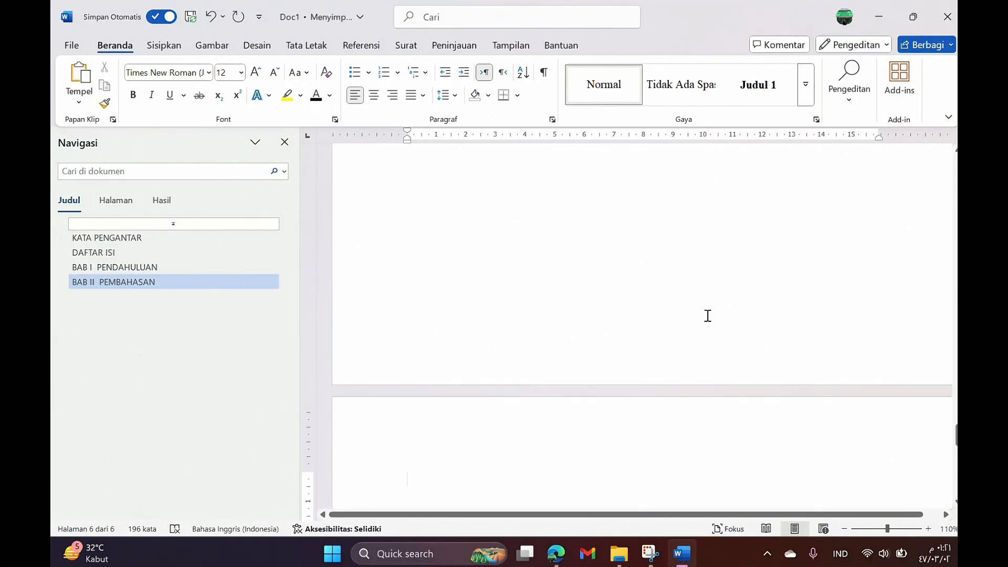
left_click(770, 95)
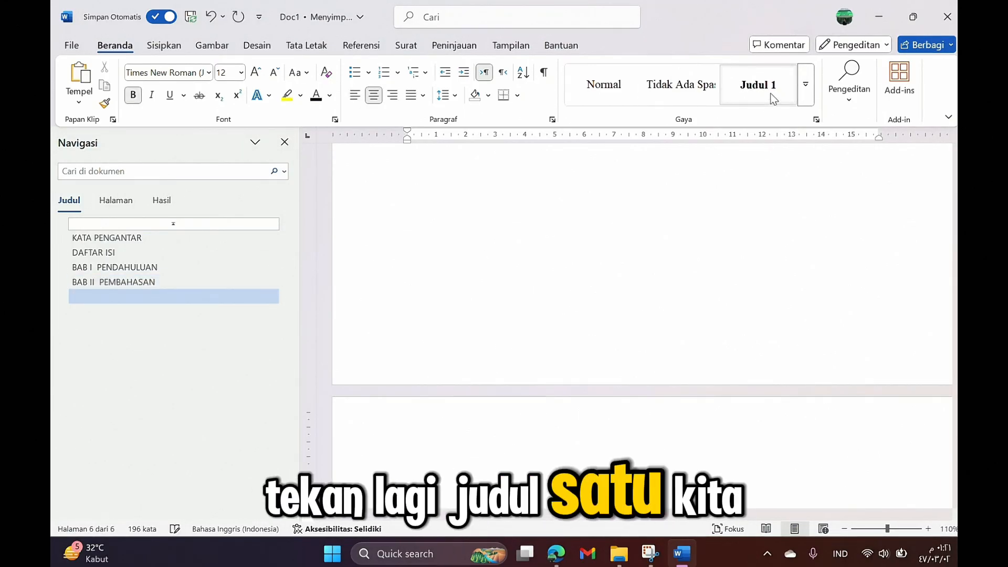
type("BAB")
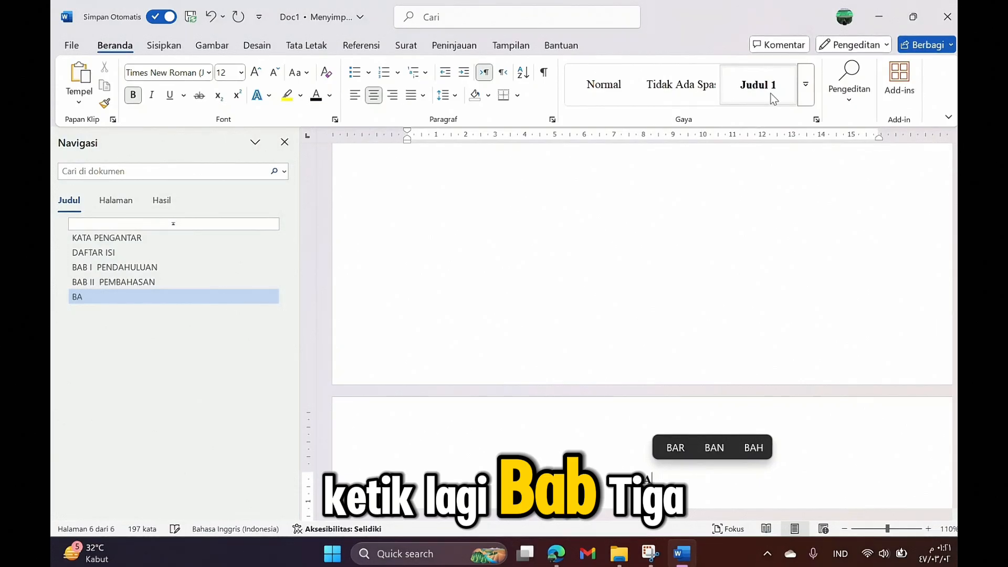
type(" III ")
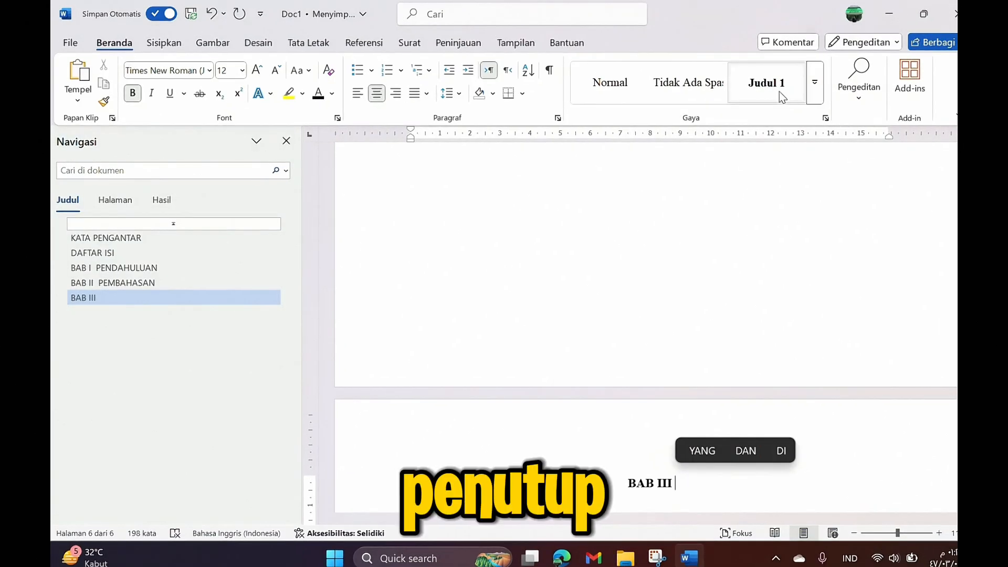
type("PENUTUP")
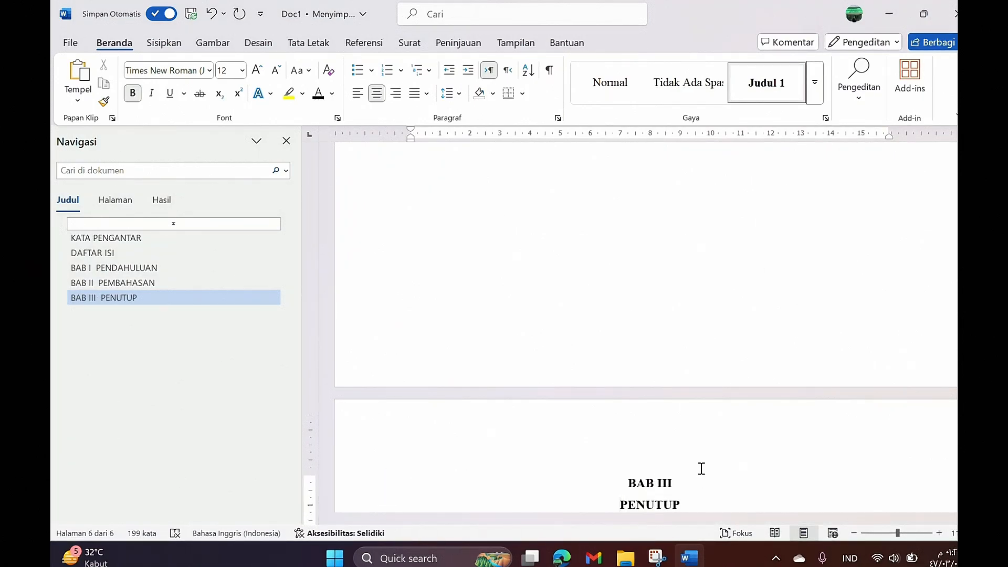
scroll(702, 468, "down", 3)
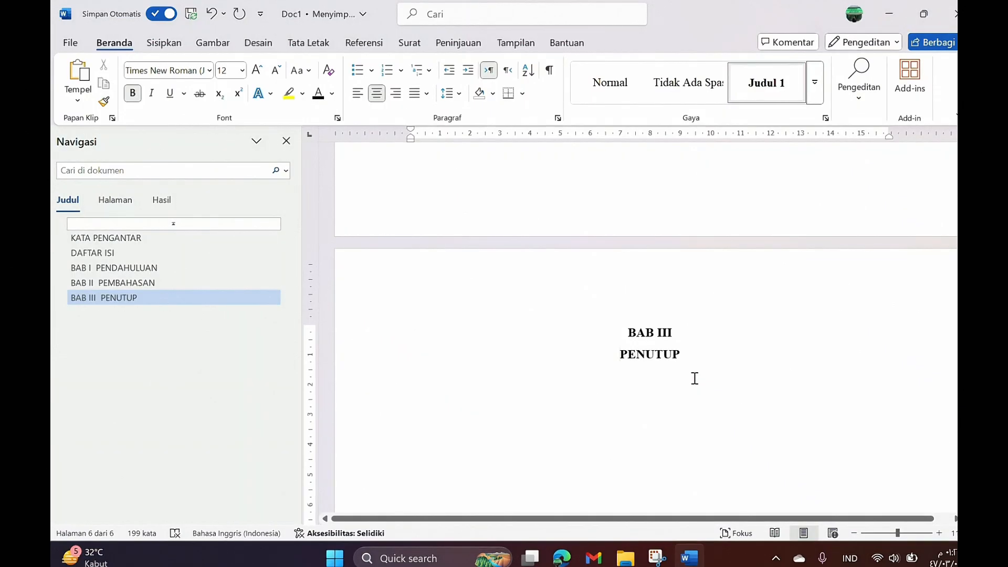
Step: Scroll back up past the chapters and DAFTAR ISI to the bottom of the KATA PENGANTAR page
scroll(694, 375, "down", 4)
scroll(693, 362, "up", 5)
scroll(693, 353, "down", 6)
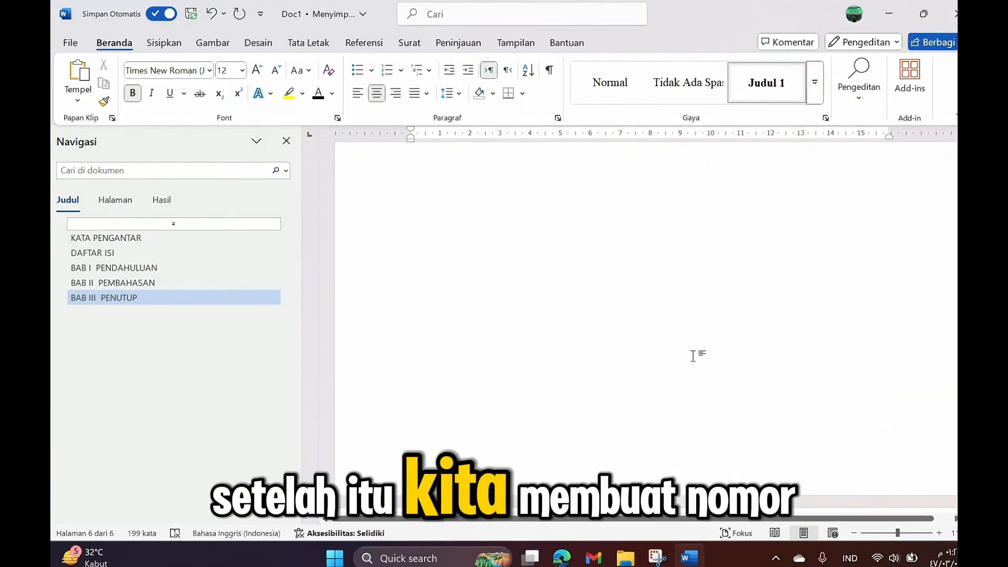
scroll(693, 355, "up", 10)
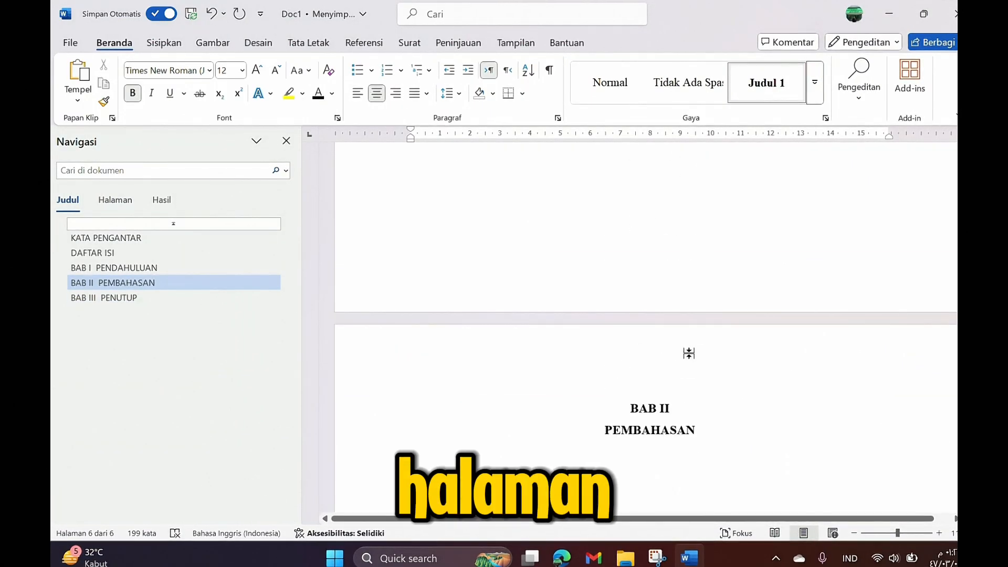
scroll(690, 342, "up", 15)
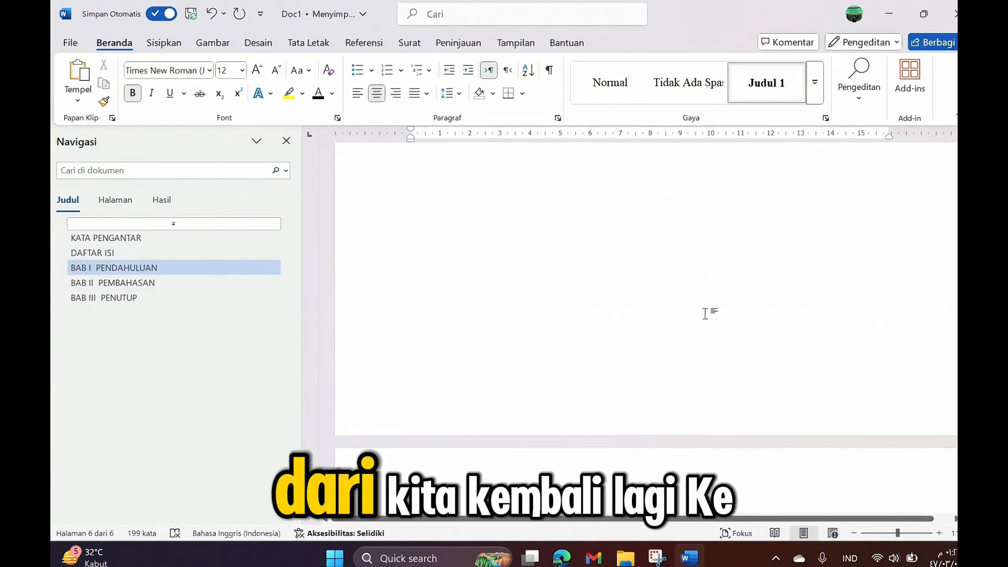
scroll(695, 319, "up", 15)
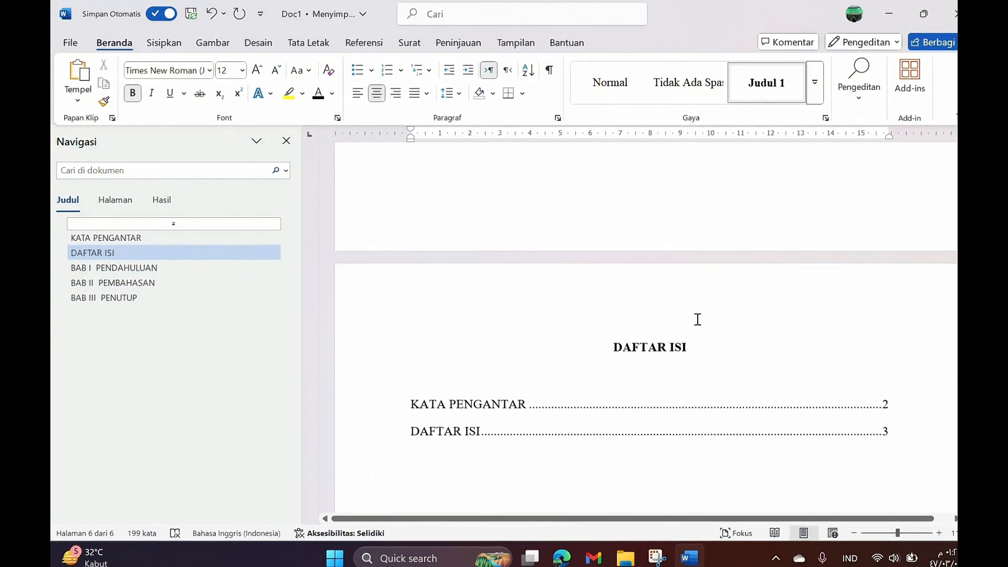
scroll(697, 318, "up", 15)
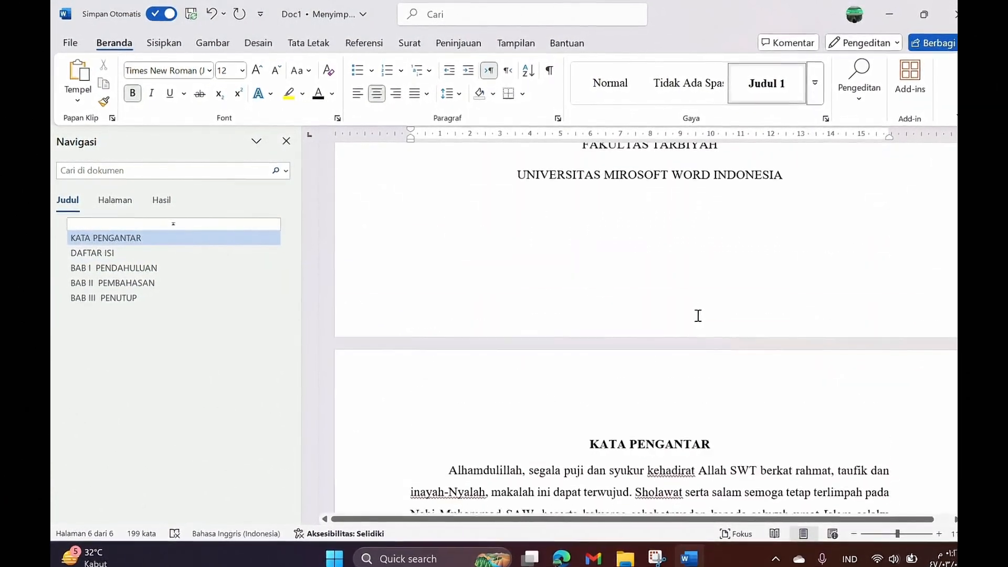
scroll(696, 313, "down", 3)
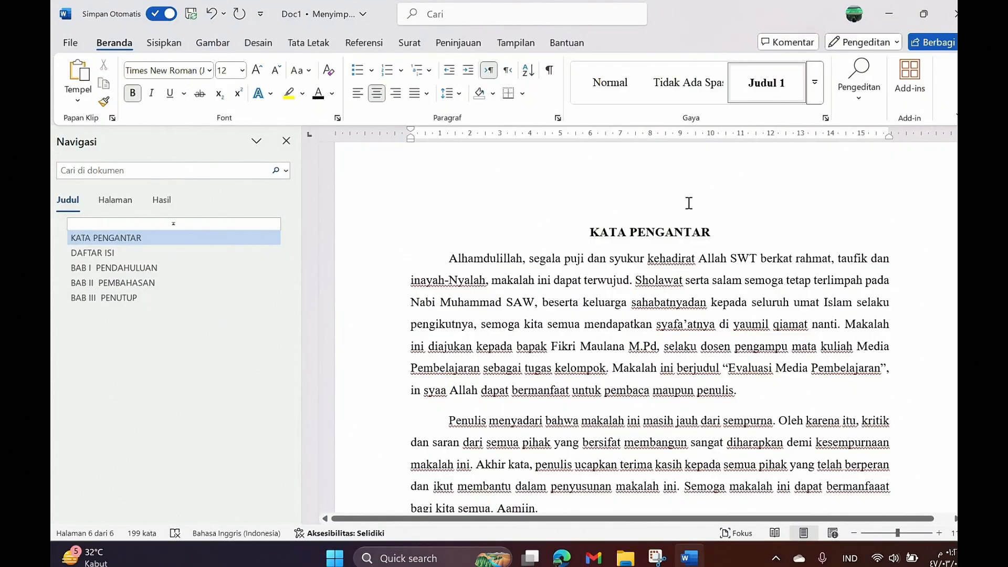
scroll(689, 203, "down", 15)
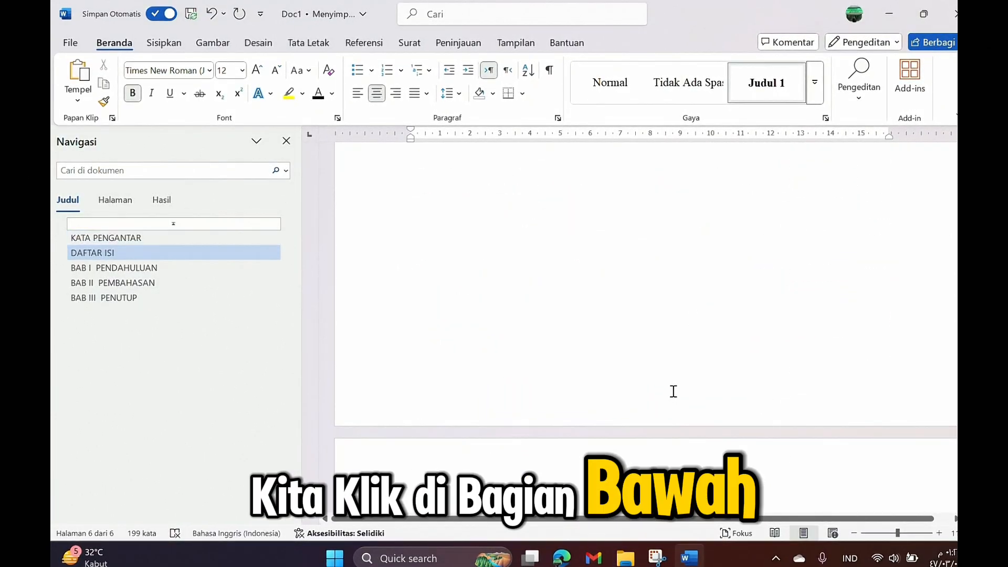
Step: Open the section 2 footer and turn off Tautkan ke Sebelumnya to unlink it
double_click(673, 391)
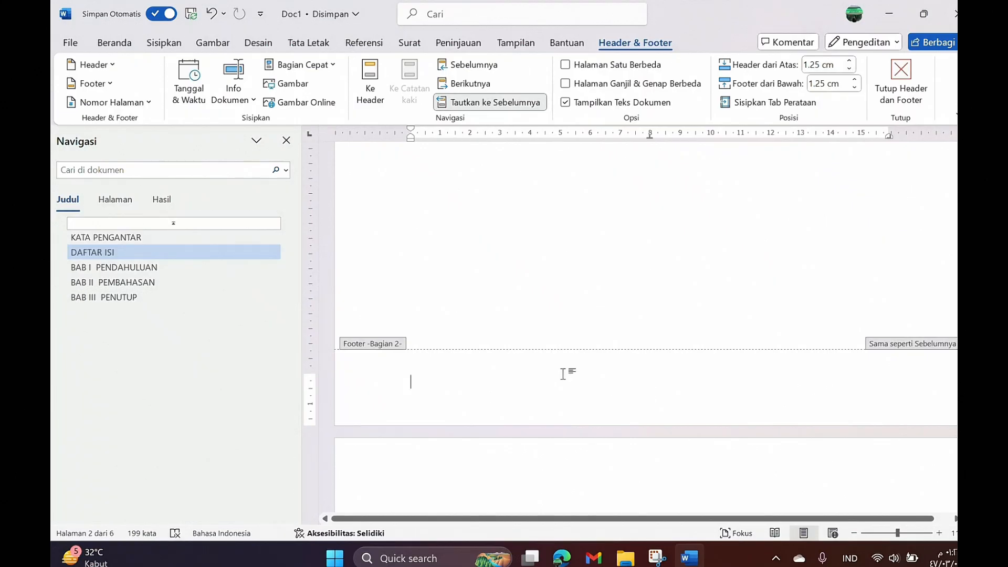
left_click(479, 103)
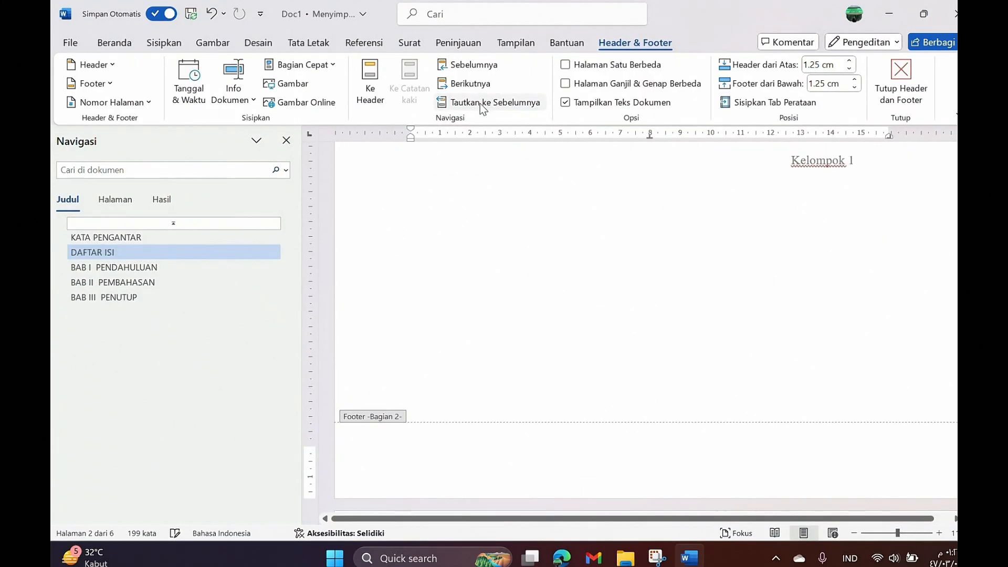
left_click(480, 103)
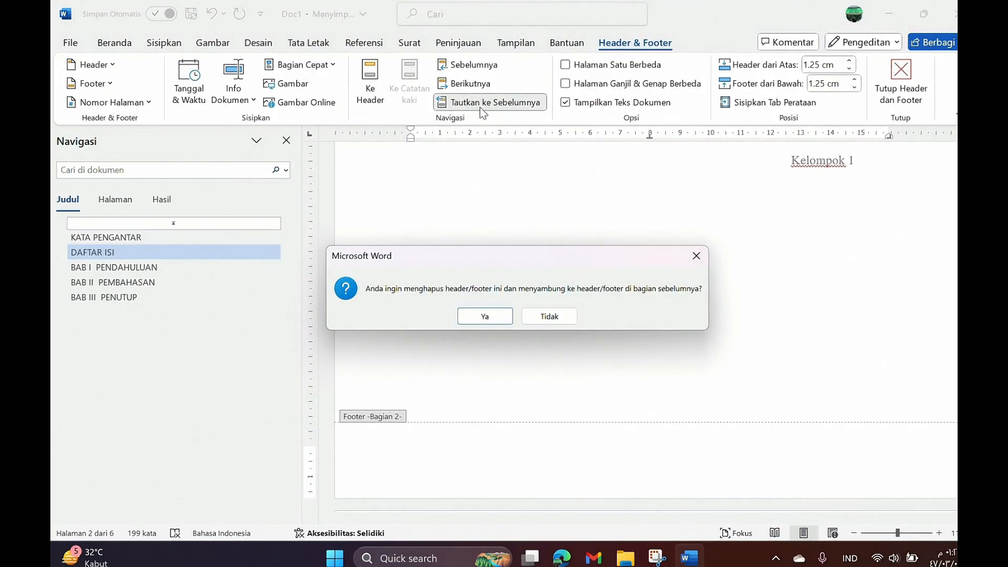
left_click(484, 317)
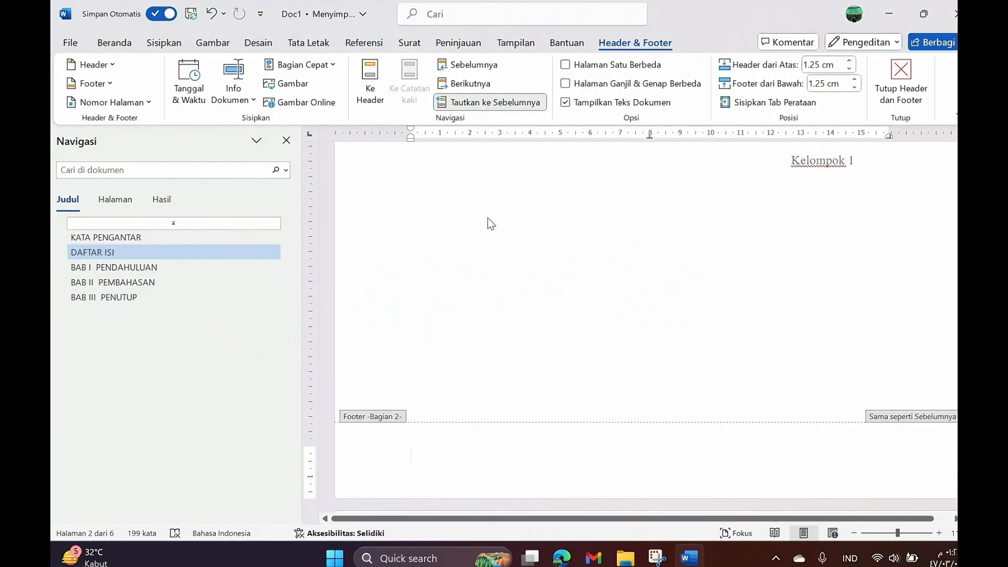
left_click(498, 104)
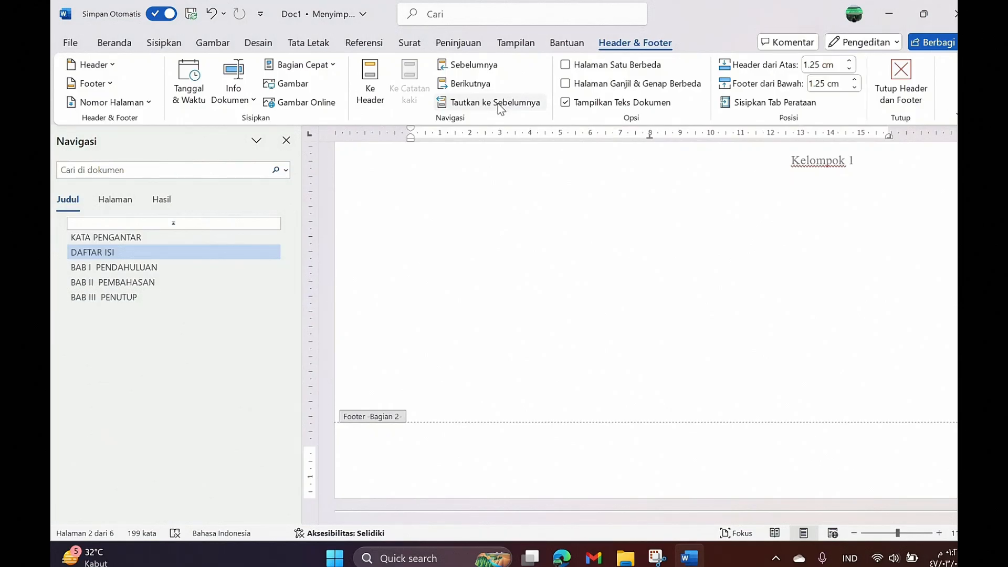
Step: Turn on Halaman Satu Berbeda and bring up the Nomor Halaman > Bawah Halaman layouts
left_click(564, 65)
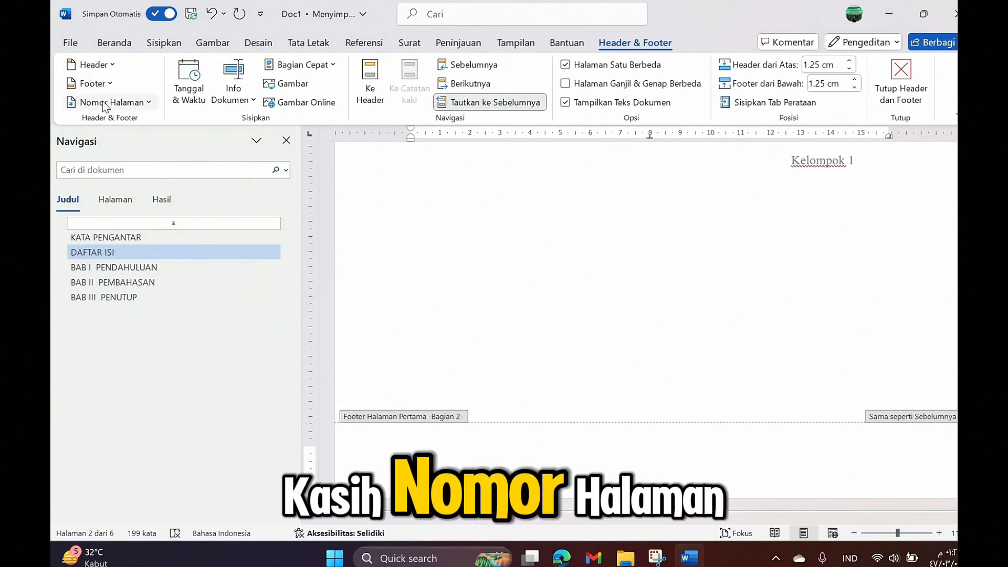
left_click(103, 103)
mouse_move(119, 147)
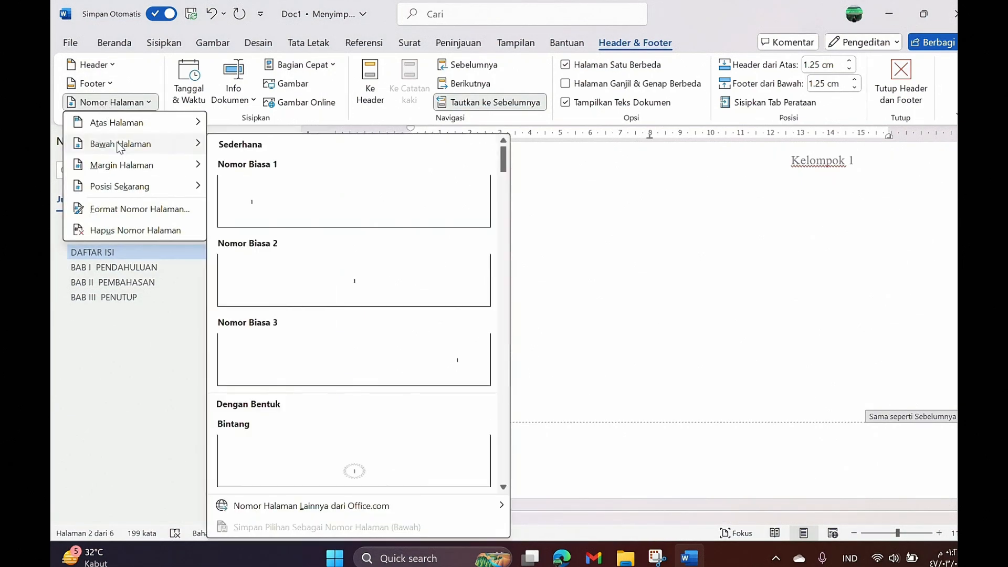
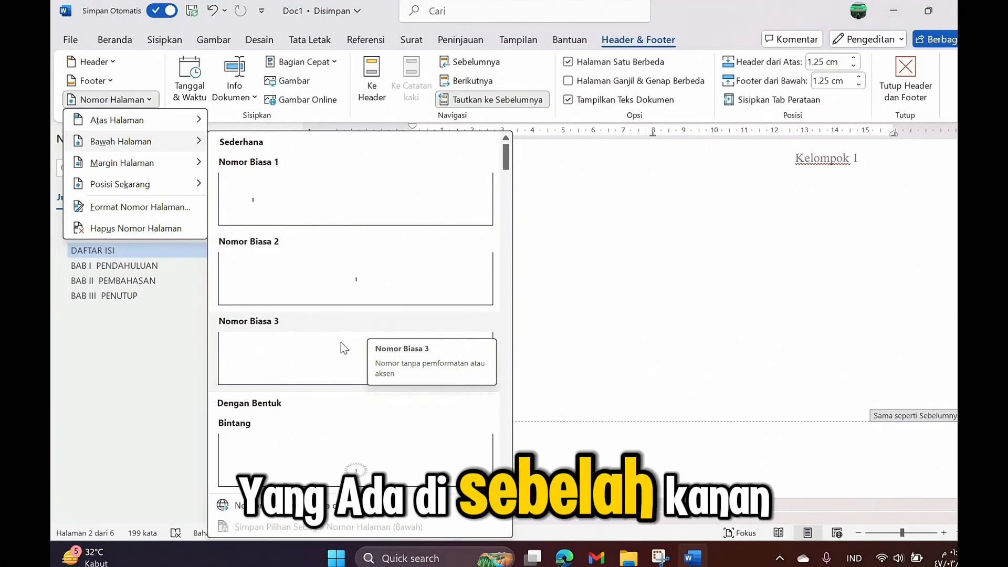
Step: Add an unlinked Plain Number 3 footer page number formatted as i, ii, iii, starting at i
left_click(343, 348)
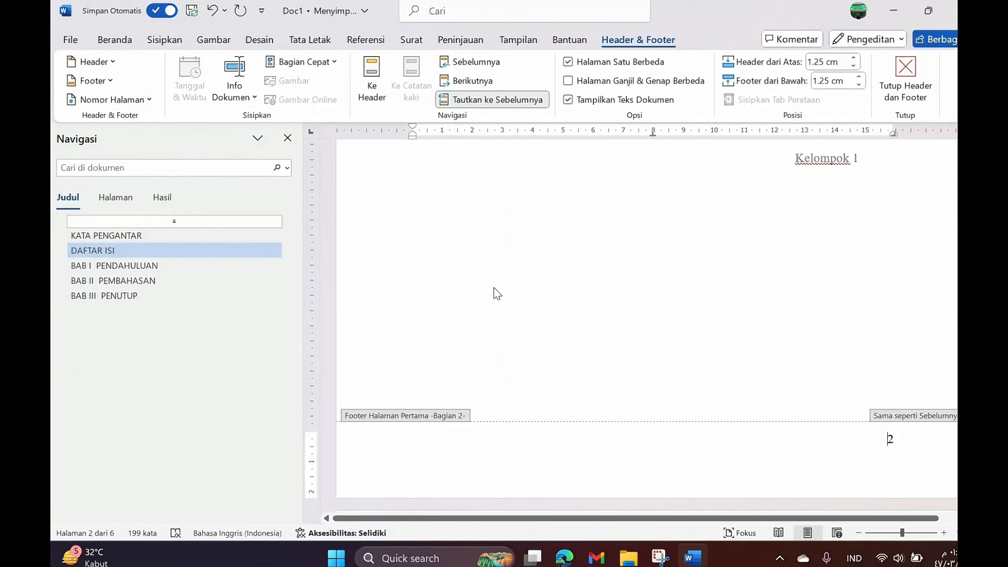
left_click(489, 102)
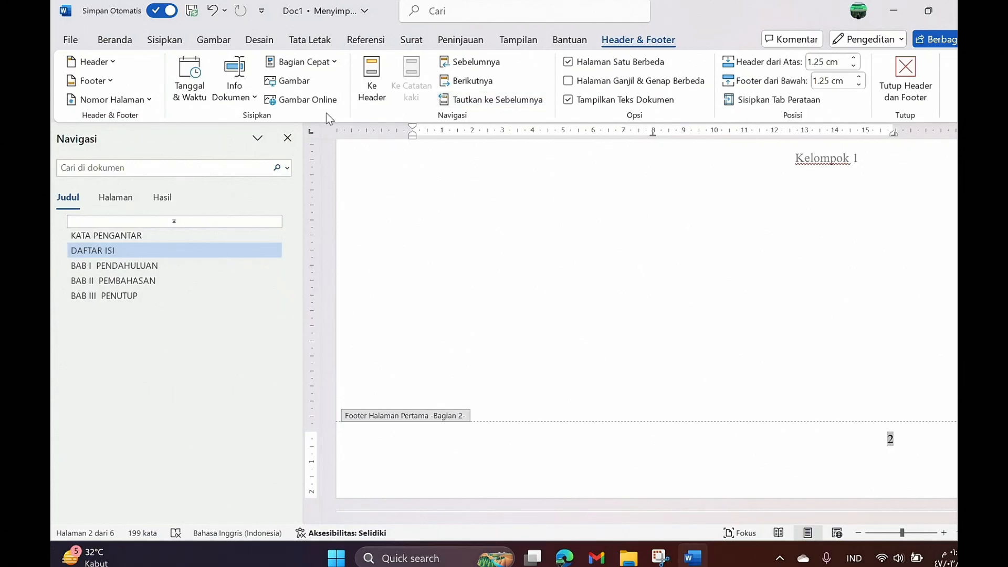
left_click(140, 100)
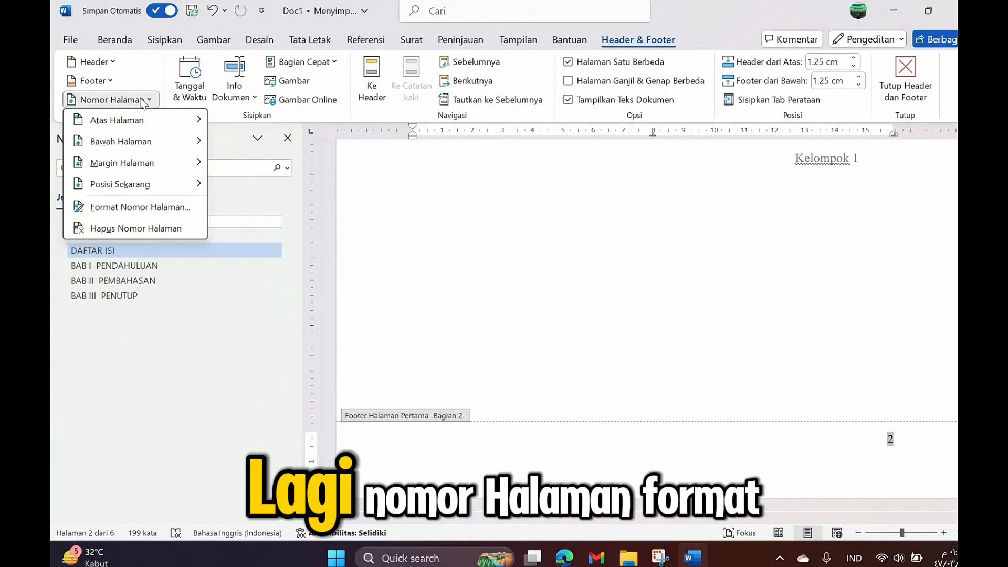
left_click(163, 209)
left_click(533, 186)
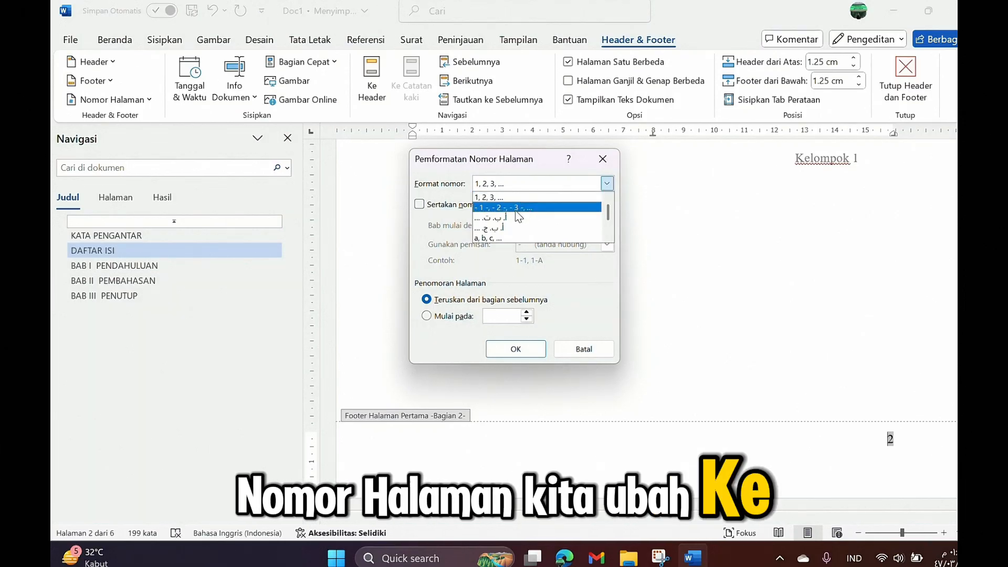
scroll(512, 216, "down", 1)
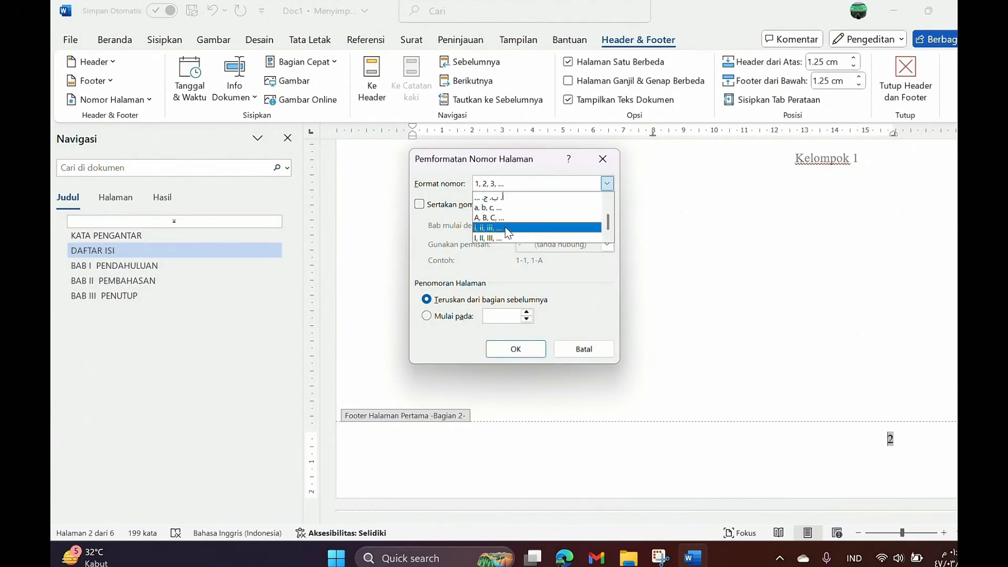
left_click(507, 229)
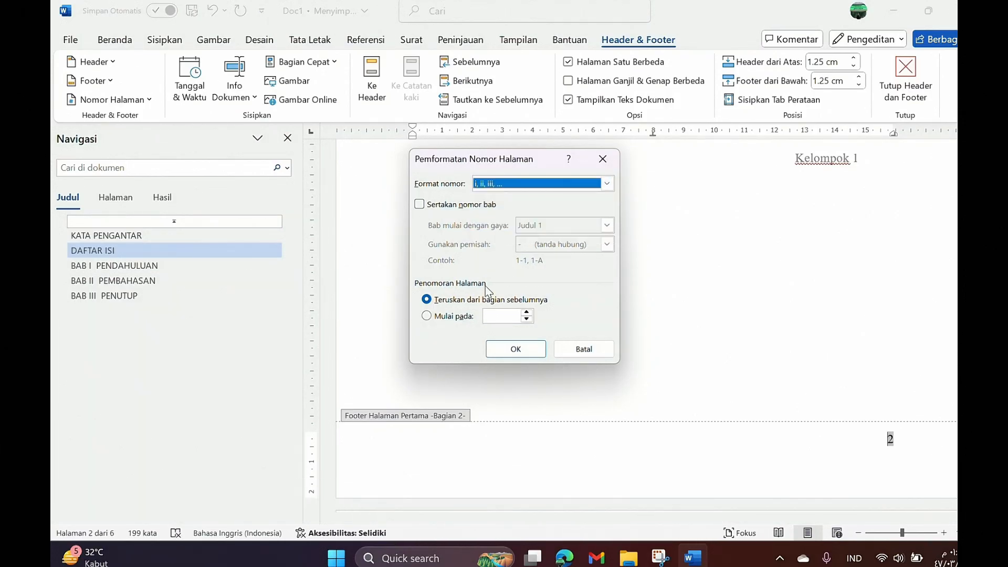
left_click(515, 349)
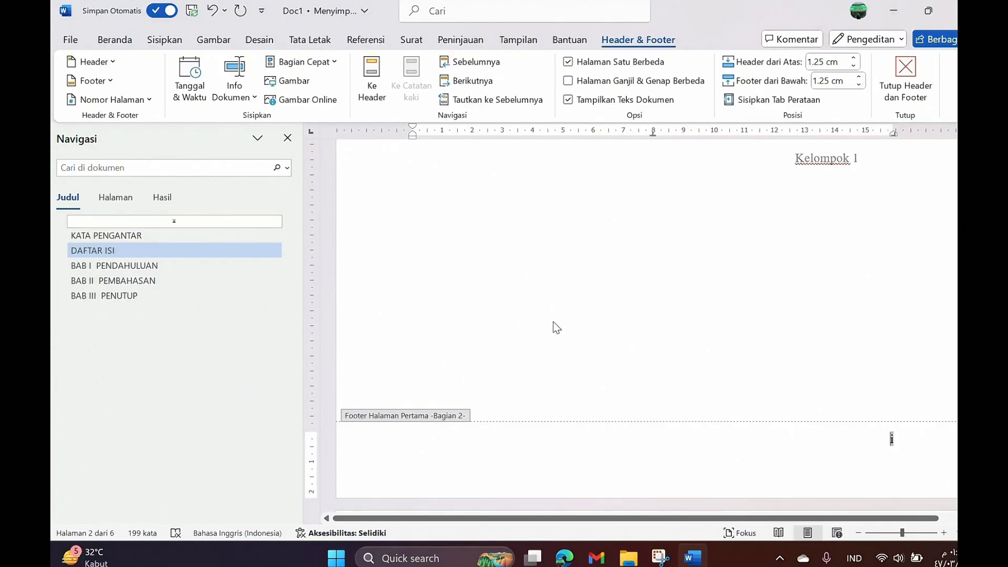
Step: Check that the cover page footer has no number, then close footer editing
scroll(600, 298, "up", 15)
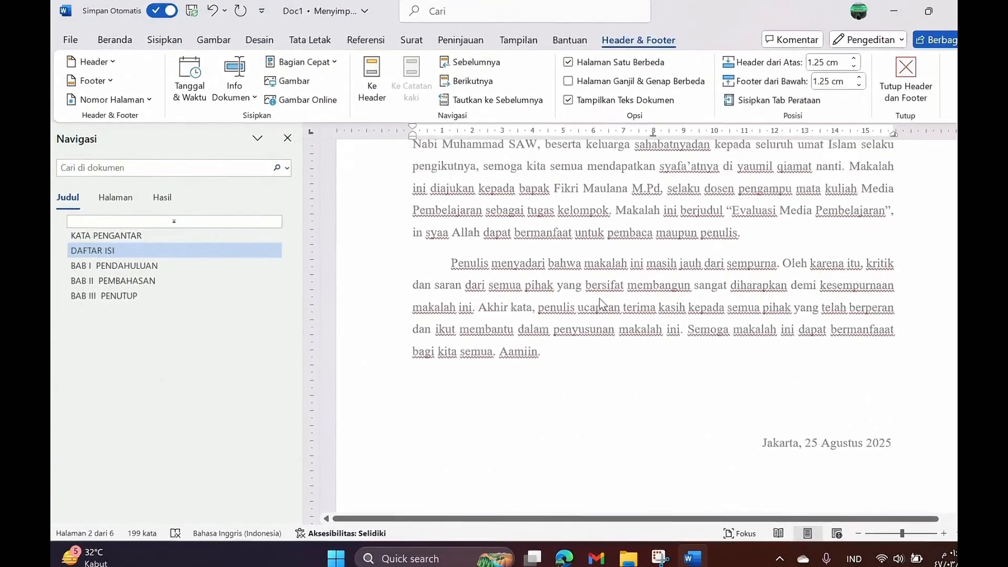
scroll(600, 298, "down", 5)
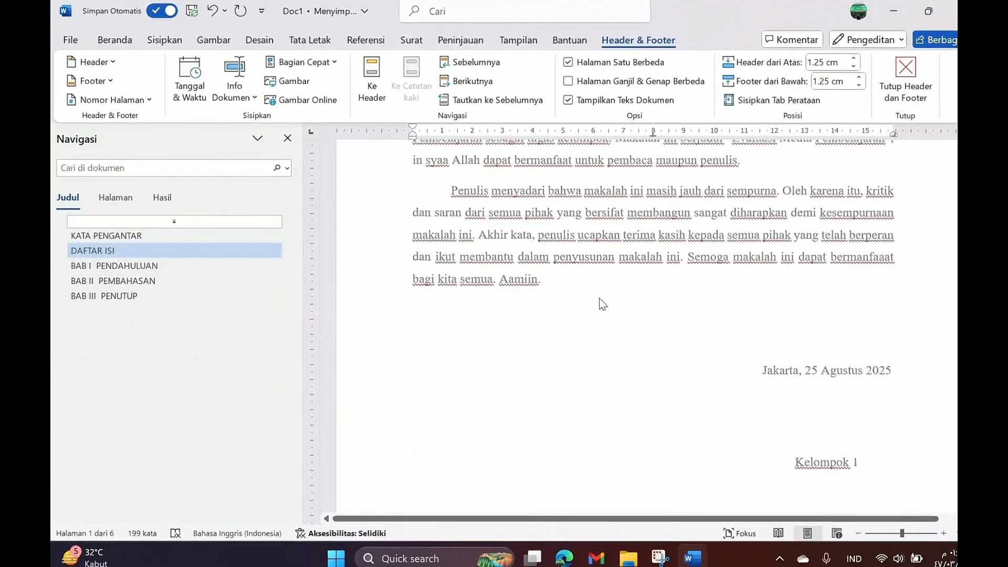
scroll(600, 298, "up", 5)
scroll(600, 297, "up", 5)
scroll(598, 298, "down", 10)
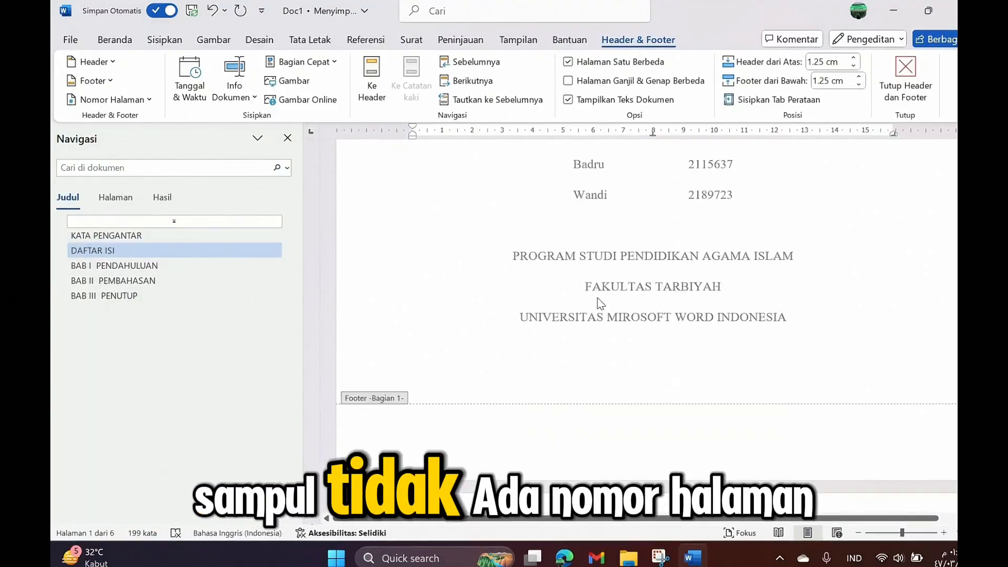
scroll(597, 304, "down", 15)
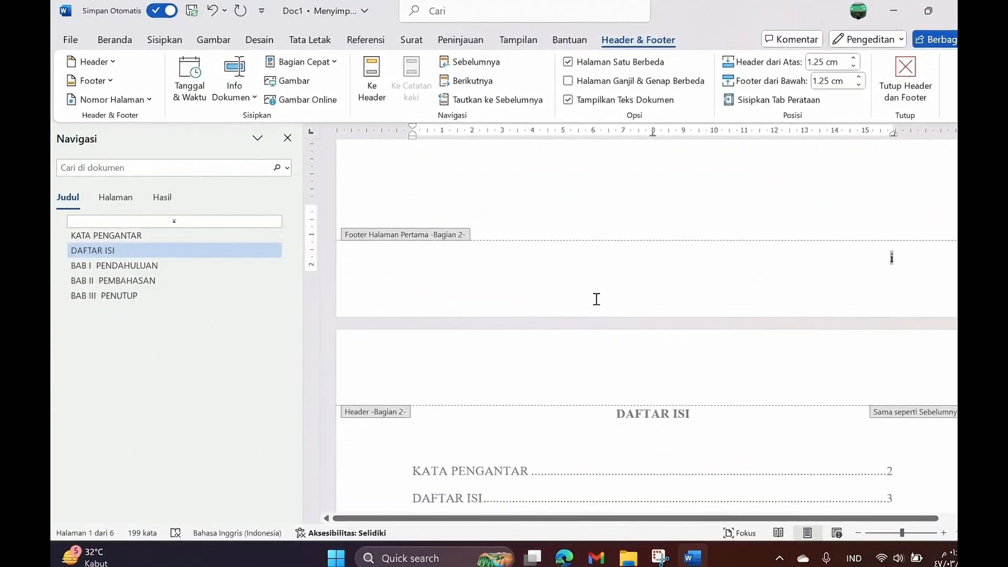
scroll(594, 300, "down", 5)
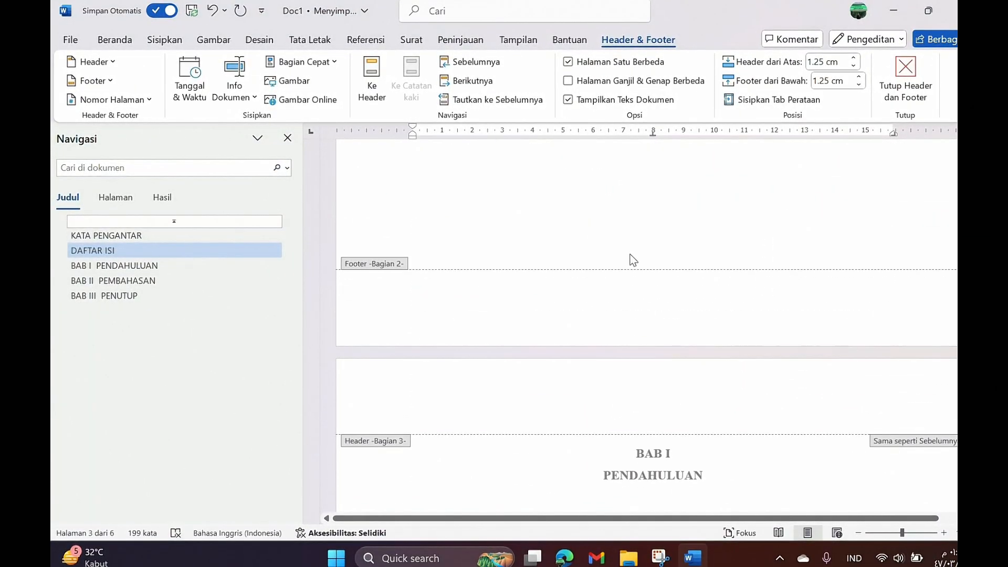
double_click(634, 219)
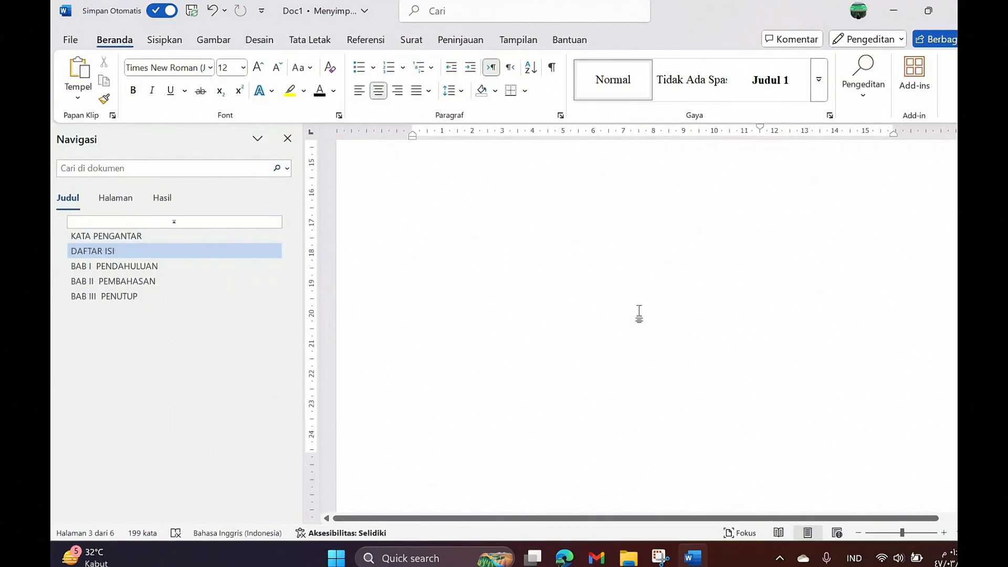
Step: Scroll to the DAFTAR ISI page and open its empty footer for editing
scroll(639, 311, "down", 2)
scroll(639, 312, "up", 15)
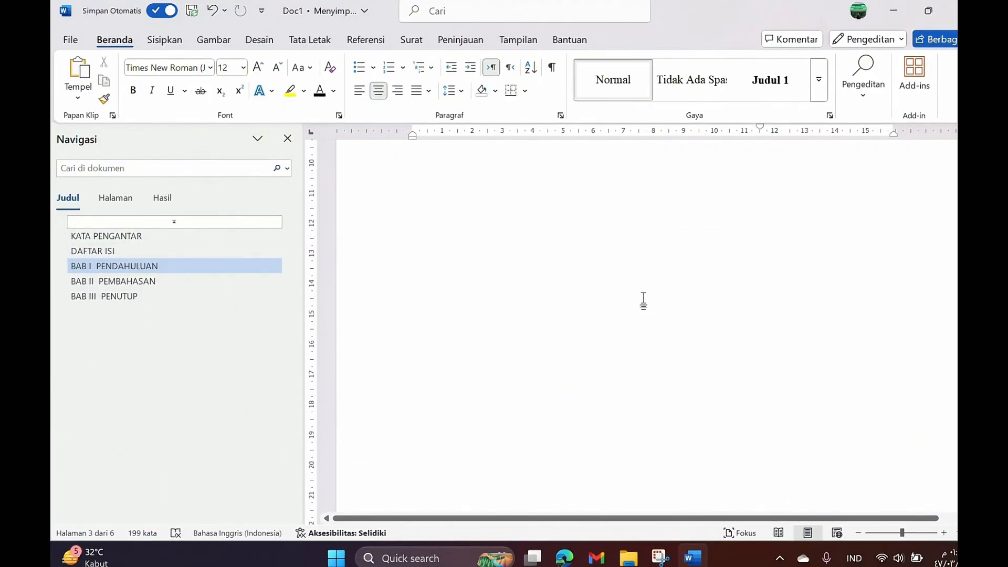
scroll(635, 287, "up", 5)
scroll(633, 287, "down", 15)
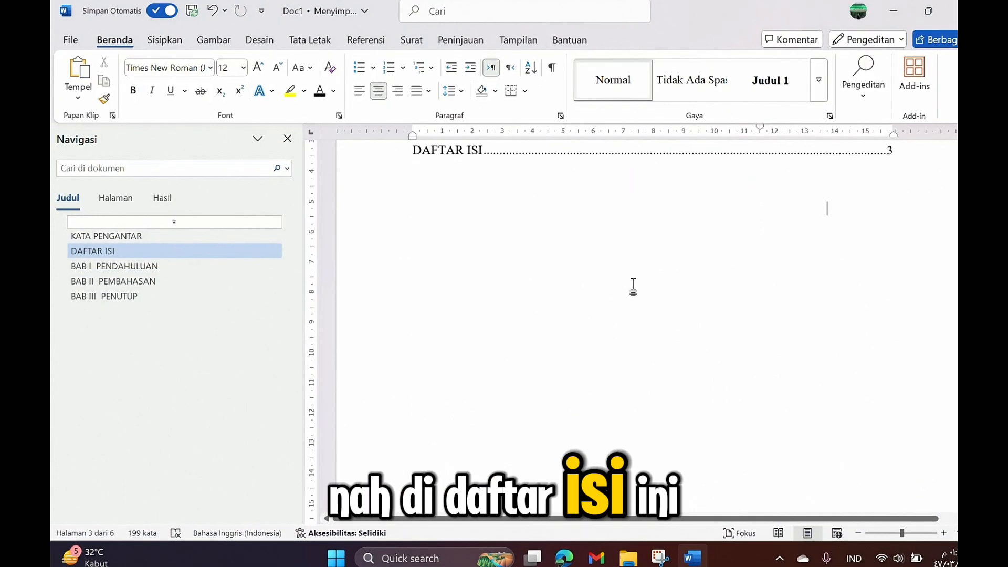
scroll(631, 288, "down", 3)
double_click(644, 269)
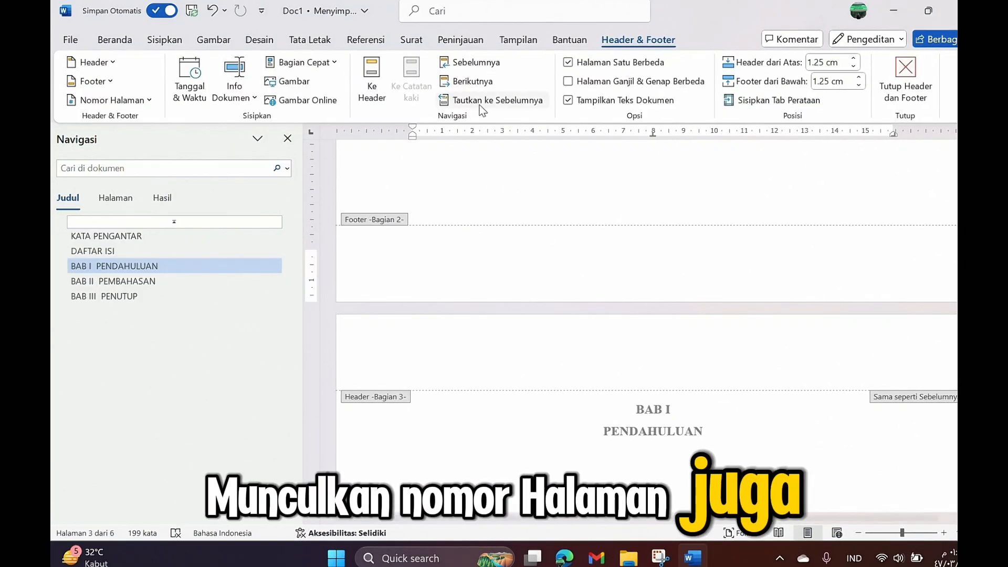
Step: Insert a Plain Number 3 bottom-right page number (ii) on the DAFTAR ISI footer
left_click(134, 99)
mouse_move(131, 141)
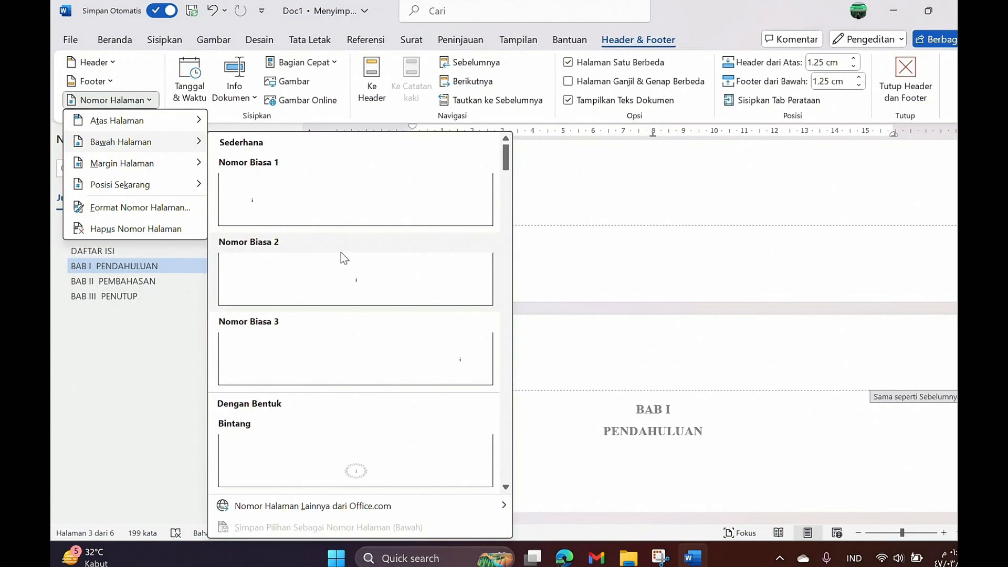
left_click(399, 341)
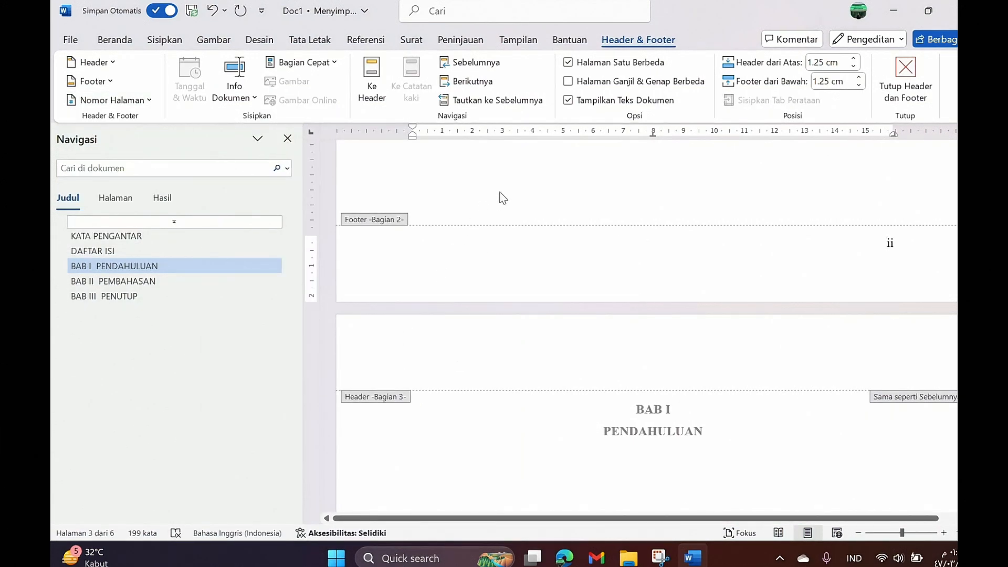
double_click(525, 181)
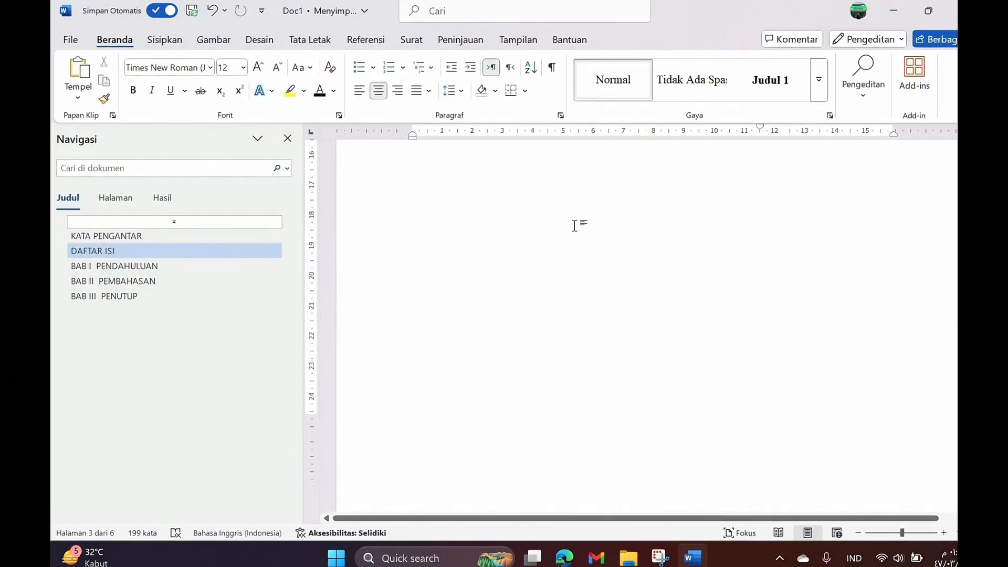
Step: Scroll through the pages to verify the numbering, then reopen the DAFTAR ISI footer
scroll(578, 225, "down", 3)
scroll(580, 222, "up", 15)
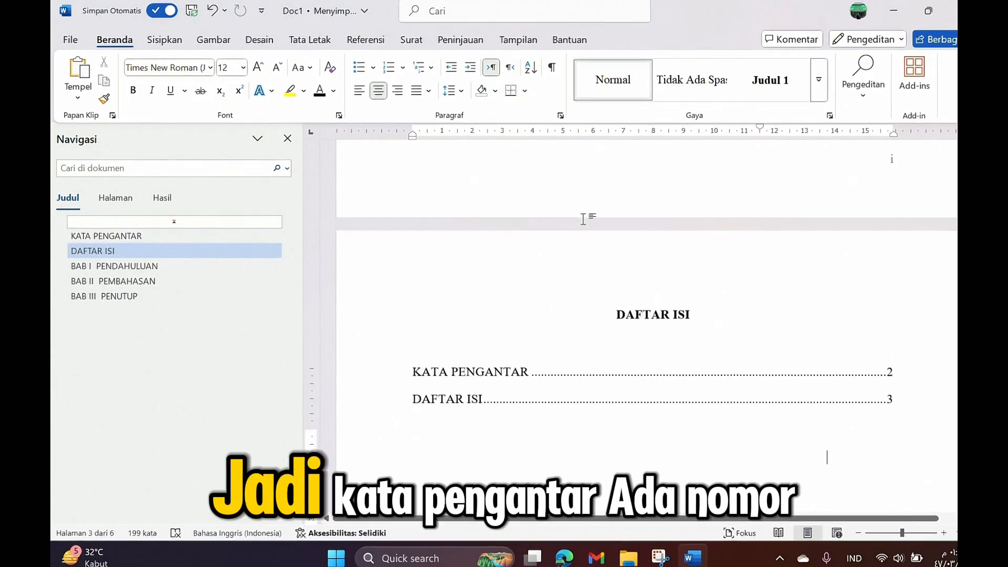
scroll(586, 219, "up", 10)
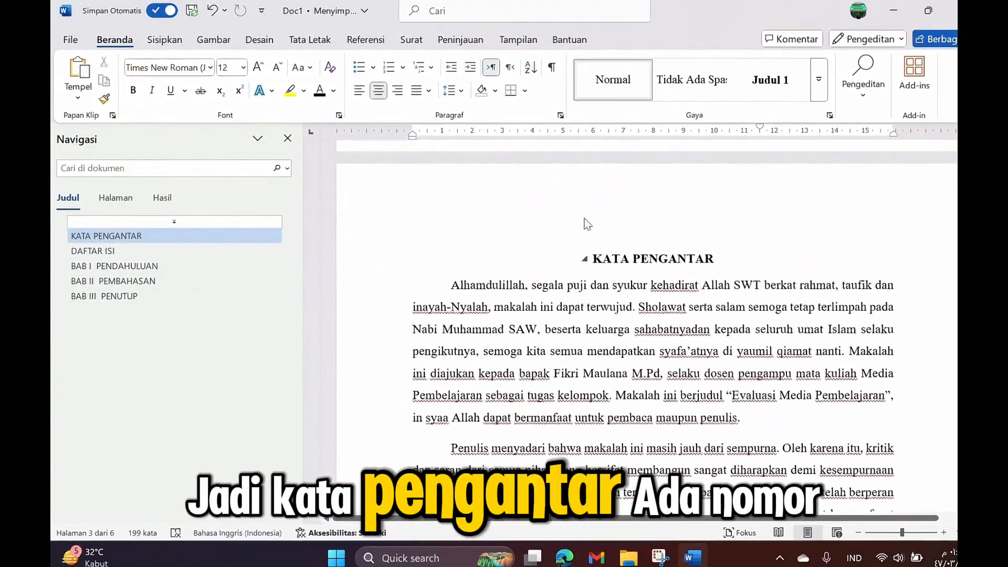
scroll(588, 224, "down", 12)
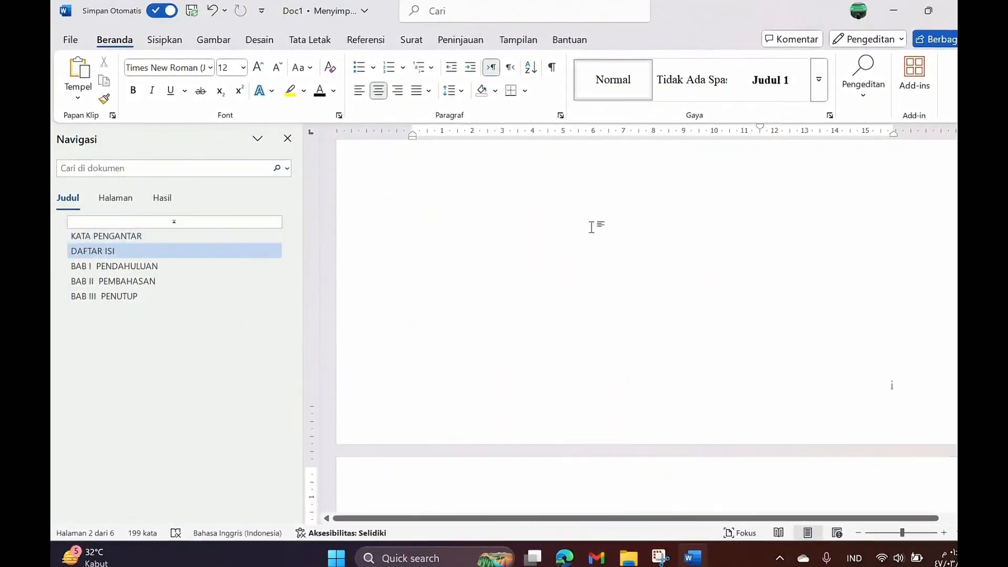
scroll(591, 227, "down", 4)
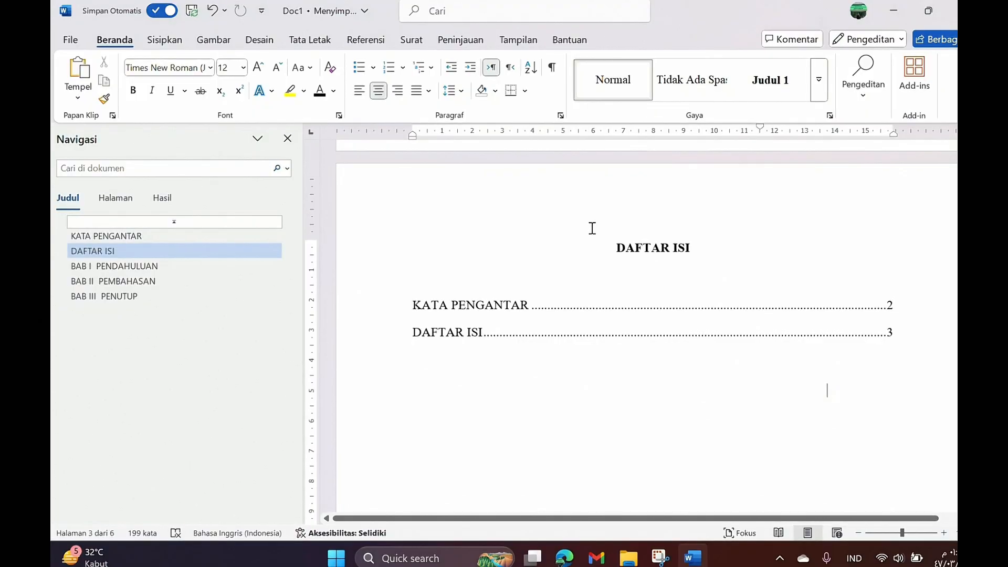
scroll(592, 227, "down", 9)
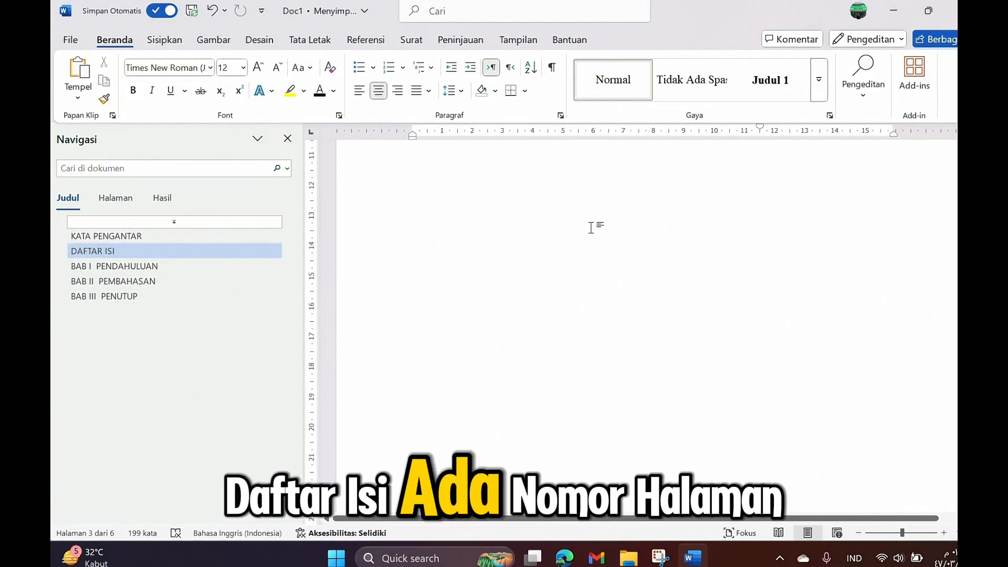
scroll(591, 226, "down", 3)
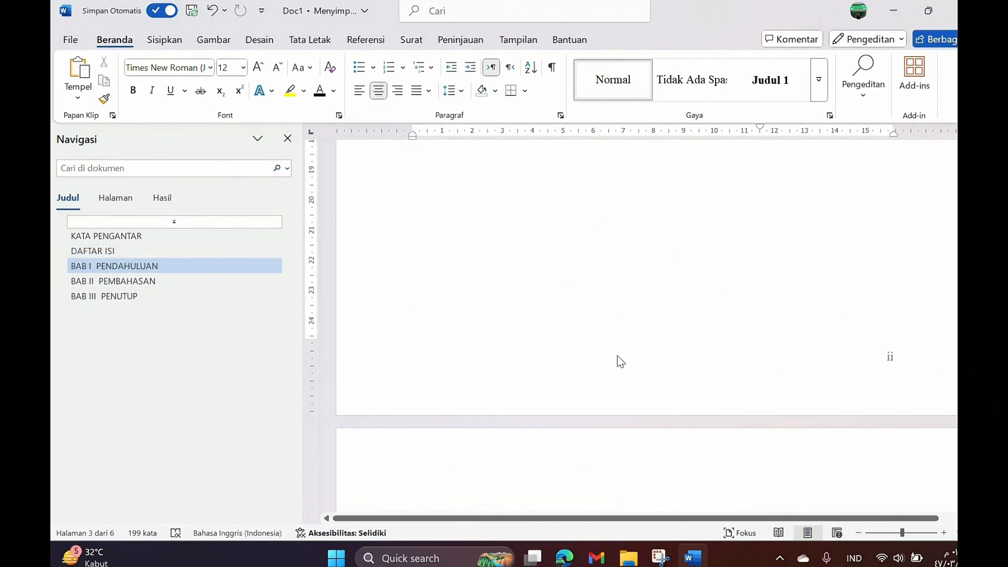
double_click(610, 375)
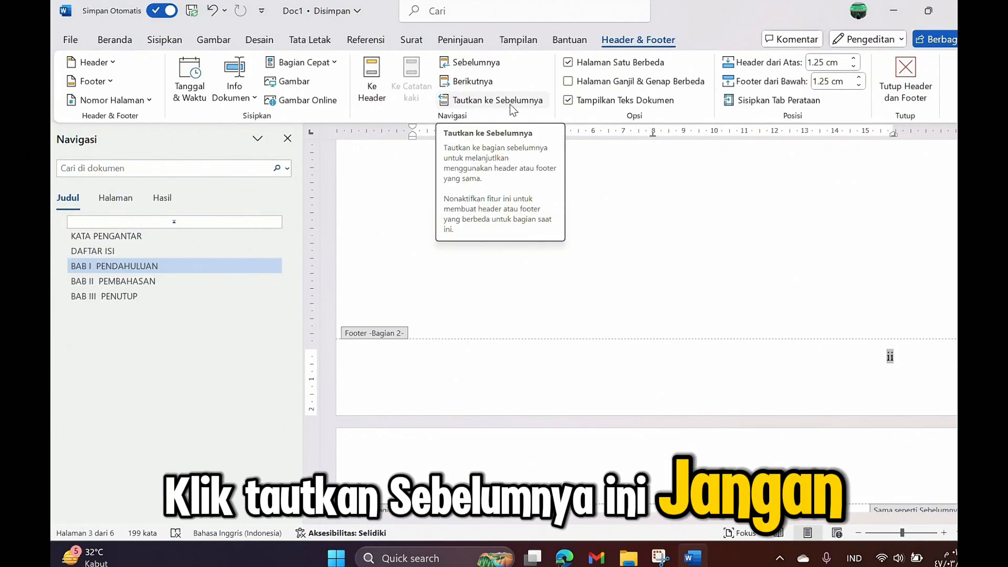
Step: Turn on Halaman Satu Berbeda for this footer and scroll down to the BAB I page
left_click(567, 63)
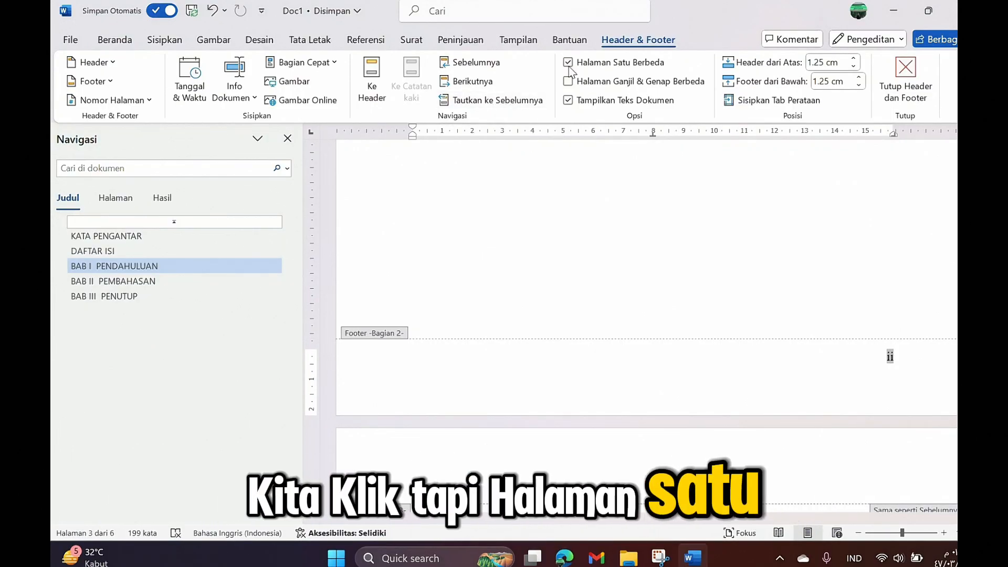
double_click(619, 197)
scroll(615, 214, "down", 3)
scroll(615, 214, "down", 5)
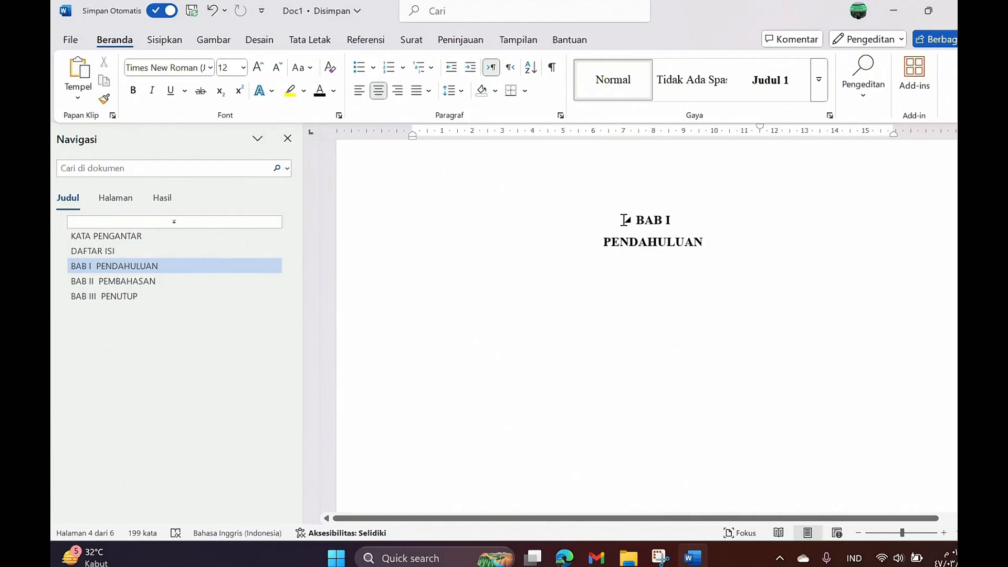
scroll(628, 217, "down", 1)
scroll(703, 236, "down", 10)
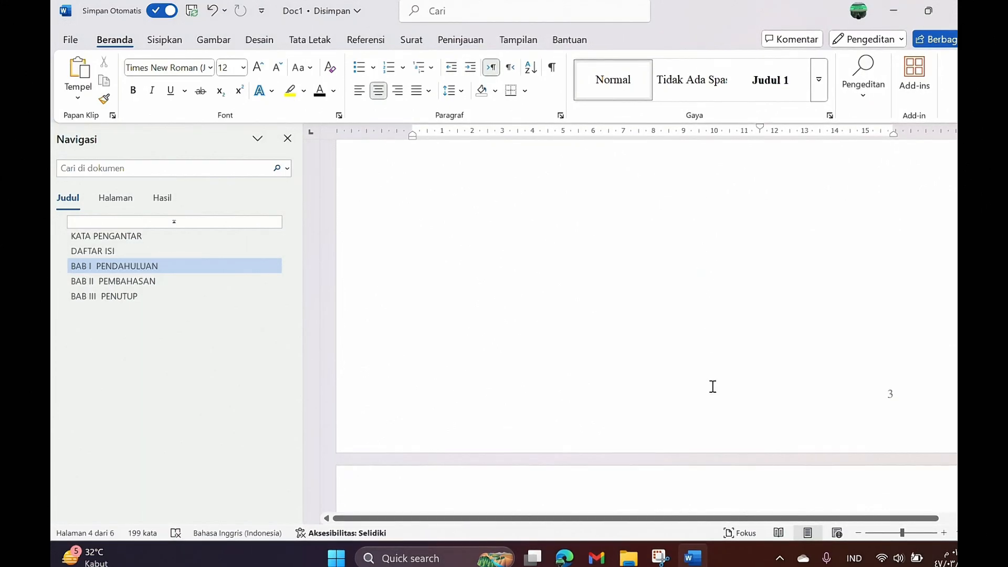
Step: Unlink the BAB I footer, give it a different first page, and restart numbering at 1
double_click(697, 405)
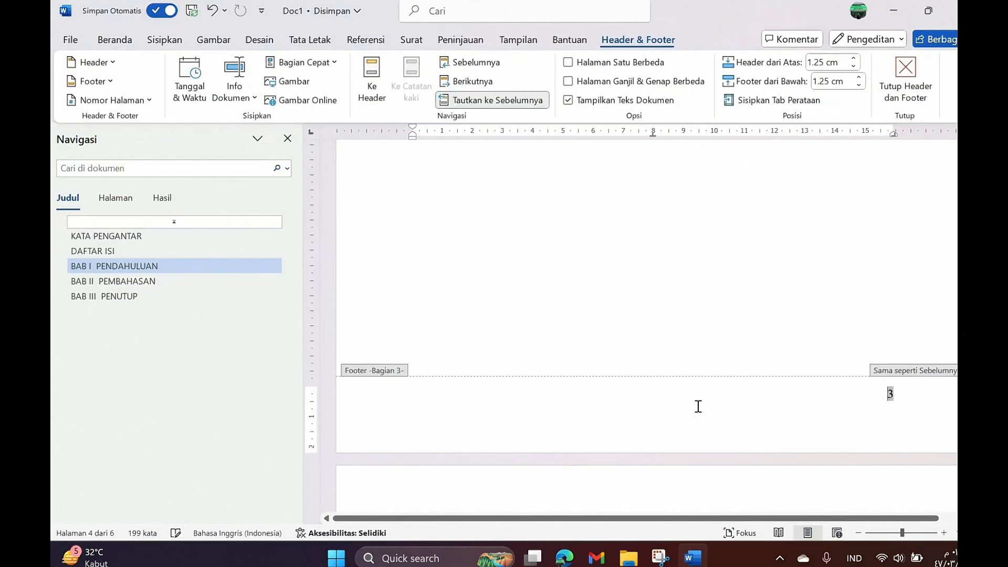
left_click(514, 104)
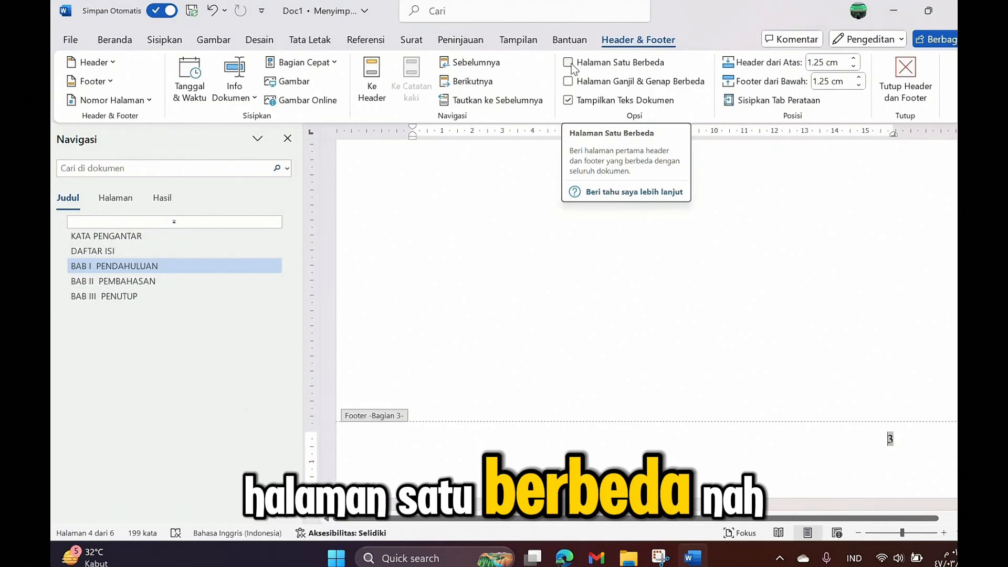
left_click(568, 63)
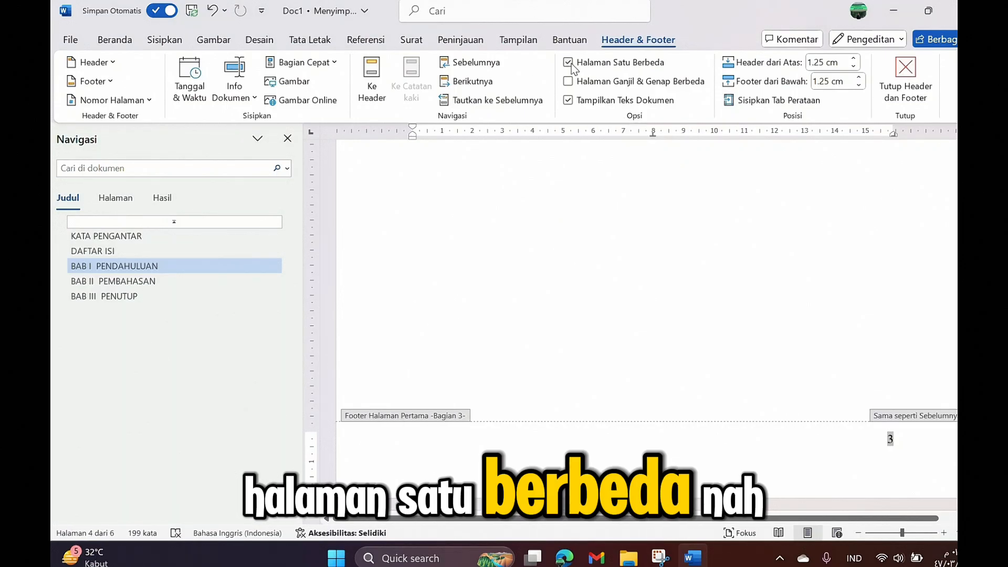
left_click(111, 99)
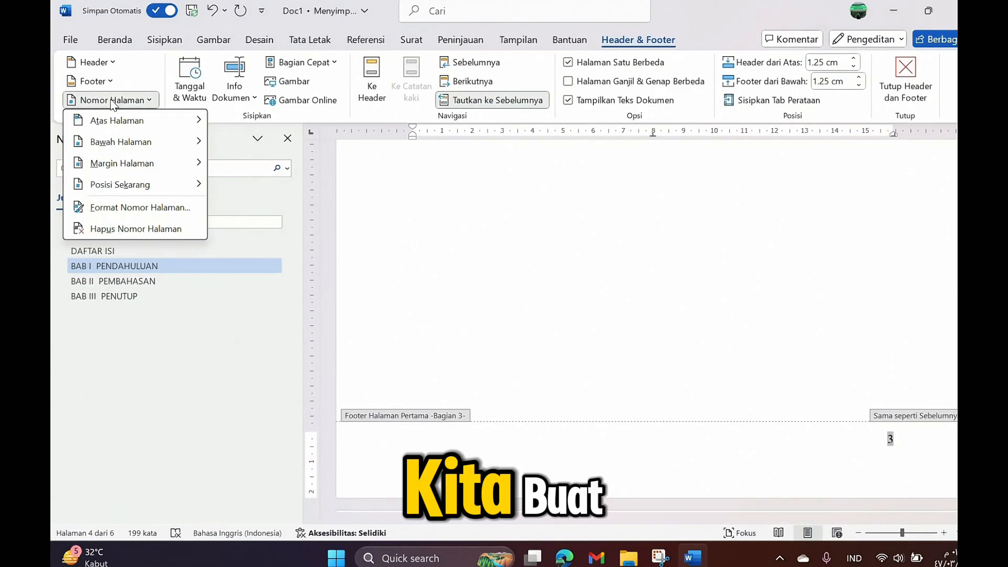
left_click(125, 208)
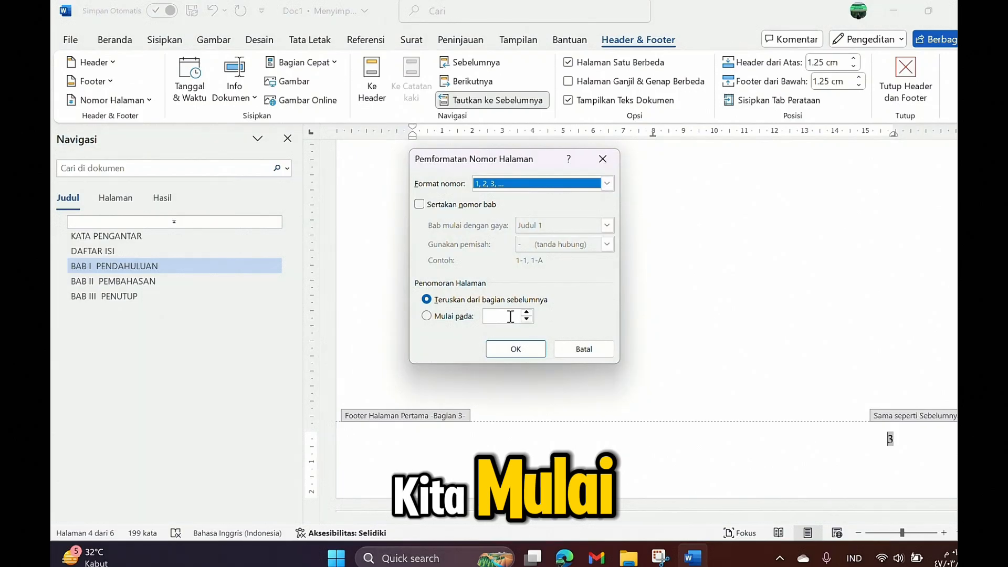
left_click(443, 317)
left_click(527, 350)
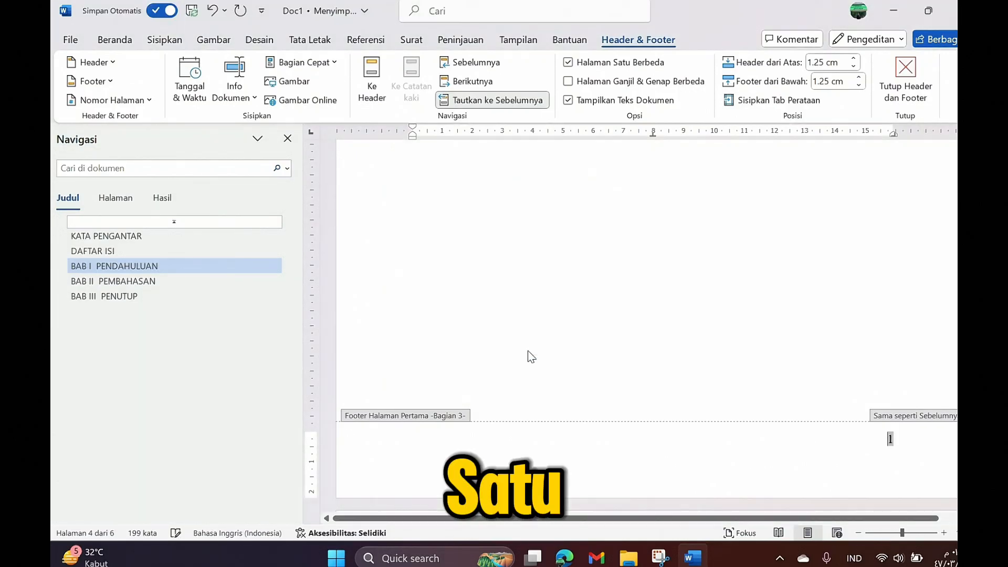
double_click(684, 291)
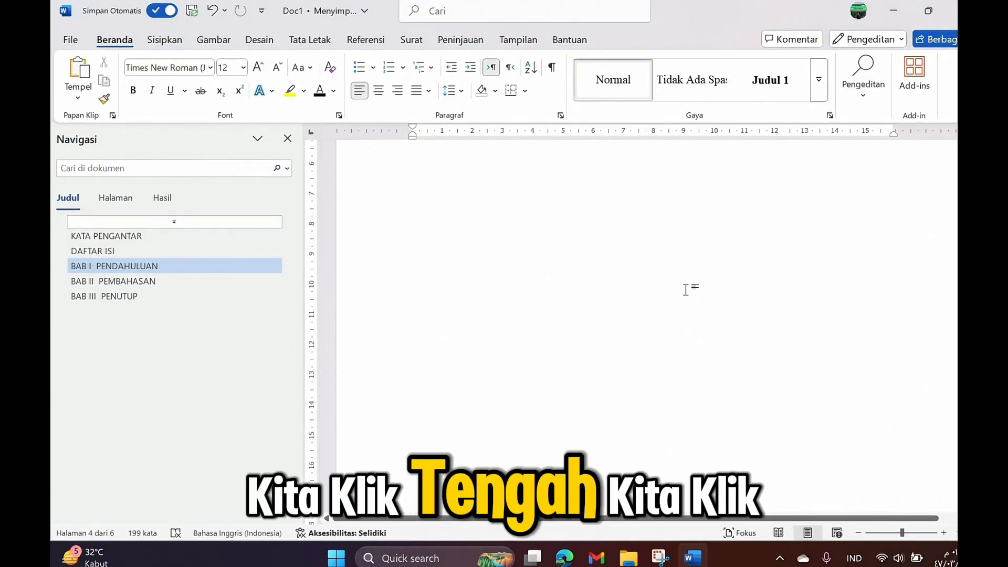
scroll(682, 285, "up", 3)
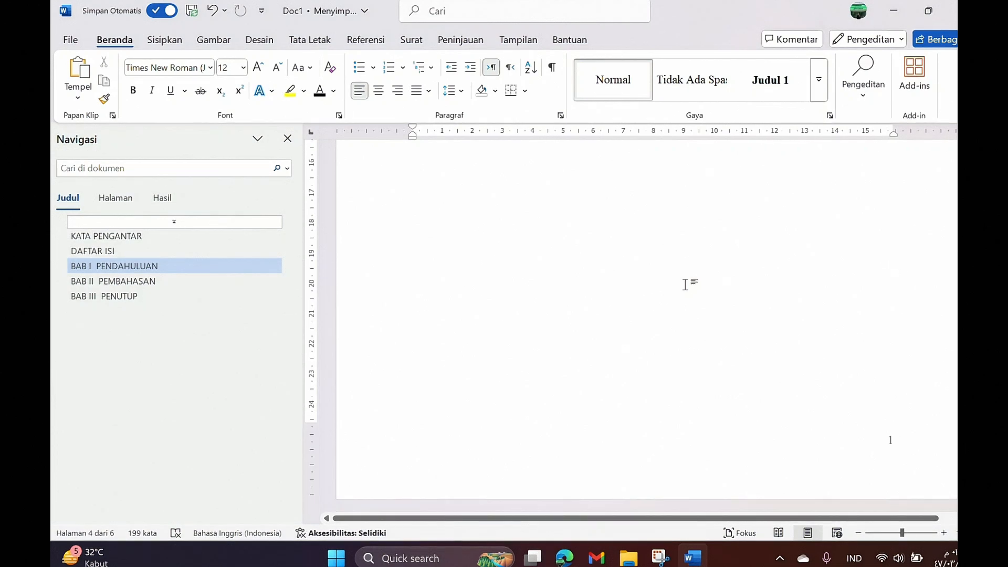
scroll(676, 253, "up", 3)
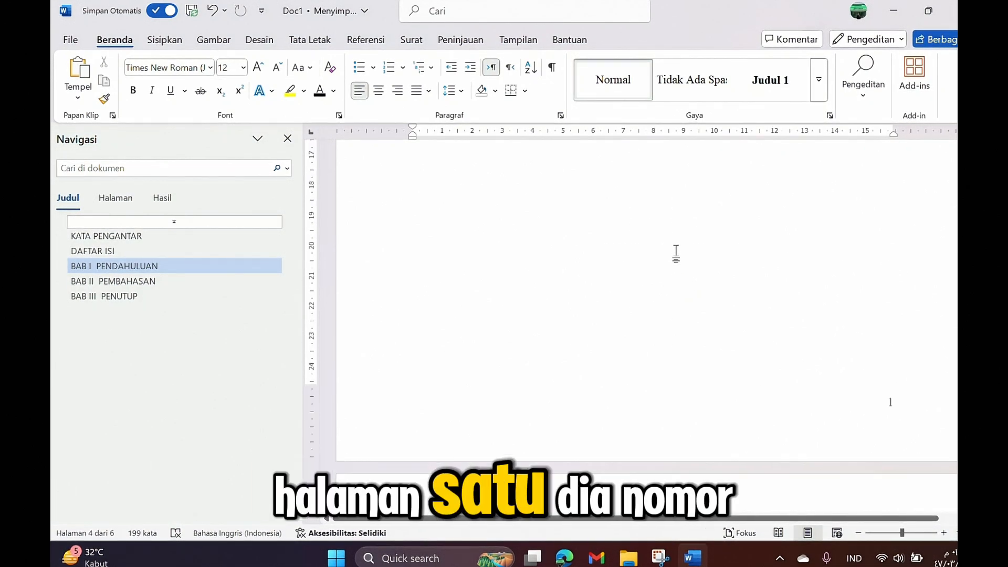
scroll(676, 253, "down", 12)
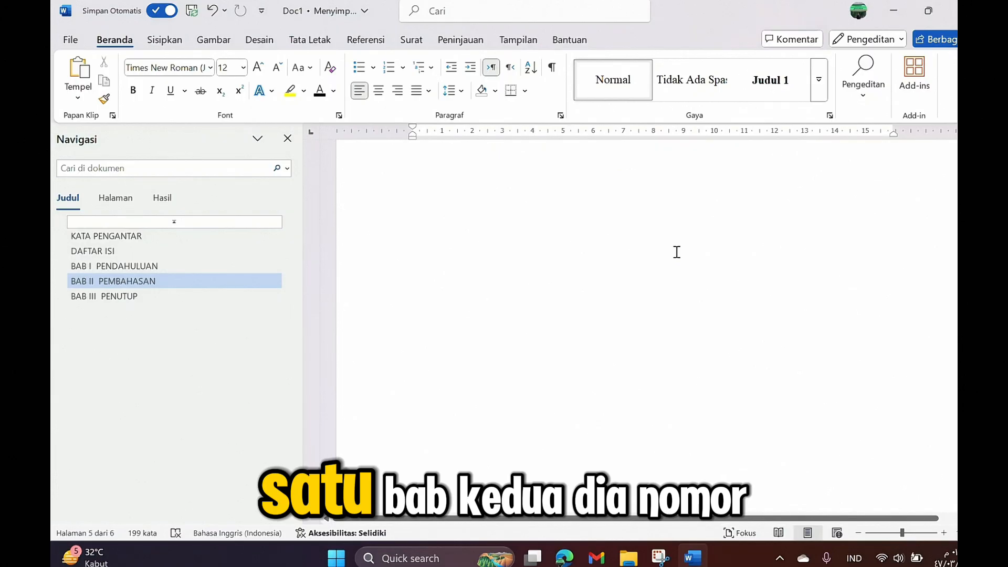
scroll(677, 253, "down", 10)
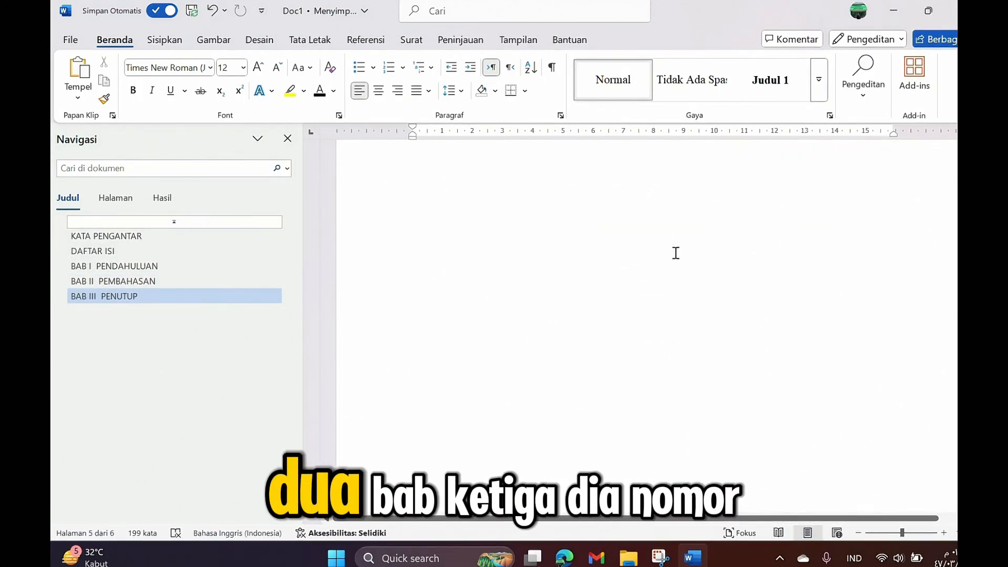
scroll(675, 253, "up", 1)
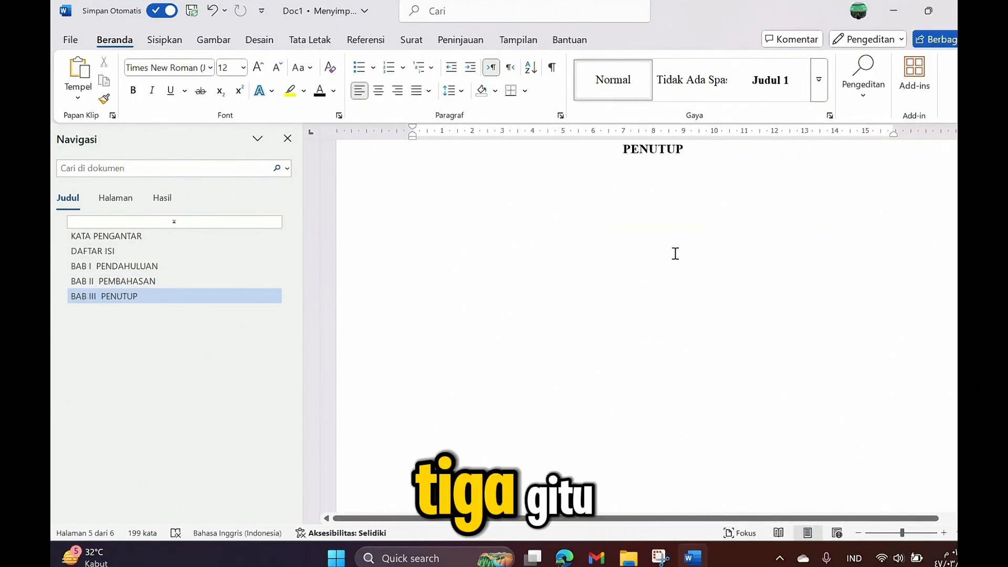
scroll(675, 253, "up", 10)
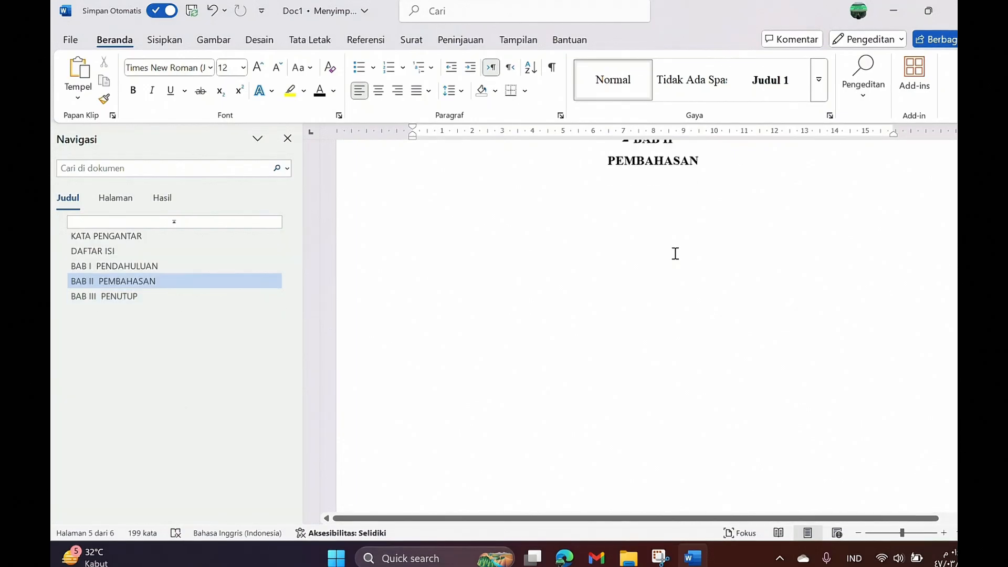
scroll(674, 254, "up", 10)
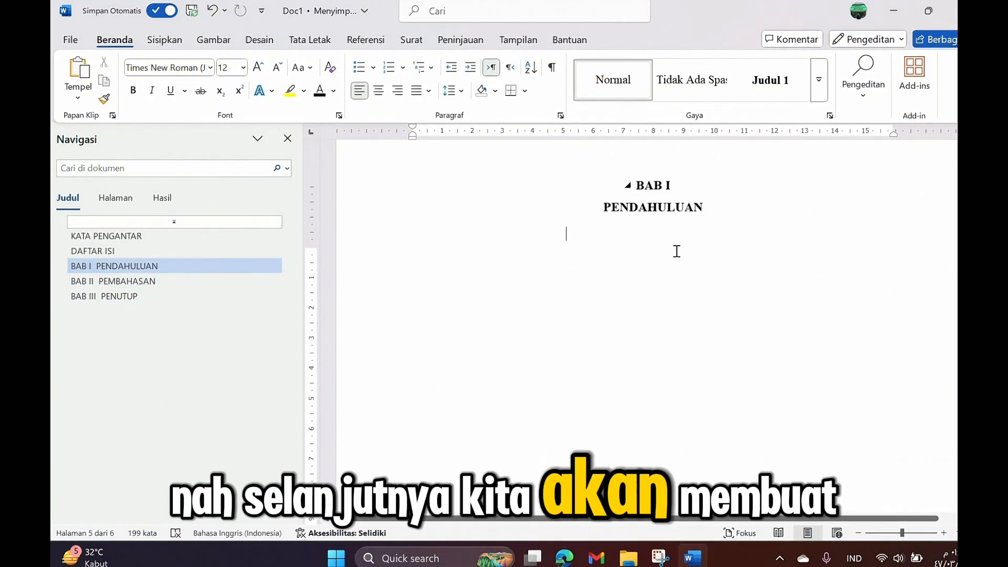
scroll(675, 252, "up", 2)
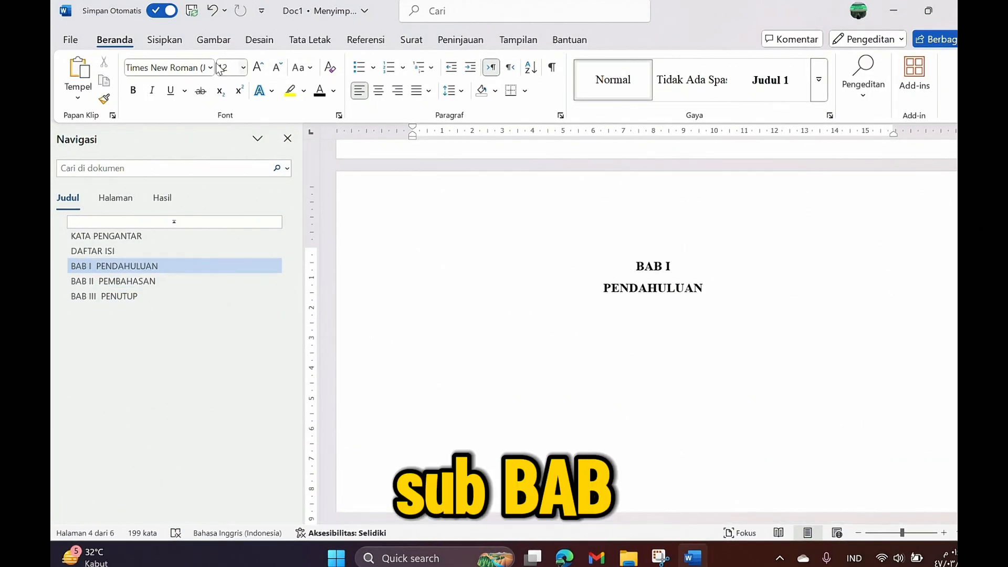
Step: Add the Judul 2 subheading 'A. Latar Belakang' under PENDAHULUAN
left_click(818, 79)
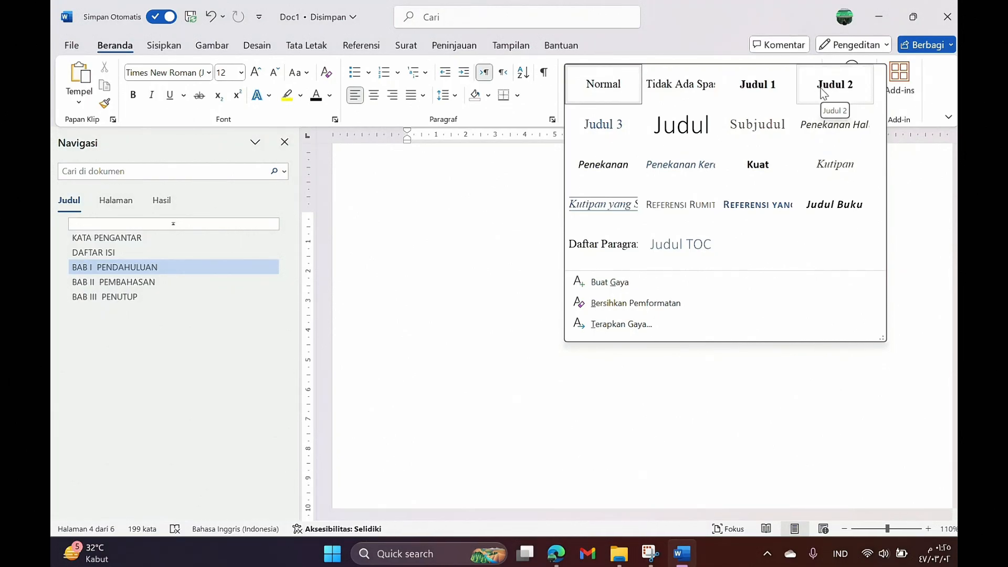
left_click(823, 93)
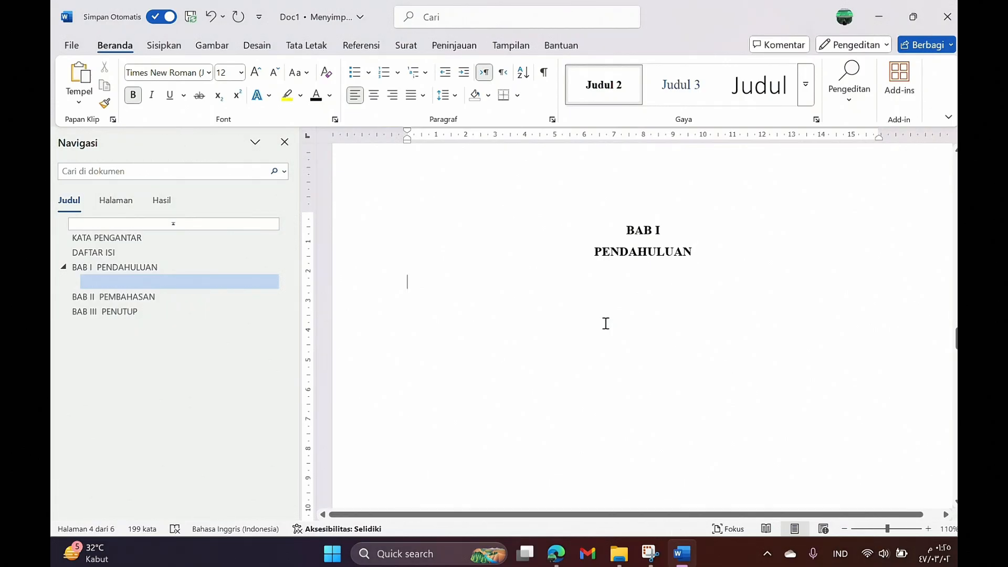
type("a")
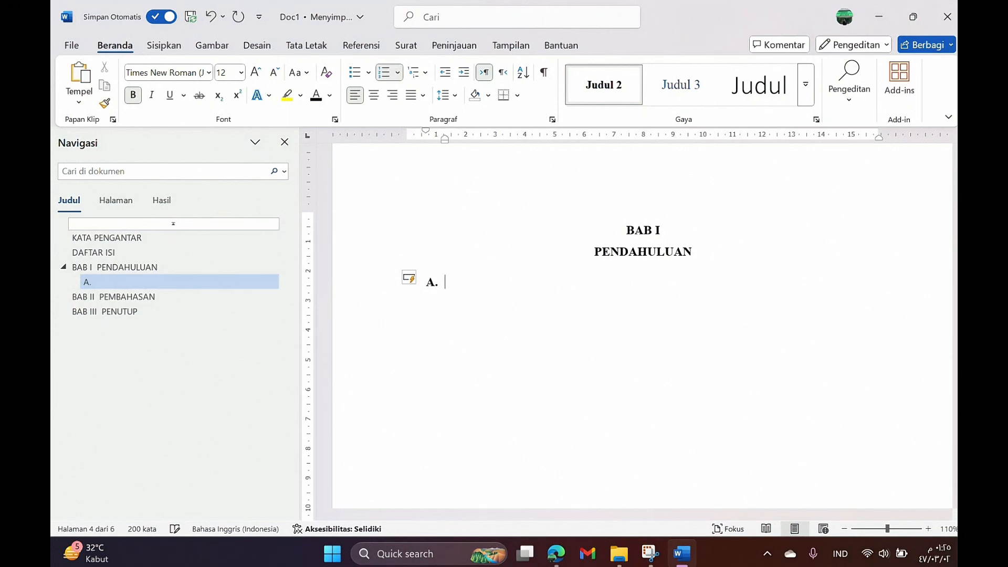
type("l")
key("BackSpace")
key("Caps_Lock")
type("L")
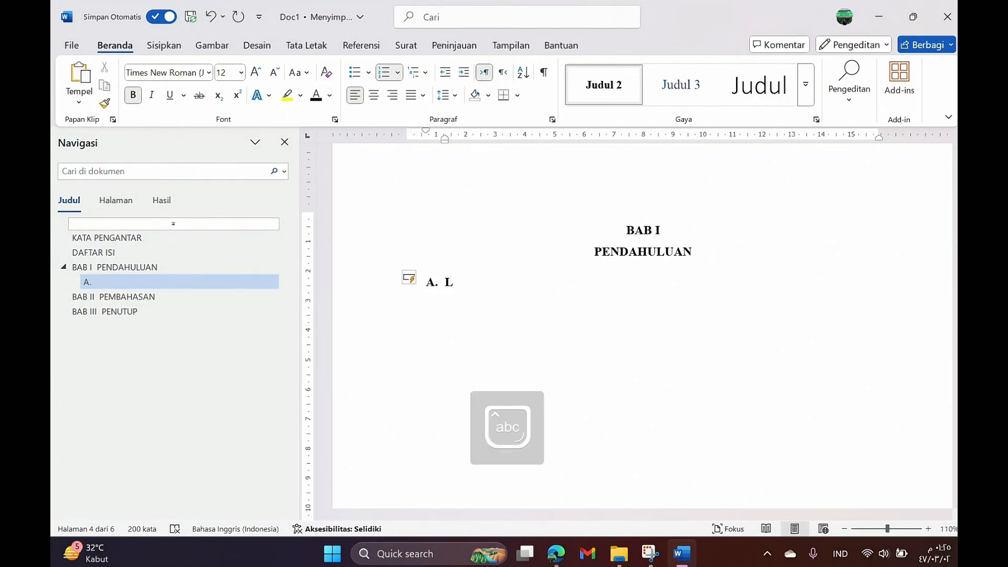
type("atar Be")
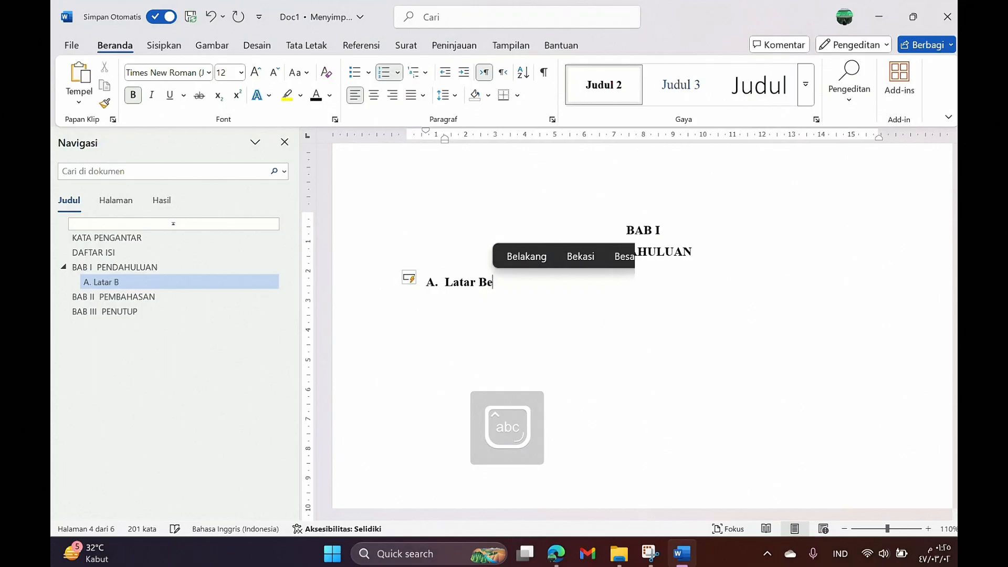
type("lakang")
key("Return")
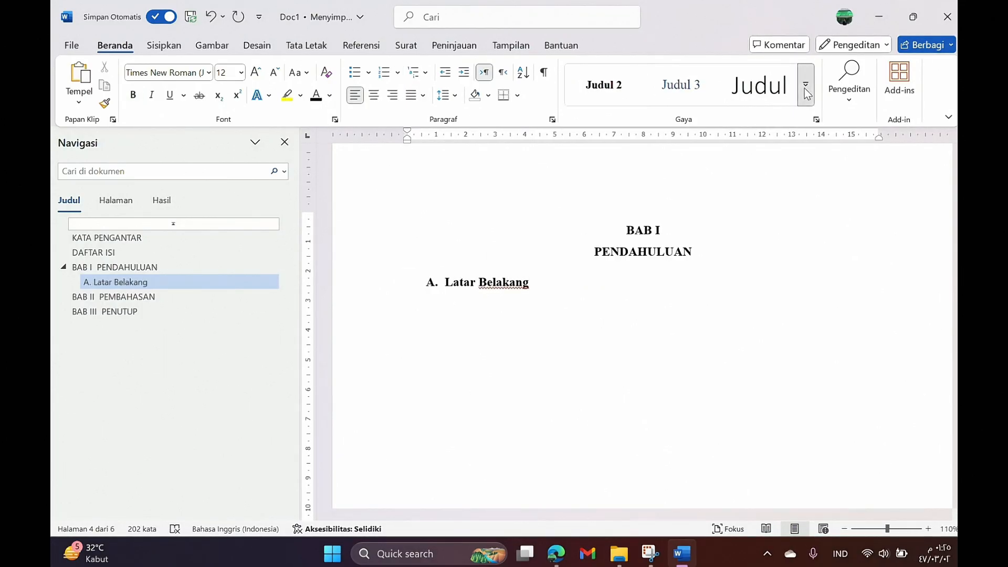
Step: Add Judul 2 subheadings 'B. Eumusan Masalah' and 'C. Tujuan Penulisan', then select subheadings A–C
left_click(807, 93)
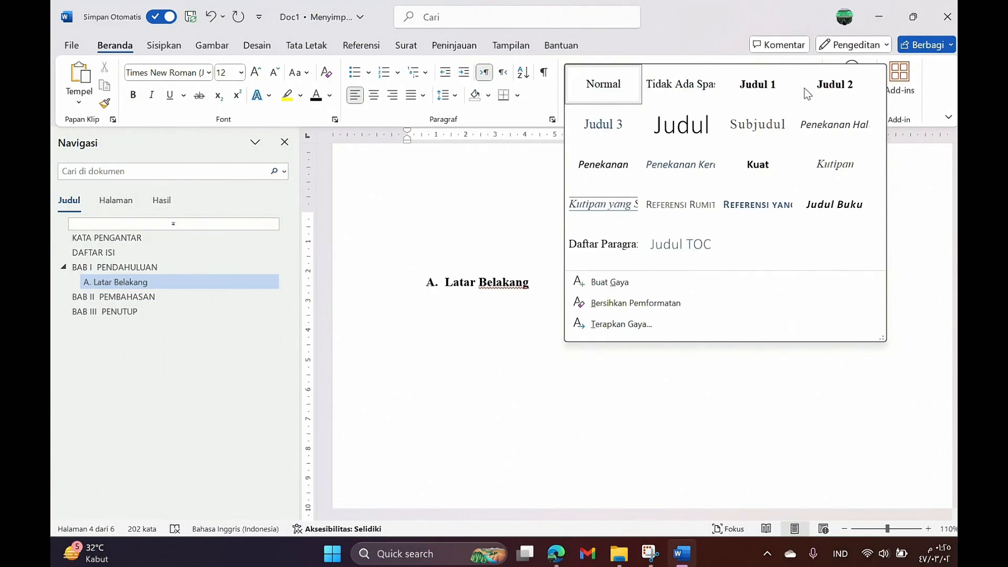
left_click(830, 101)
type("B")
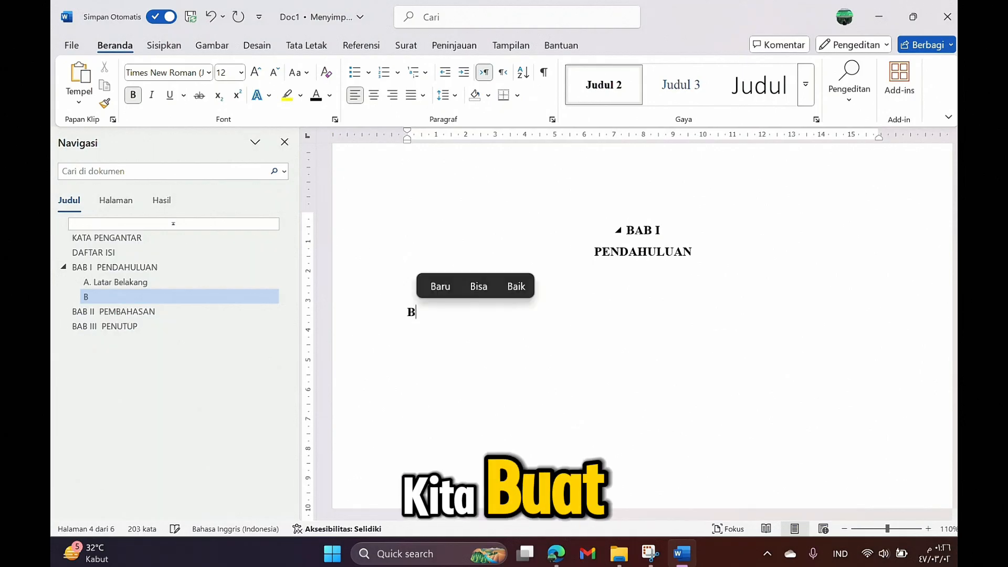
type(". Eumusan")
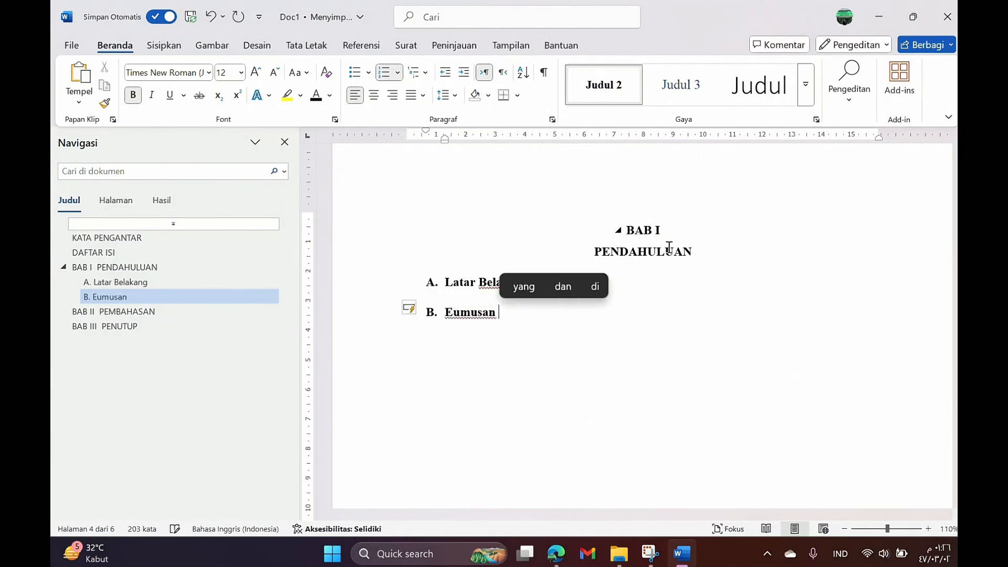
type(" Masalah")
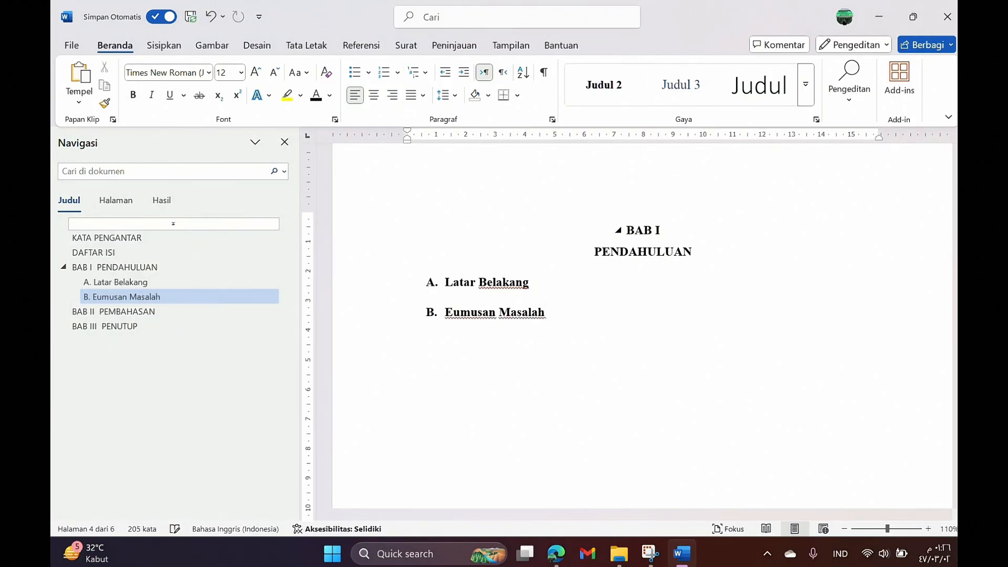
left_click(625, 84)
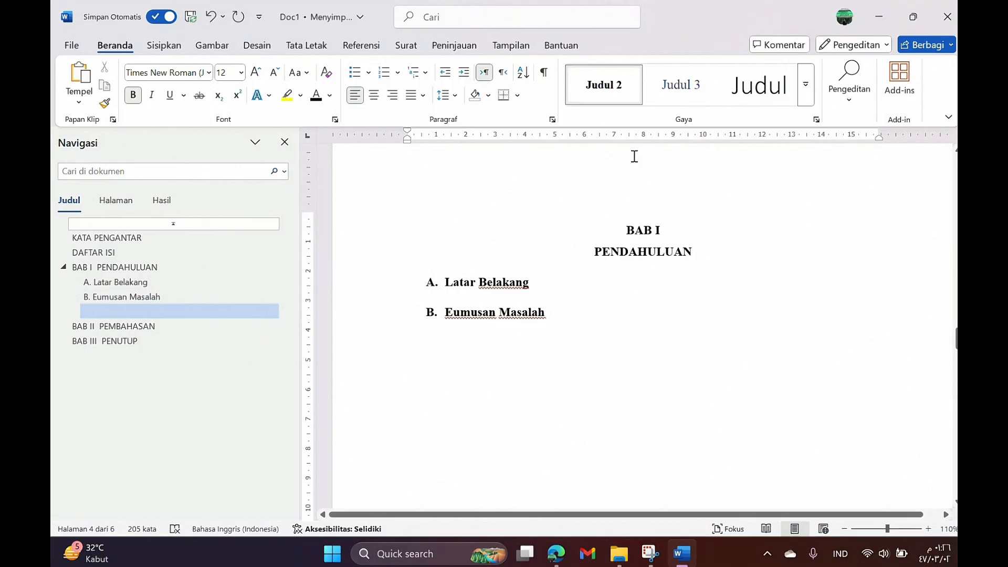
type("C.")
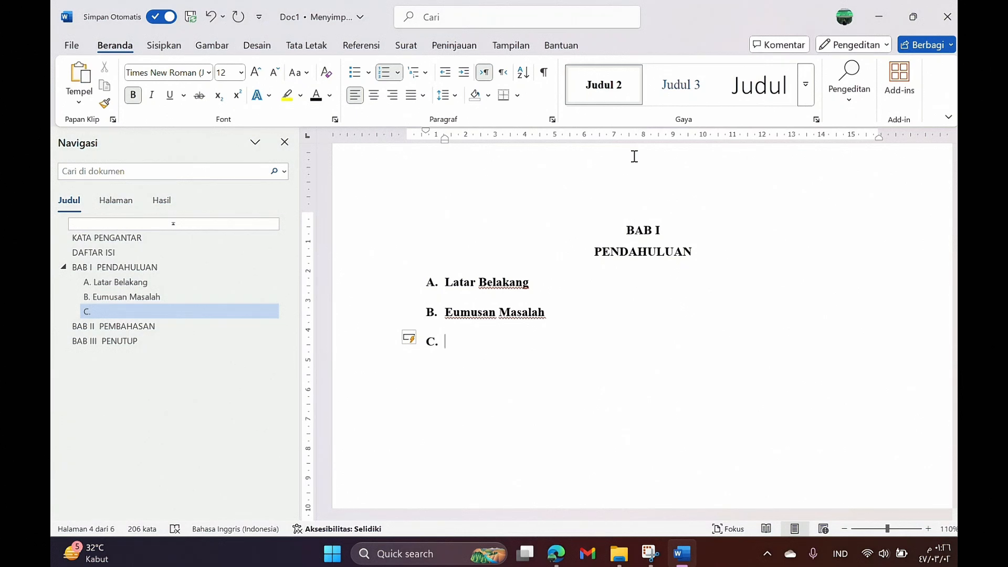
type("Tu")
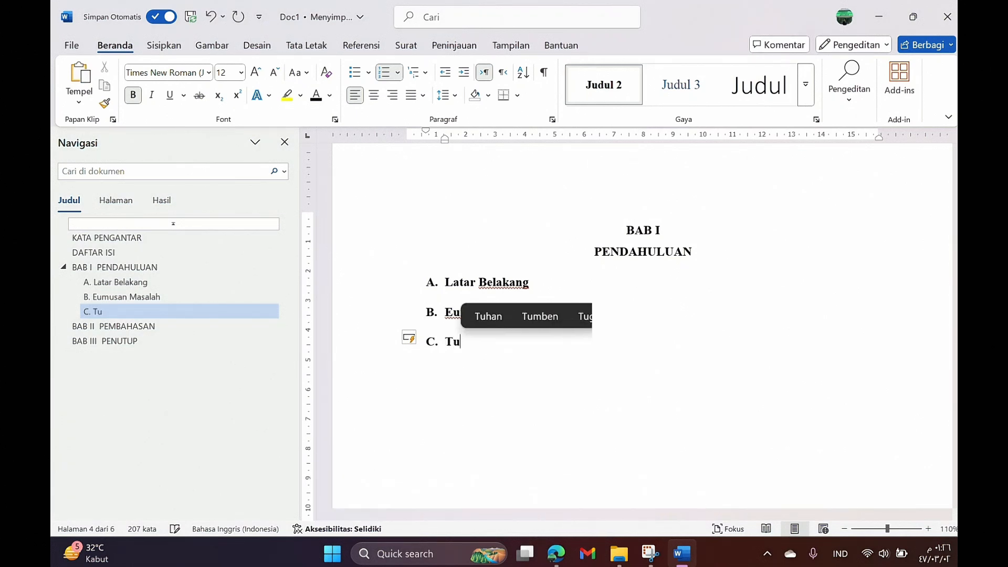
type("juan ")
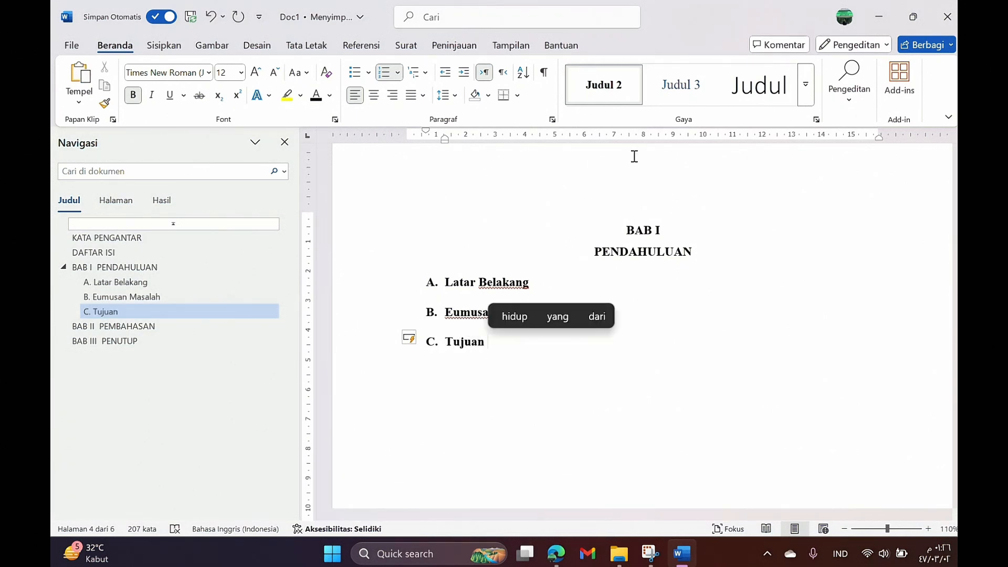
type("Penulisan")
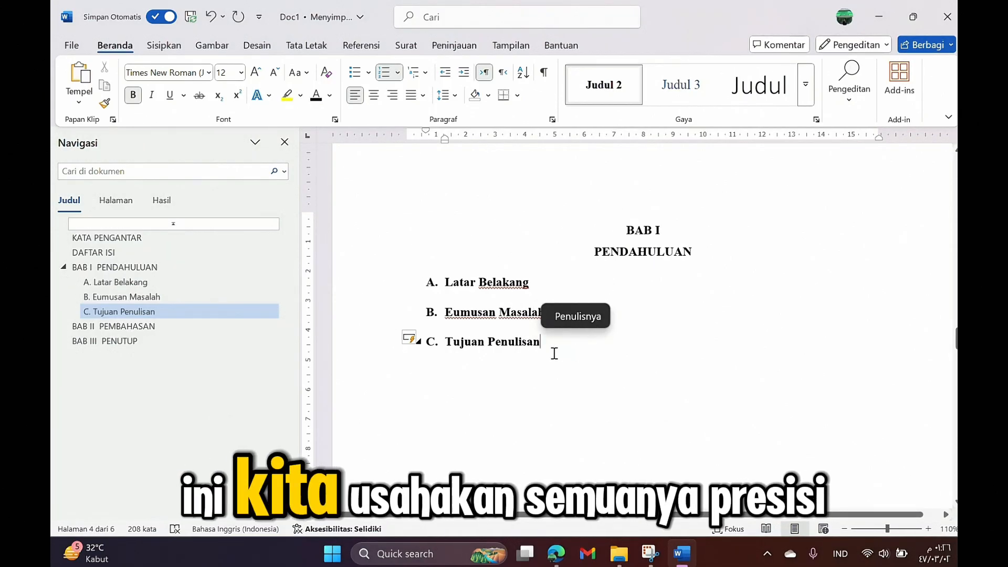
left_click_drag(553, 350, 463, 285)
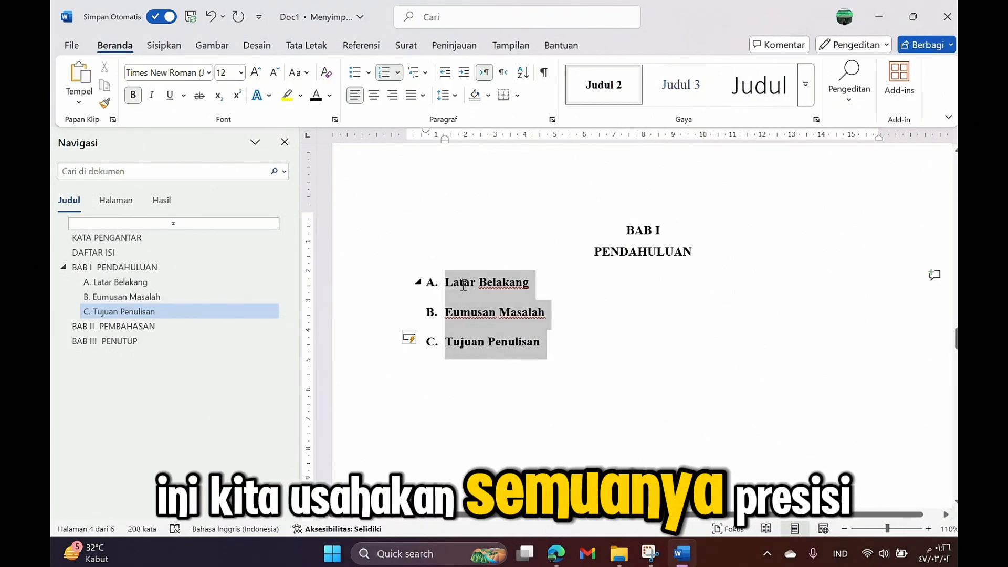
Step: Deselect the subheadings and scroll down to the BAB II PEMBAHASAN page (page 5)
left_click(577, 378)
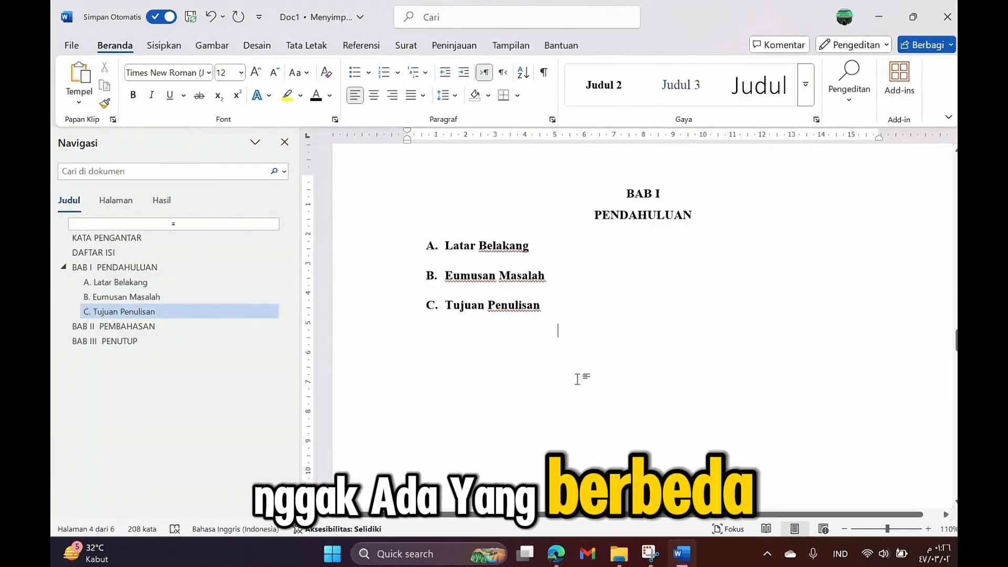
scroll(593, 371, "down", 5)
scroll(596, 367, "down", 10)
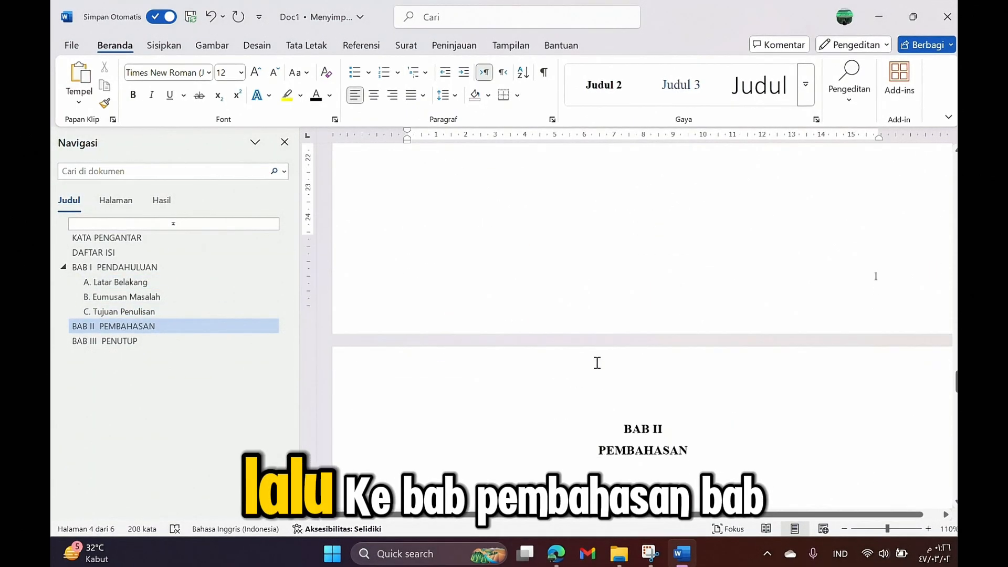
scroll(656, 368, "down", 1)
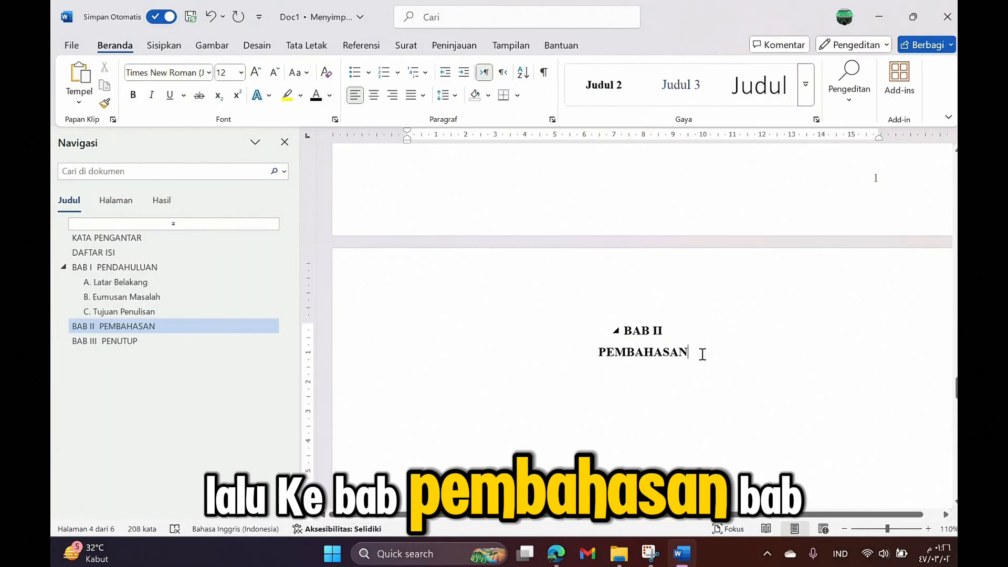
scroll(708, 336, "down", 2)
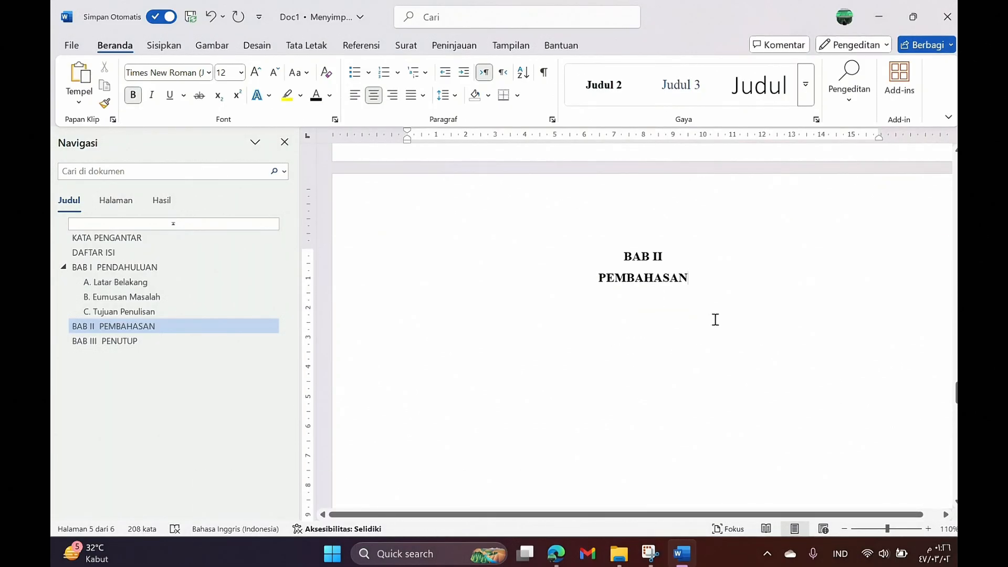
Step: Add the Judul 2 subheading 'A. Teknologi' below PEMBAHASAN
key("Return")
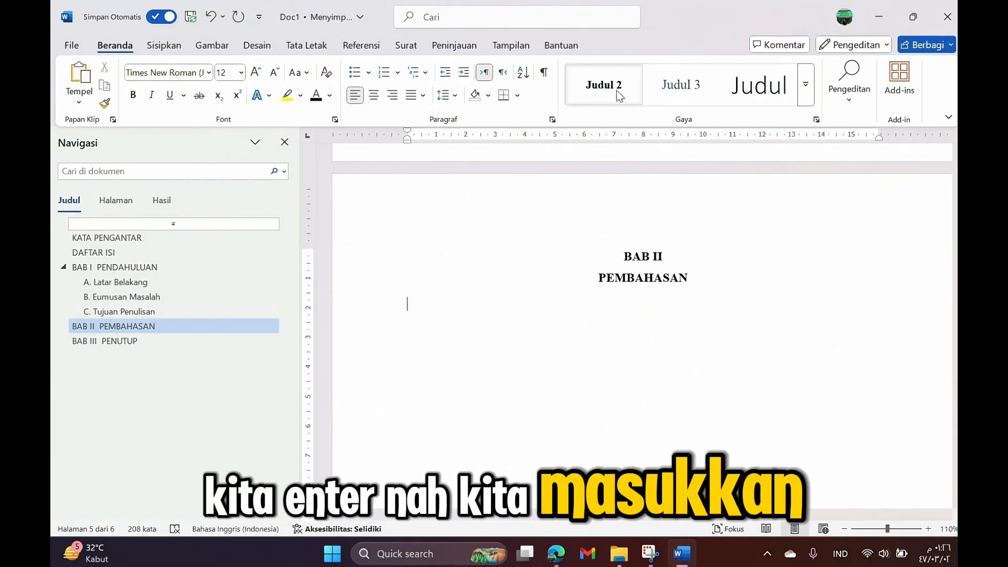
left_click(617, 93)
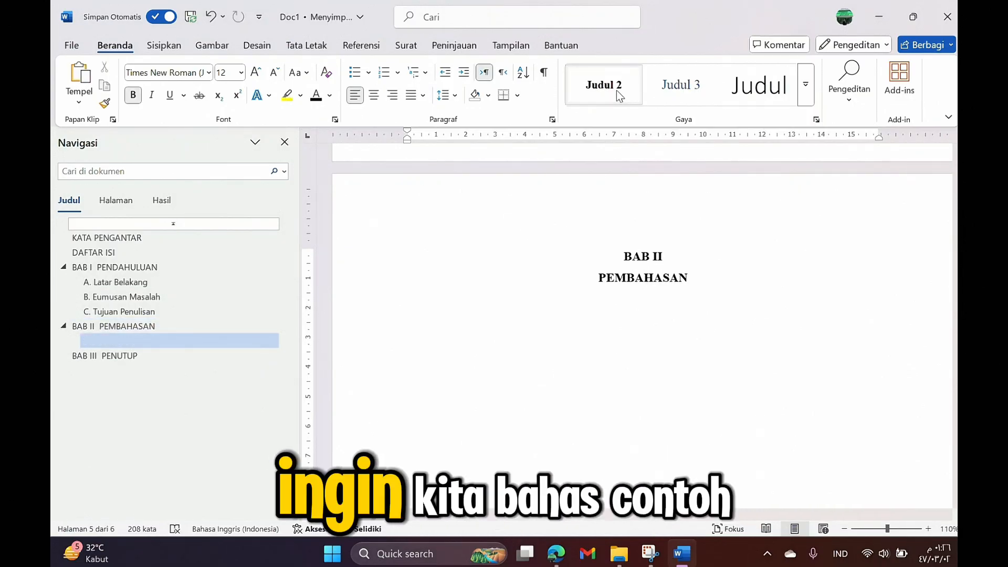
type("A.")
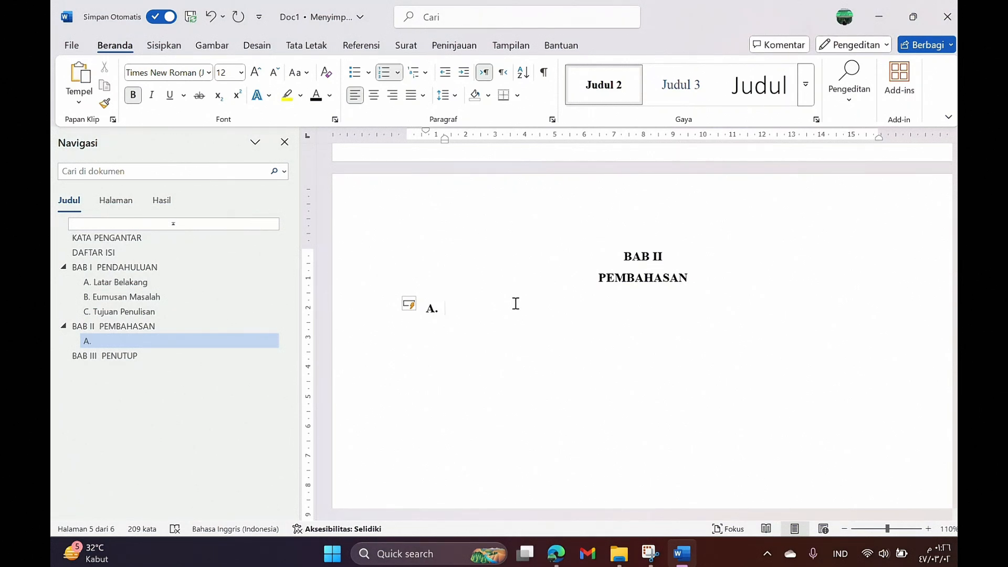
type("Tek")
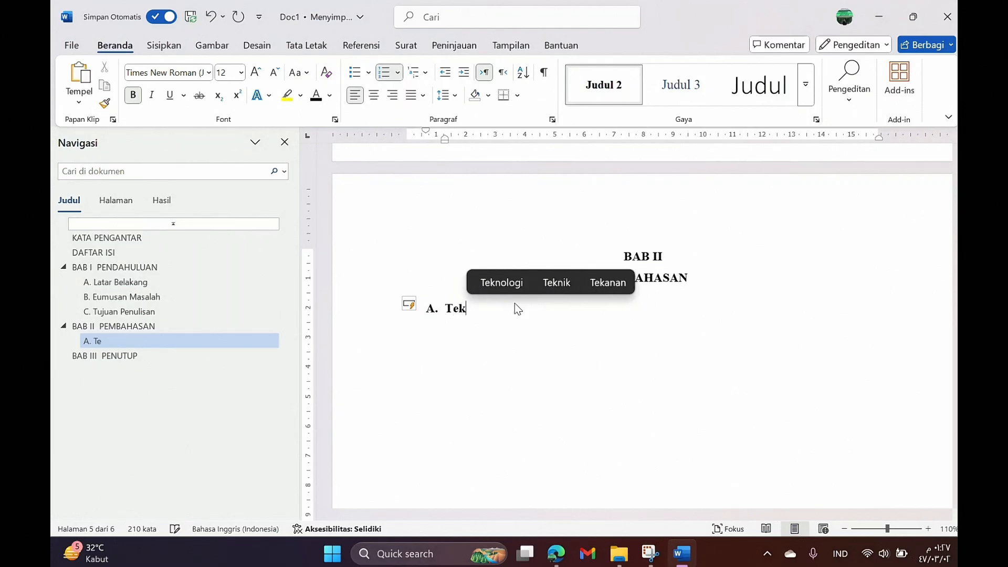
type("nologi")
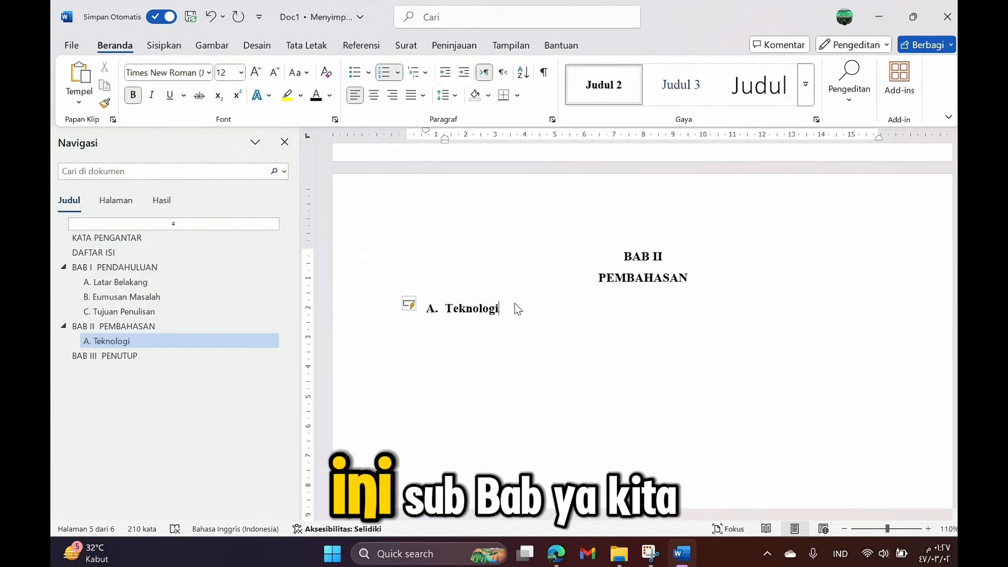
key("Return")
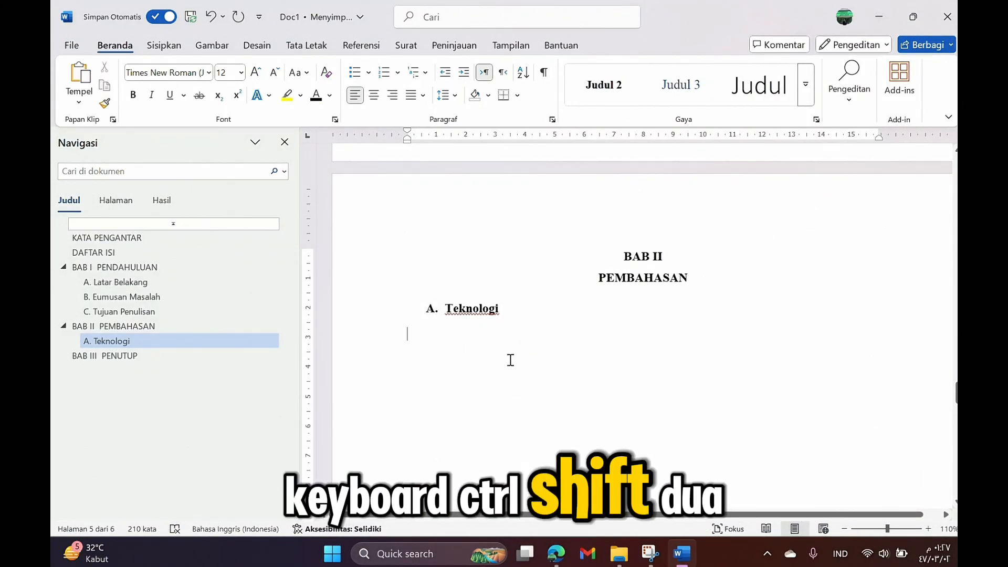
Step: Add the second-level subheading 'B. Media Pembelajaran' using Ctrl+Alt+2
key("ctrl+alt+2")
type("B.")
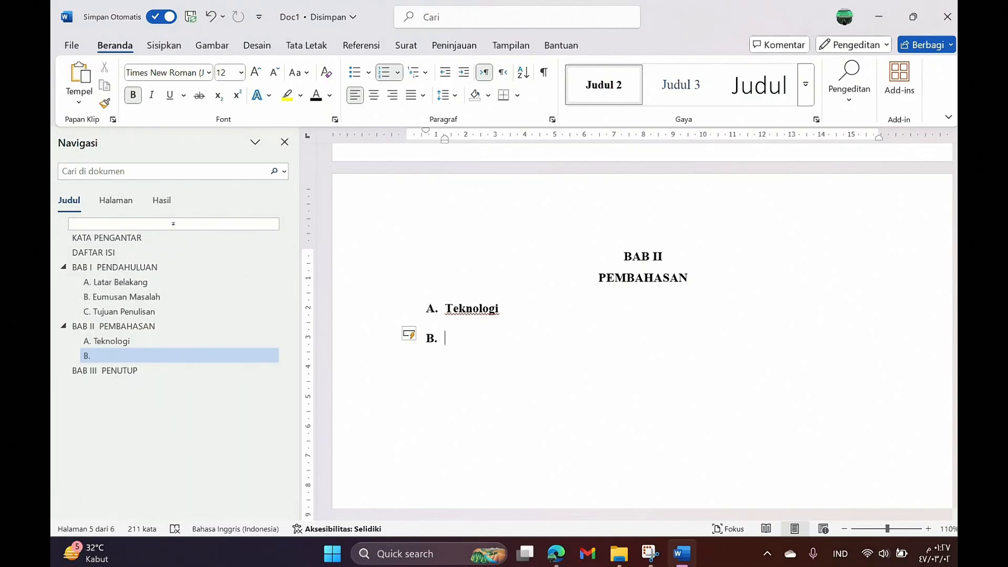
type("med")
key("BackSpace")
key("BackSpace")
key("BackSpace")
type("Media")
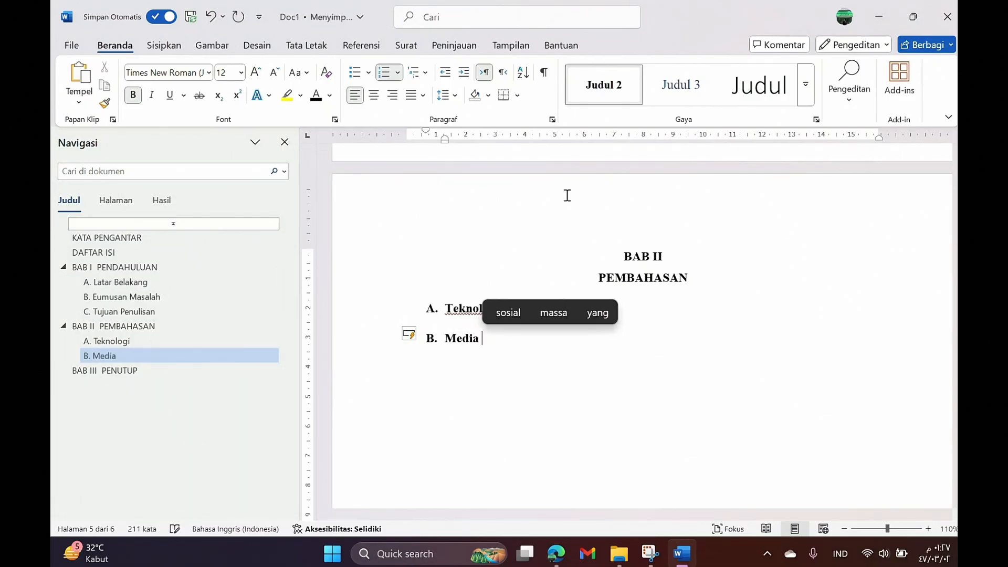
type(" Pembelajaran")
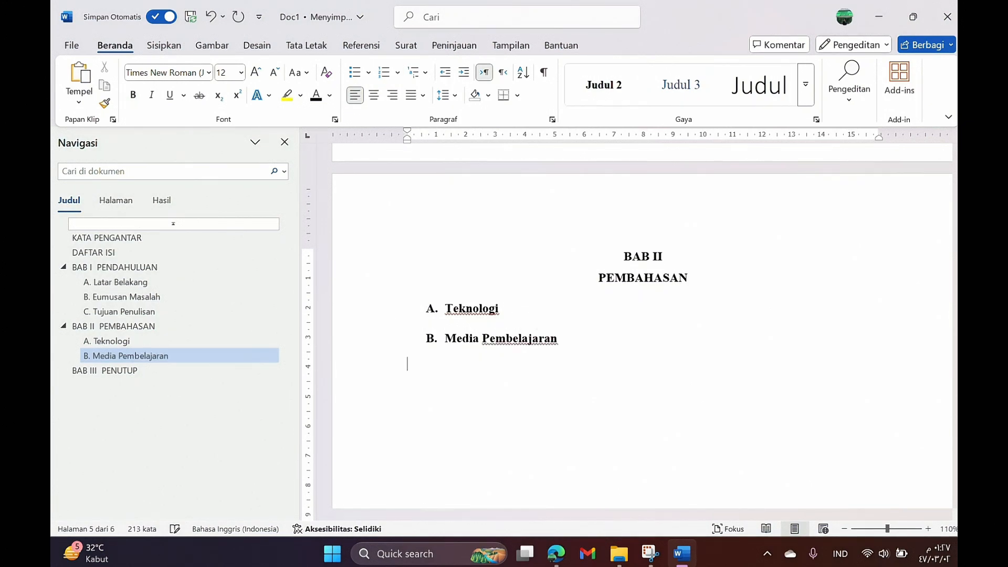
Step: Add the Judul 2 subheading 'C. Teknologi Pembelajaran' and scroll down to BAB III
left_click(603, 98)
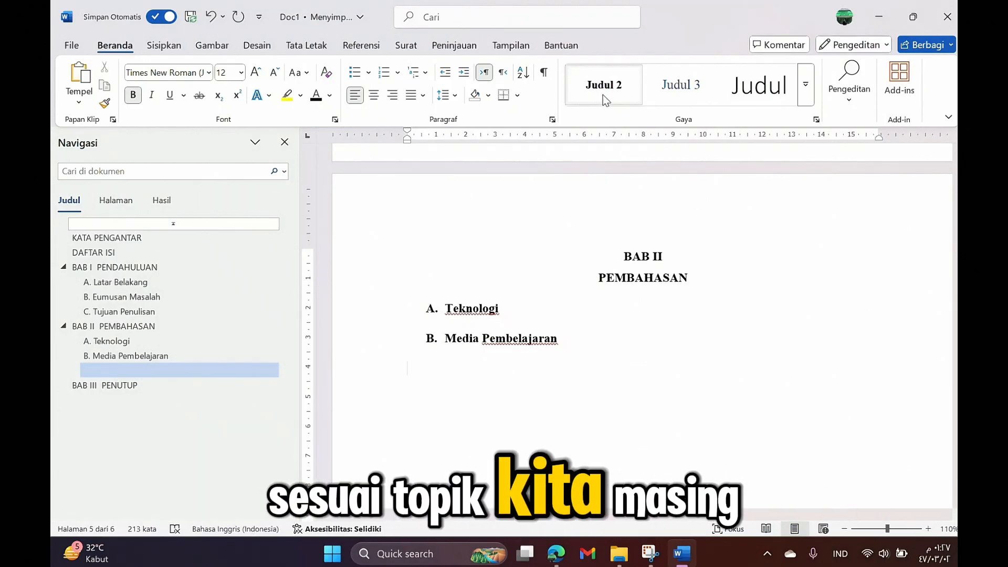
type("C")
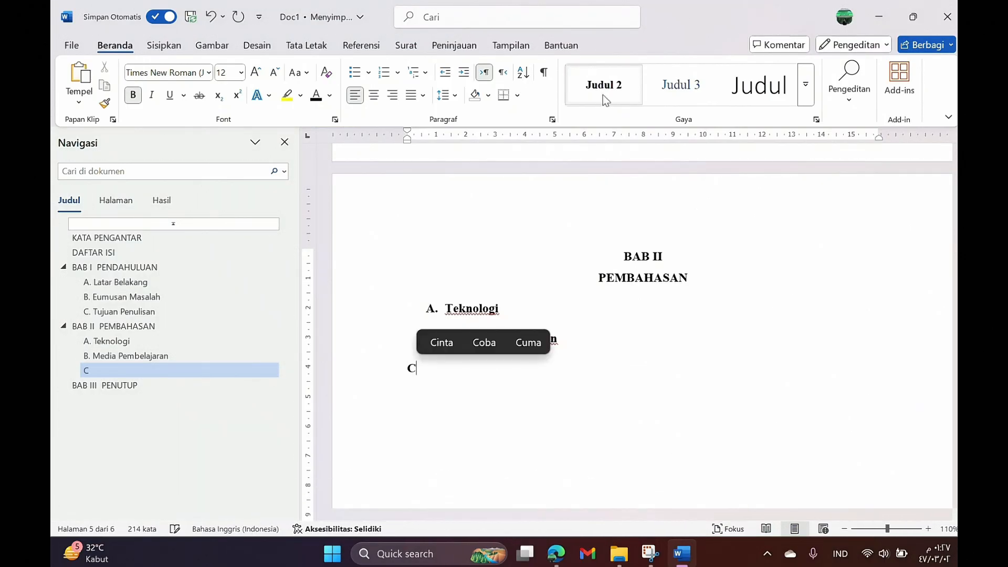
type(". ")
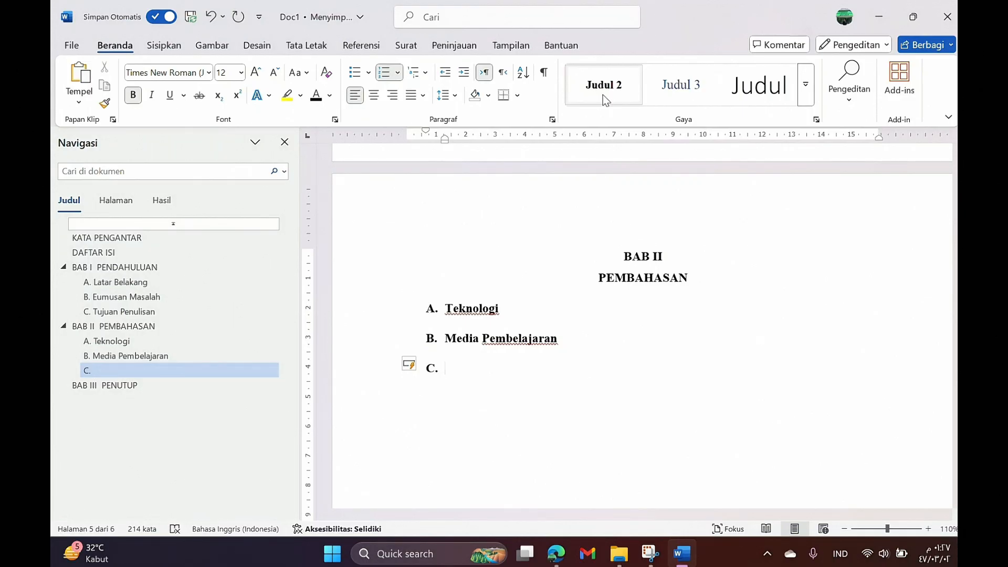
type("Teknolog")
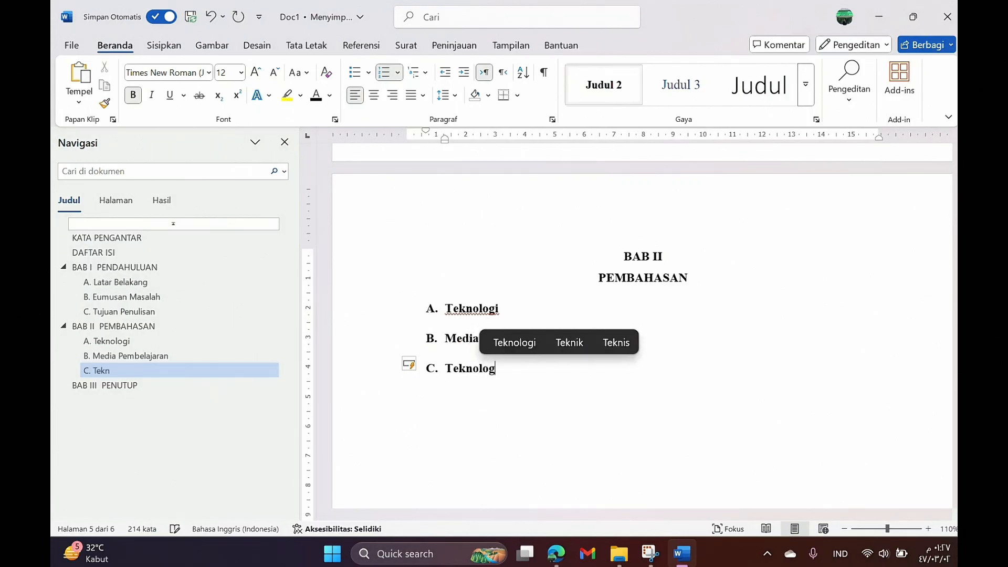
type("i Pembelajaran")
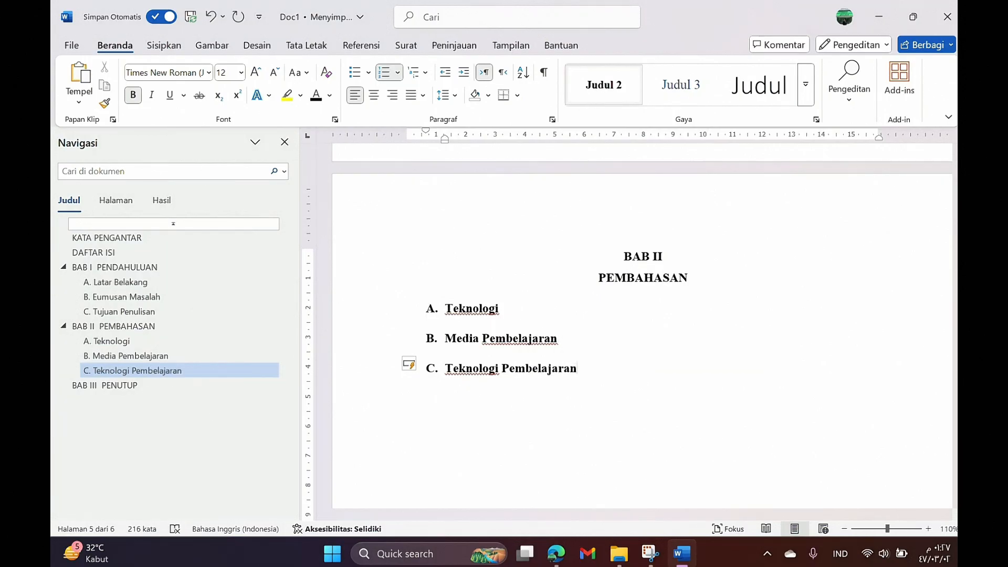
left_click(362, 45)
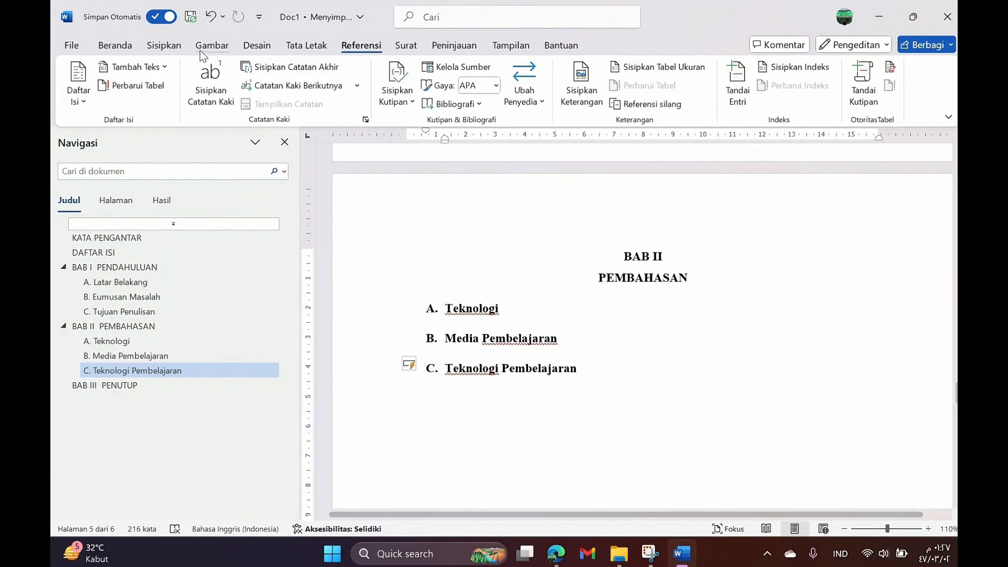
left_click(126, 48)
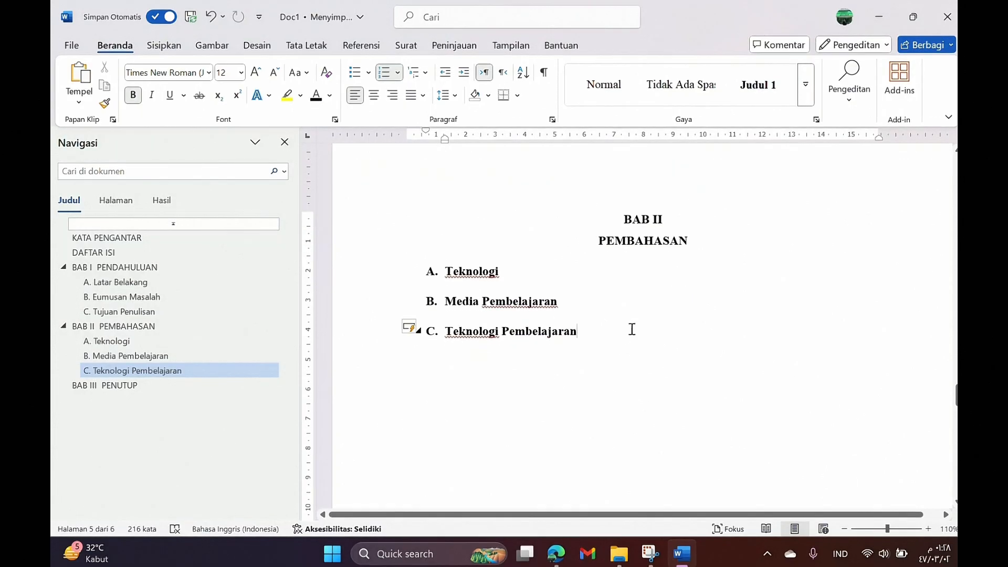
scroll(631, 327, "down", 3)
scroll(631, 328, "down", 10)
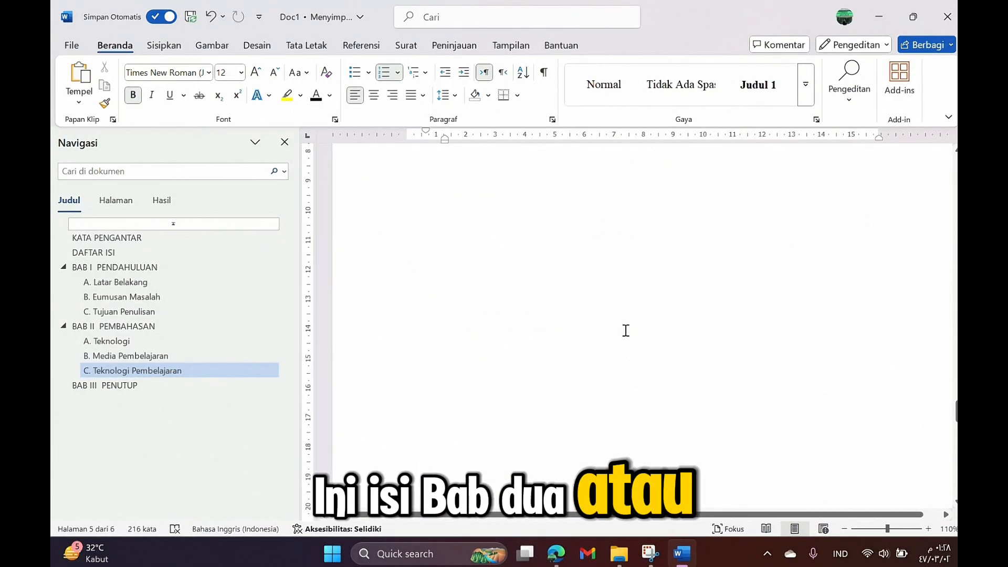
Step: Add the Judul 2 subheading 'A. Kesimpulan' below PENUTUP
left_click(700, 318)
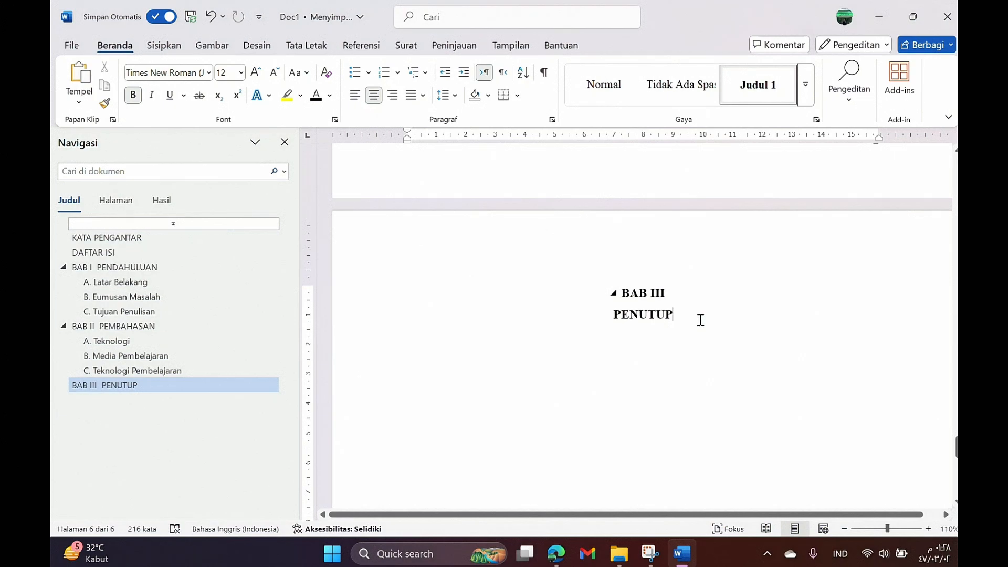
key("Return")
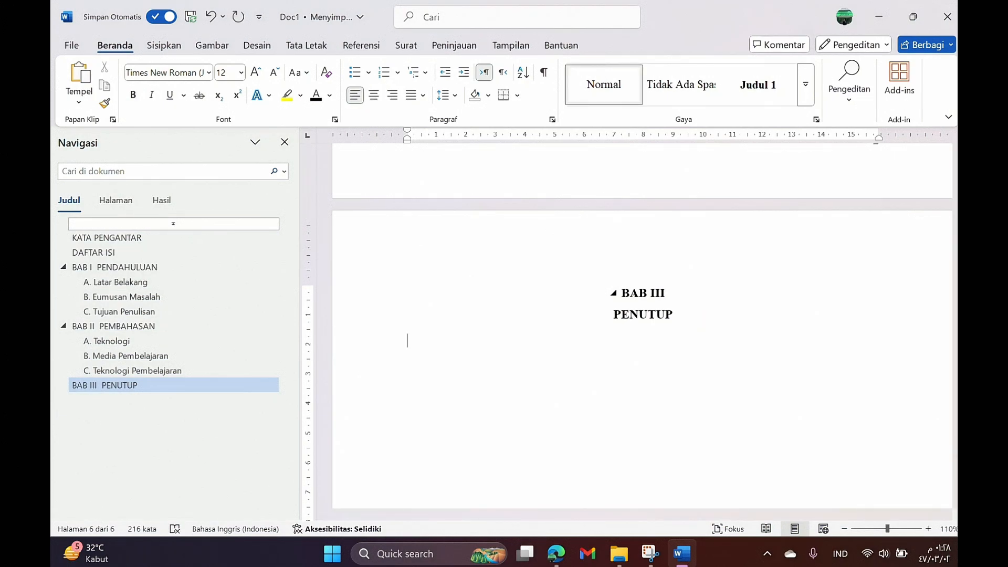
left_click(805, 91)
left_click(834, 84)
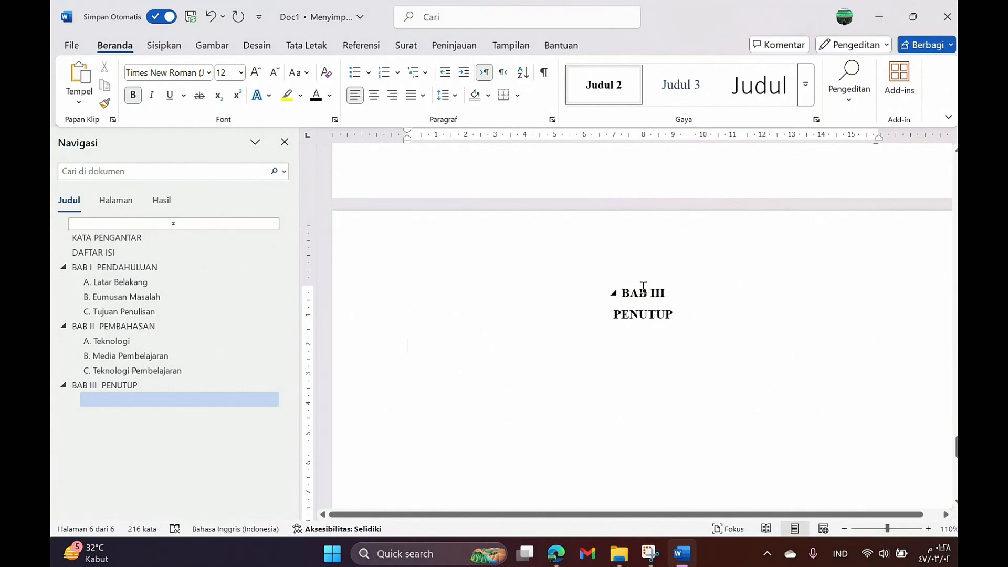
type("A.")
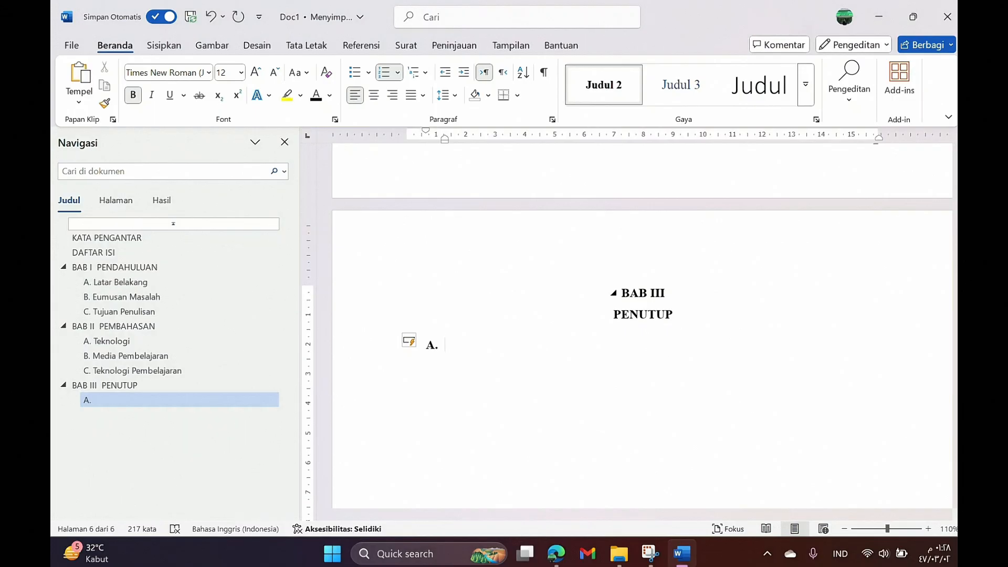
type(" Kesimpo")
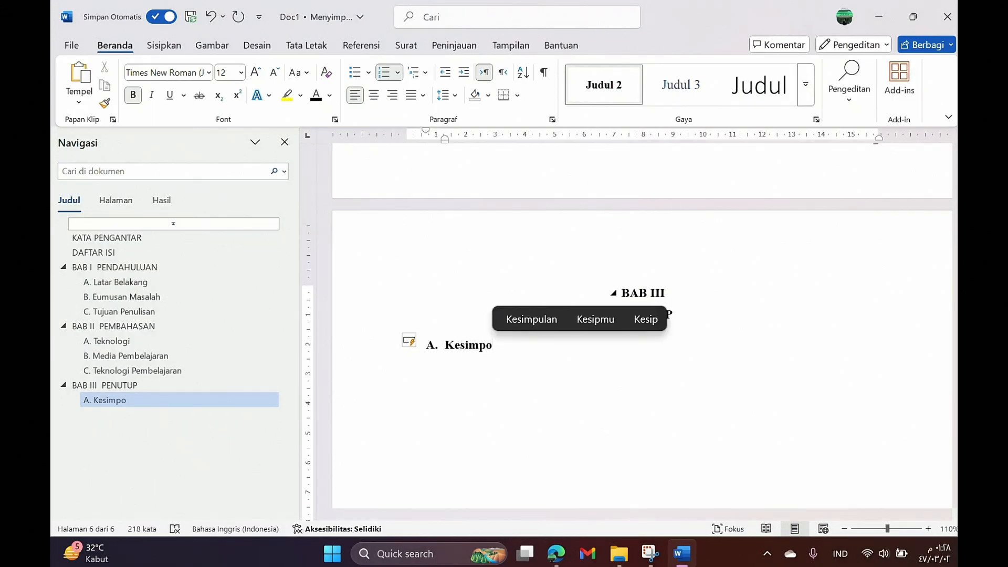
key("BackSpace")
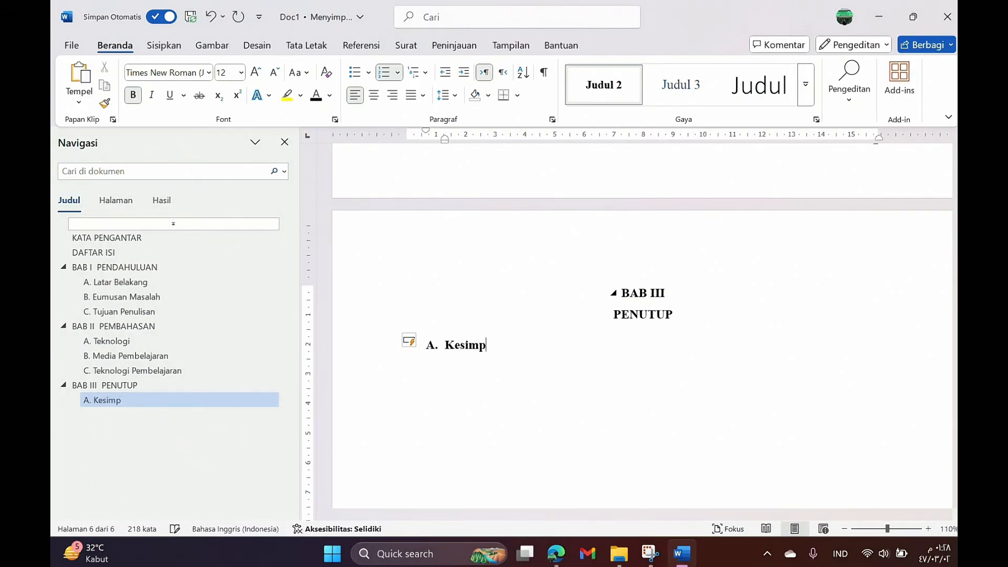
type("ulan")
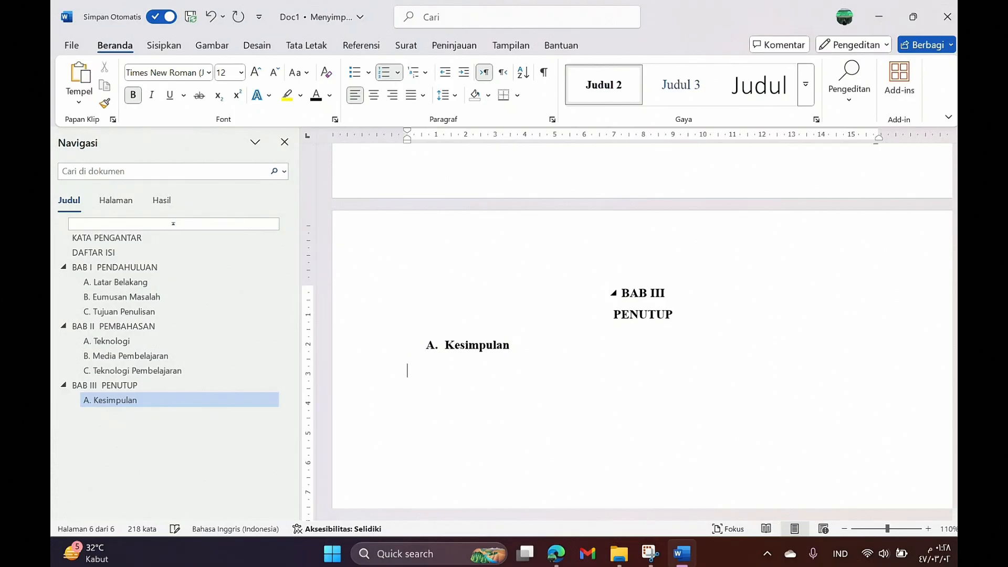
Step: Add the Judul 2 subheading 'B. Saran' followed by an empty body paragraph
left_click(613, 96)
type("B. ")
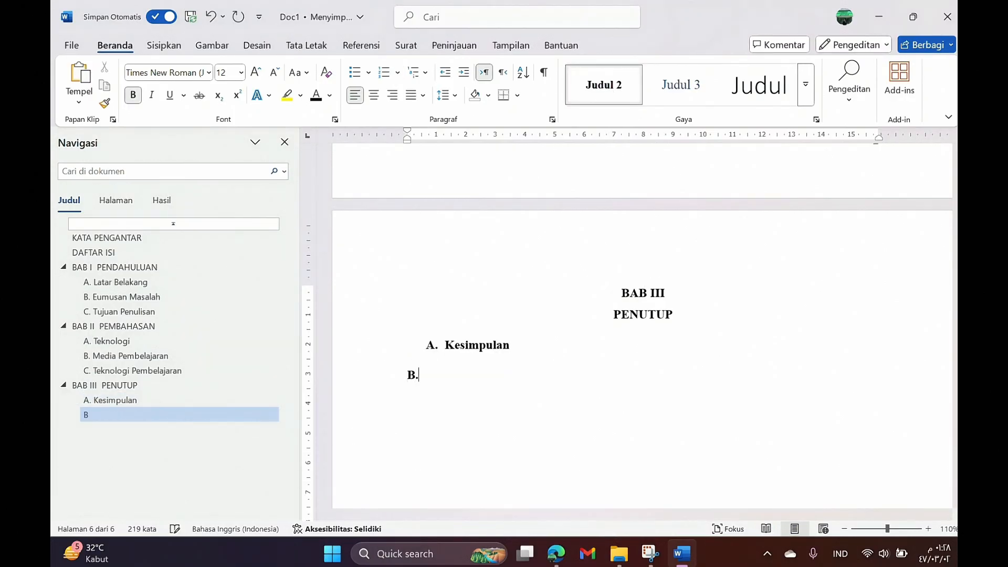
type("Saram")
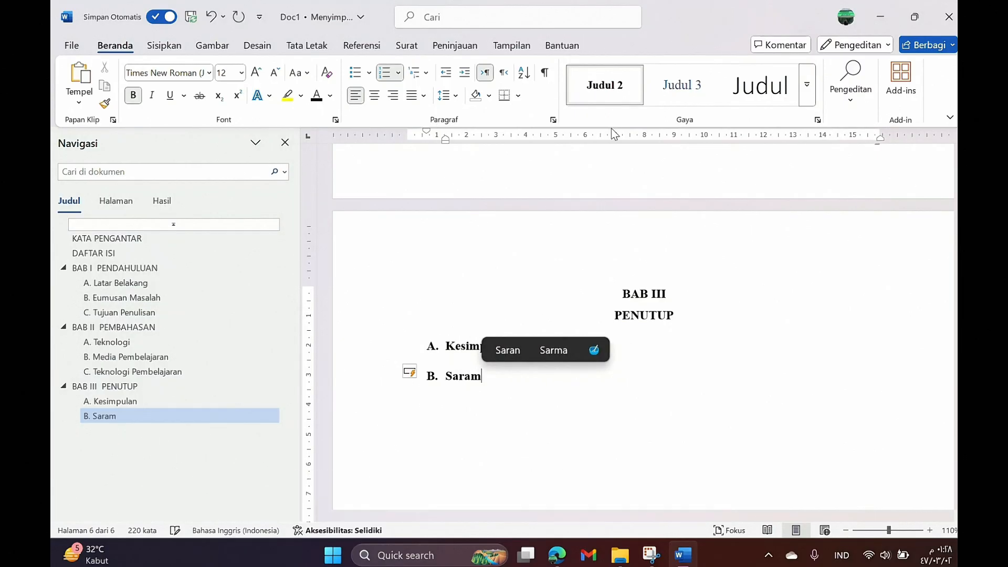
key("BackSpace")
type("n")
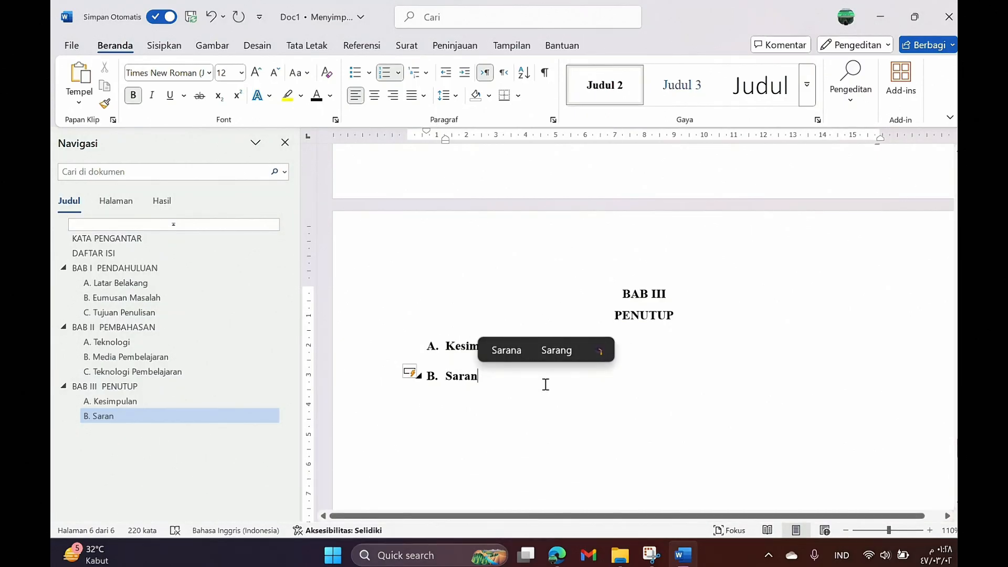
key("Return")
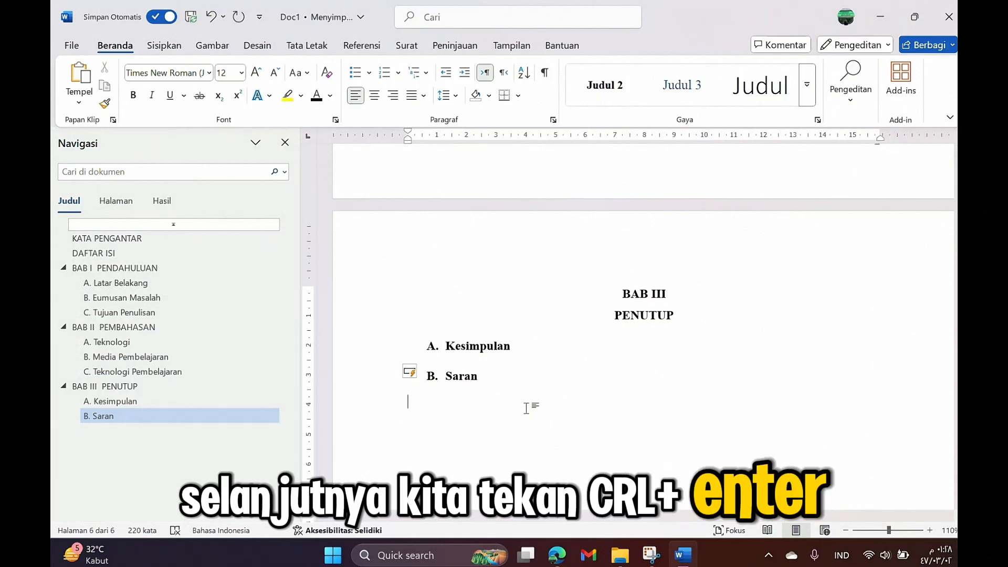
Step: Insert a page break and type 'DAFTAR PUSTAKA' as a Judul 1 heading on the new page
key("ctrl+Return")
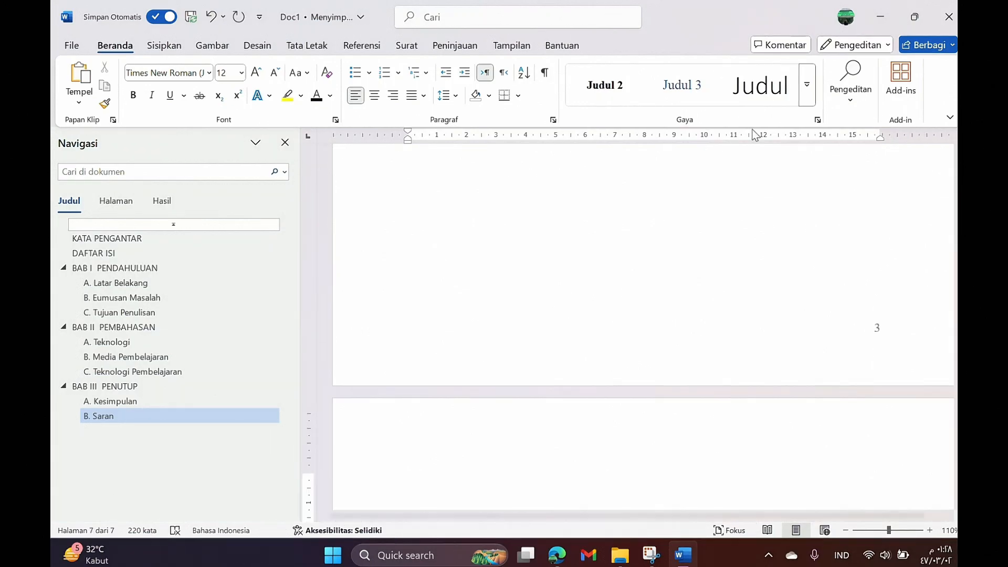
left_click(811, 98)
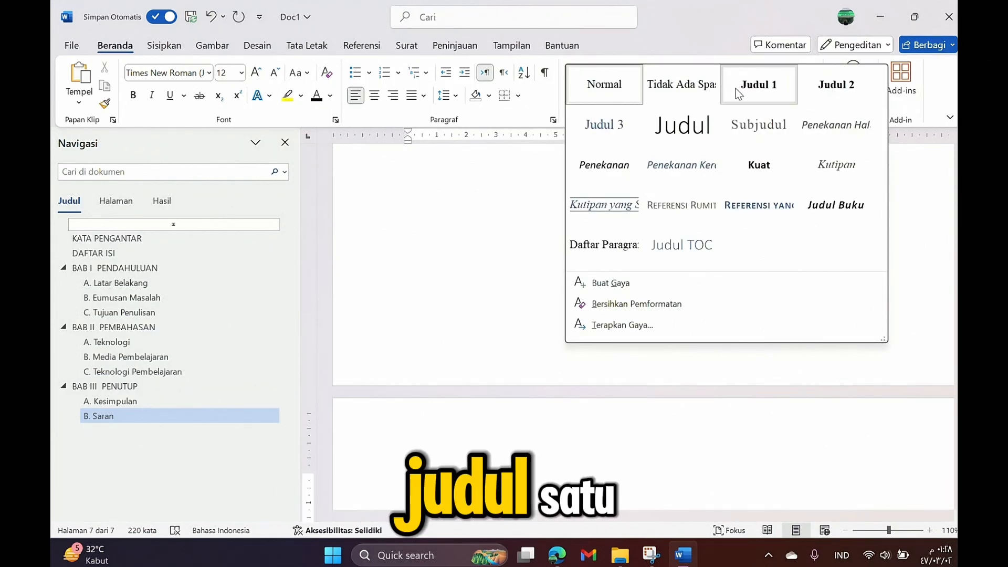
left_click(737, 90)
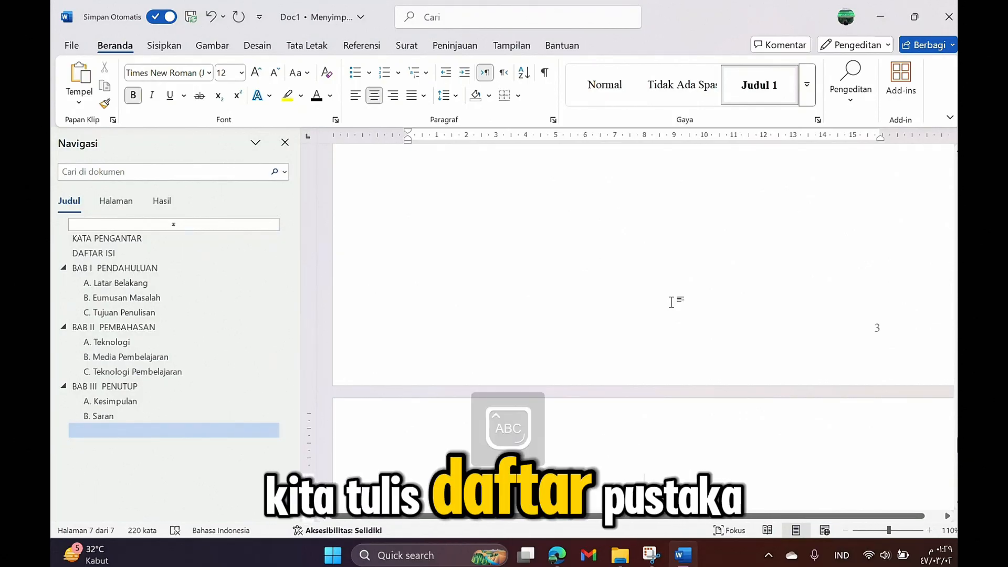
type("FA")
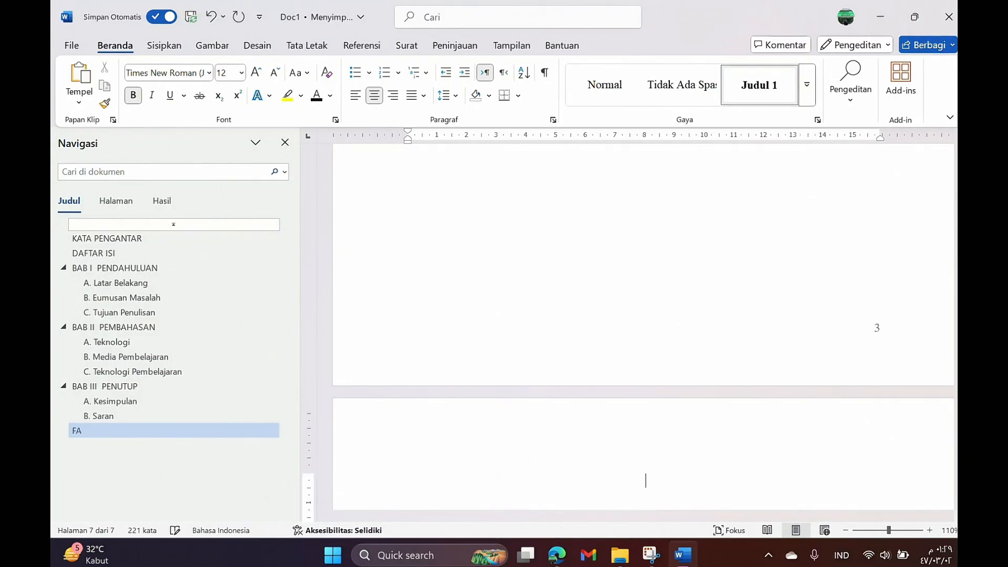
type("T")
key("BackSpace")
type("FTAR PUS")
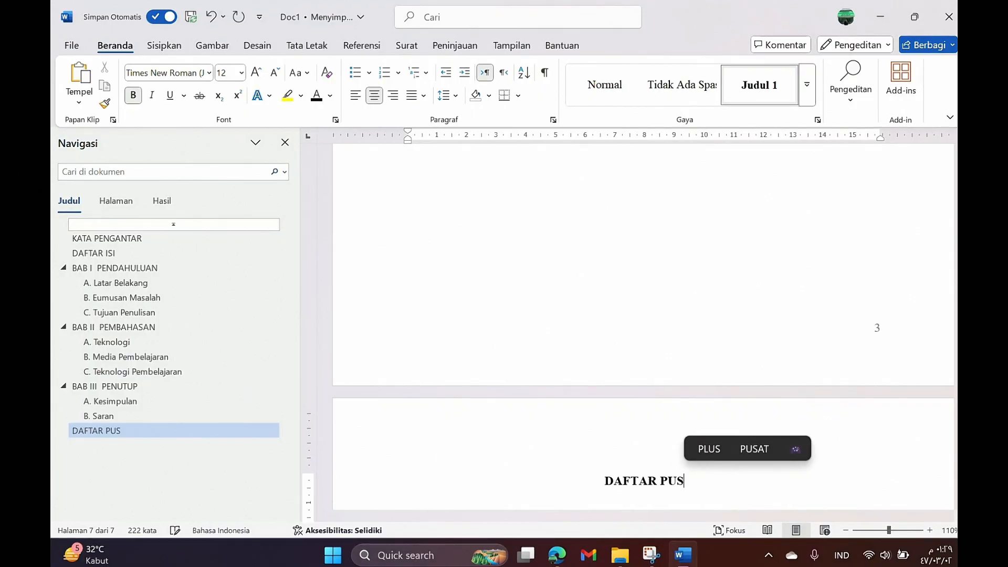
type("TAKA")
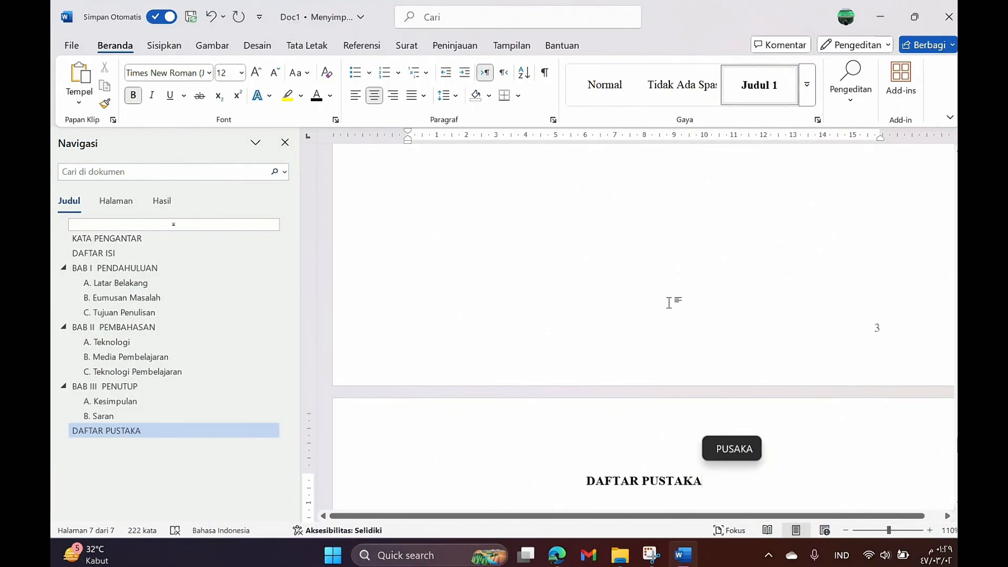
scroll(675, 417, "down", 3)
scroll(675, 413, "down", 4)
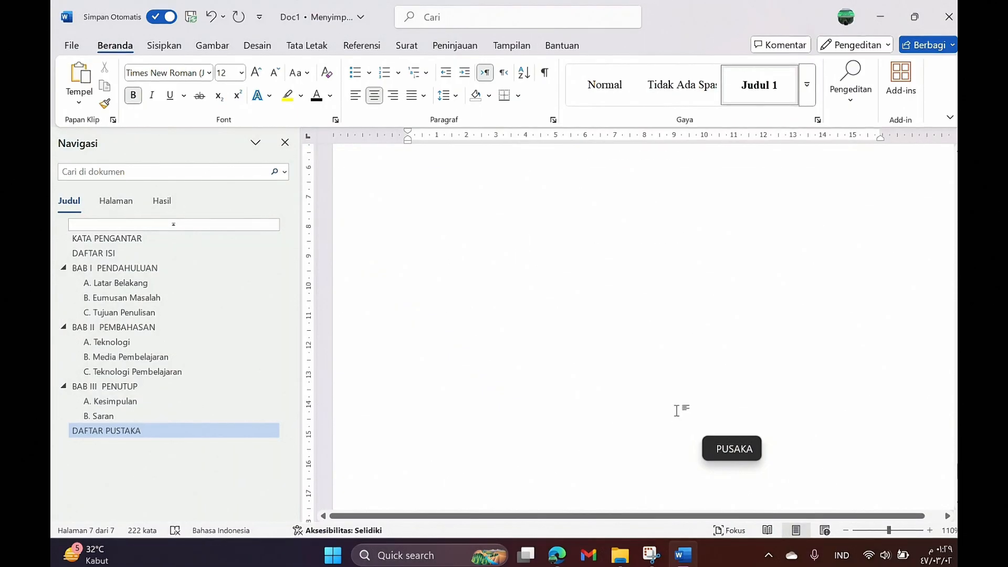
scroll(679, 408, "up", 5)
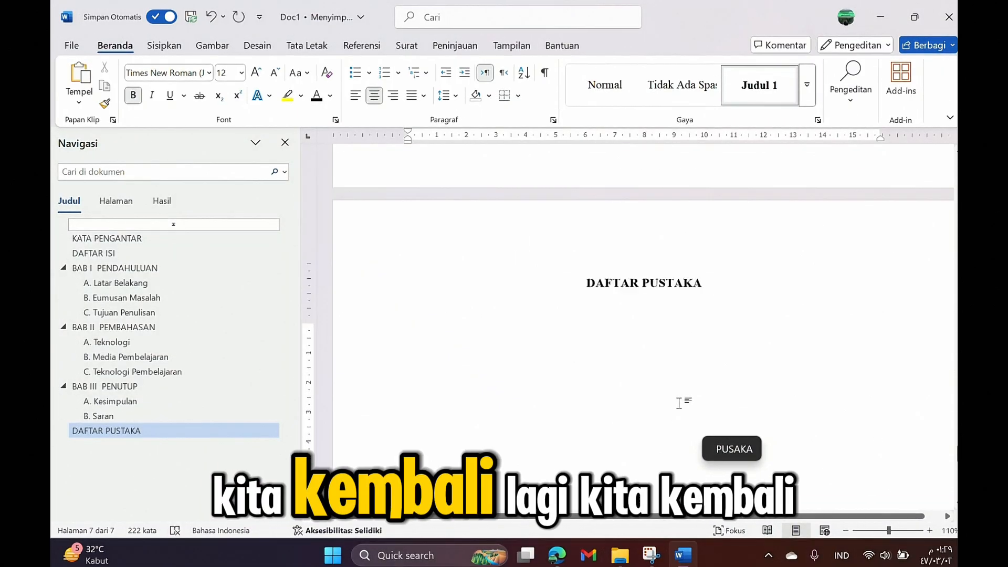
Step: Update the entire DAFTAR ISI table to list all chapters, subheadings and page numbers
left_click(120, 255)
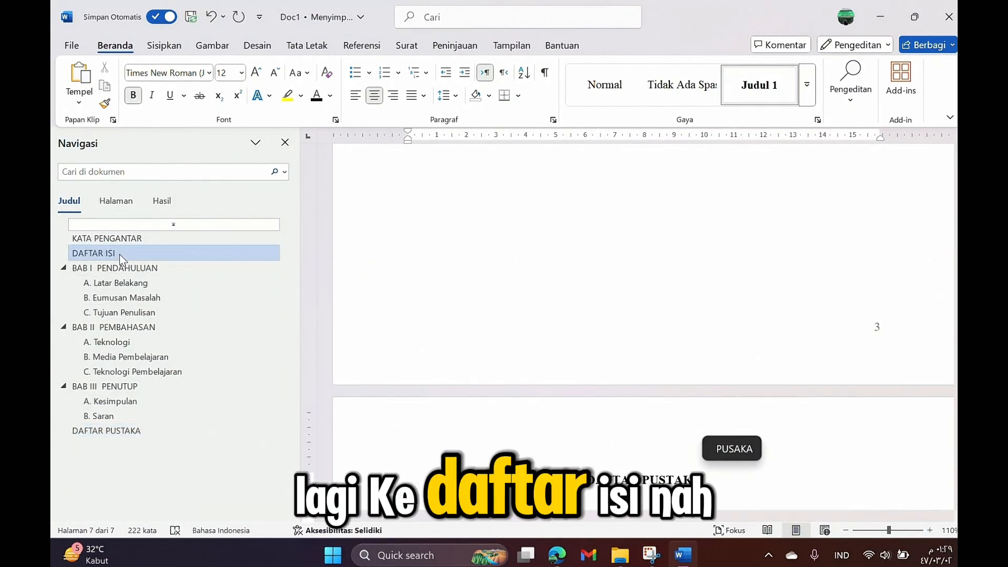
left_click(564, 267)
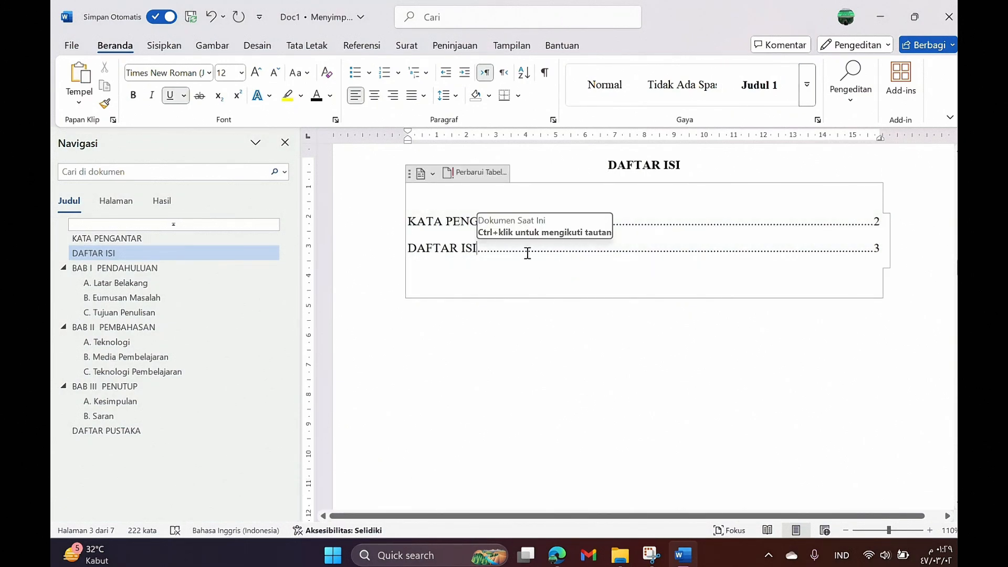
left_click(490, 173)
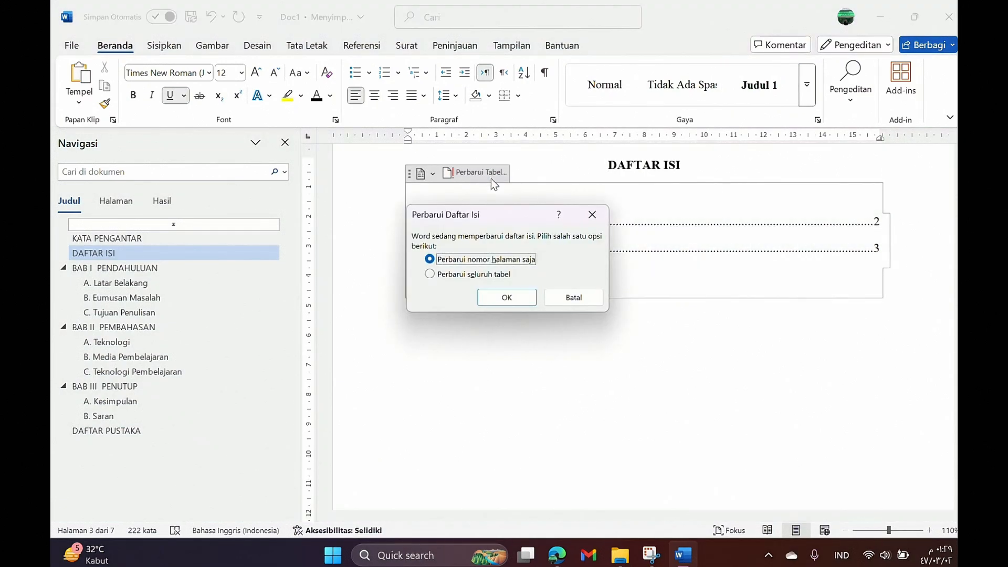
left_click(464, 274)
left_click(503, 299)
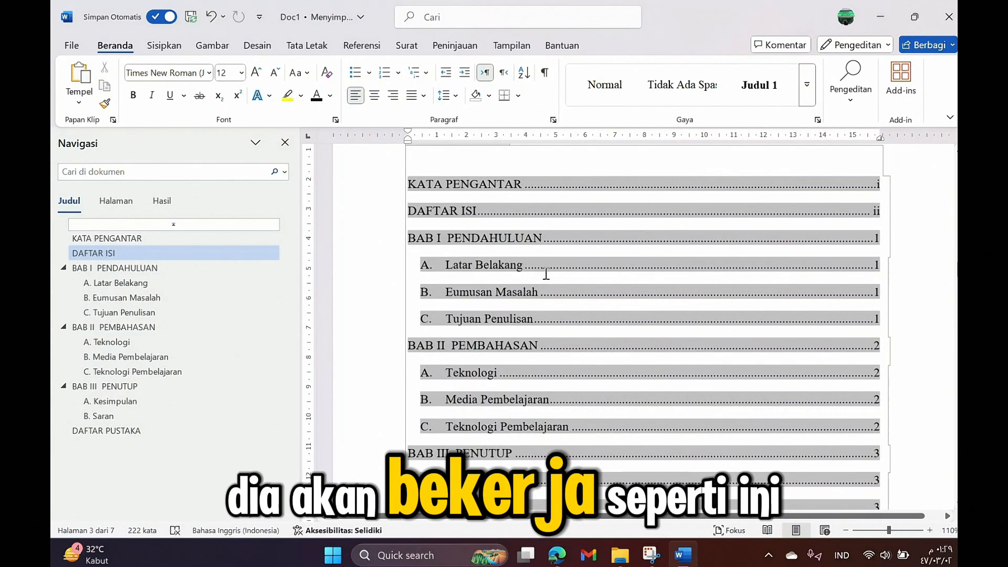
scroll(545, 271, "up", 2)
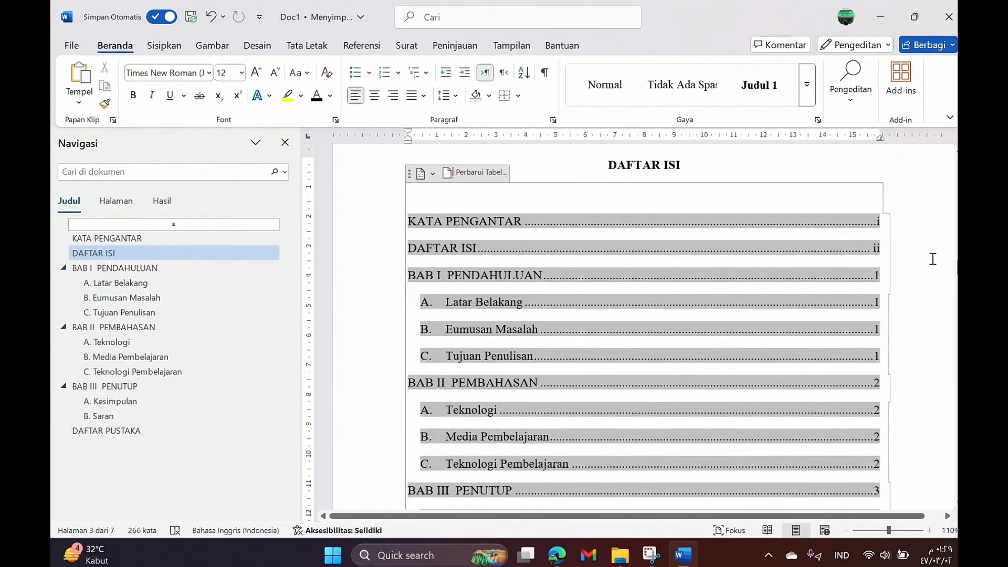
scroll(598, 257, "down", 2)
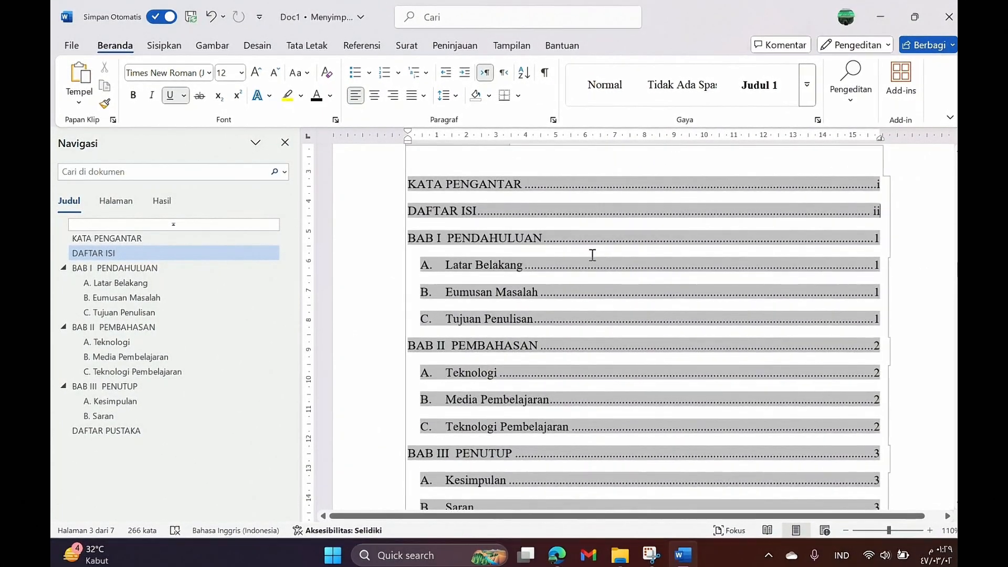
scroll(587, 241, "down", 2)
scroll(587, 246, "up", 2)
scroll(587, 244, "up", 2)
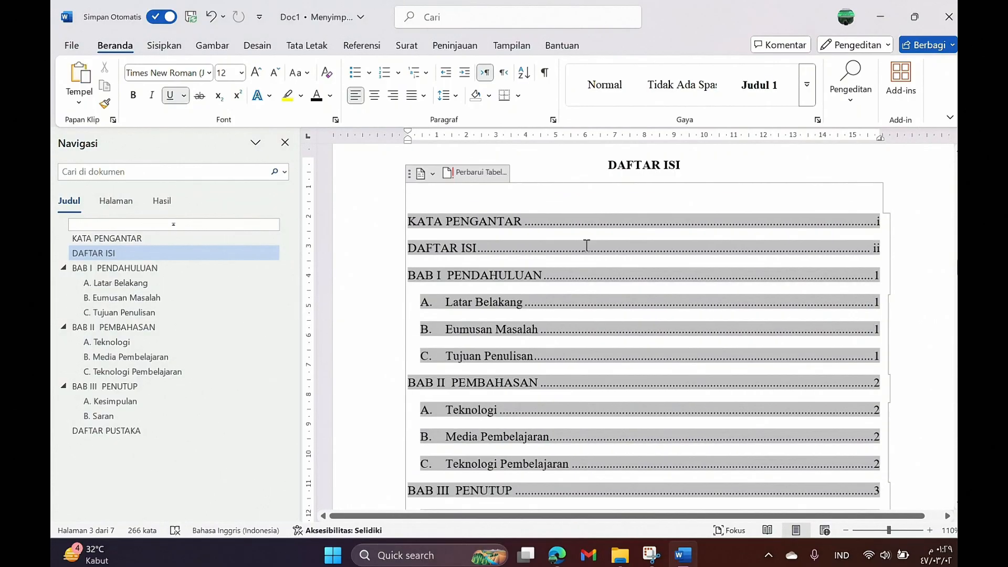
scroll(588, 243, "down", 6)
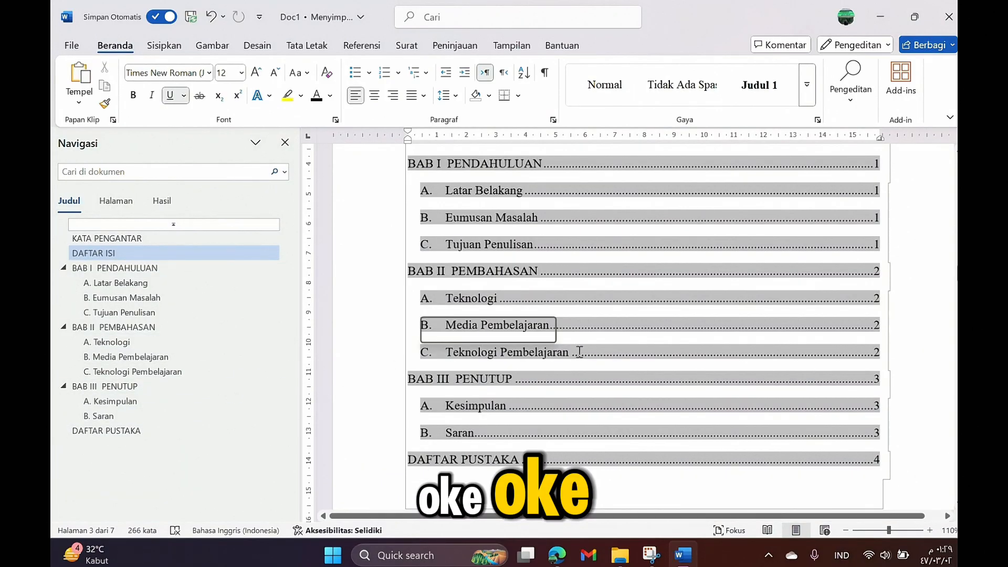
scroll(665, 341, "up", 5)
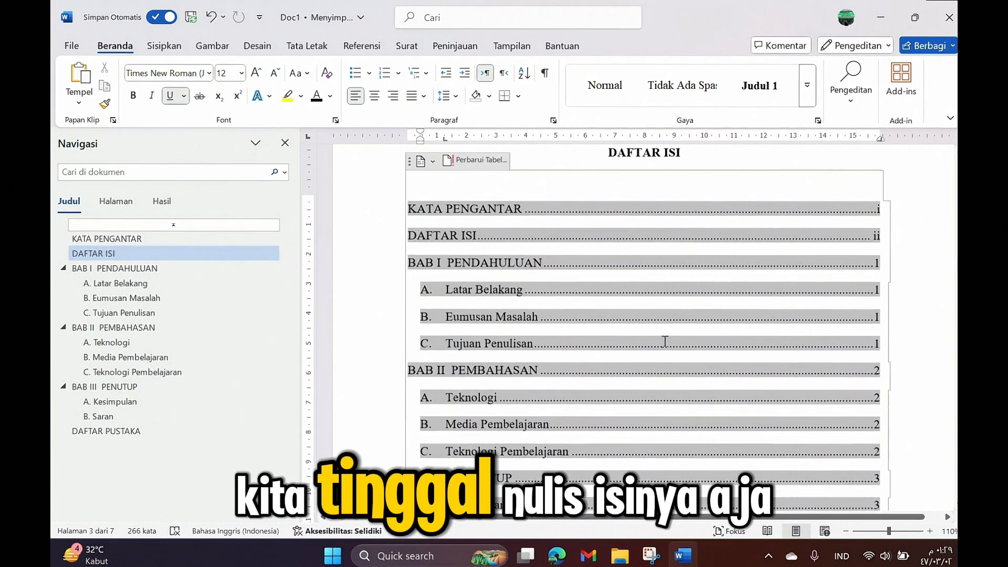
scroll(665, 341, "down", 10)
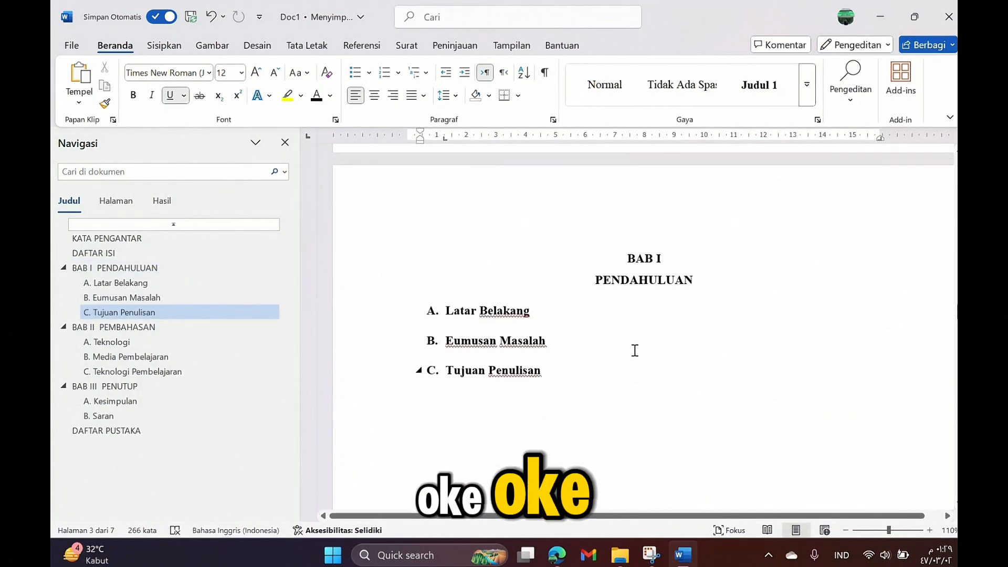
scroll(617, 344, "up", 5)
scroll(623, 336, "down", 9)
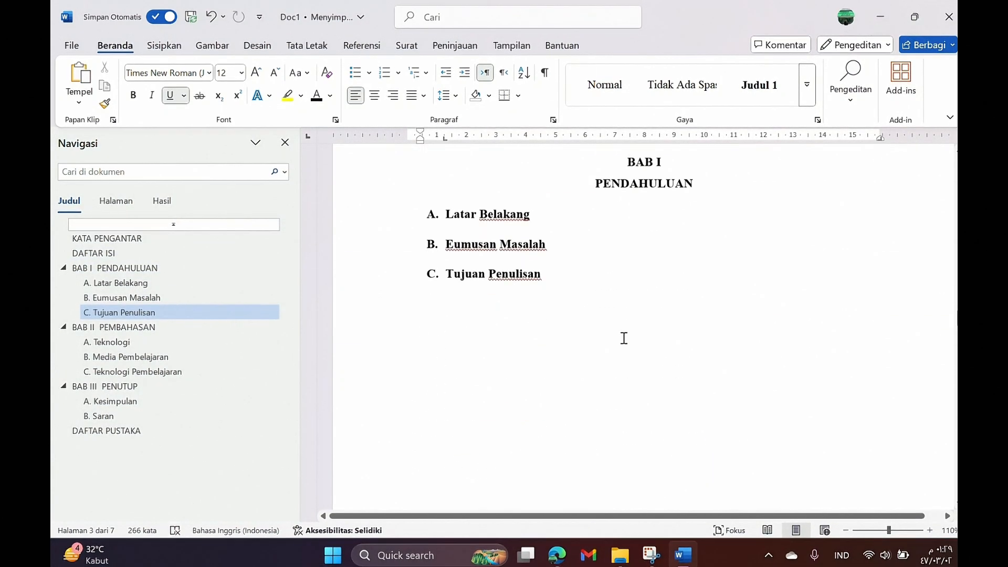
scroll(623, 338, "down", 15)
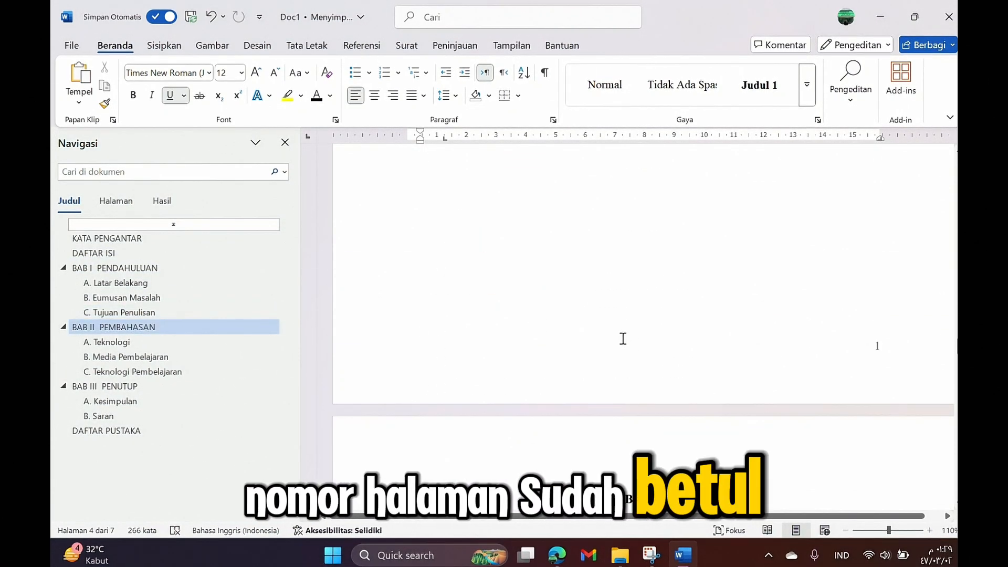
scroll(623, 338, "down", 5)
scroll(620, 340, "down", 20)
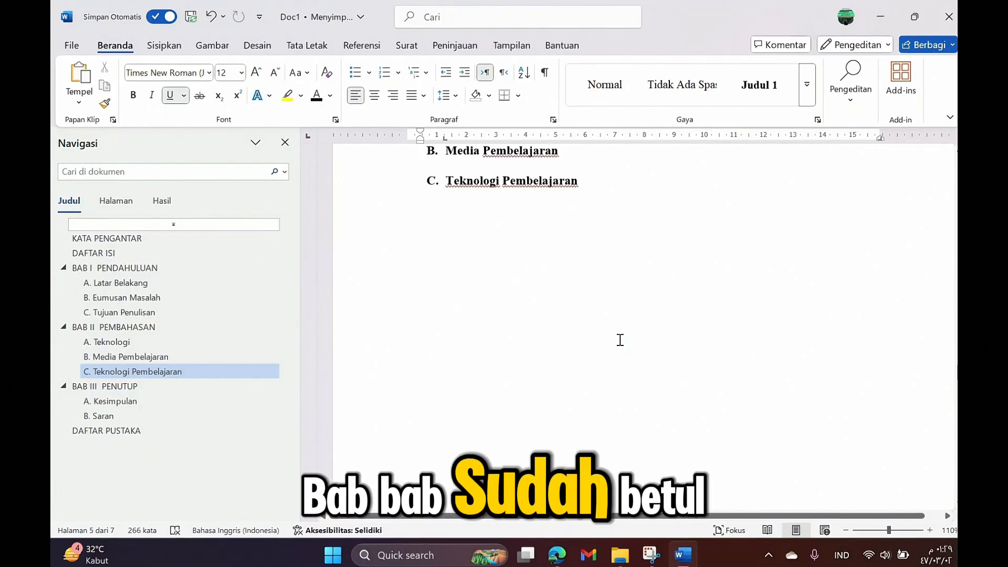
scroll(617, 340, "down", 15)
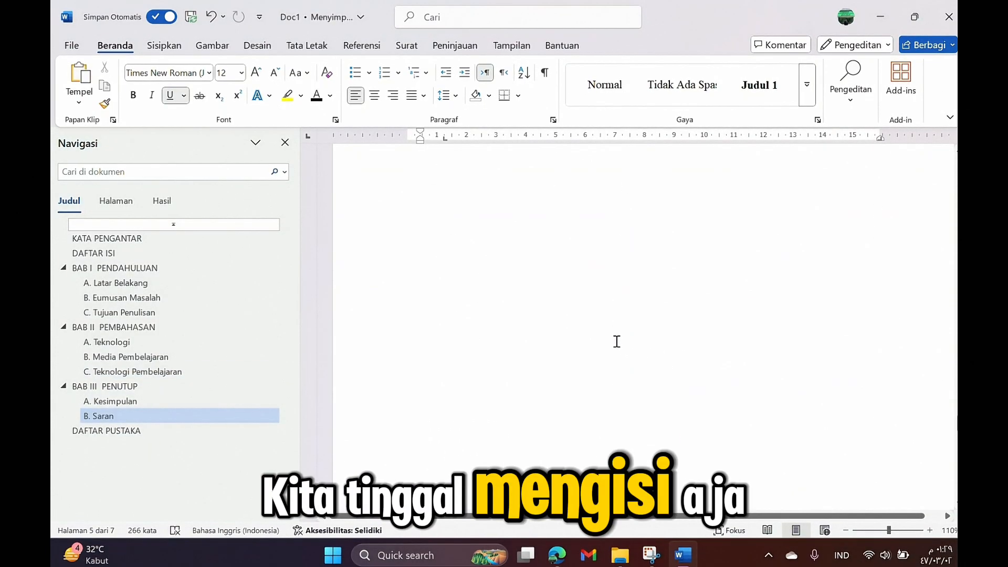
scroll(617, 340, "down", 9)
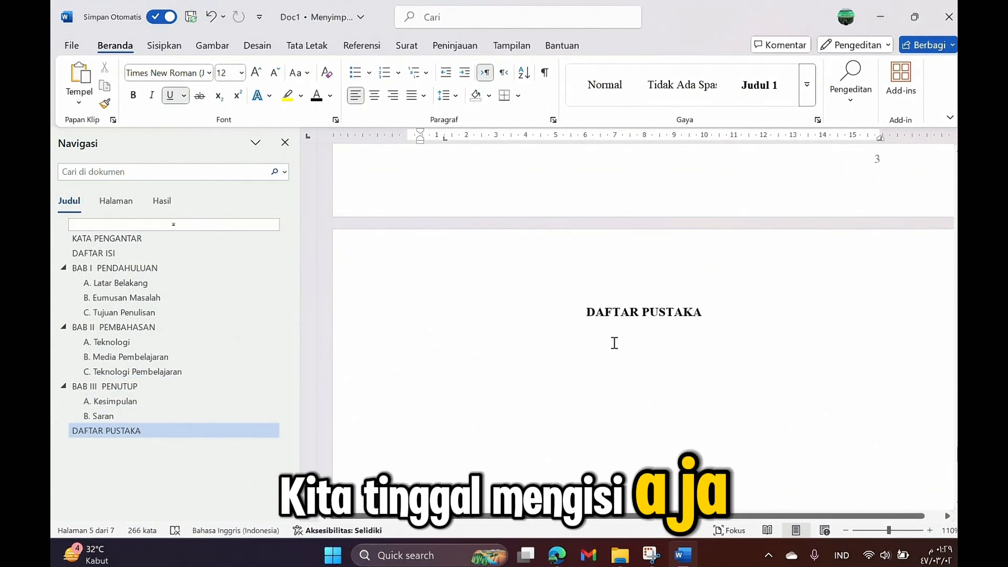
left_click(640, 328)
scroll(692, 315, "up", 15)
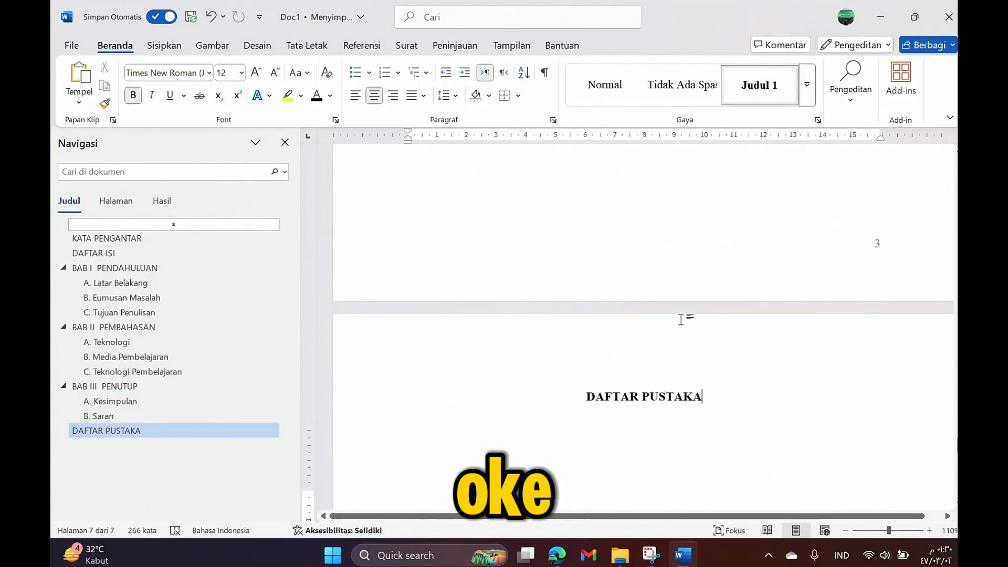
scroll(841, 347, "up", 3)
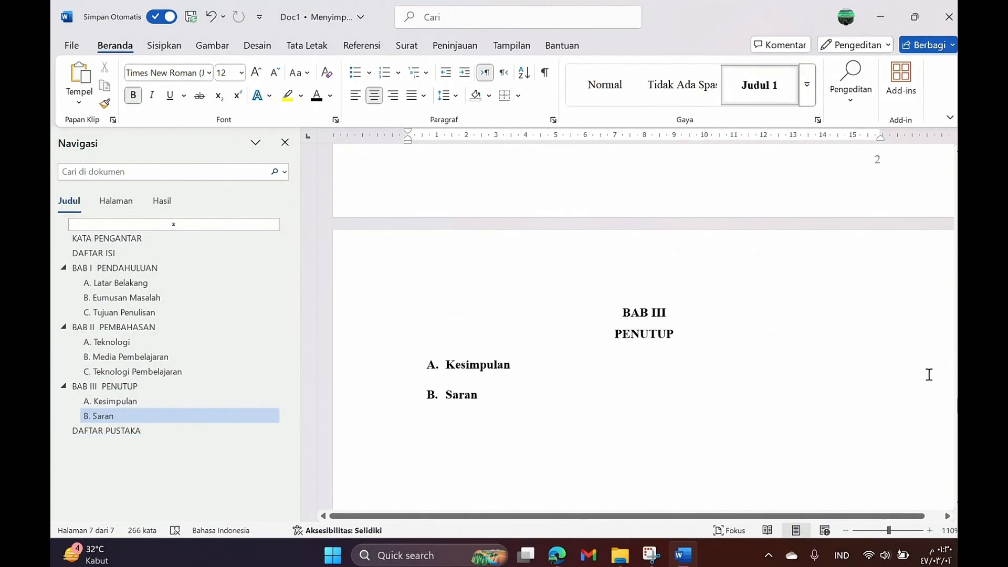
left_click_drag(956, 385, 956, 262)
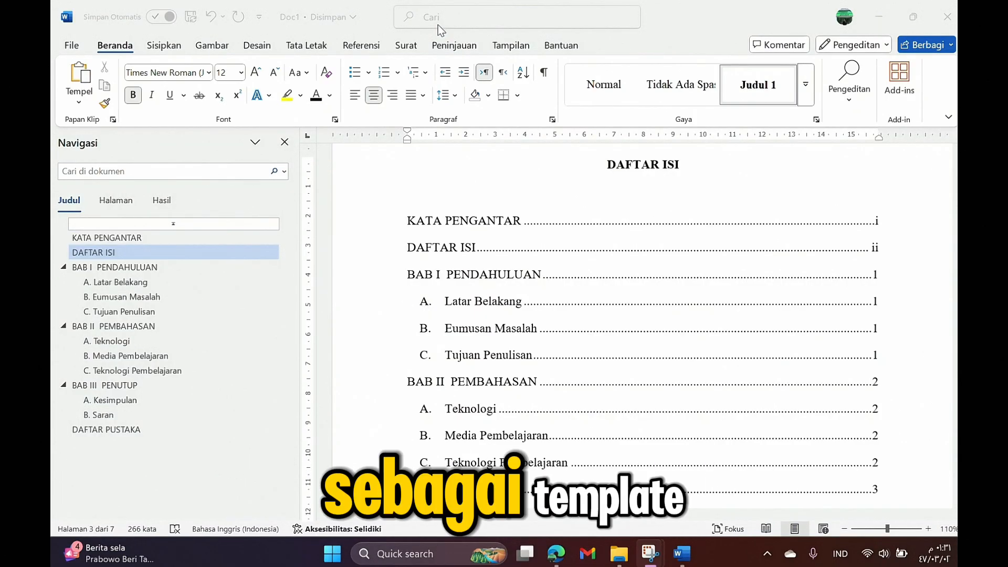
scroll(607, 234, "down", 5)
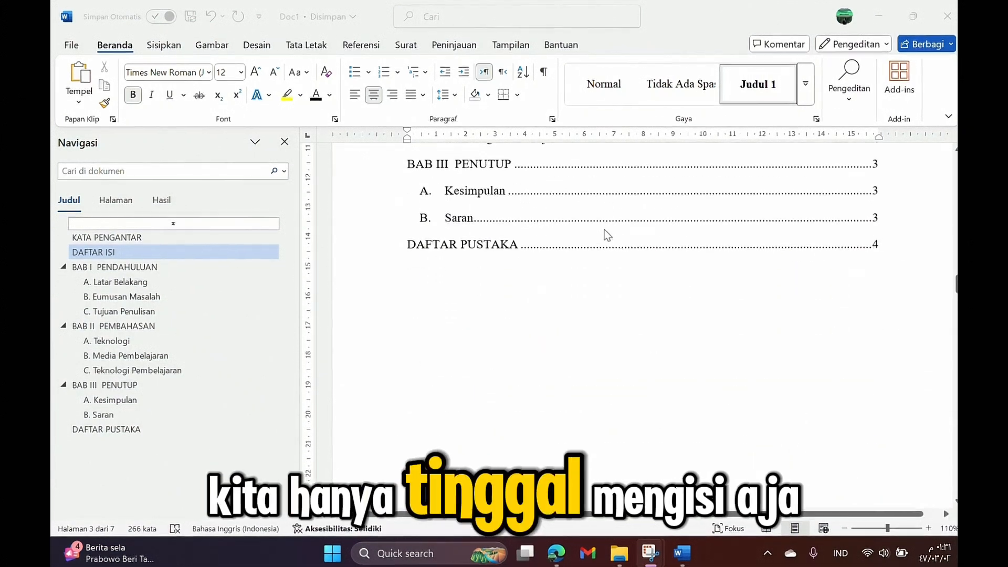
scroll(608, 235, "up", 5)
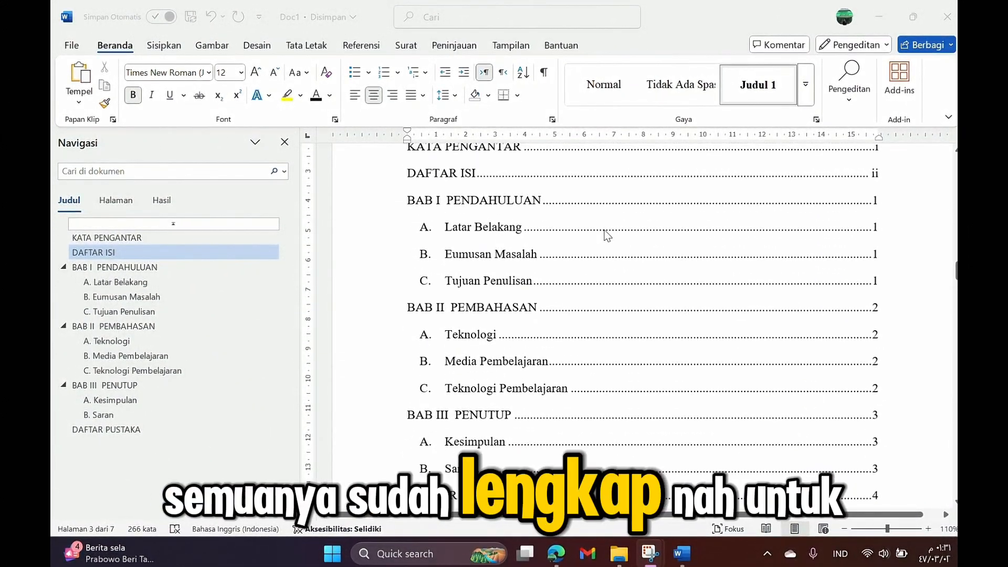